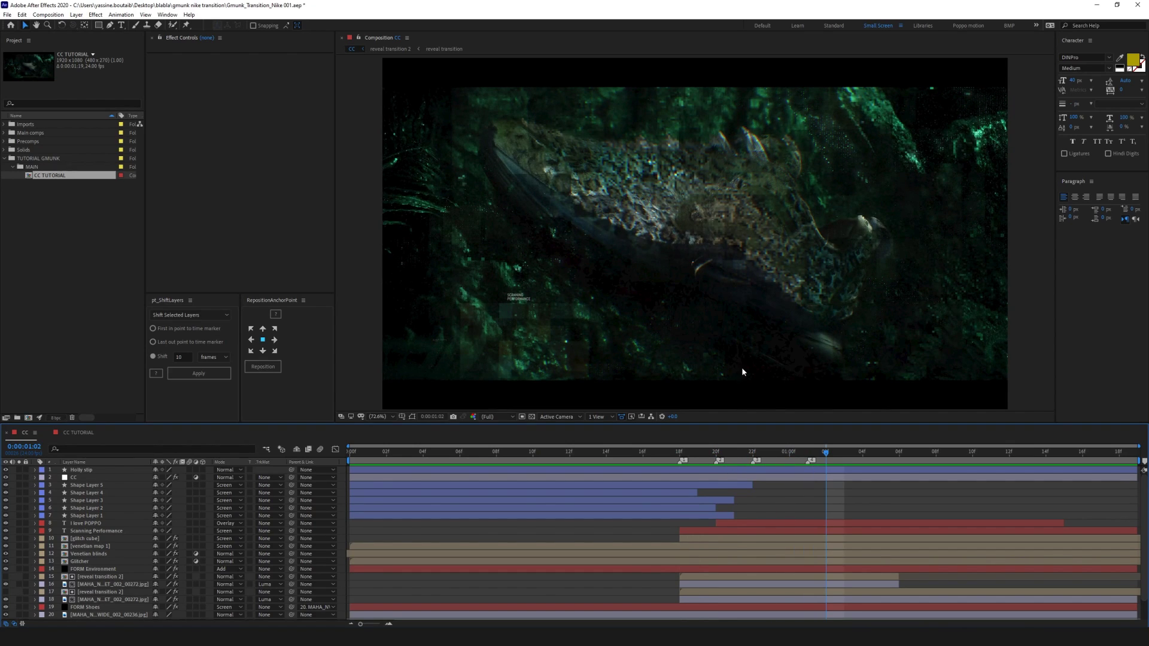
Scrub through the finished CC composition to examine the shoe transition frame by frame around the timeline markers
mouse_move(807, 453)
mouse_down()
mouse_move(671, 453)
mouse_move(809, 458)
mouse_up()
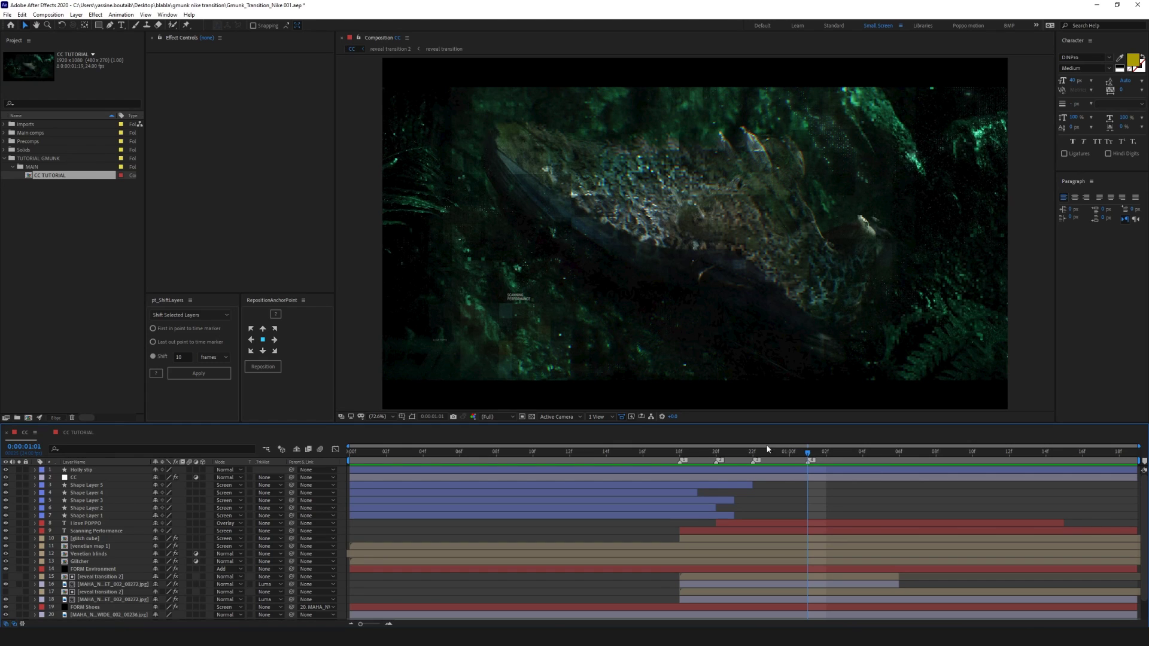
drag(655, 449, 789, 449)
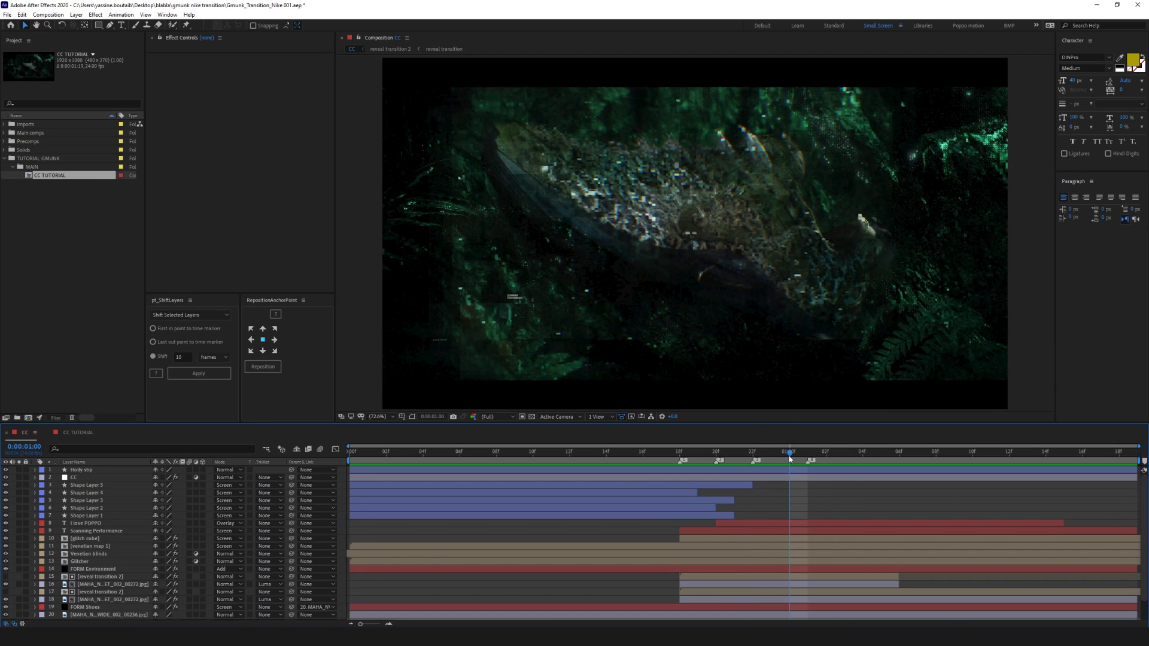
mouse_move(792, 460)
mouse_down()
mouse_move(836, 461)
mouse_move(685, 455)
mouse_move(790, 456)
mouse_up()
drag(789, 455, 754, 450)
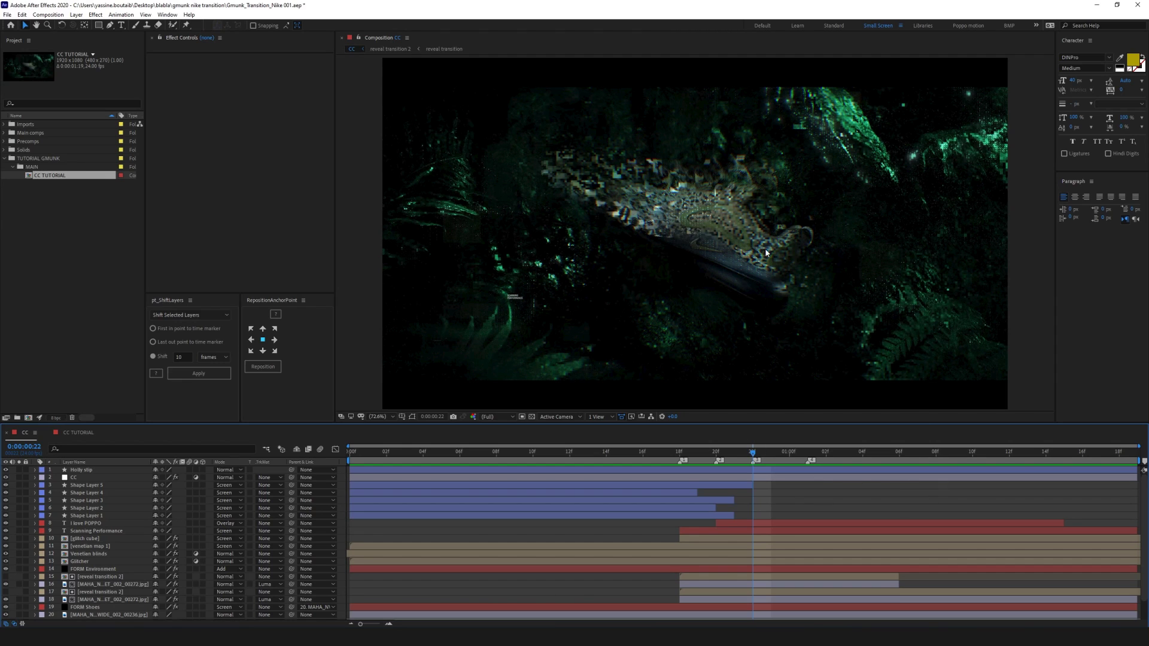
click(779, 459)
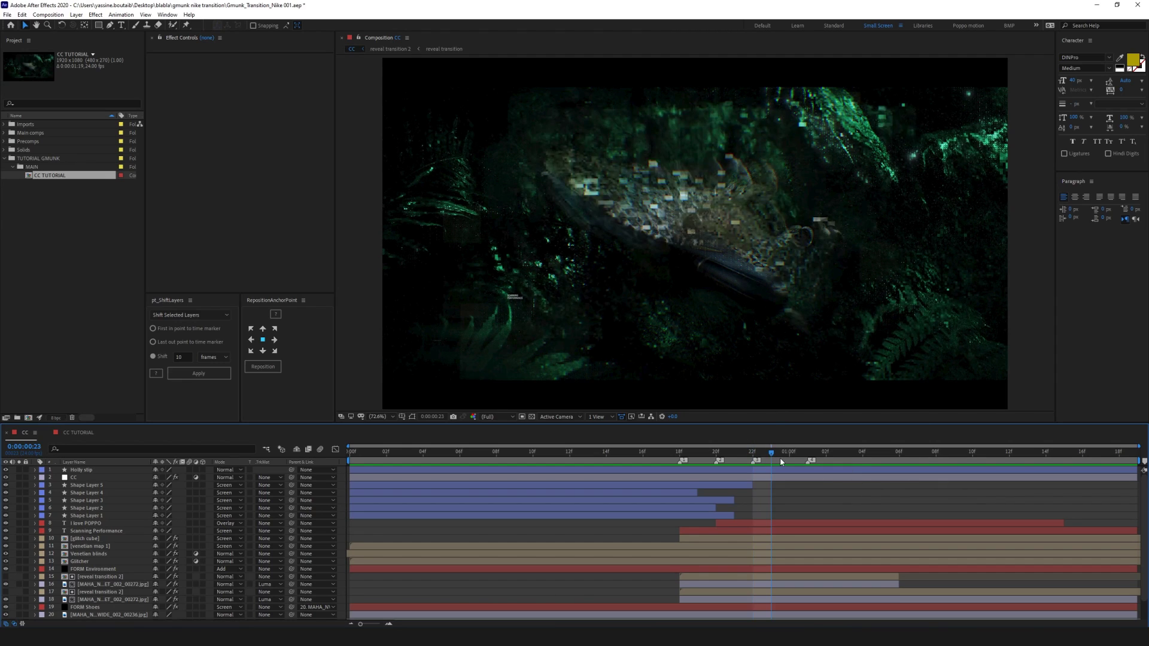
key(Page_Up)
key(Page_Up)
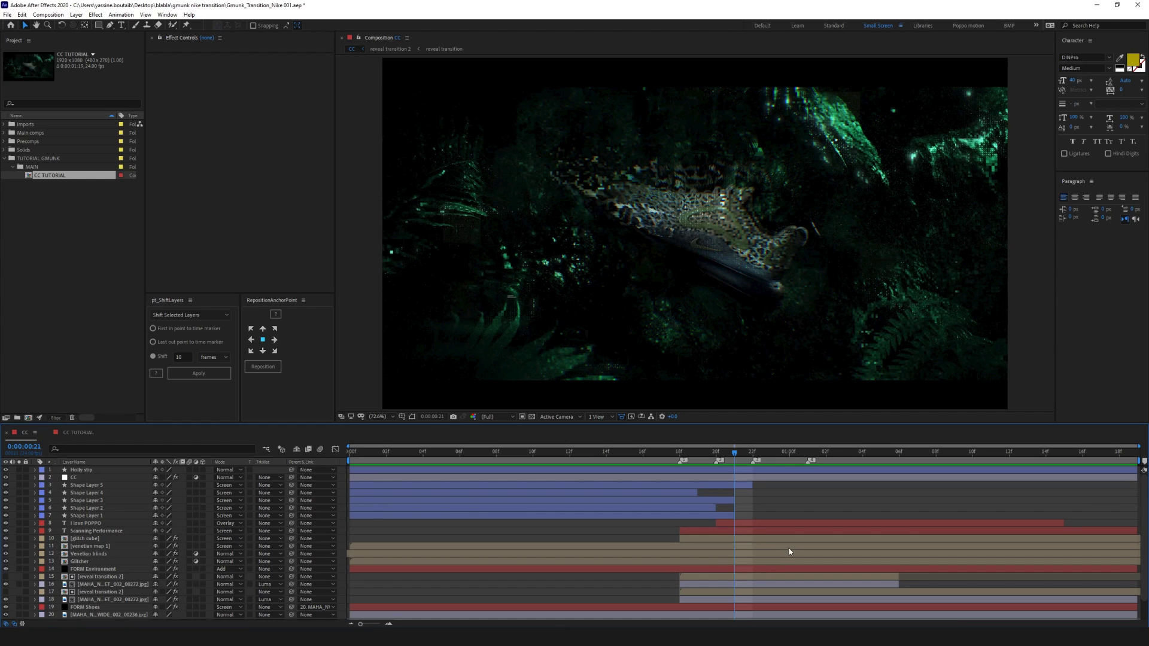
drag(734, 453, 658, 452)
key(Page_Up)
key(Page_Up)
key(Page_Up)
key(Page_Up)
key(Page_Up)
key(Page_Up)
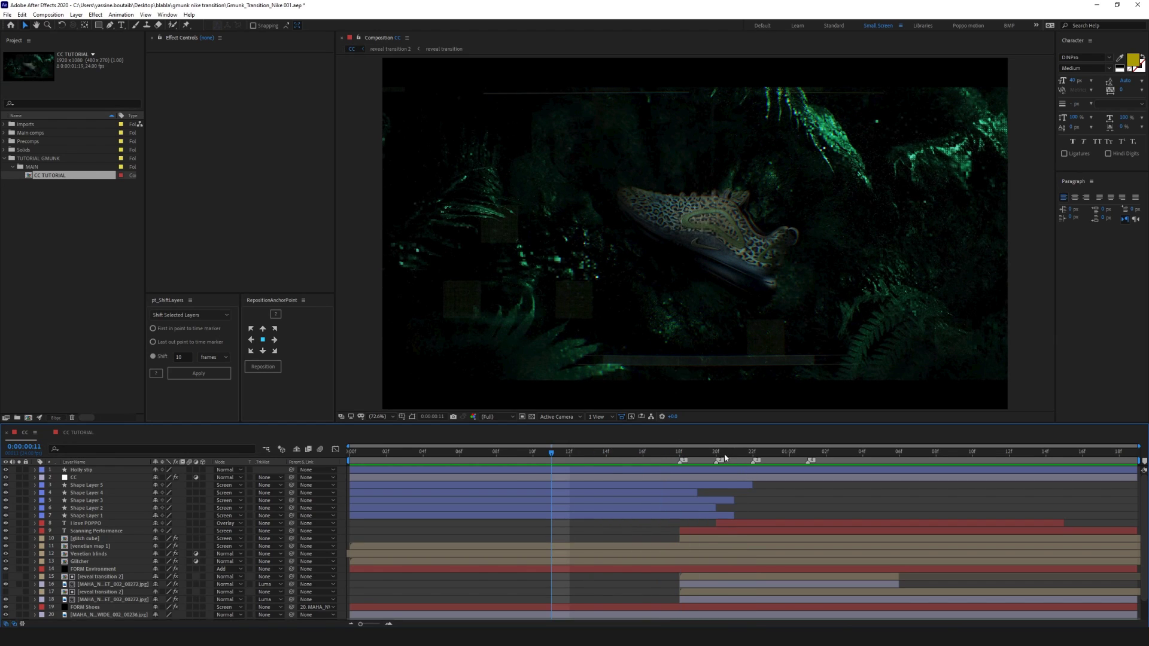
drag(725, 454, 845, 454)
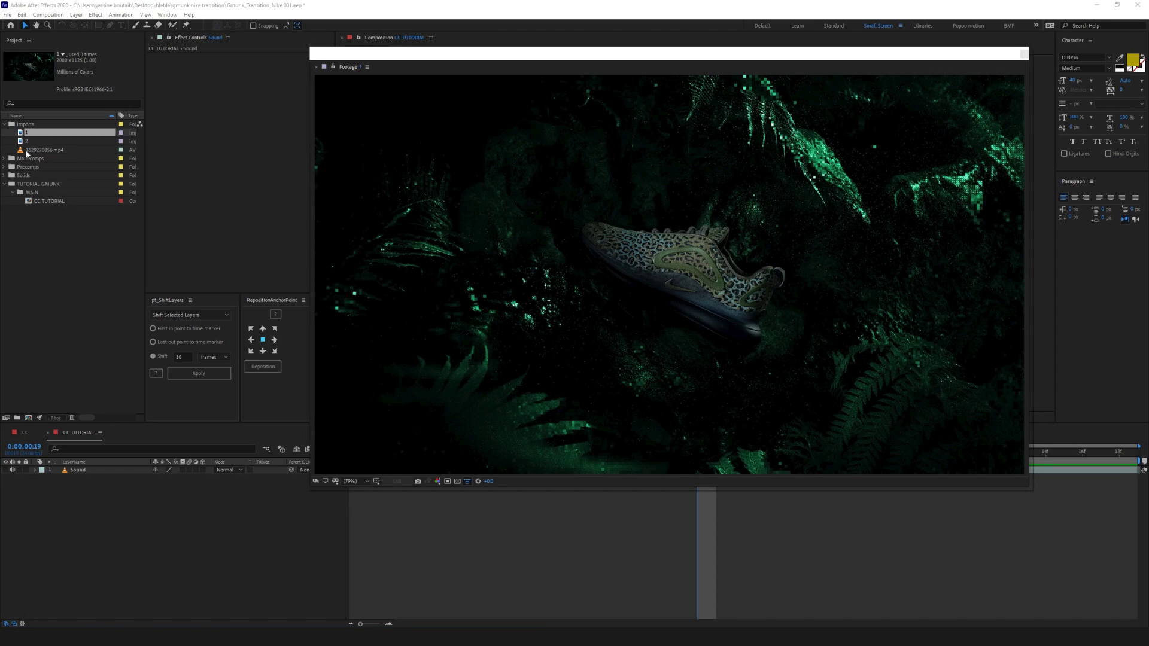
Preview image 2 from the Imports folder and add images 1 and 2 as layers above Sound in CC TUTORIAL
double_click(72, 142)
click(1023, 54)
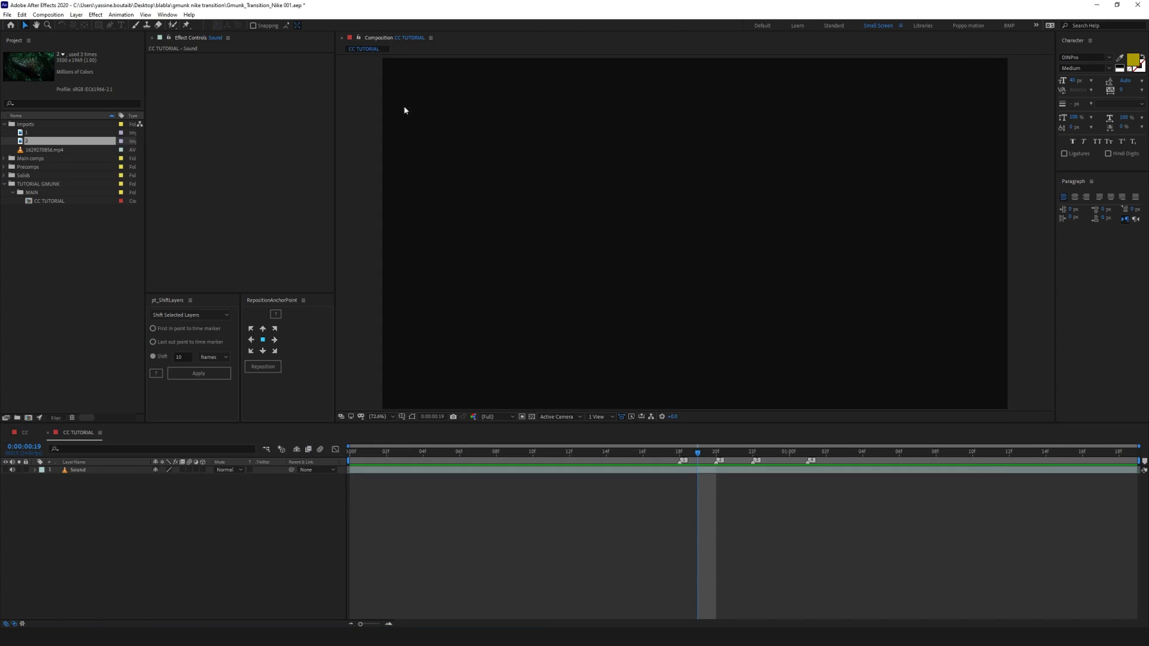
drag(48, 132, 85, 469)
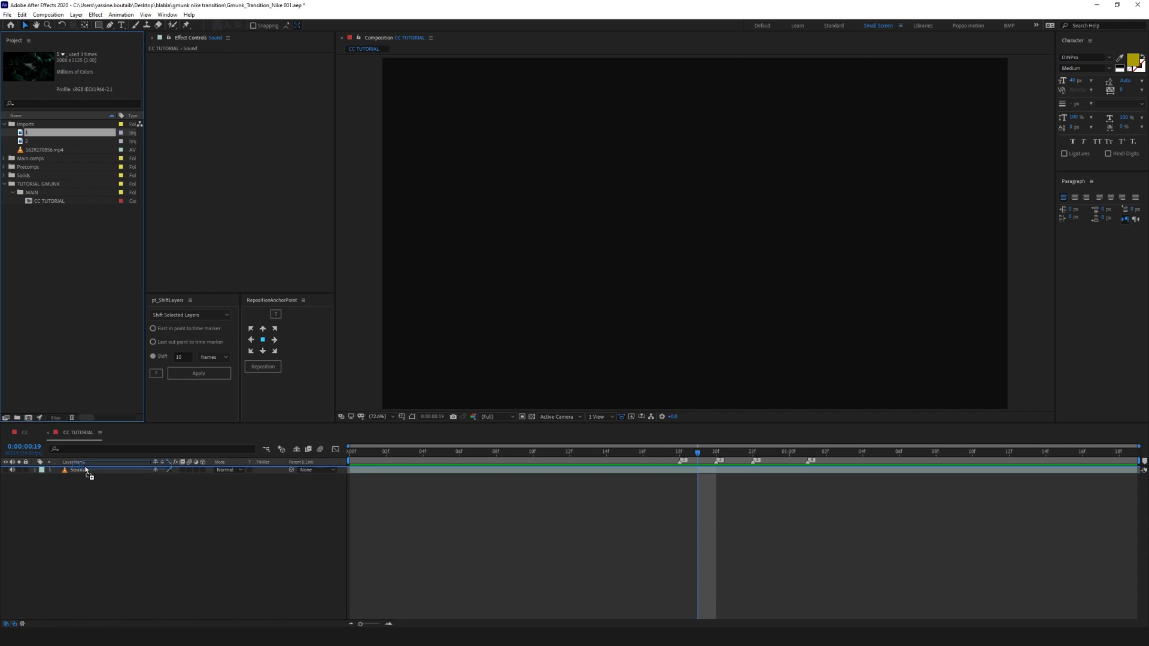
drag(38, 141, 80, 470)
Scale layer 2 down to 55% to fit the frame and hide the layer
scroll(828, 215, down, 4)
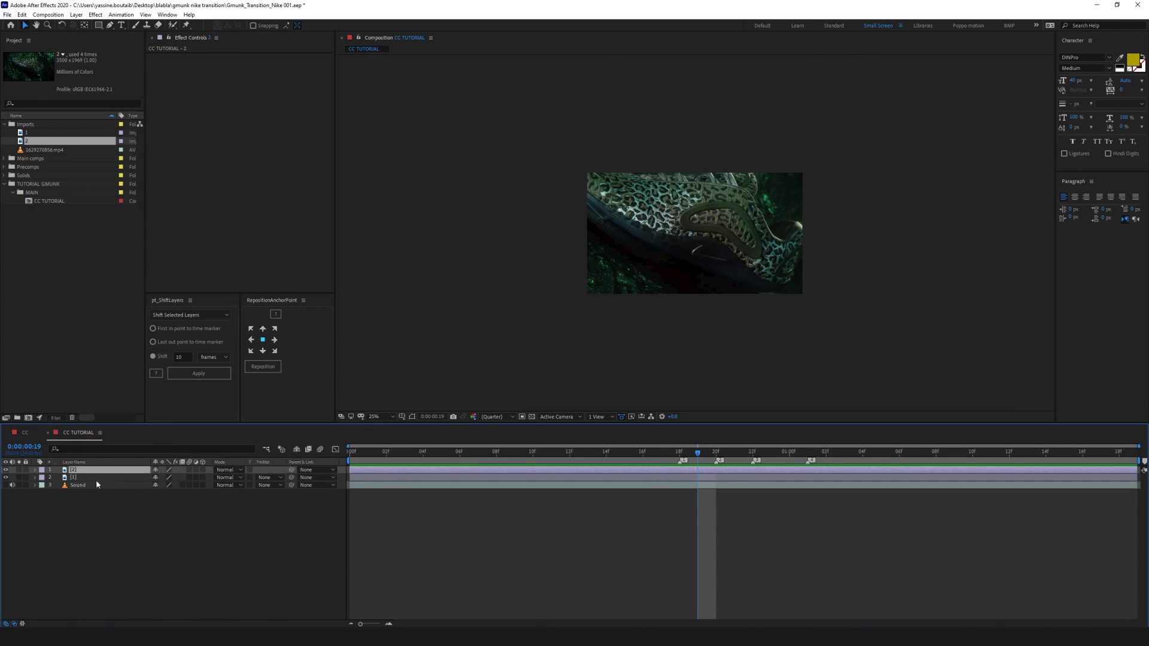
key(s)
drag(179, 477, 157, 472)
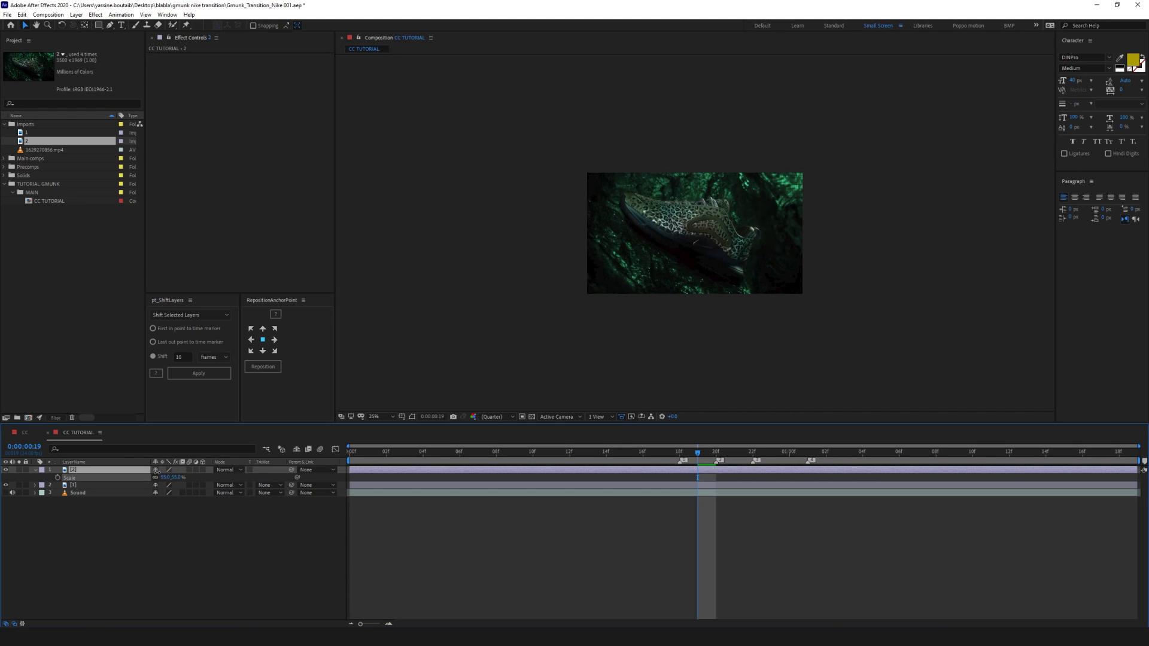
click(6, 470)
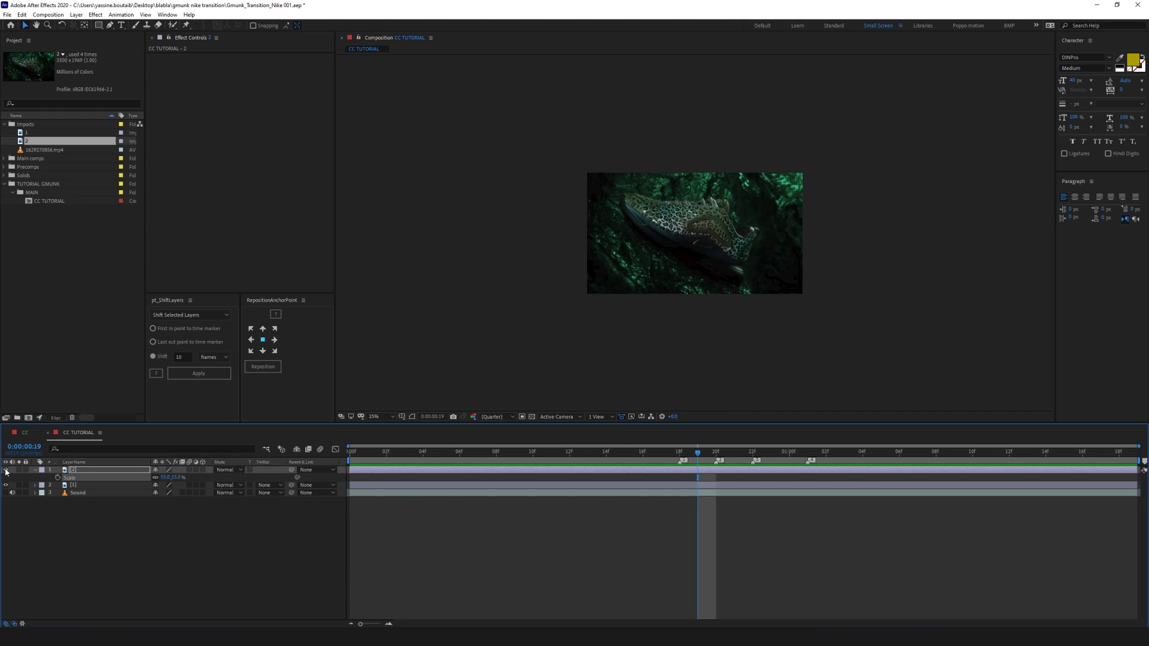
click(308, 608)
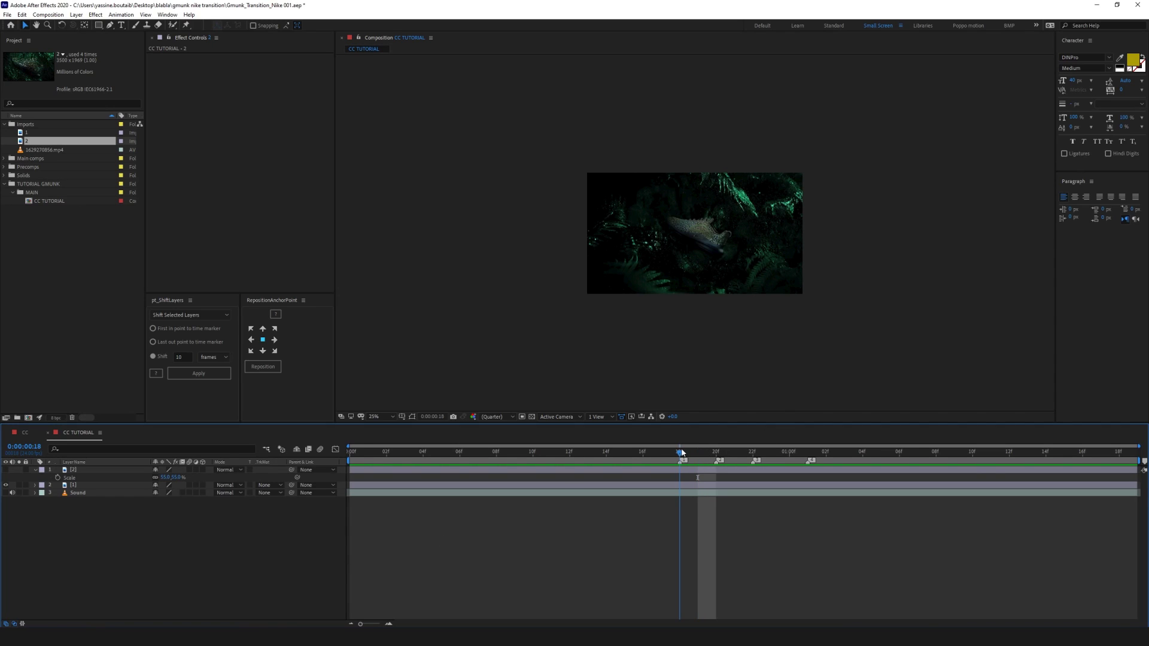
Start Scale keyframing on layer 1 with a 100% keyframe at frame 18, on the first marker
key(Page_Up)
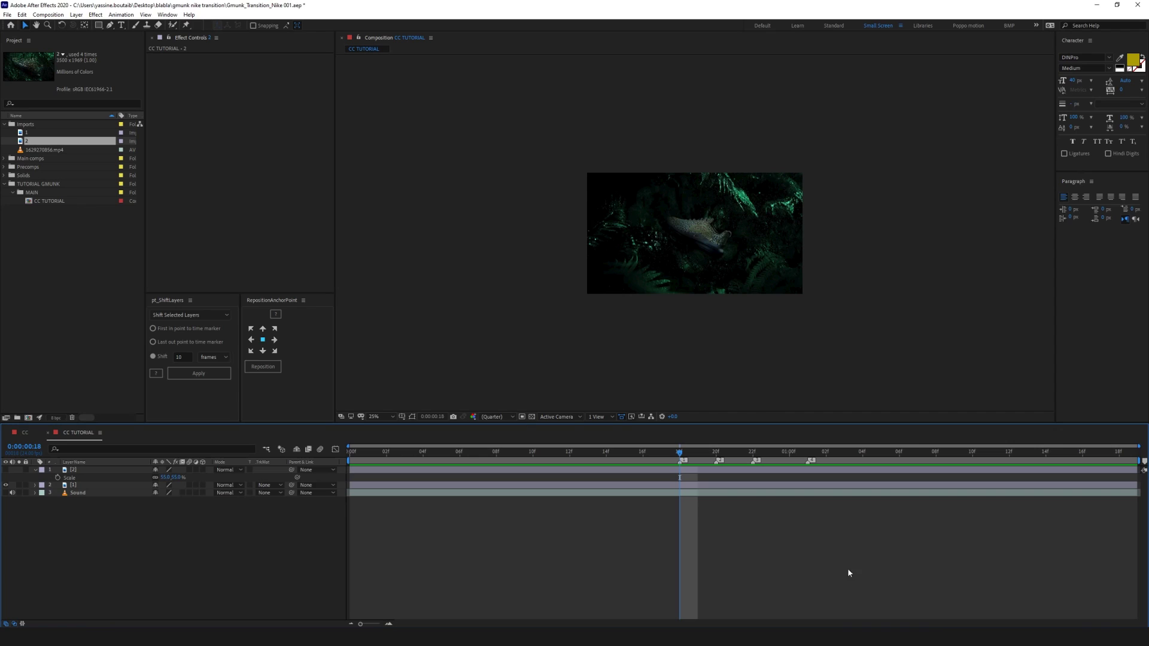
mouse_move(680, 453)
mouse_down()
mouse_move(806, 453)
mouse_move(658, 455)
mouse_up()
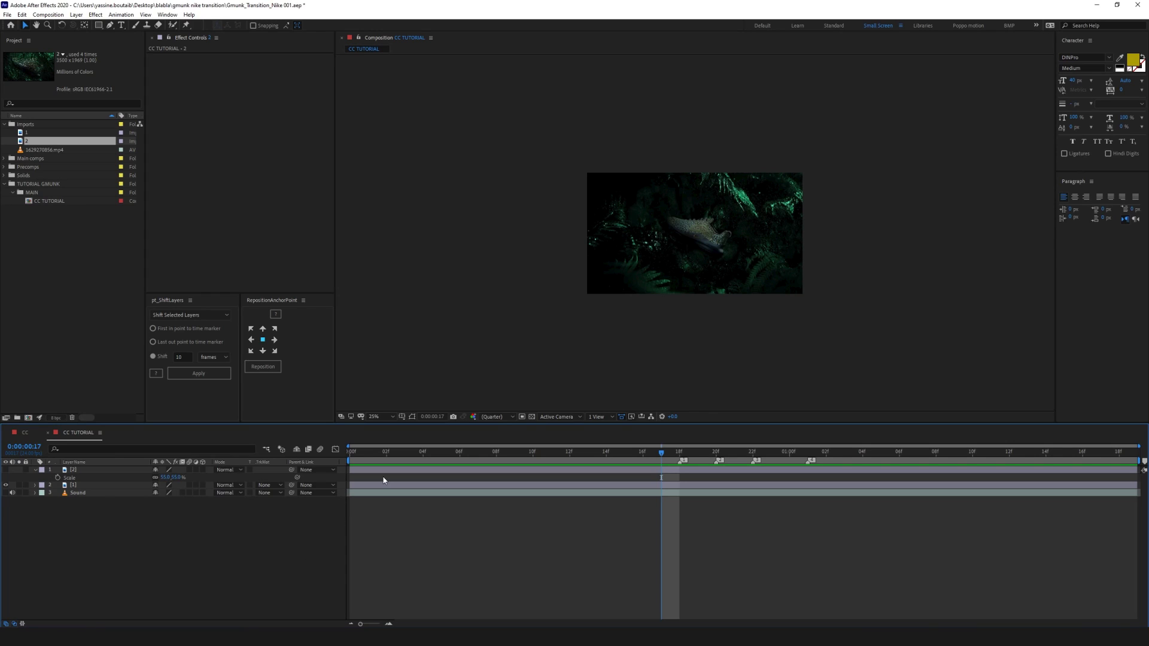
key(Page_Down)
click(82, 486)
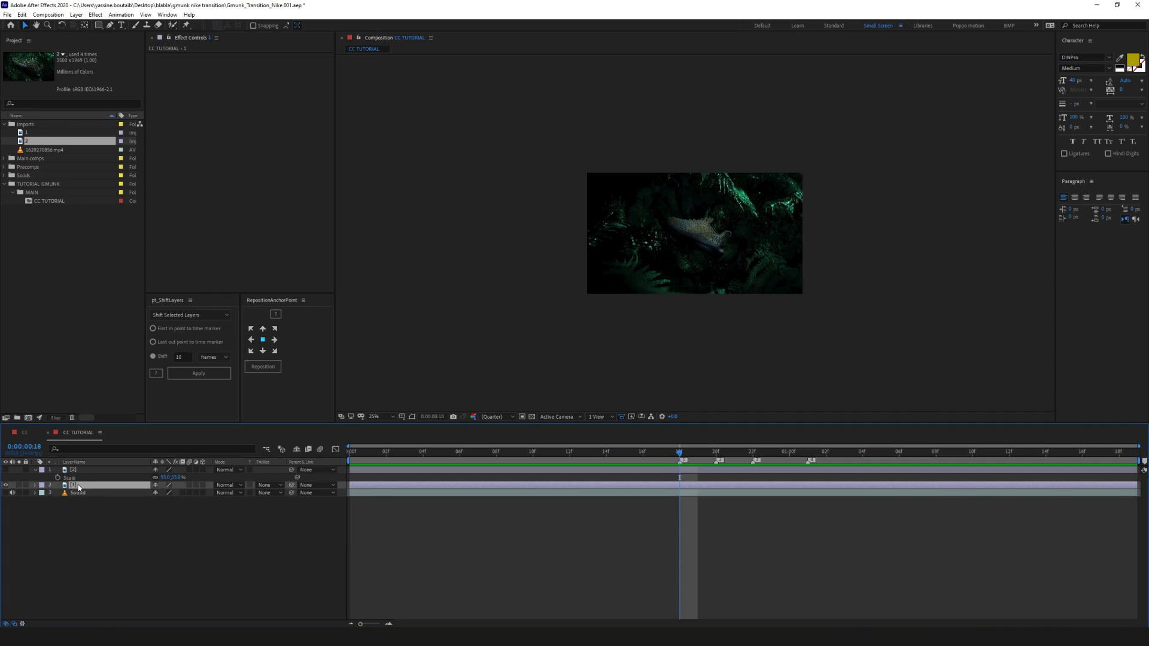
key(s)
click(58, 492)
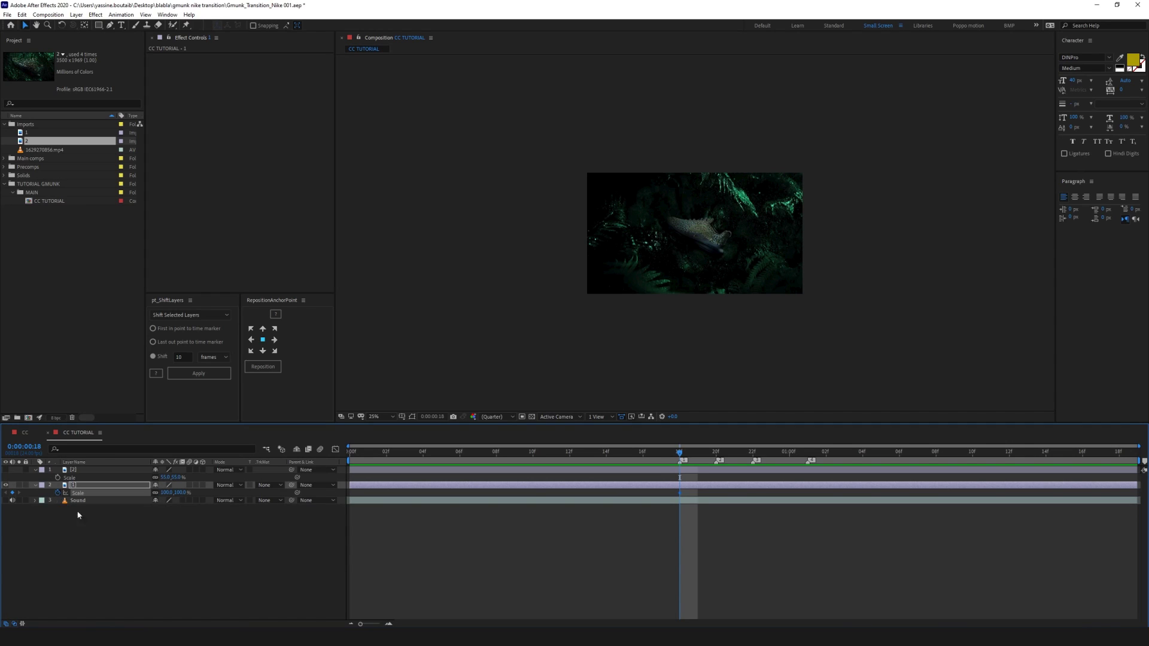
Add Scale keyframes to layer 1 of 127% at frame 20 and 169% at frame 22
click(716, 447)
drag(179, 493, 195, 493)
drag(740, 447, 752, 449)
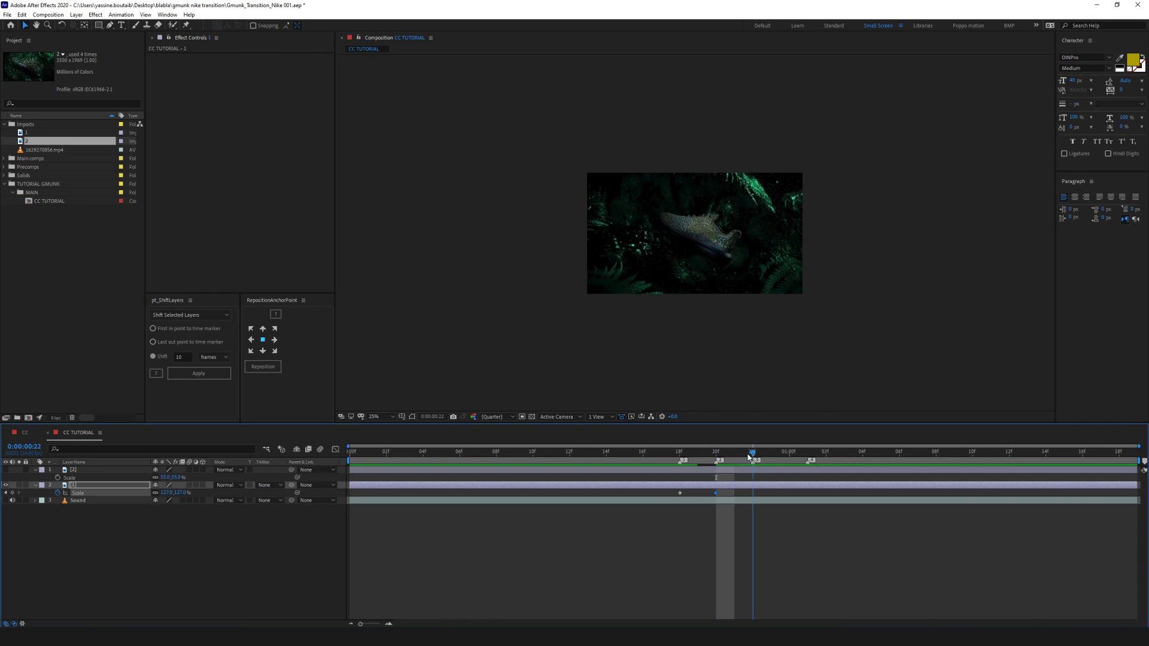
drag(176, 493, 201, 493)
Compare the shoe size with layer 2 and add a 219% Scale keyframe to layer 1 at 0:00:01:01
click(6, 470)
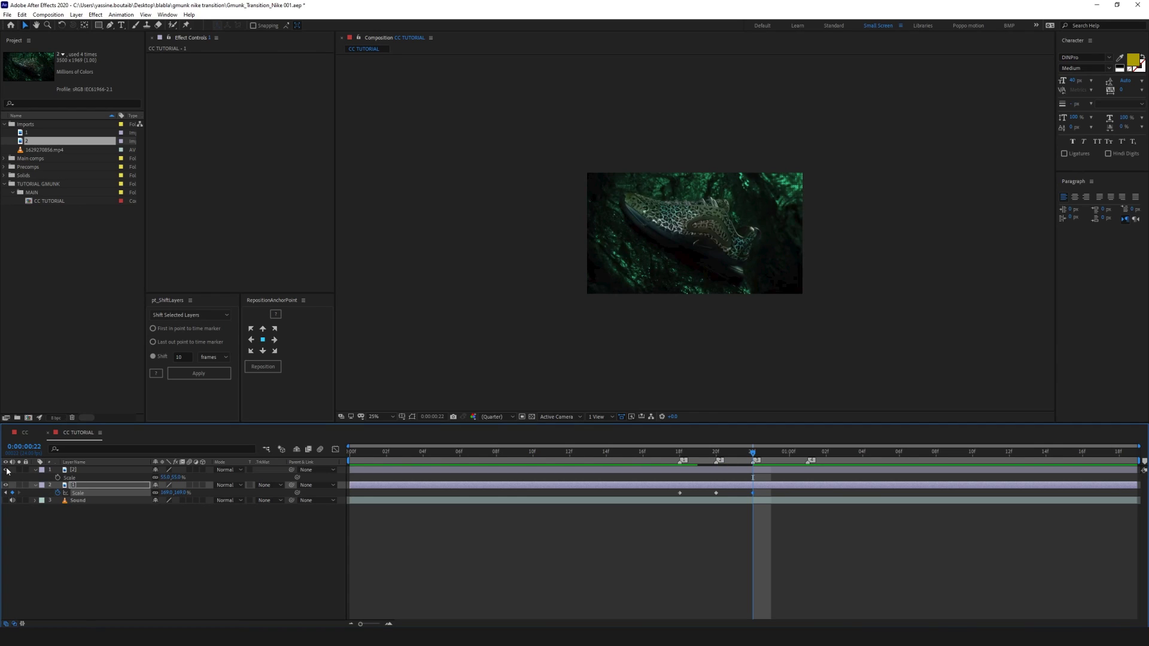
click(6, 471)
click(6, 470)
click(6, 470)
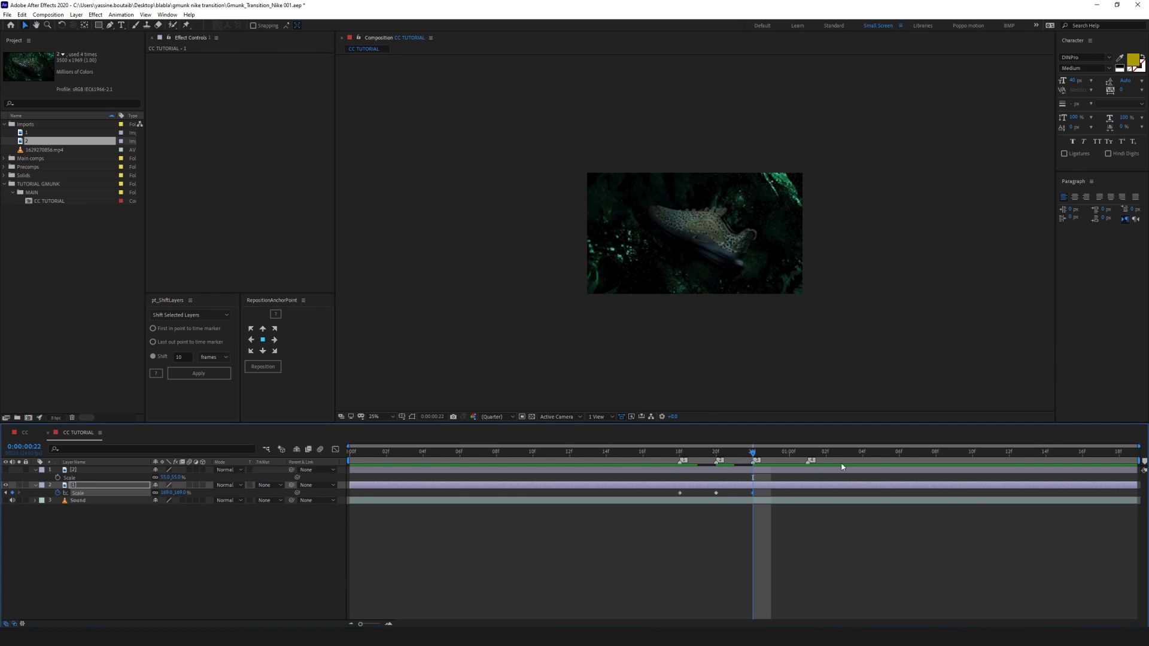
click(809, 452)
mouse_move(180, 493)
mouse_down()
mouse_move(215, 493)
mouse_move(204, 493)
mouse_up()
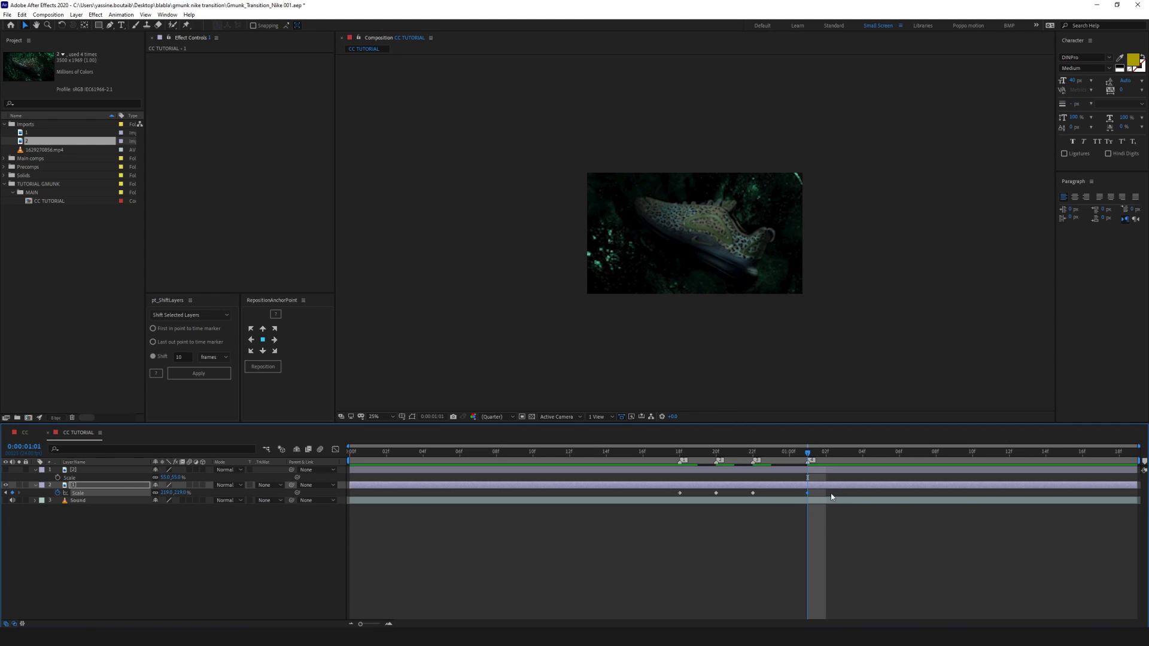
Mute the Sound layer and convert all four Scale keyframes of layer 1 to hold keyframes
drag(832, 496, 574, 507)
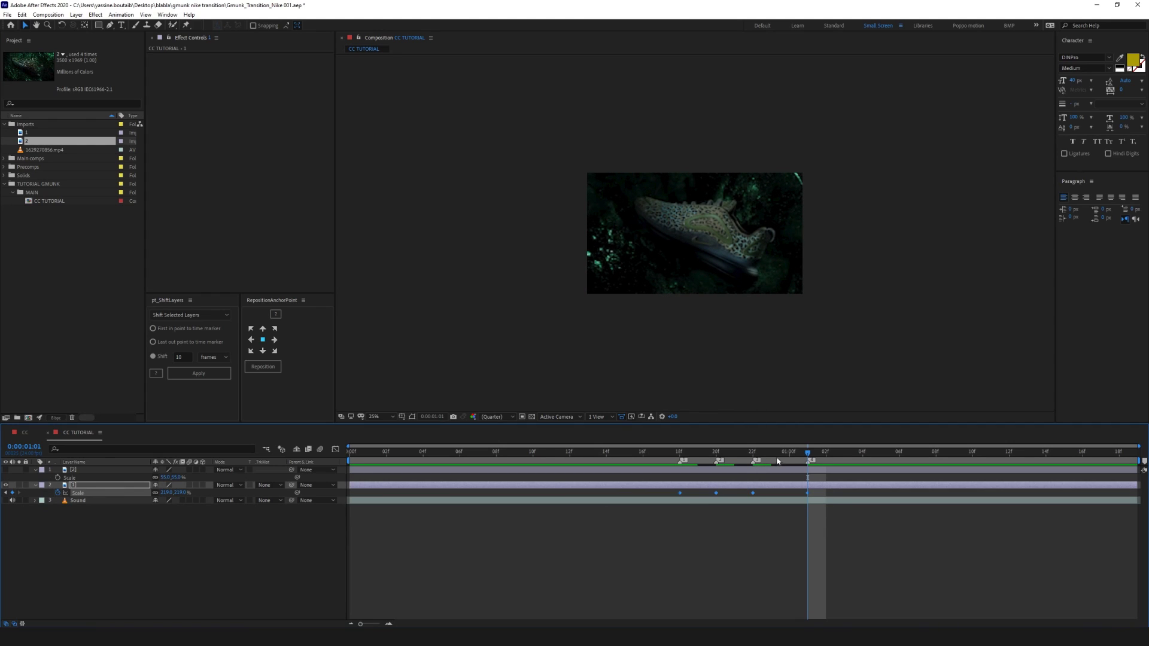
click(680, 453)
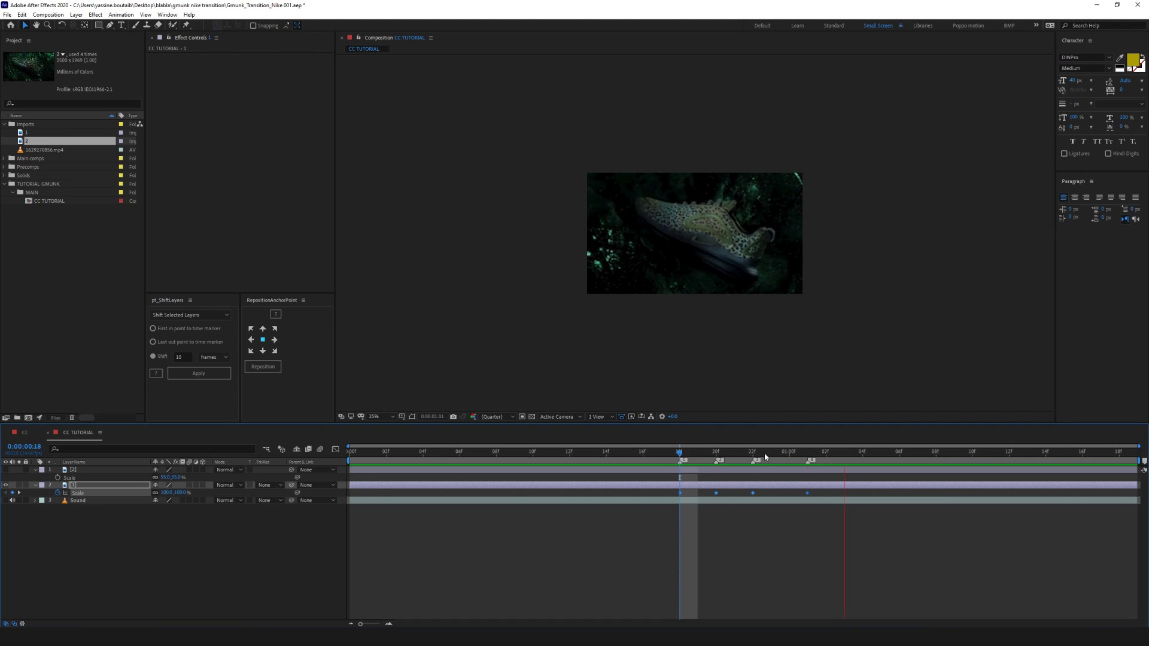
click(790, 453)
click(12, 500)
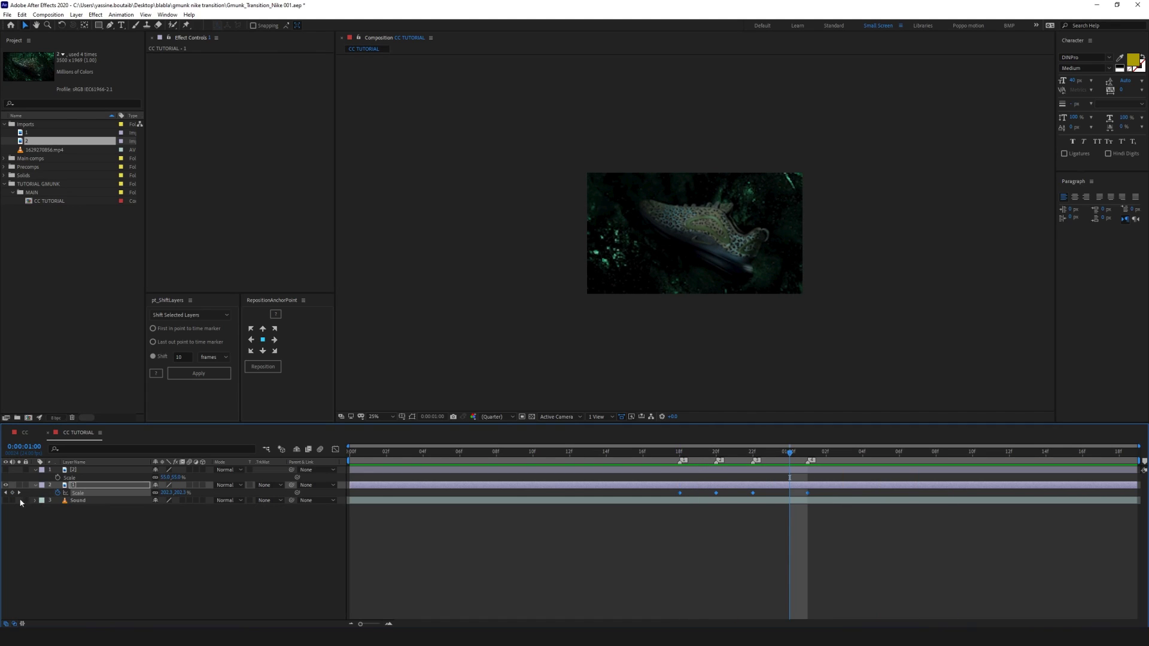
click(661, 453)
click(680, 453)
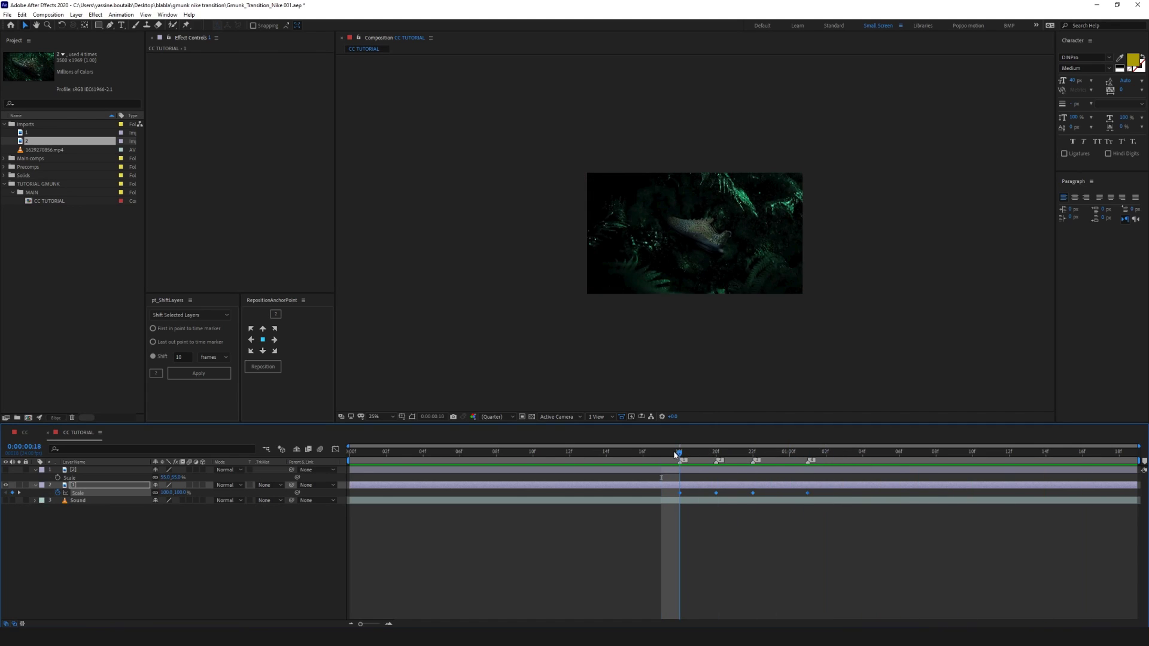
right_click(804, 495)
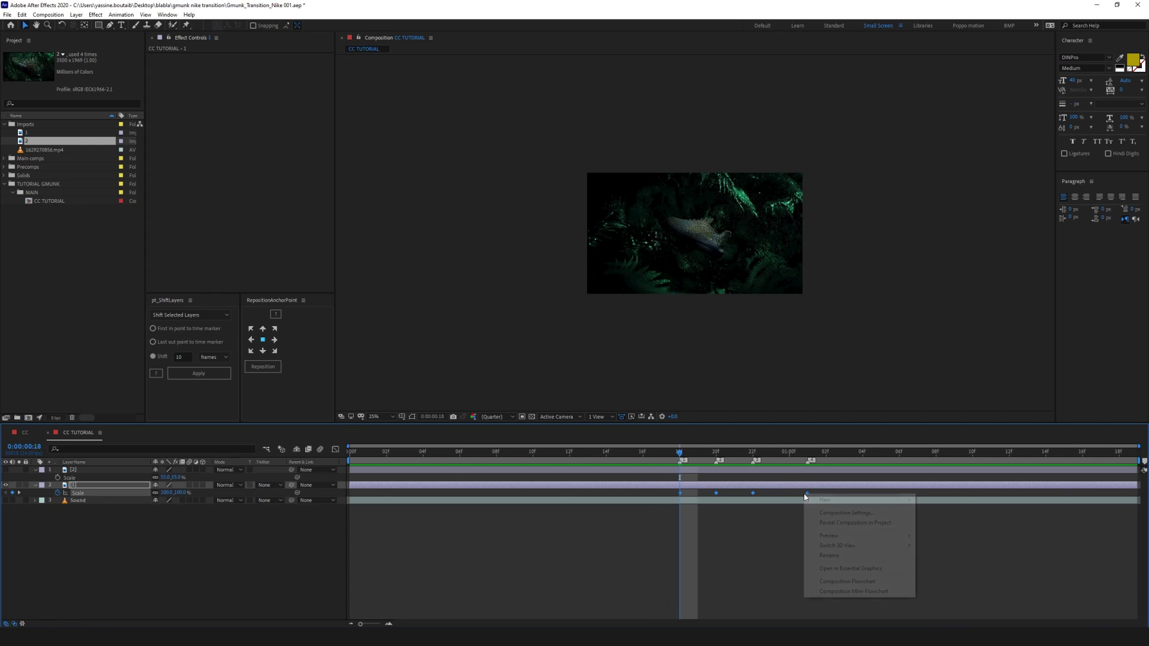
right_click(678, 493)
click(719, 564)
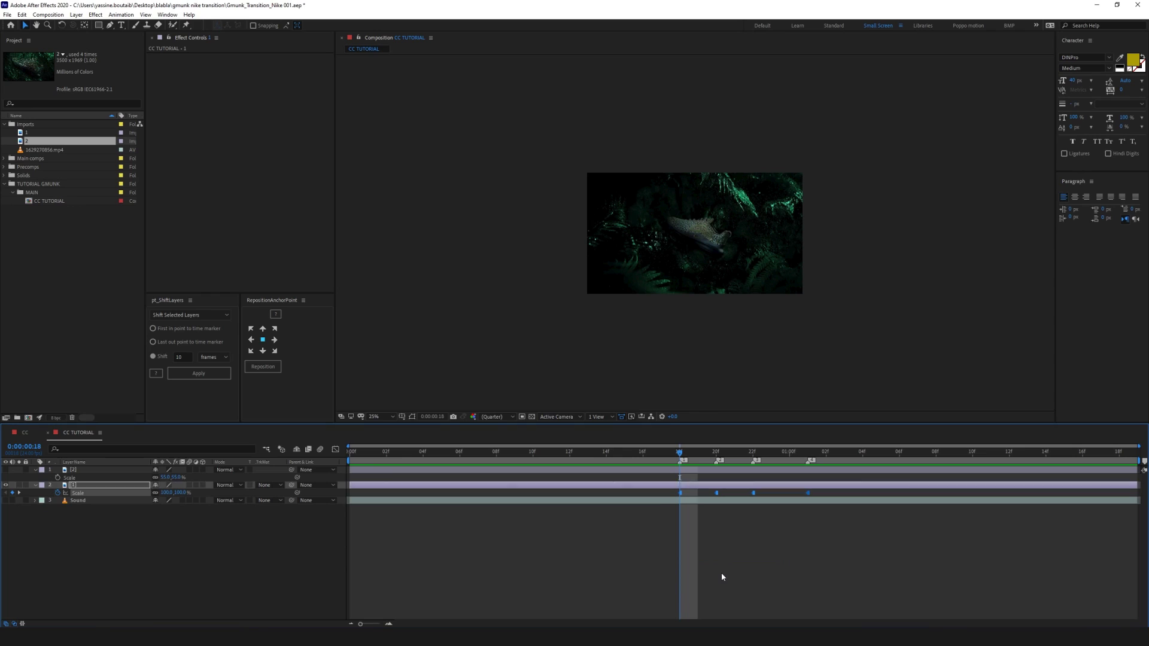
click(722, 576)
Preview the stepped zoom of layer 1 across the timeline markers
drag(697, 453, 770, 455)
key(space)
key(space)
click(665, 454)
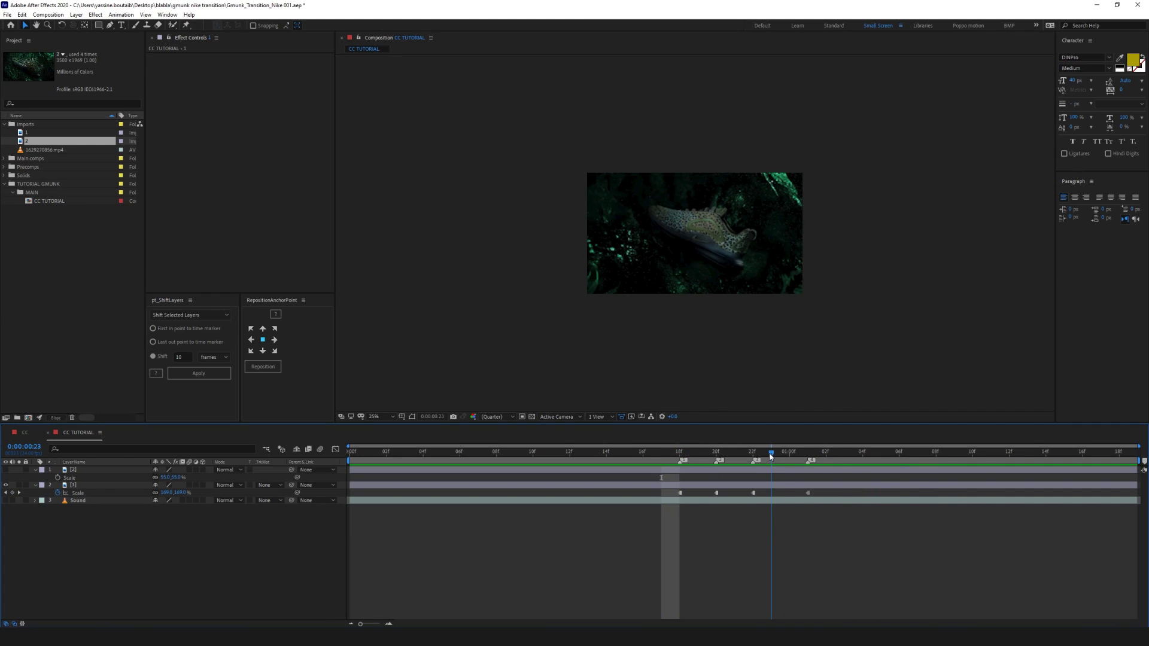
click(767, 454)
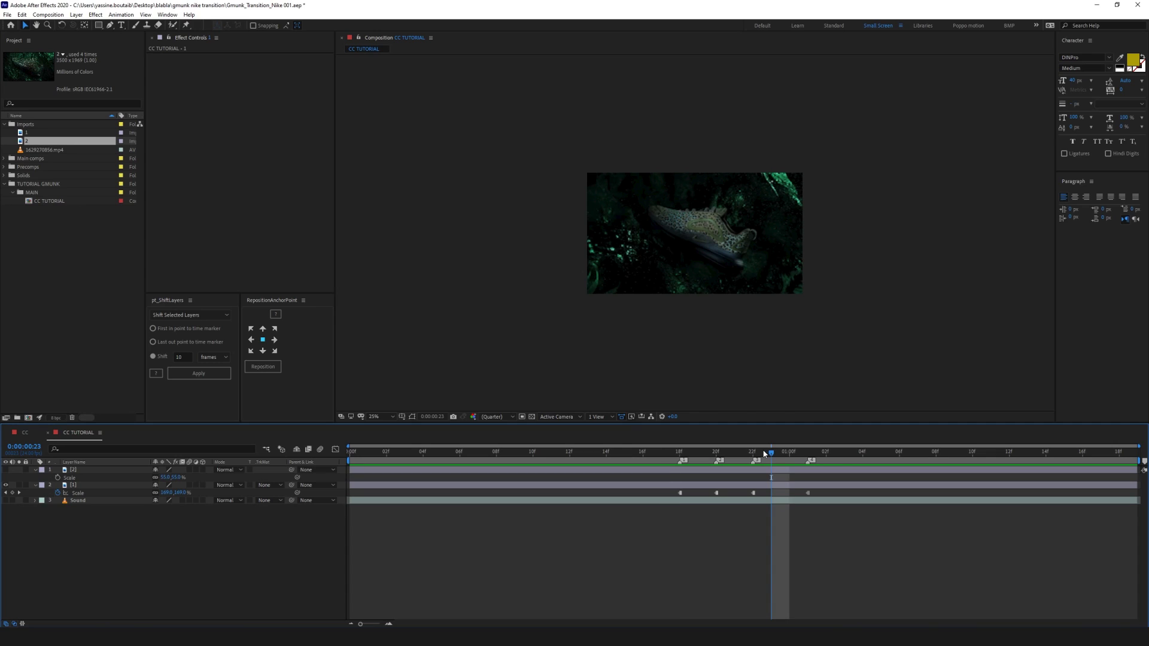
drag(763, 455, 606, 454)
key(Page_Up)
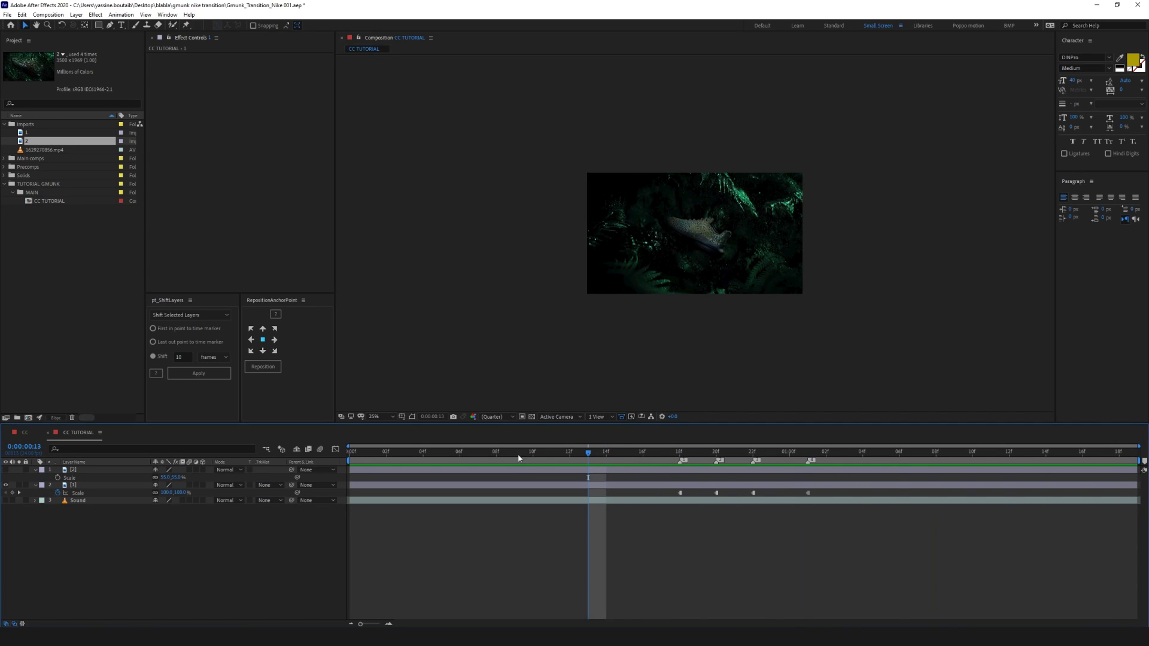
Unmute the Sound layer, reveal its Audio Levels, preview the zoom with sound from frame 13, and mute it again
click(12, 501)
click(76, 502)
key(l)
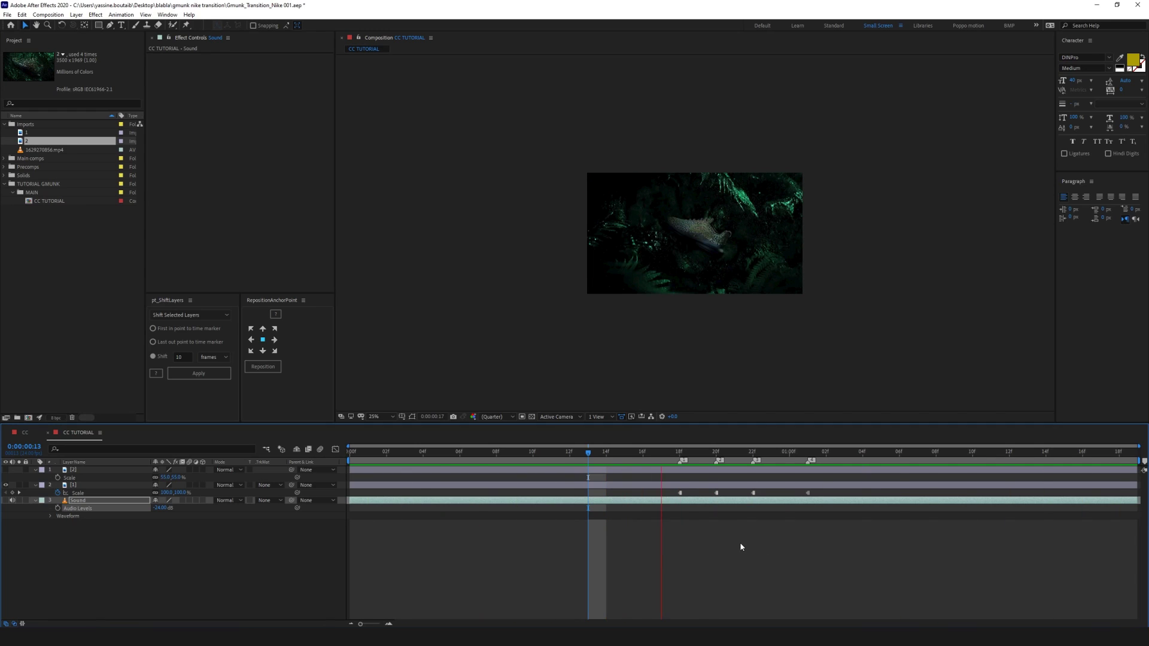
click(681, 454)
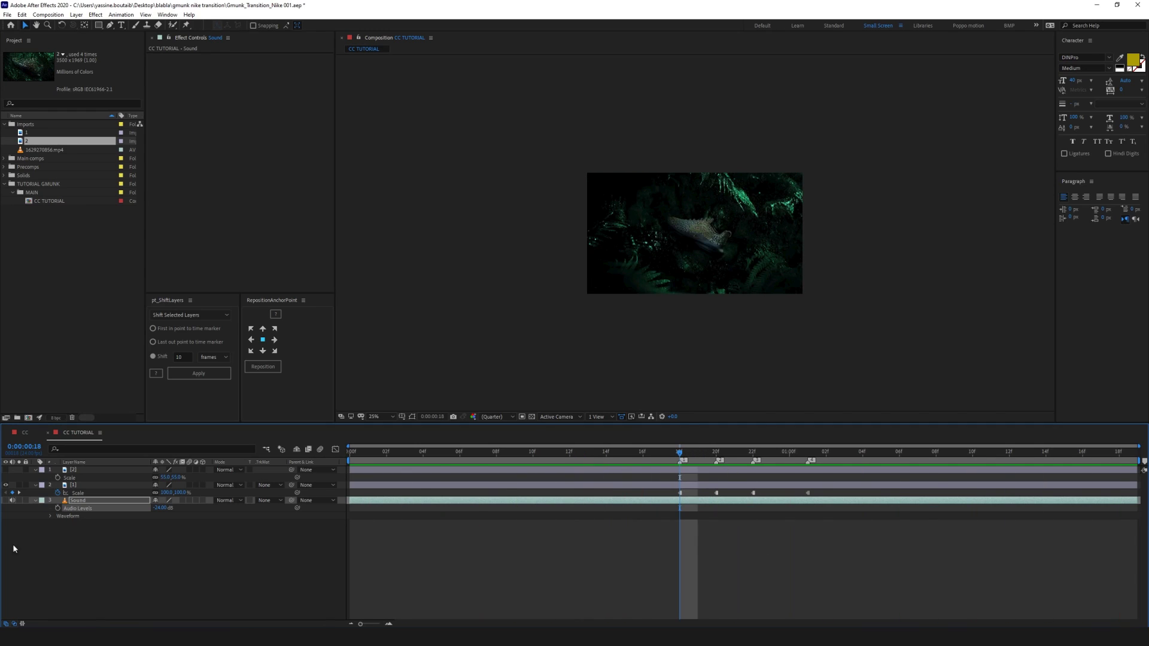
click(12, 500)
Trim layer 2 to start at frame 18 and give it a 55% Scale keyframe at 0:00:01:01
click(81, 471)
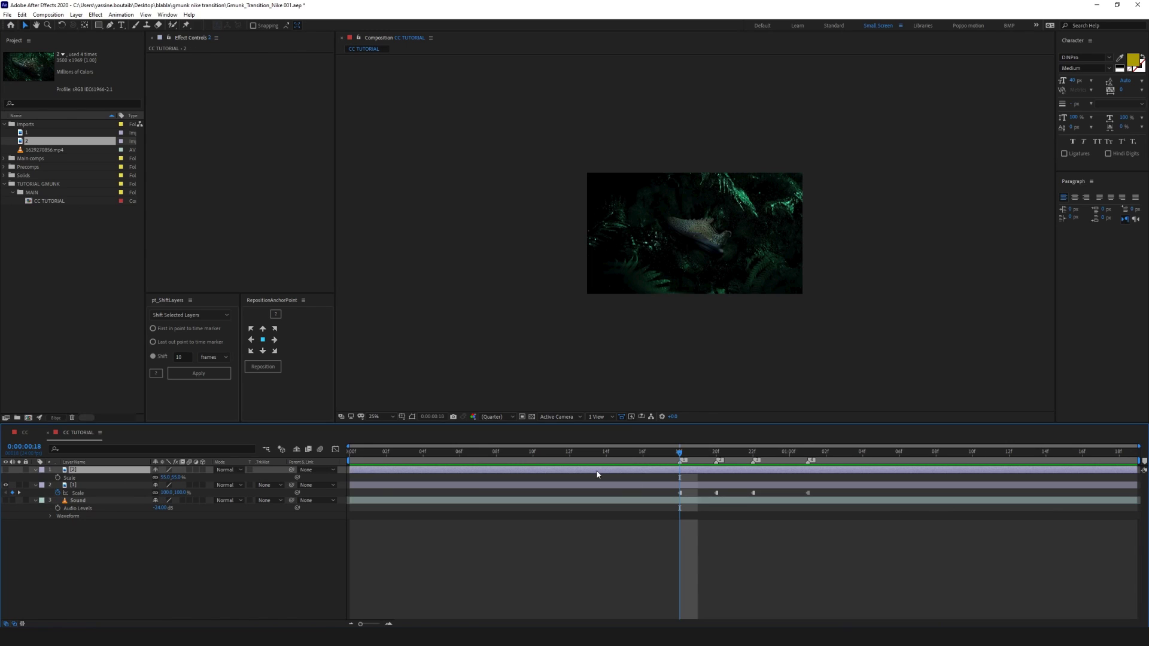
key(alt+bracketleft)
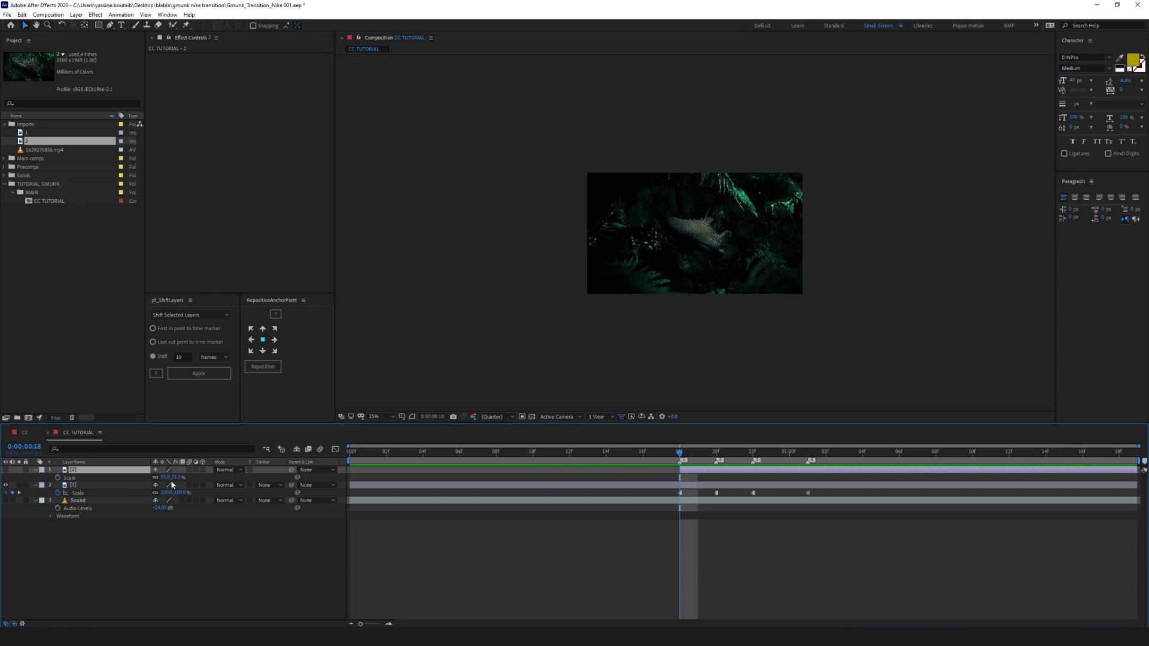
click(57, 478)
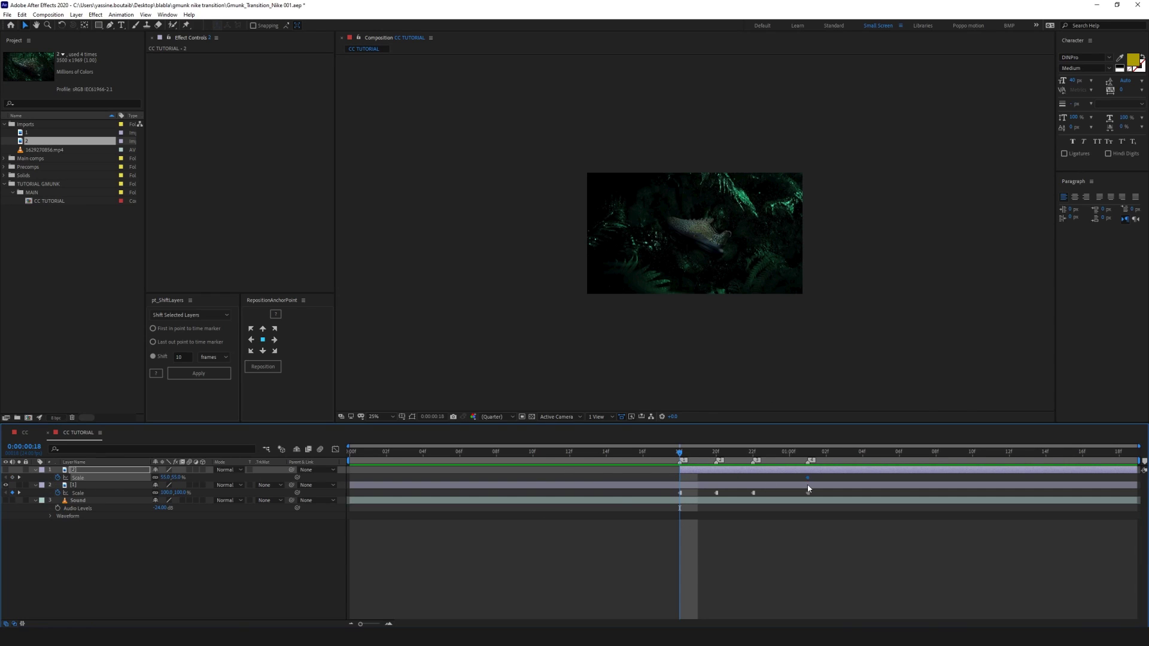
Show layer 2 and give it progressively smaller Scale keyframes at frames 22 (51%), 20 and 18
click(808, 453)
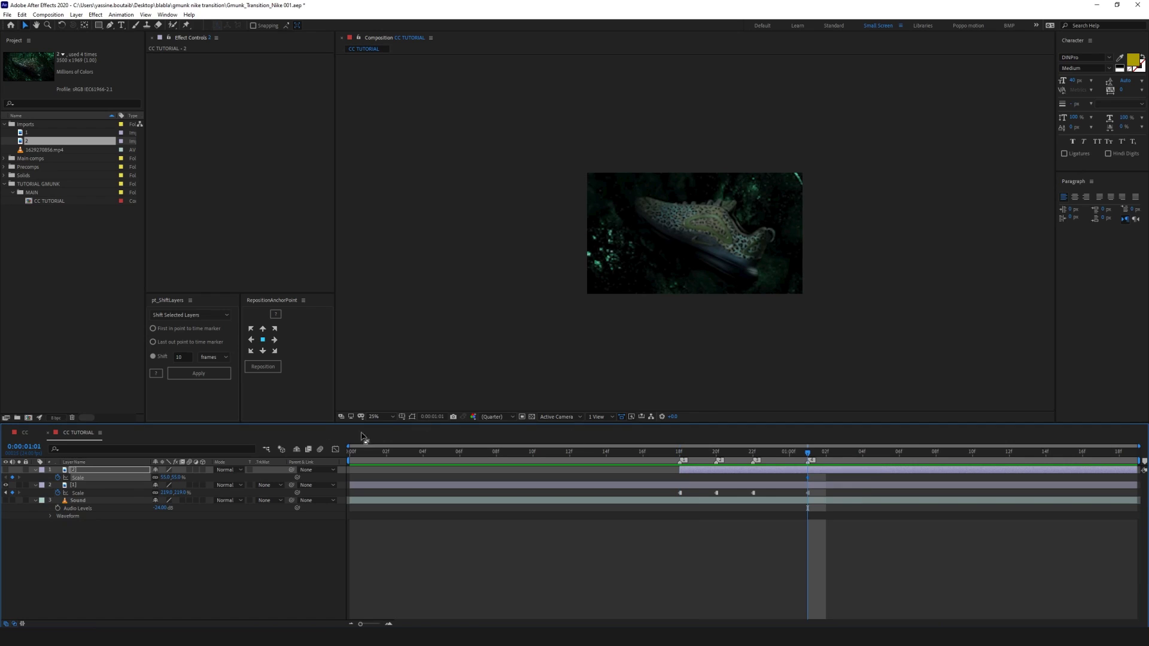
click(6, 470)
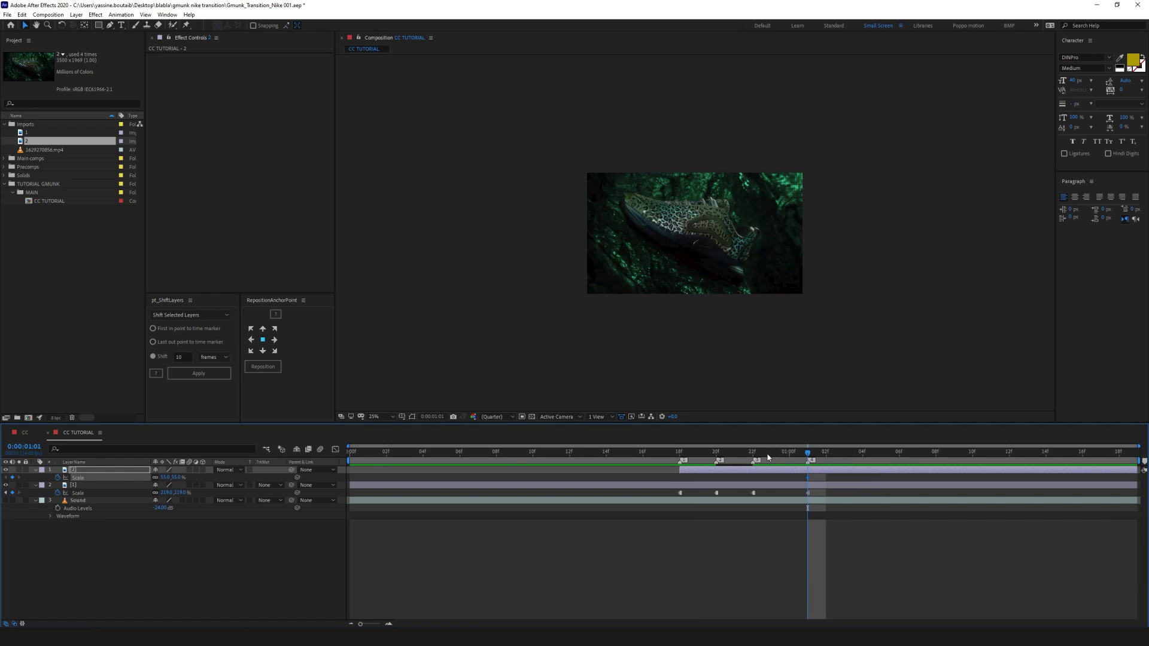
key(j)
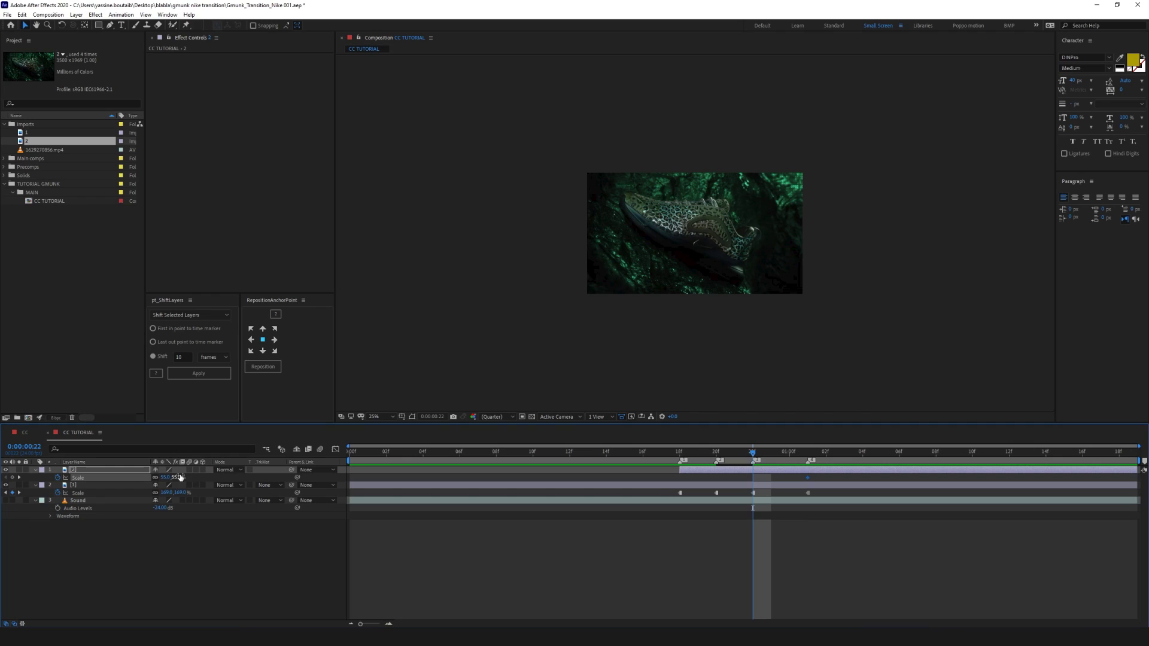
drag(180, 477, 175, 471)
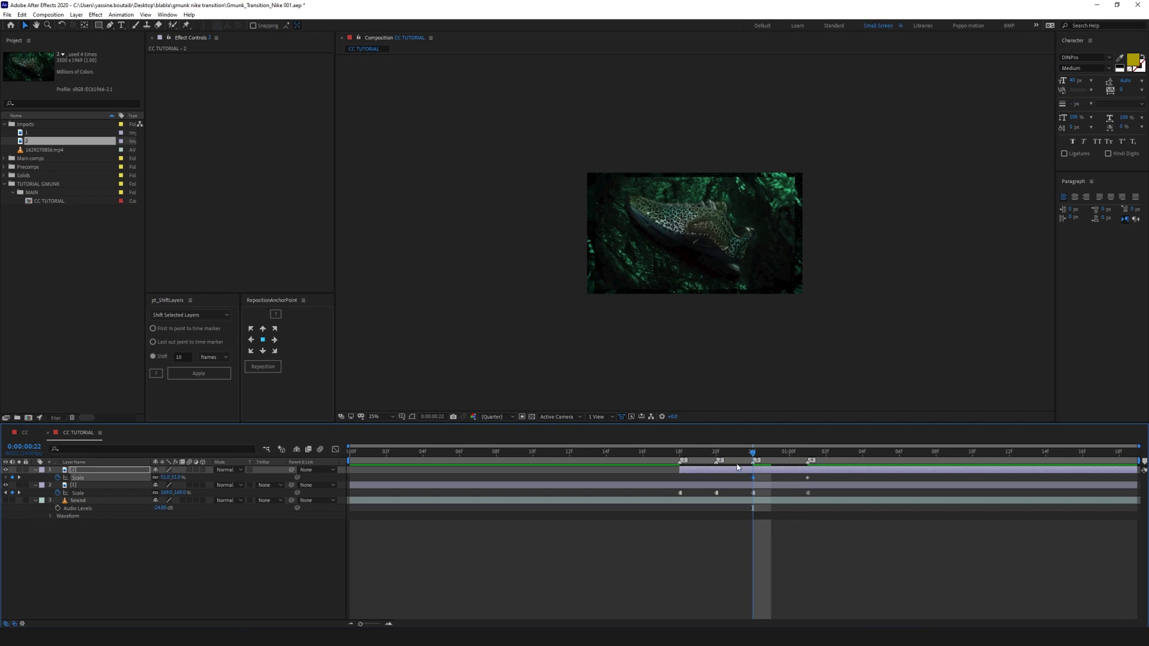
key(j)
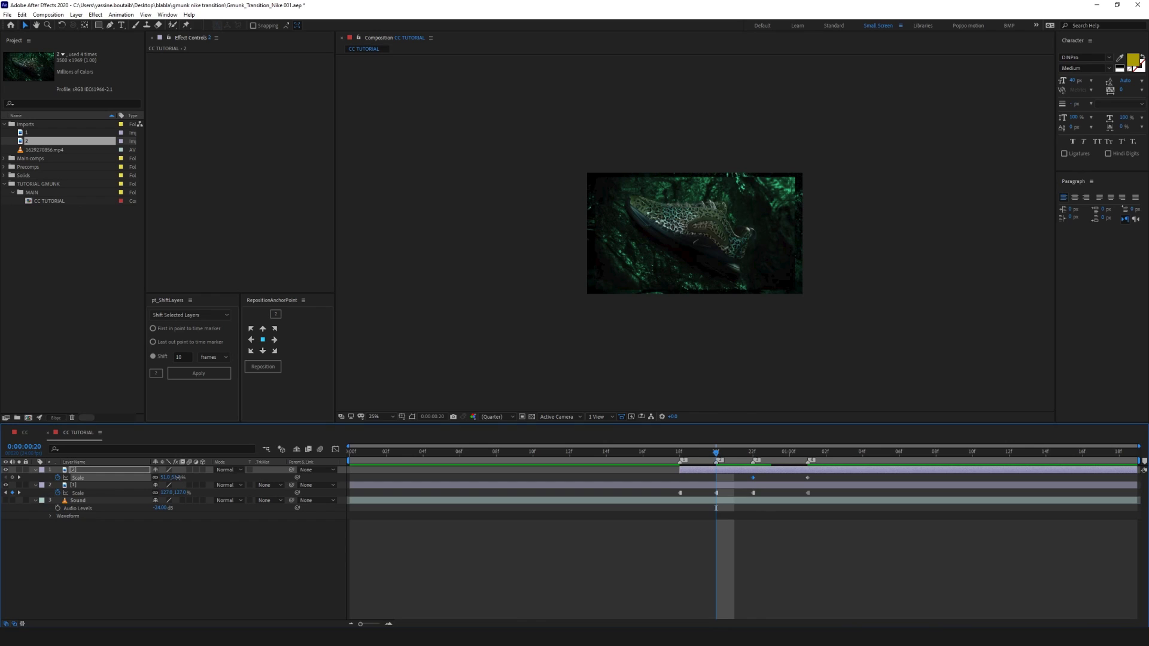
drag(178, 477, 172, 476)
key(j)
Convert layer 2's Scale keyframes to hold keyframes and preview the stepped zoom between both images
right_click(680, 478)
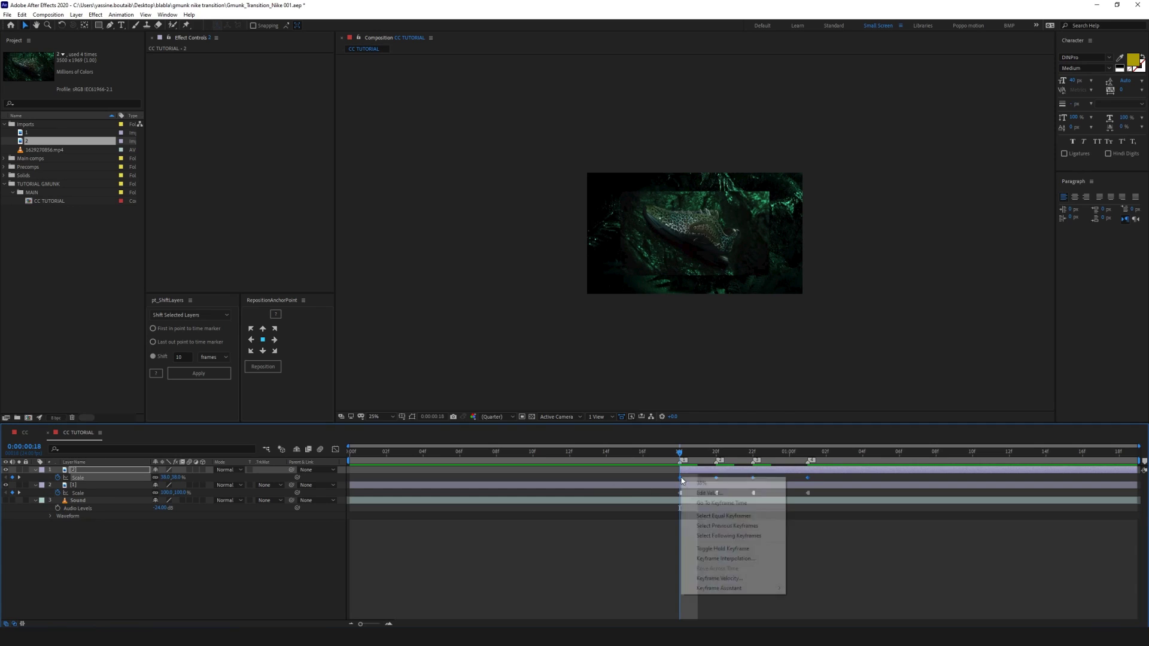
click(720, 549)
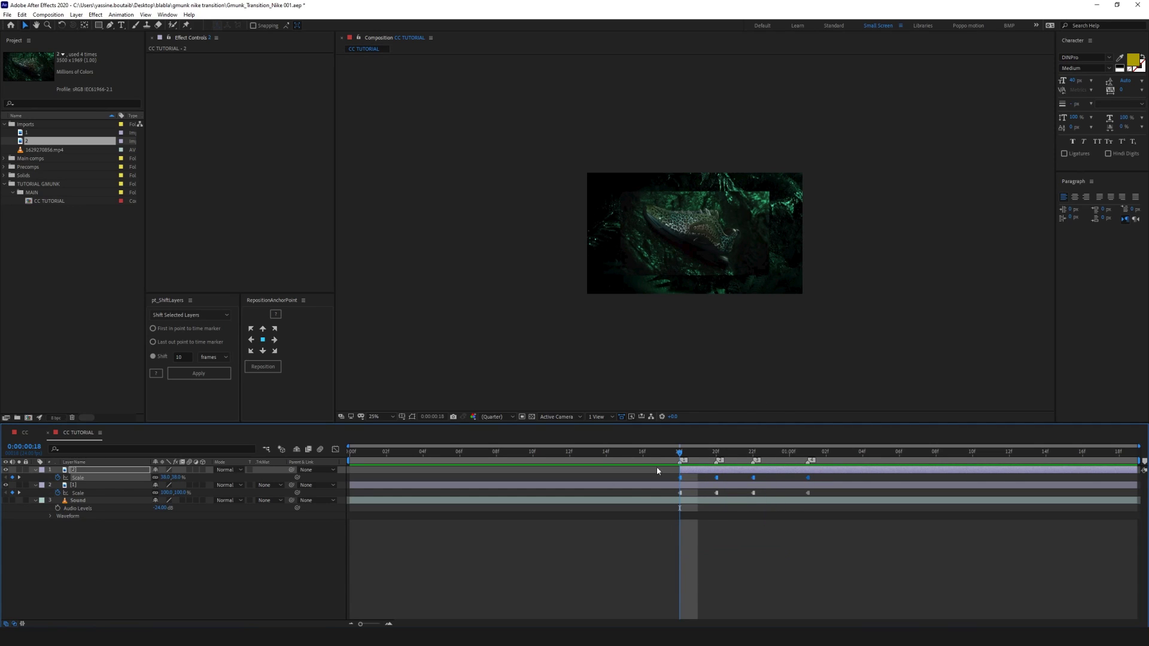
key(space)
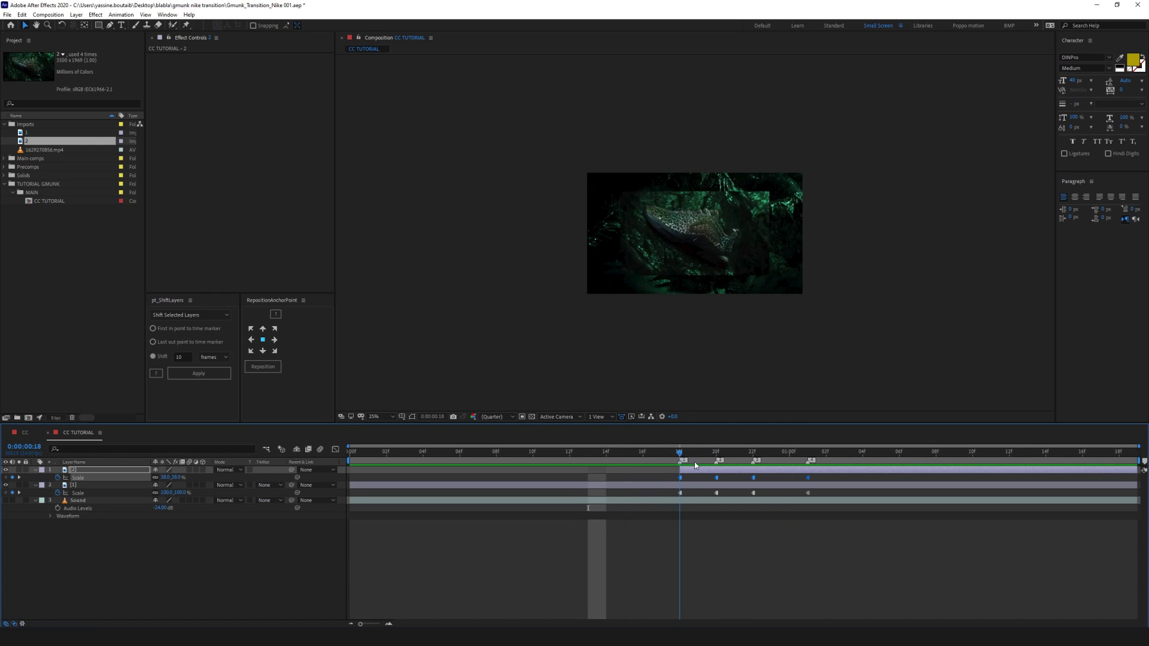
click(644, 300)
Create a new composition named "Snake reveal" and have the Pen tool active
key(g)
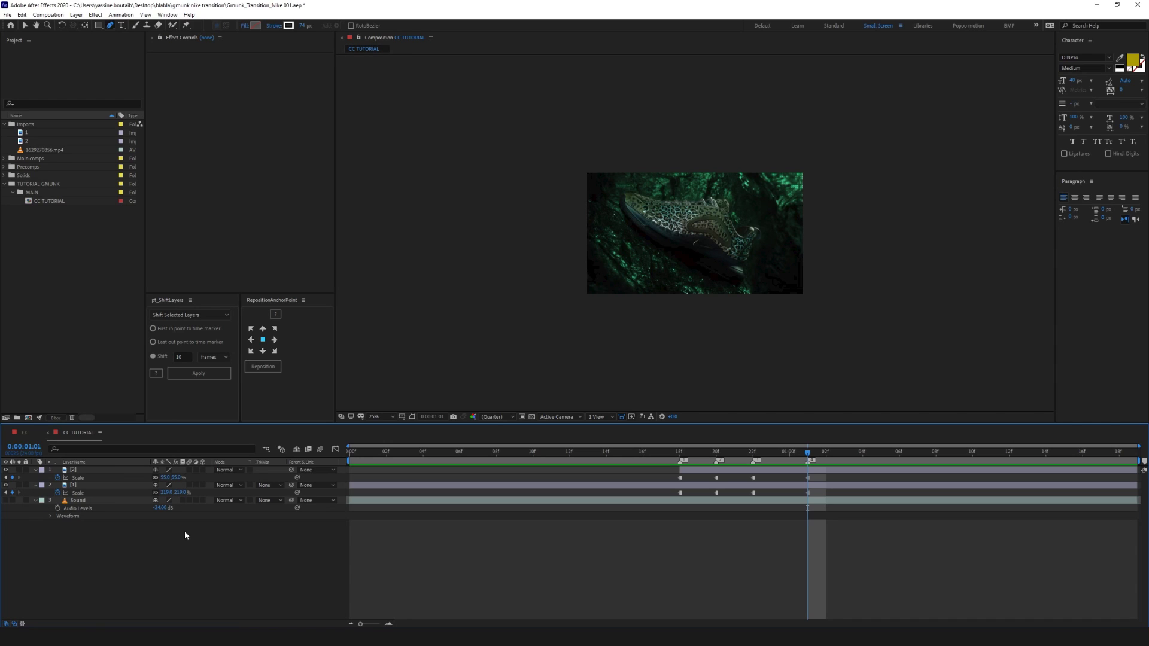
key(ctrl+n)
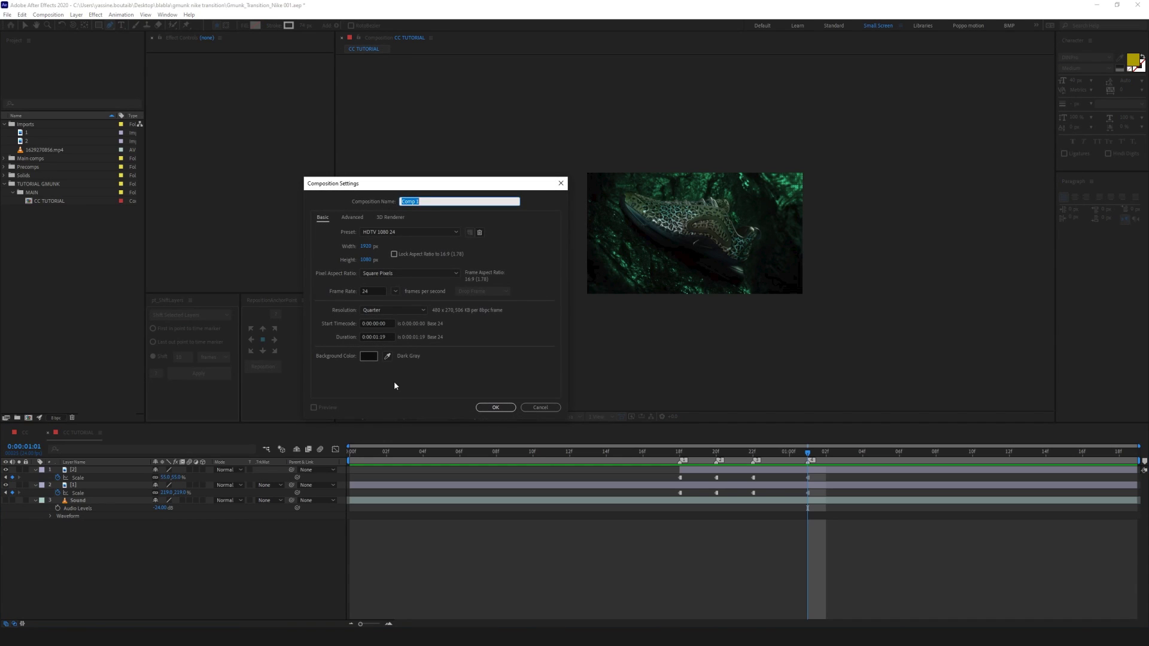
key(BackSpace)
text(Snake reveal)
key(Return)
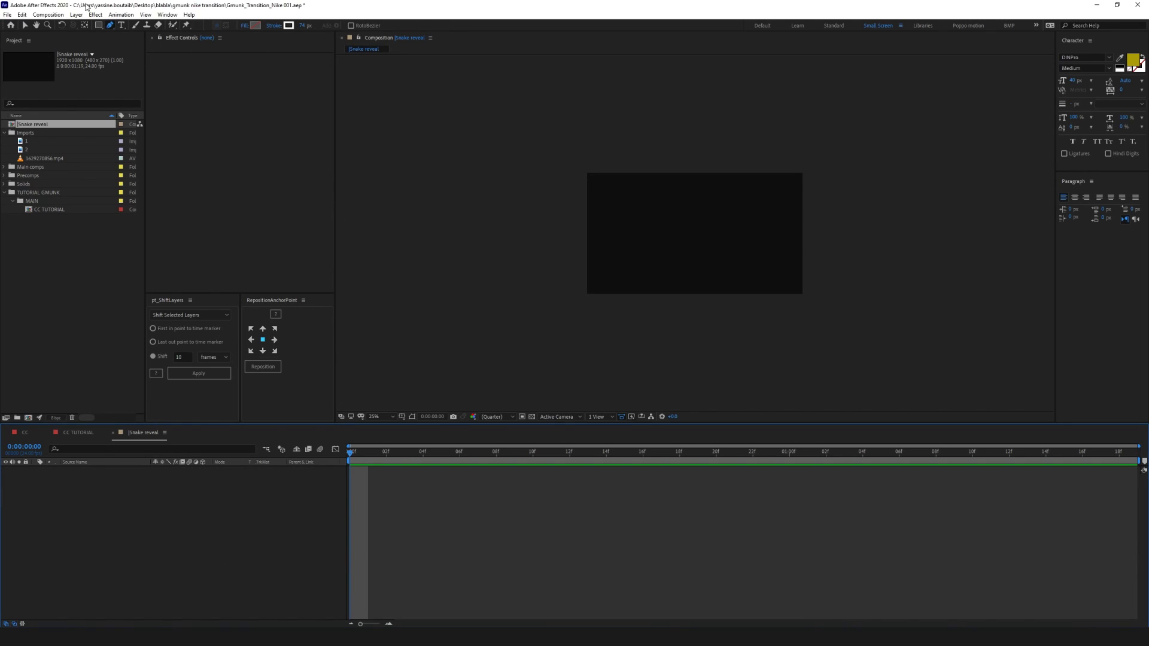
Draw a rectangular spiral path with the Pen tool, winding outward from the frame's center until its last loop lies beyond the composition edges
scroll(682, 251, up, 2)
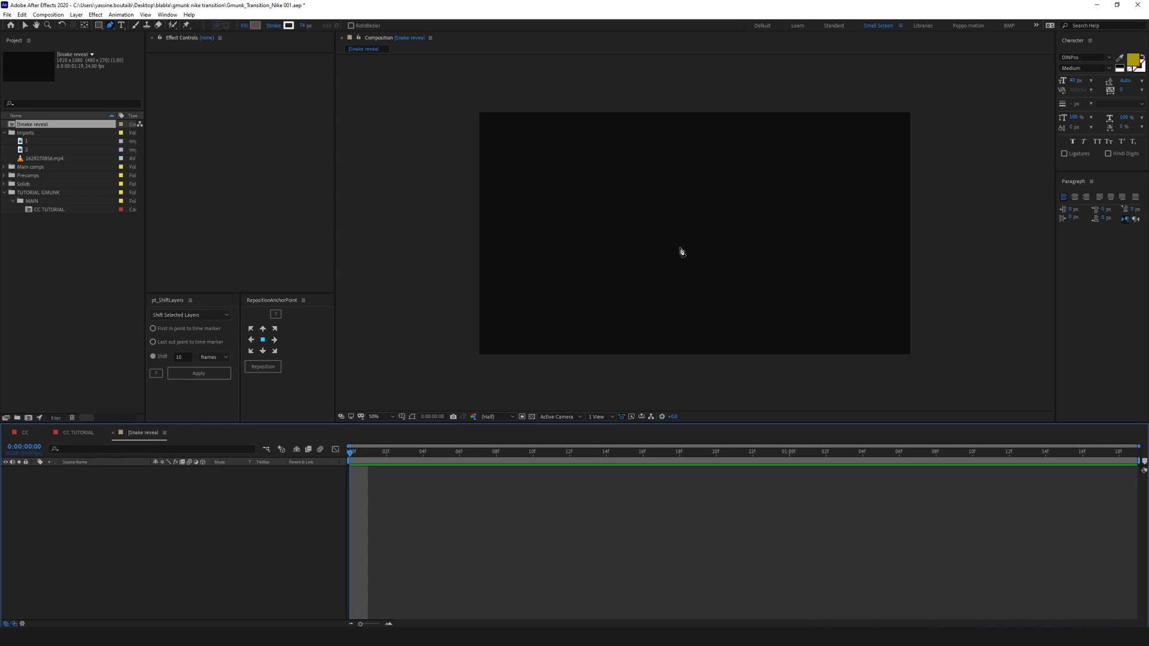
click(753, 241)
click(758, 234)
click(758, 188)
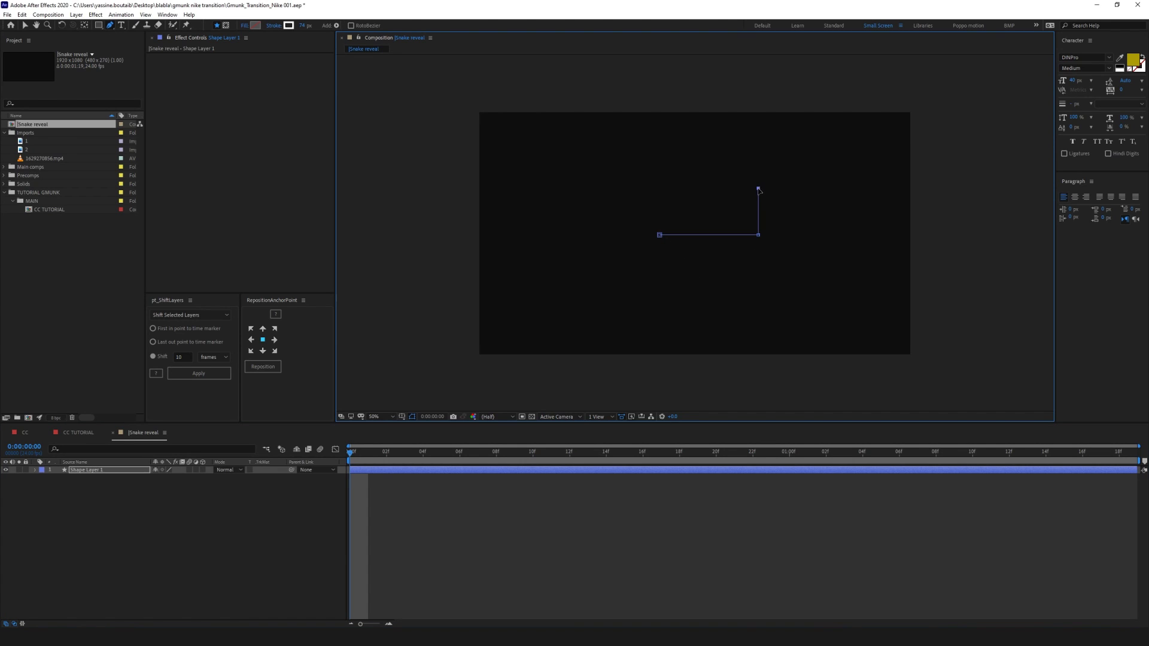
click(596, 188)
click(596, 294)
click(835, 294)
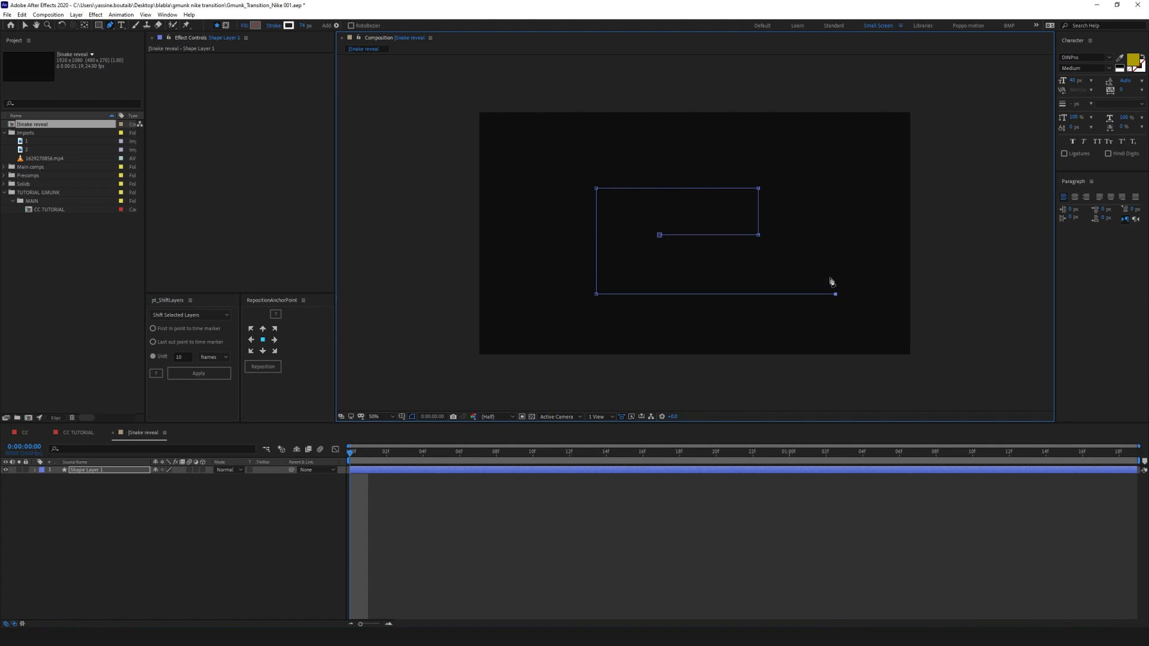
click(836, 137)
click(552, 136)
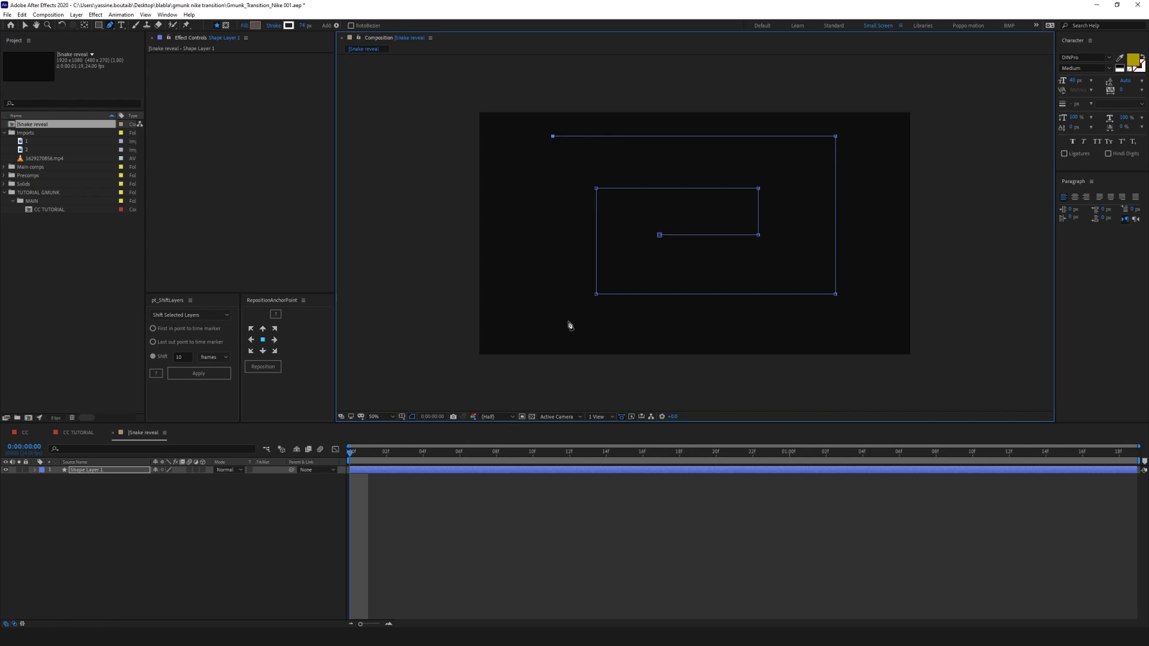
click(552, 333)
click(882, 333)
click(883, 94)
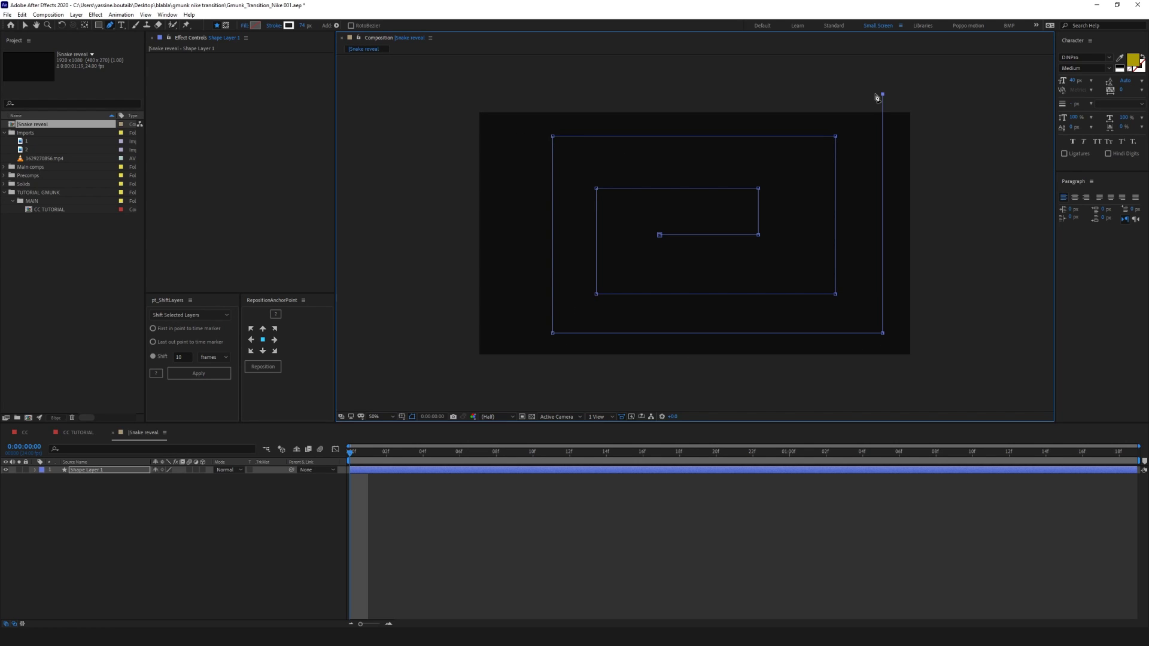
click(501, 94)
click(500, 380)
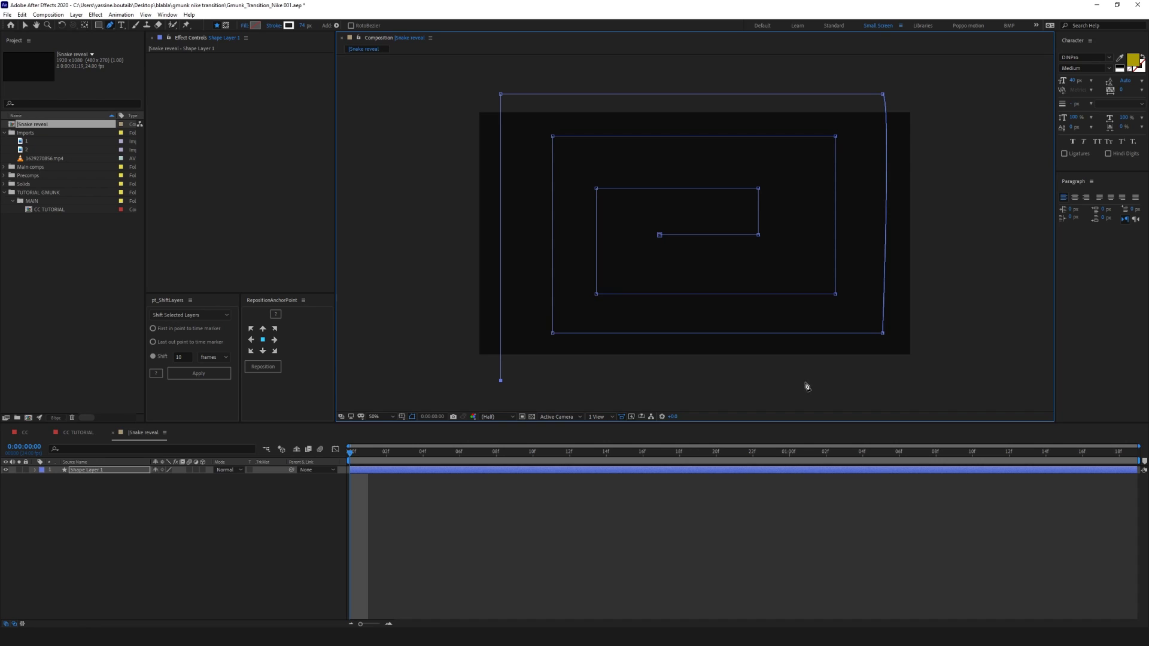
click(943, 380)
click(944, 89)
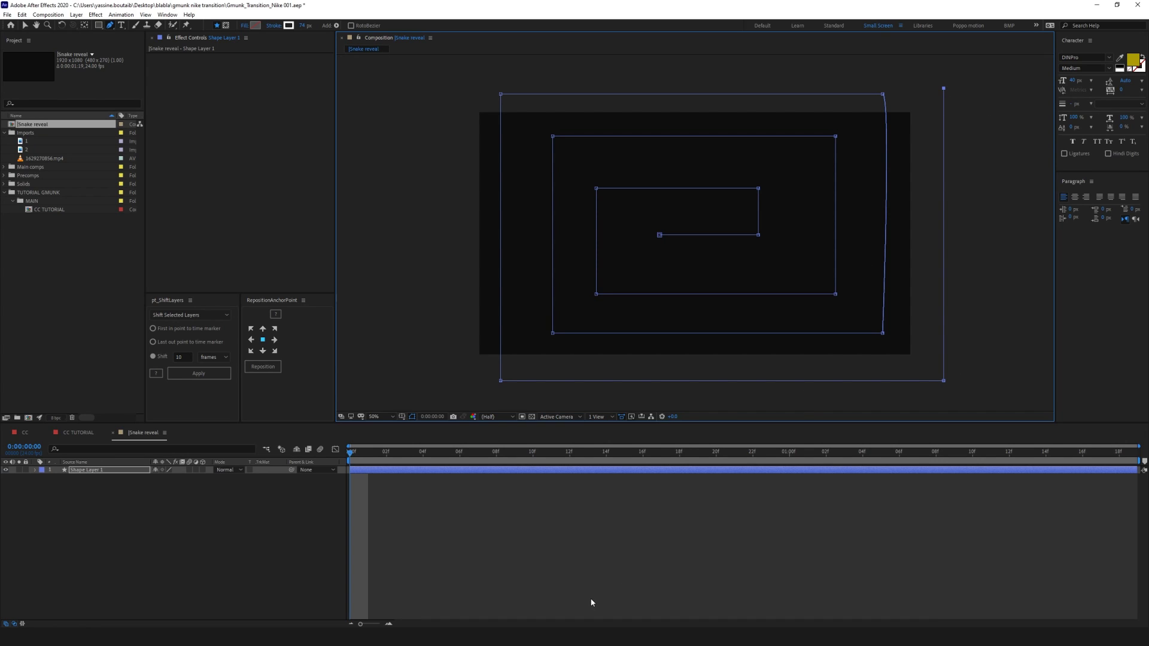
Thicken the spiral's stroke and shift its corner points inward to close the dark gaps between the loops
click(95, 470)
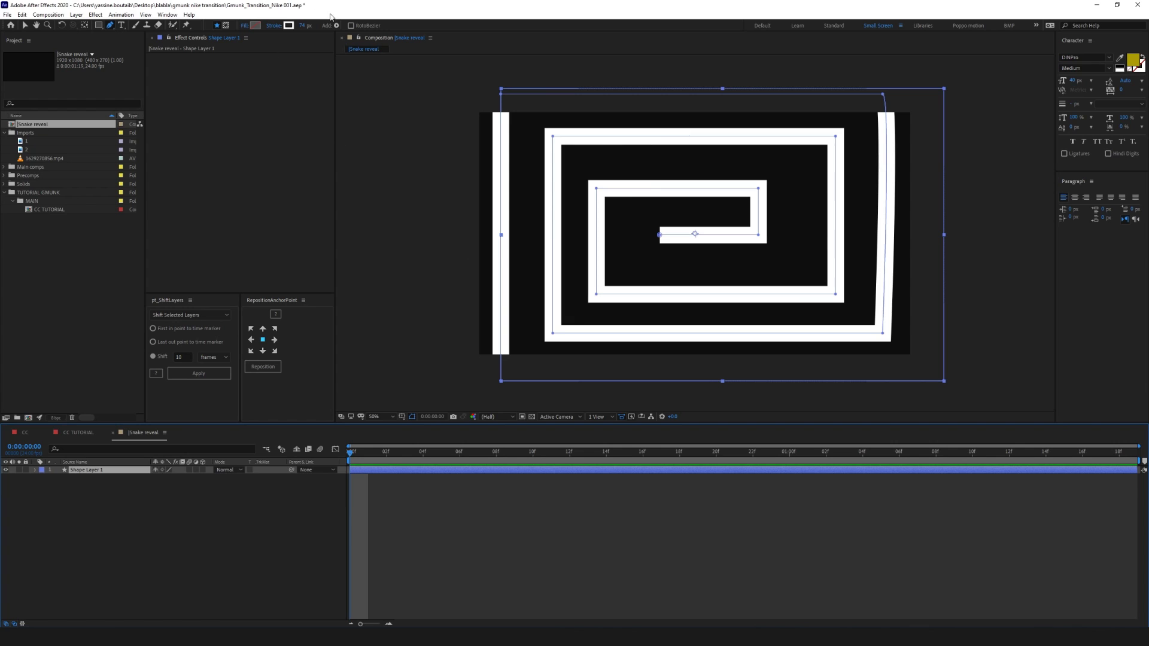
drag(303, 26, 376, 26)
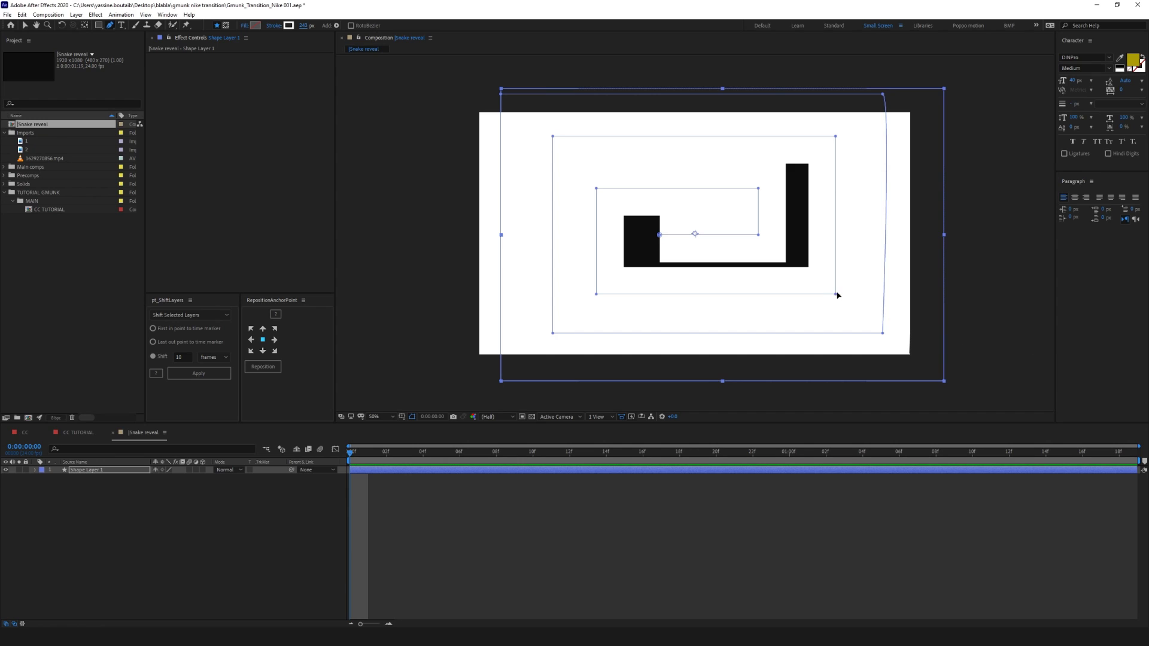
click(836, 294)
drag(836, 138, 824, 139)
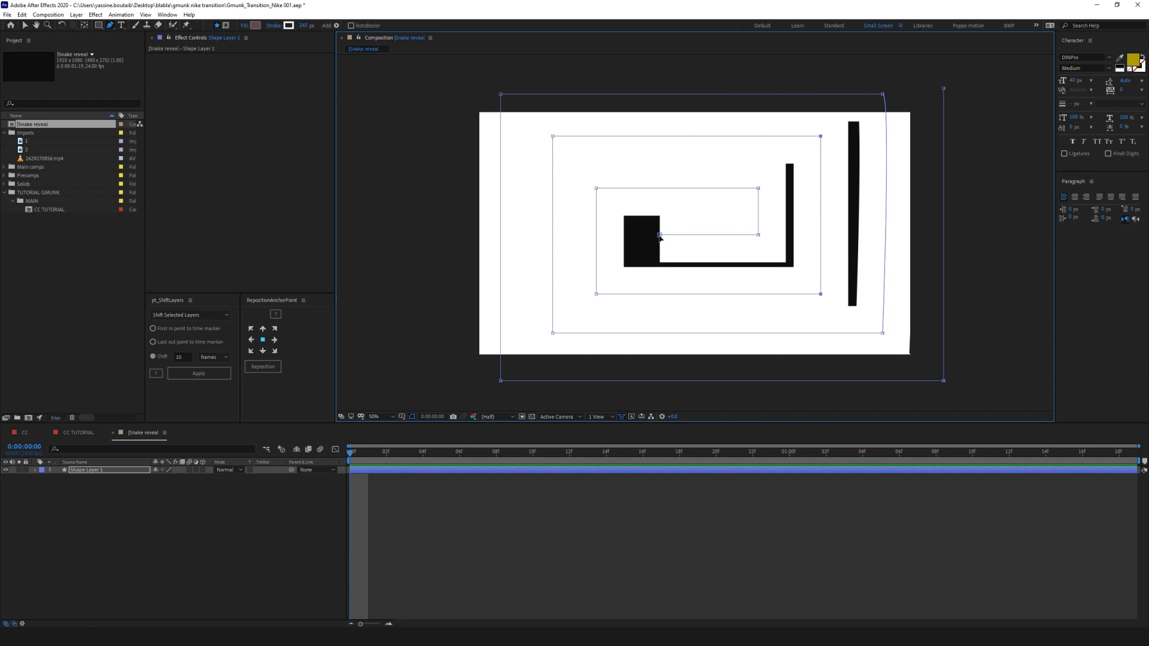
Add Trim Paths to the spiral shape layer and set its End to 0%
click(383, 472)
key(Page_Down)
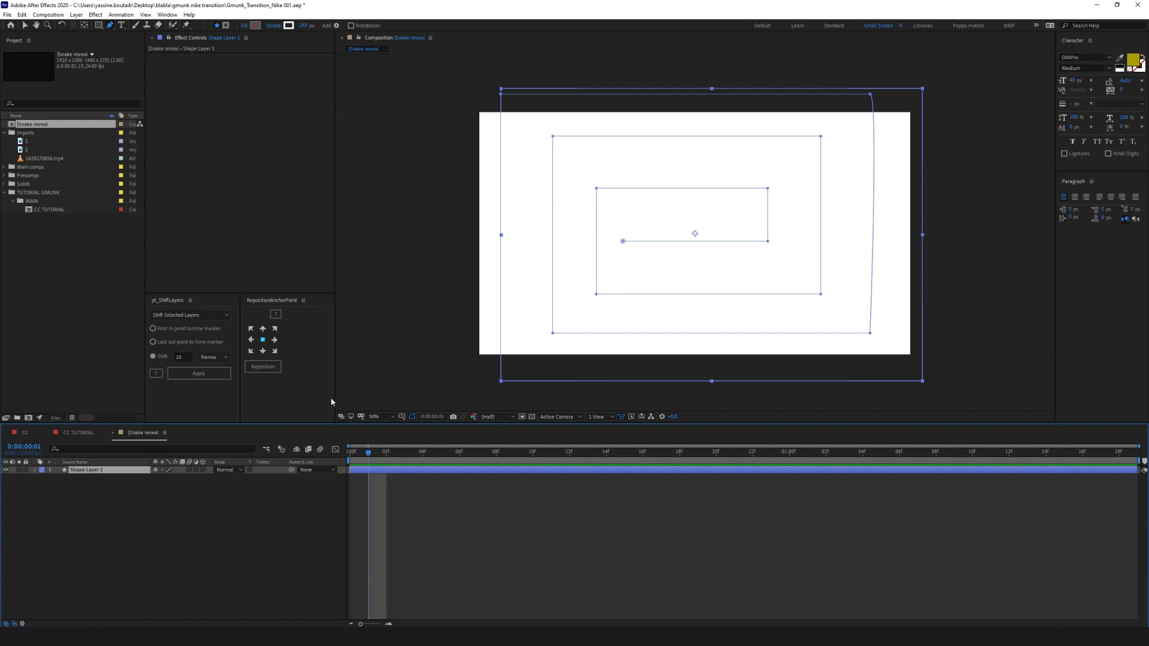
click(336, 25)
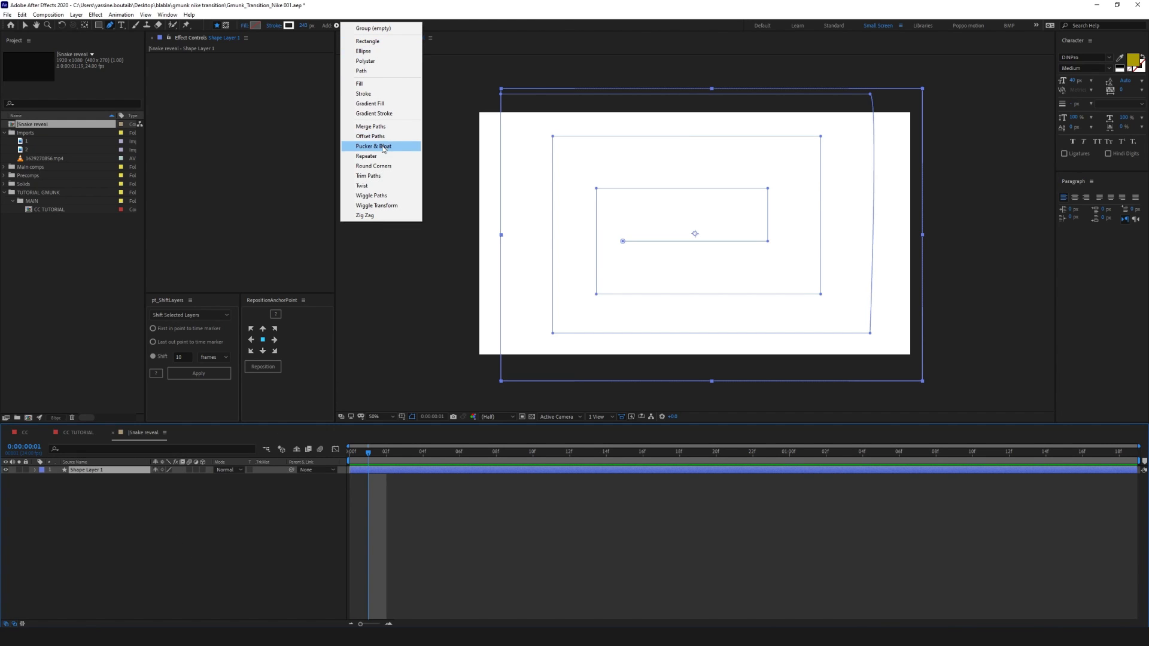
click(369, 175)
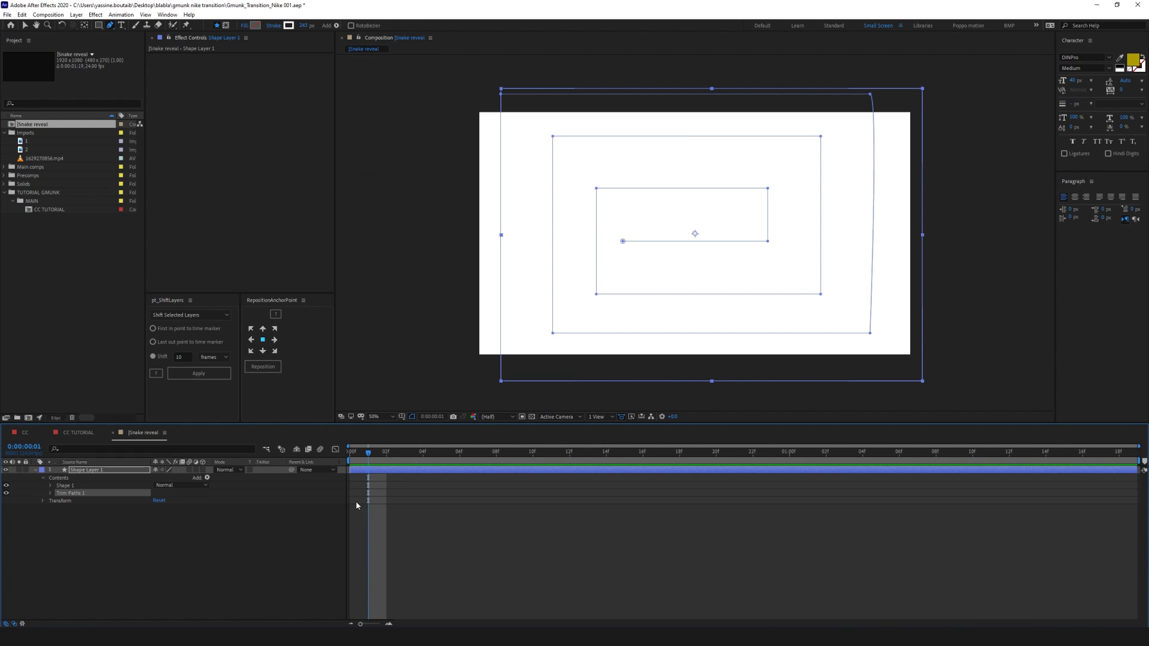
click(50, 493)
drag(158, 508, 99, 491)
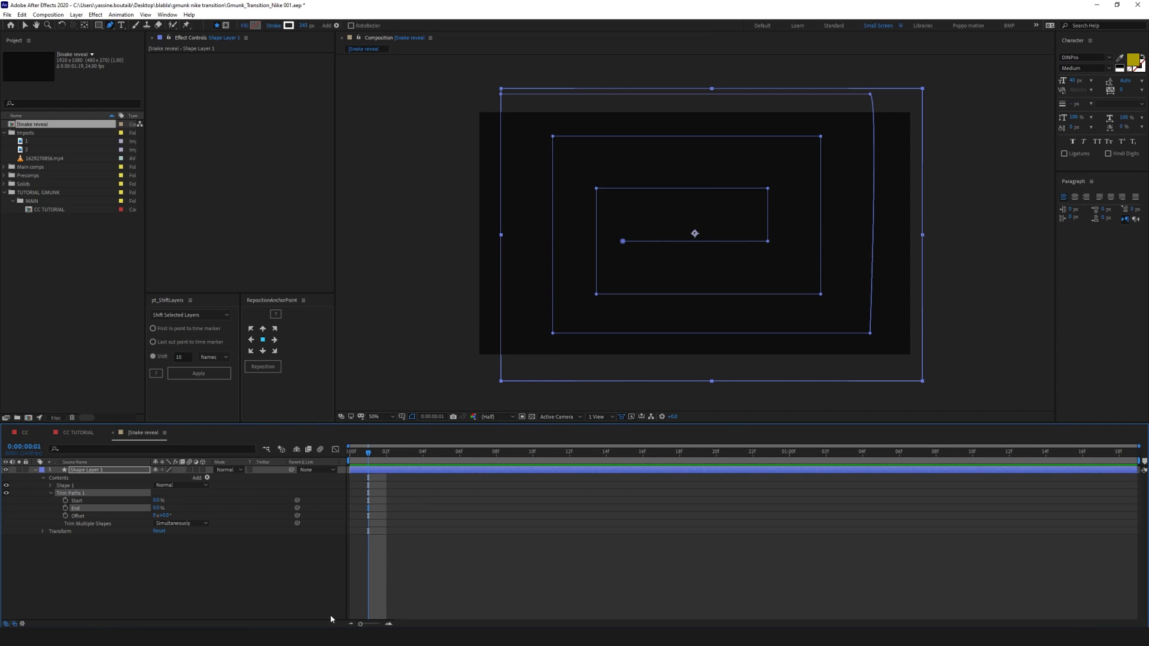
Animate the Trim Paths End from 0% at frame 0 to 100% at frame 12 and apply Easy Ease to both keyframes
drag(367, 453, 790, 453)
click(65, 508)
drag(159, 508, 579, 513)
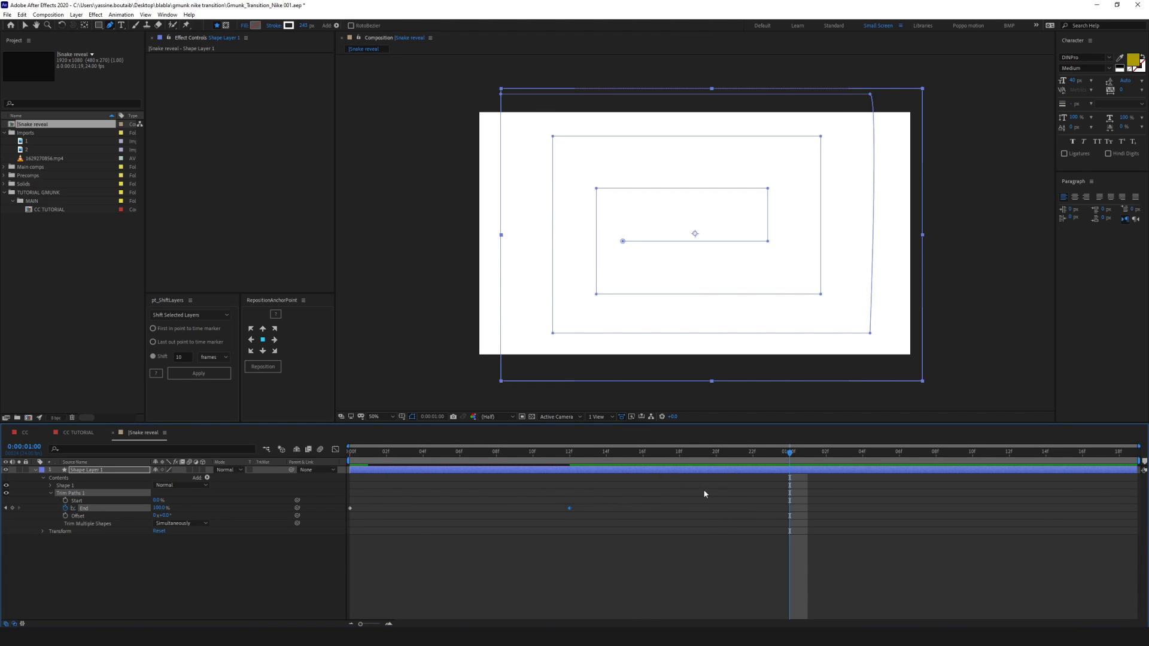
drag(689, 491, 247, 566)
key(F9)
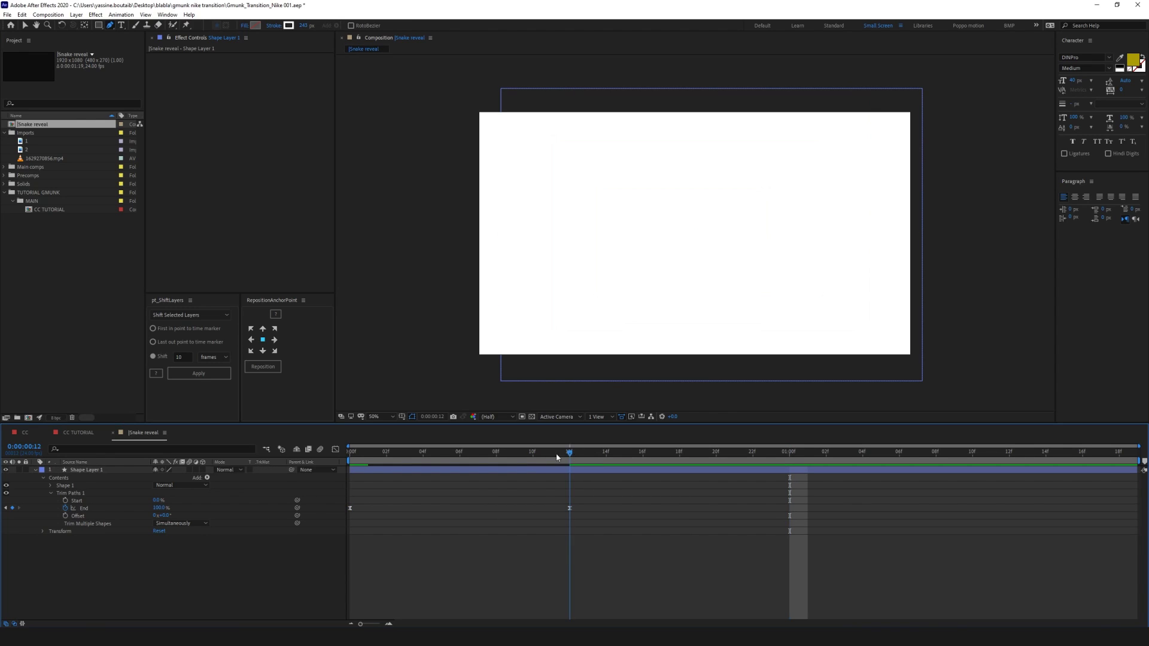
Preview the spiral reveal and slow it down by moving the last End keyframe to frame 15
click(350, 453)
key(space)
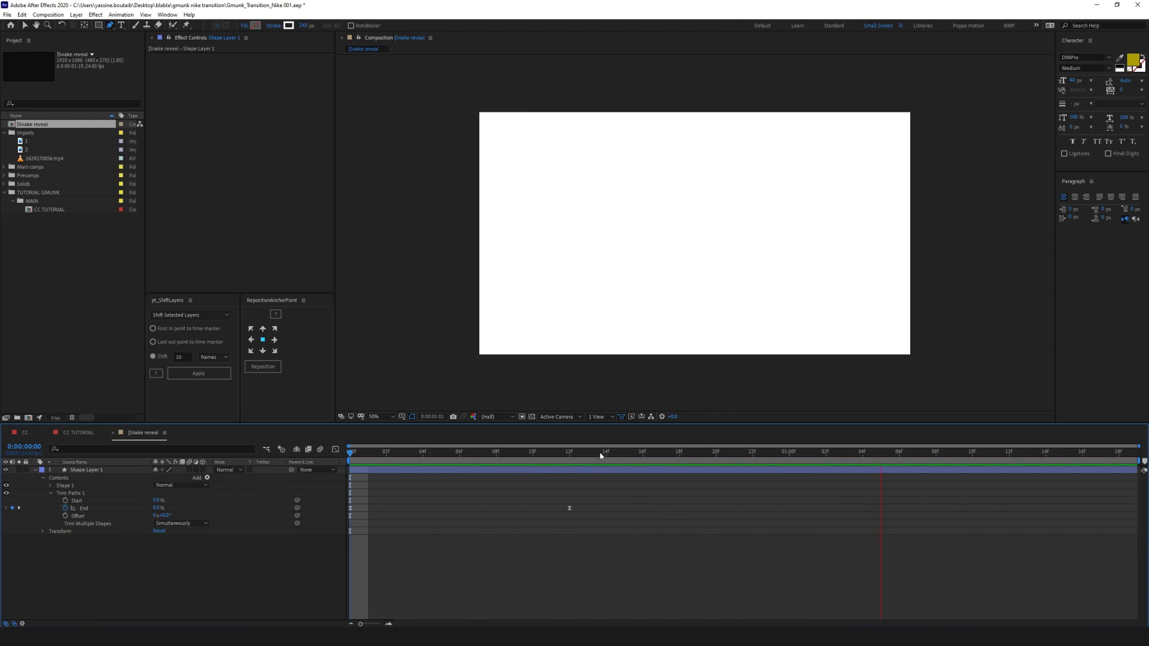
key(space)
key(Page_Up)
drag(565, 508, 637, 507)
key(space)
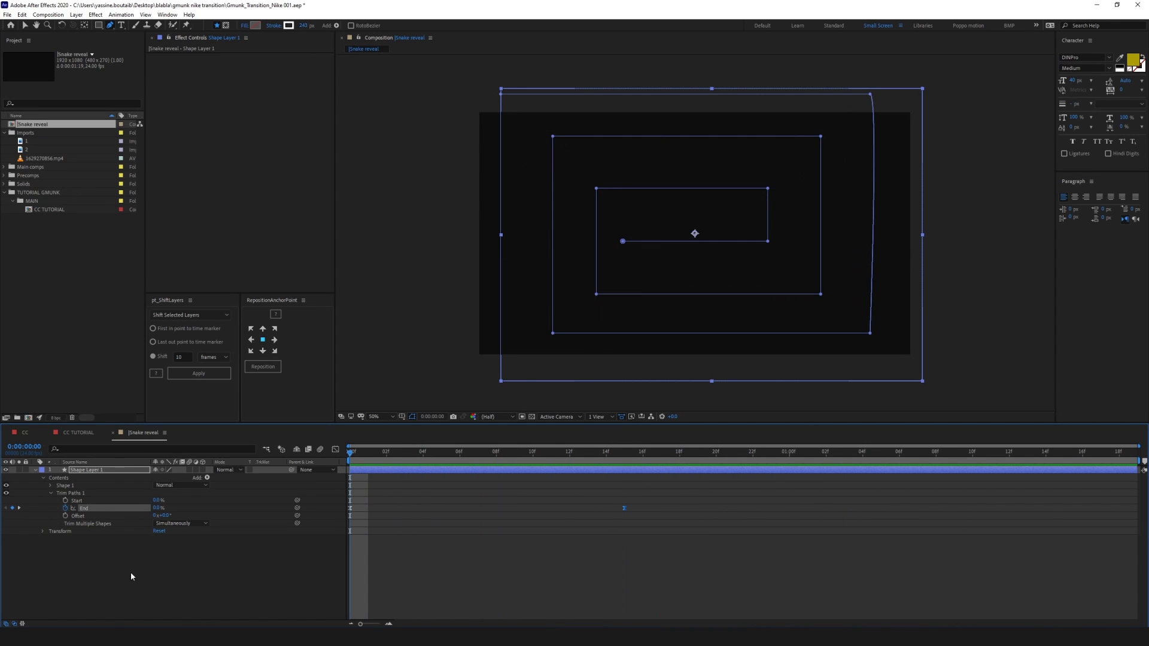
Place the Snake reveal composition above layer 2 in the CC TUTORIAL composition and start it at frame 18
click(70, 434)
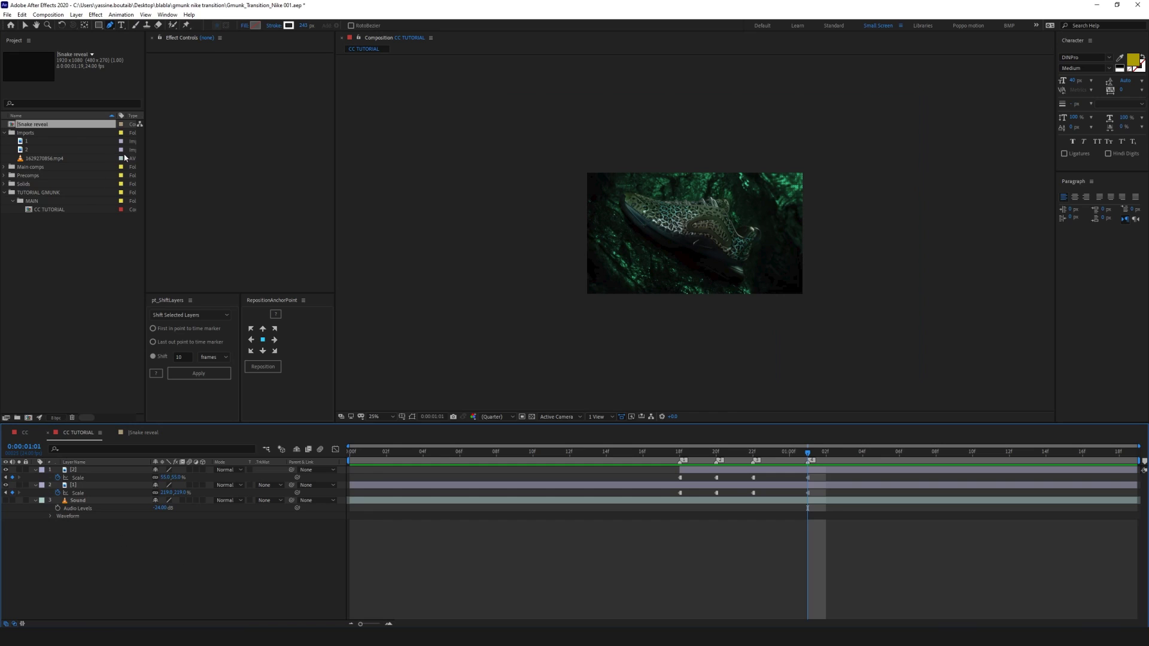
drag(37, 126, 114, 535)
drag(658, 471, 681, 458)
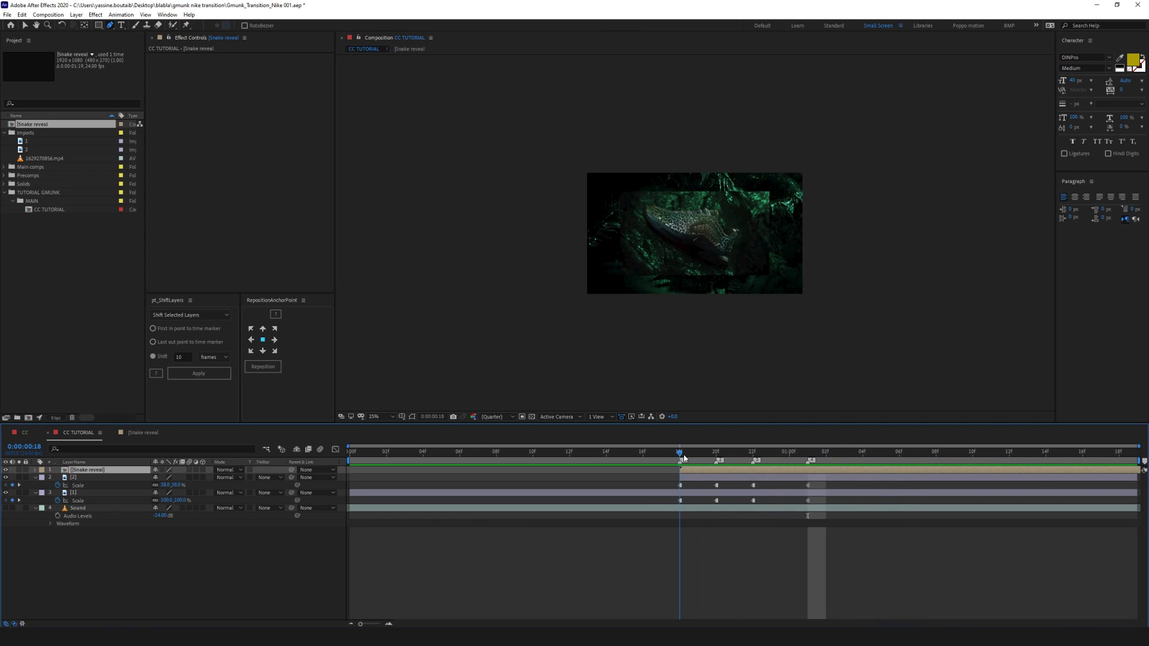
Set layer 2's track matte to Alpha Matte using the Snake reveal layer
click(120, 478)
click(264, 478)
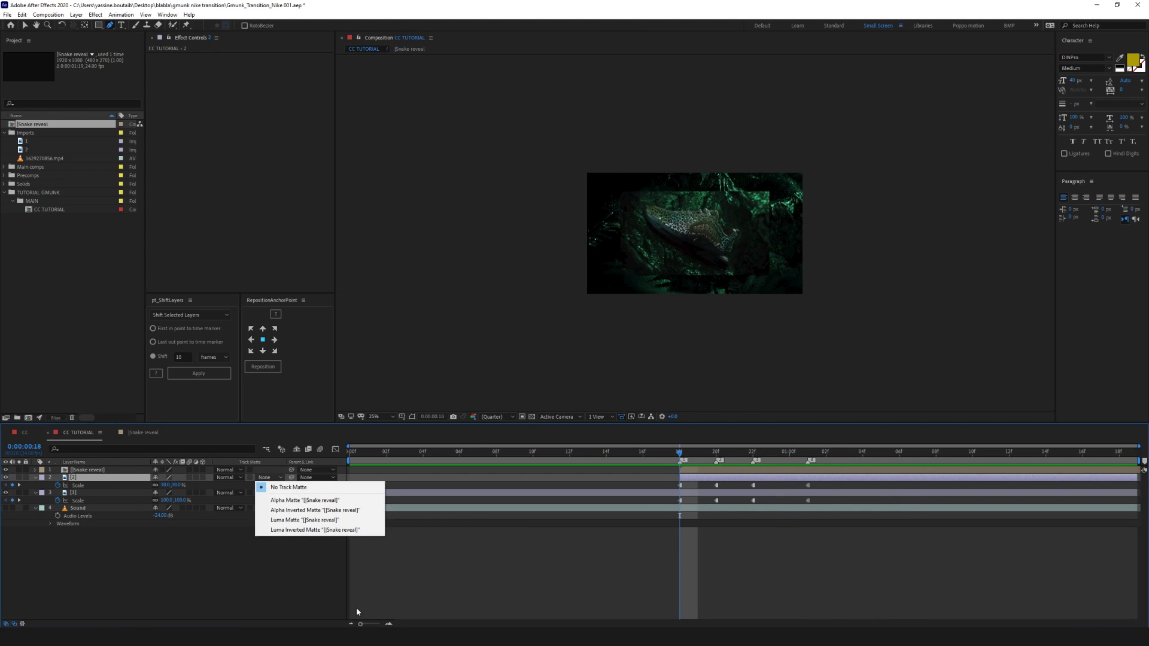
click(304, 501)
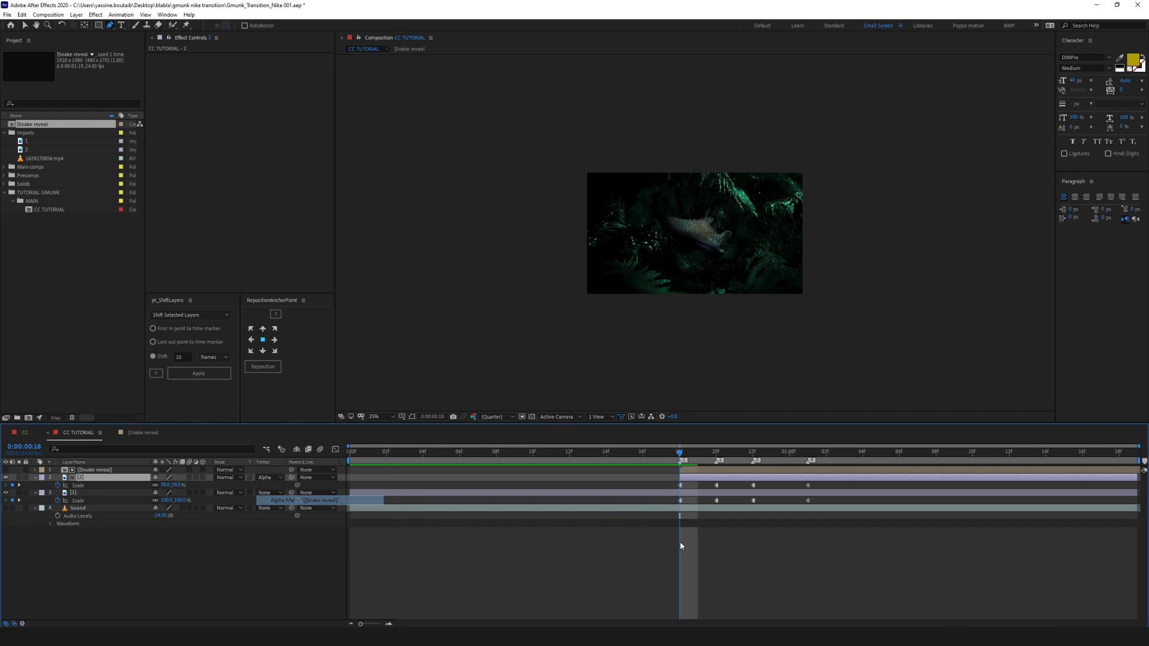
Preview the spiral matte reveal in the CC TUTORIAL composition, checking the frames between about 14 and 0:00:01:02
key(period)
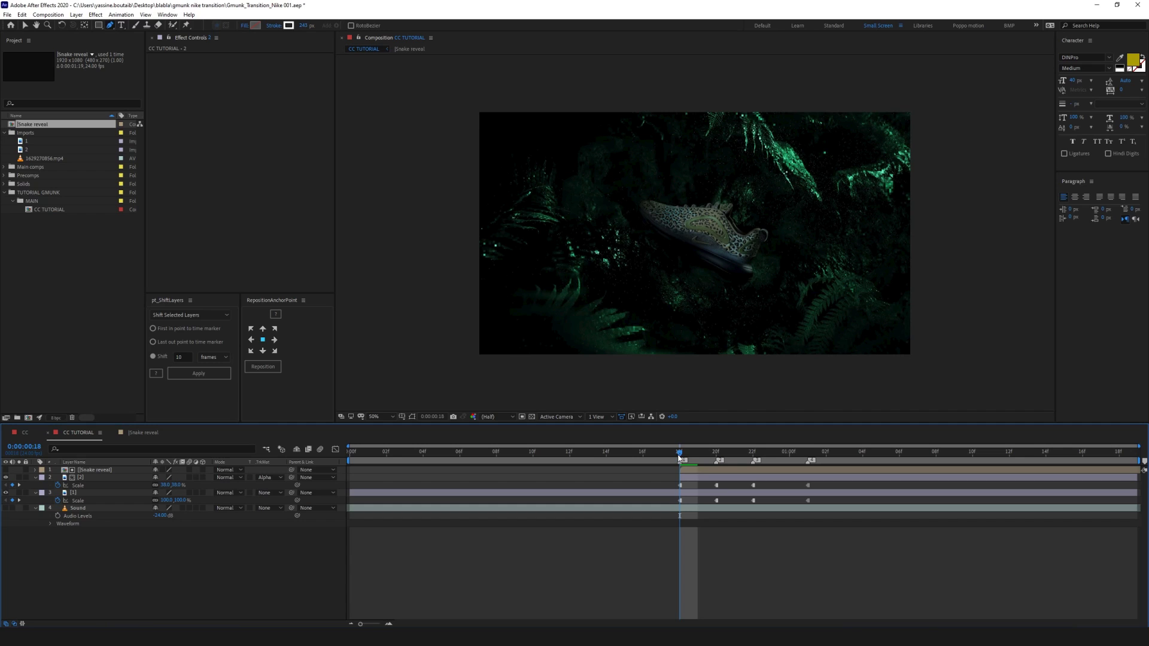
key(Page_Up)
key(Page_Up)
key(Page_Up)
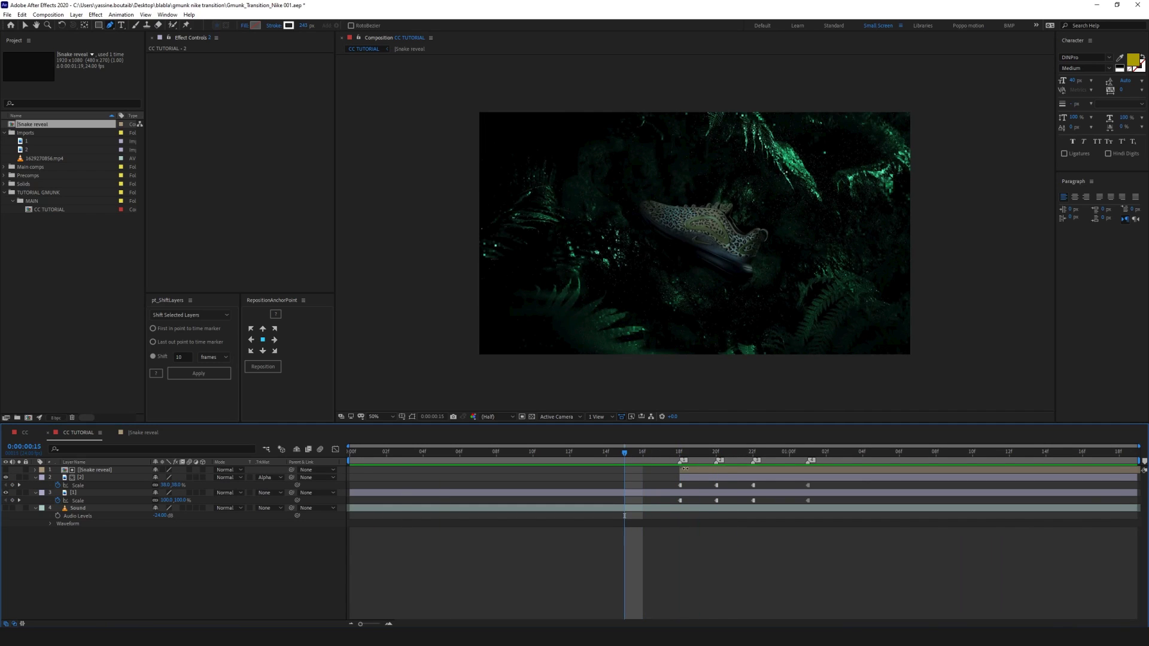
drag(680, 452, 606, 457)
key(space)
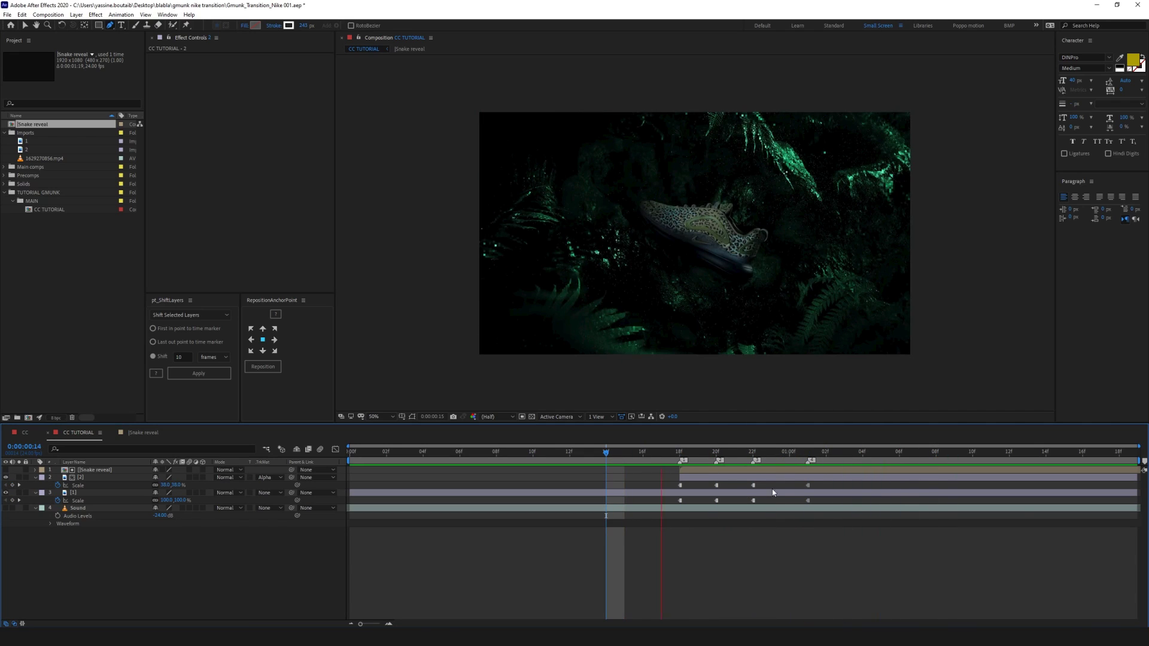
click(828, 453)
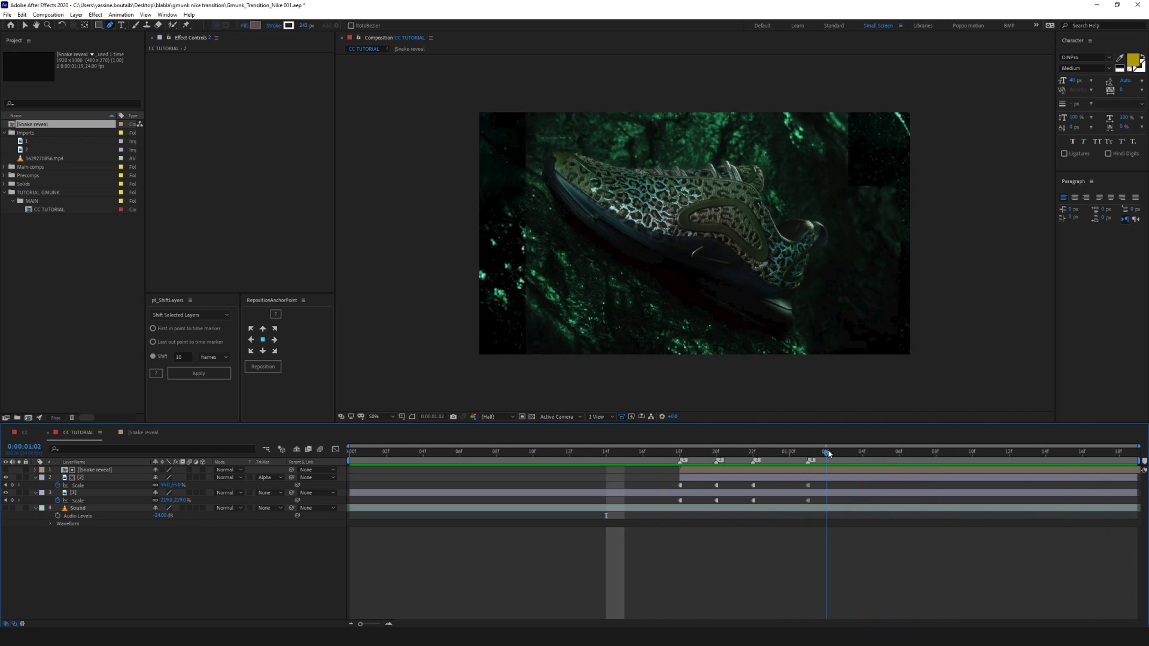
drag(819, 446, 716, 459)
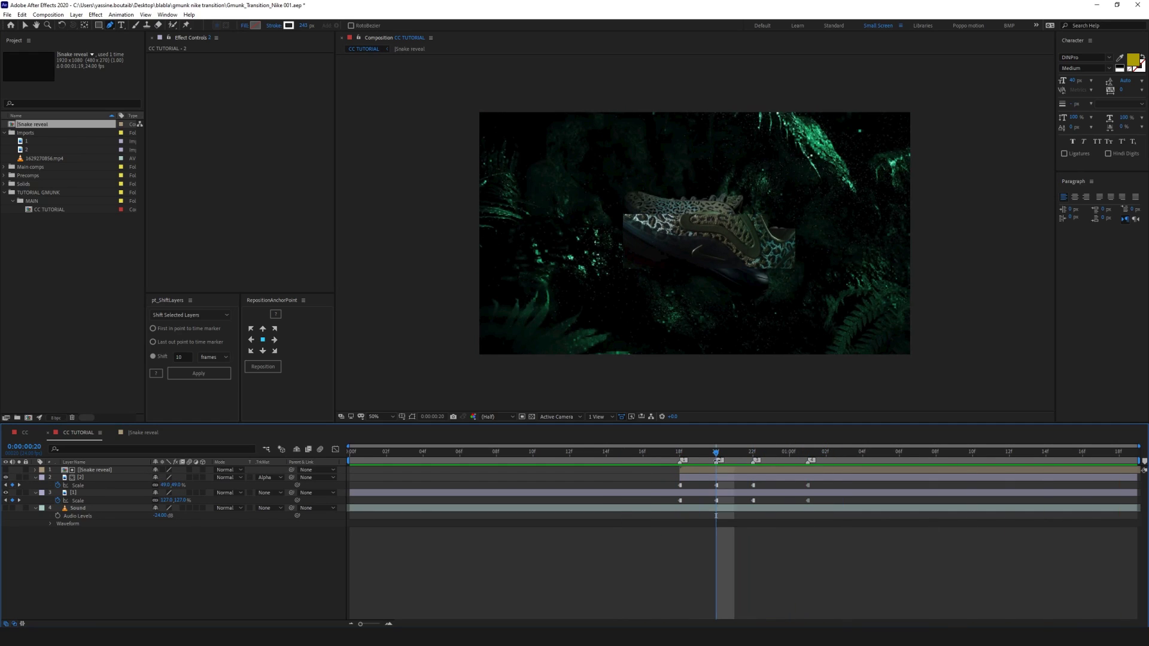
In the Snake reveal composition, create a 1920 × 1080 px solid named "Fractal noise transition detail"
click(143, 433)
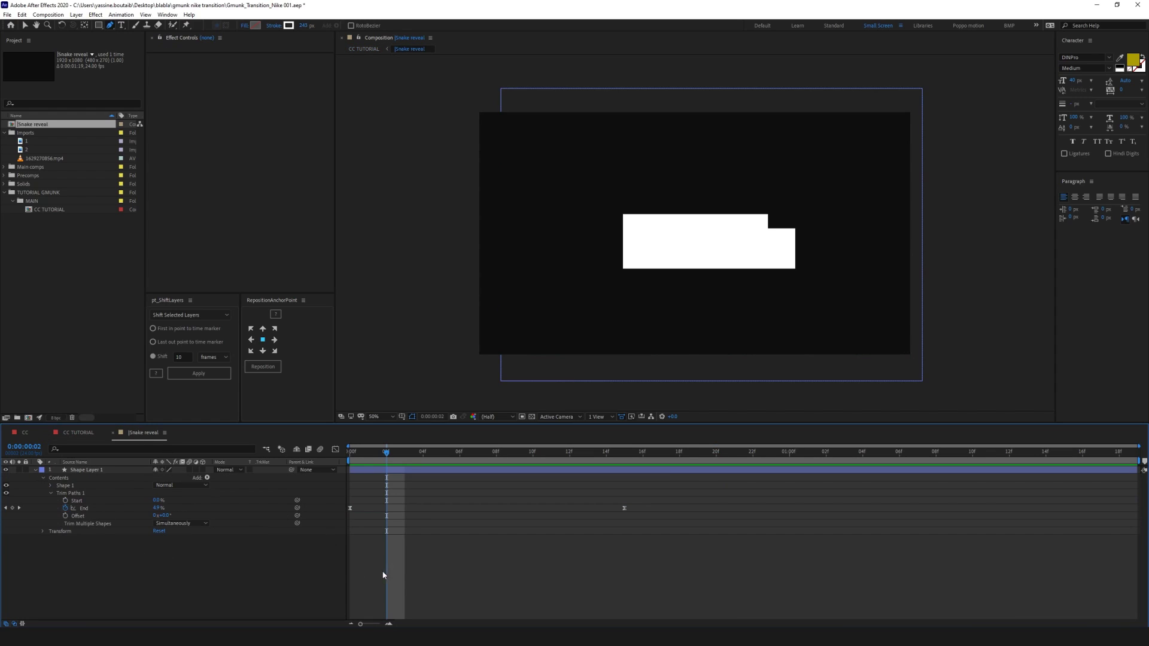
click(34, 470)
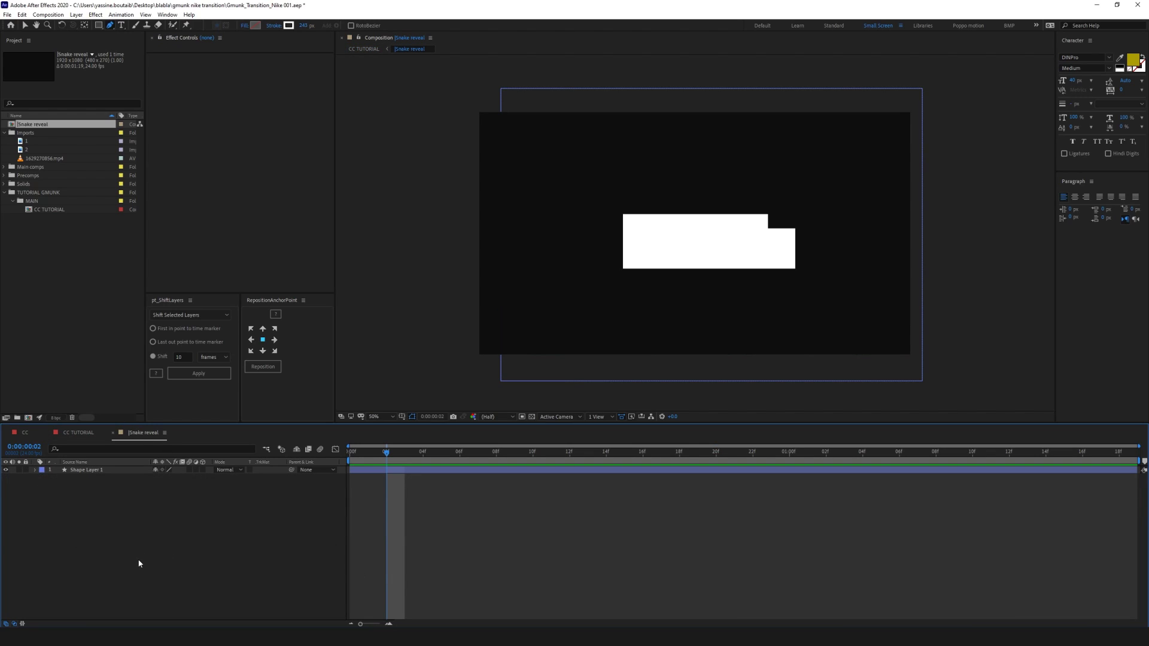
right_click(170, 563)
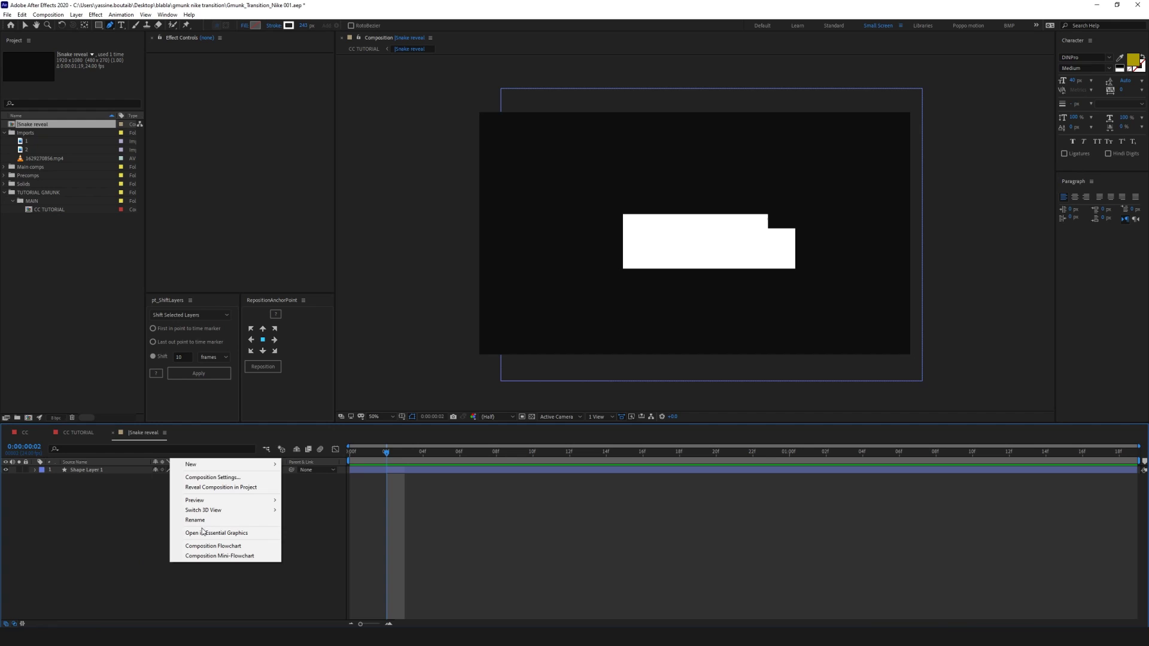
mouse_move(203, 464)
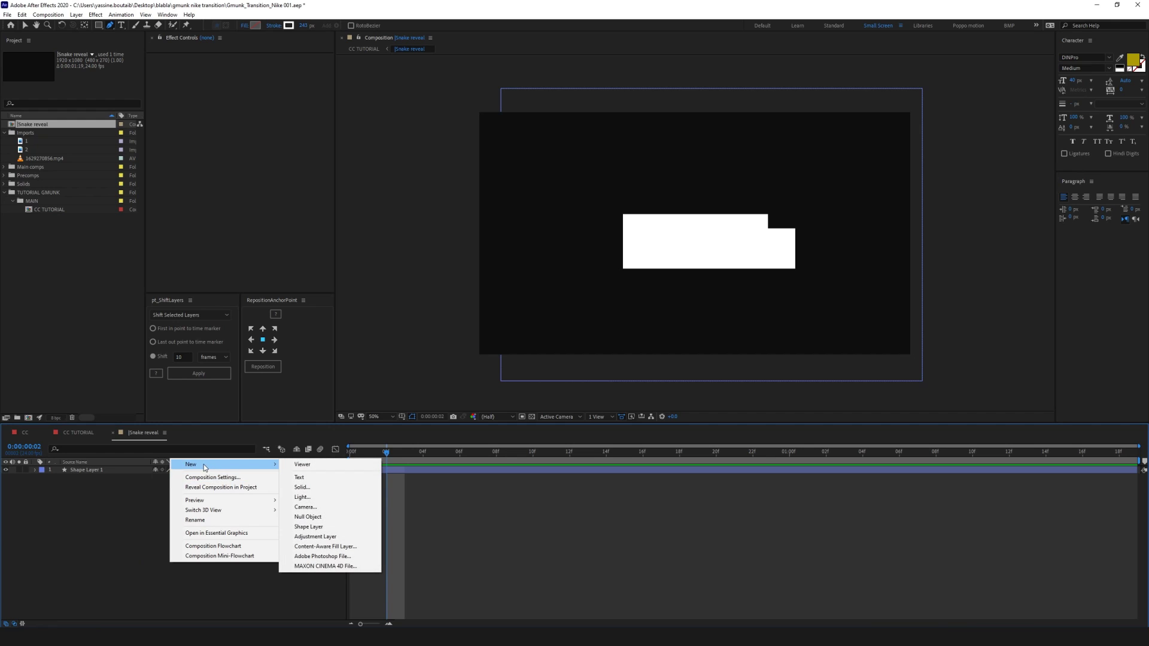
click(301, 487)
text(Fractal noise transition detail)
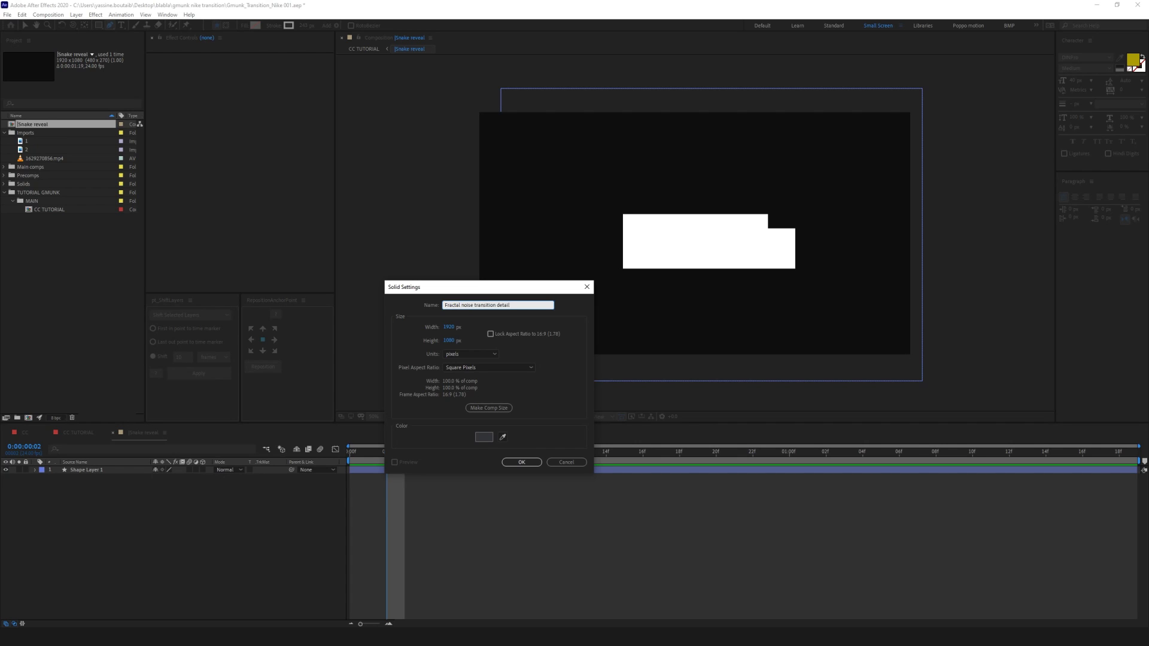
key(Return)
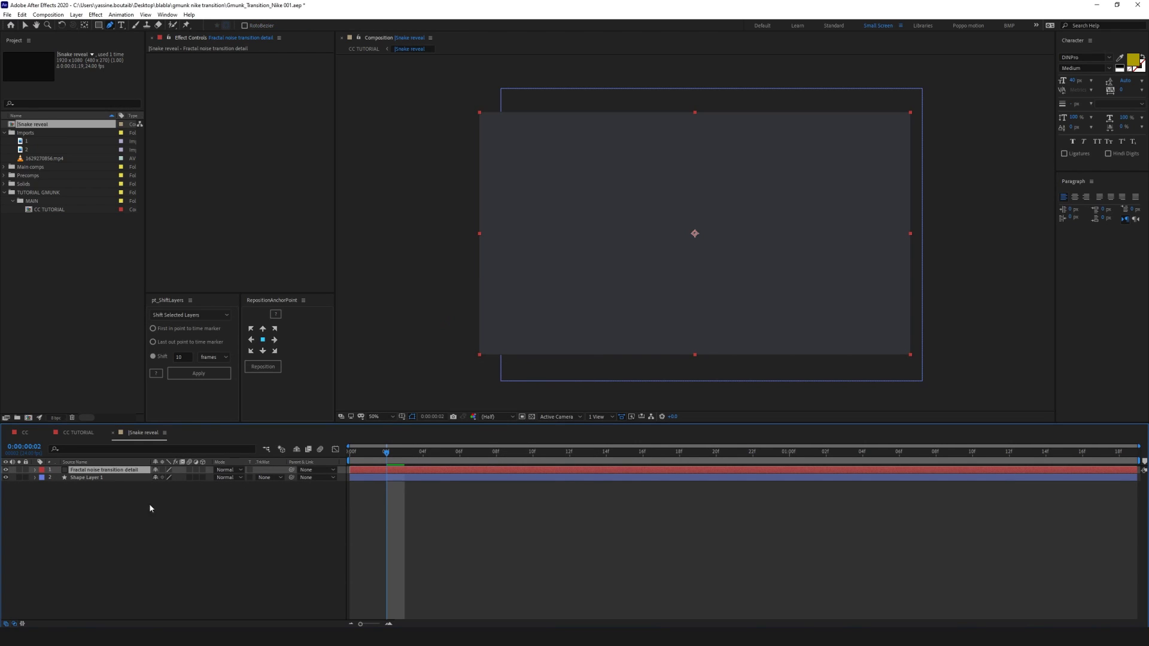
Apply the Fractal Noise effect to the new solid and set its Noise Type to Block
key(ctrl+space)
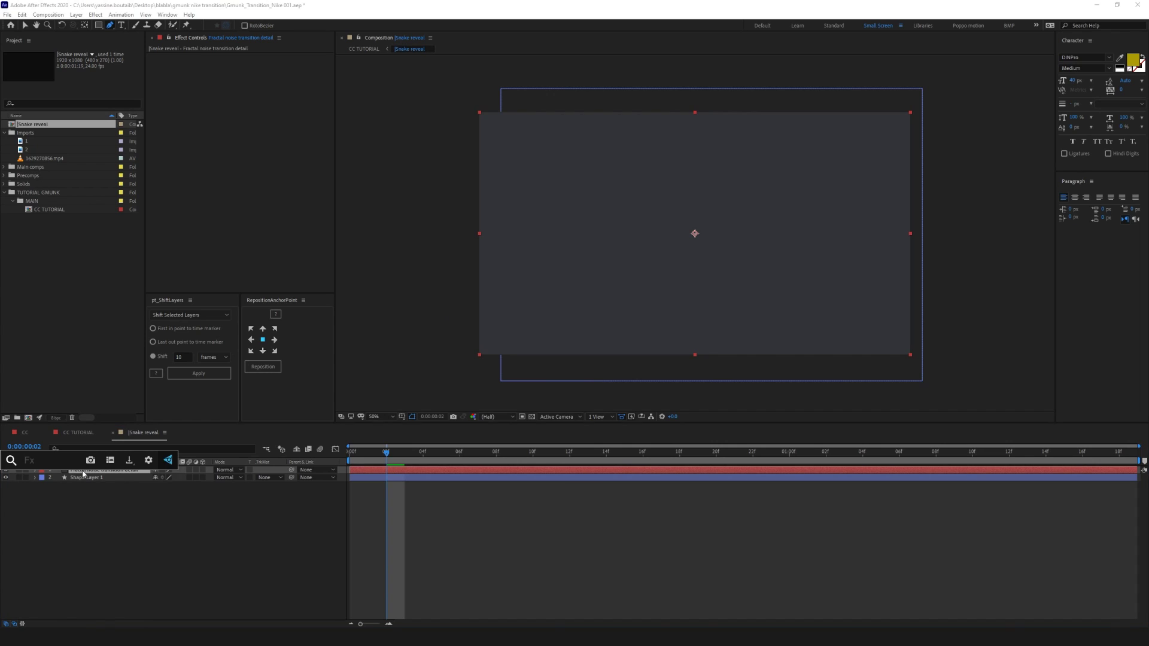
text(fractal)
key(Return)
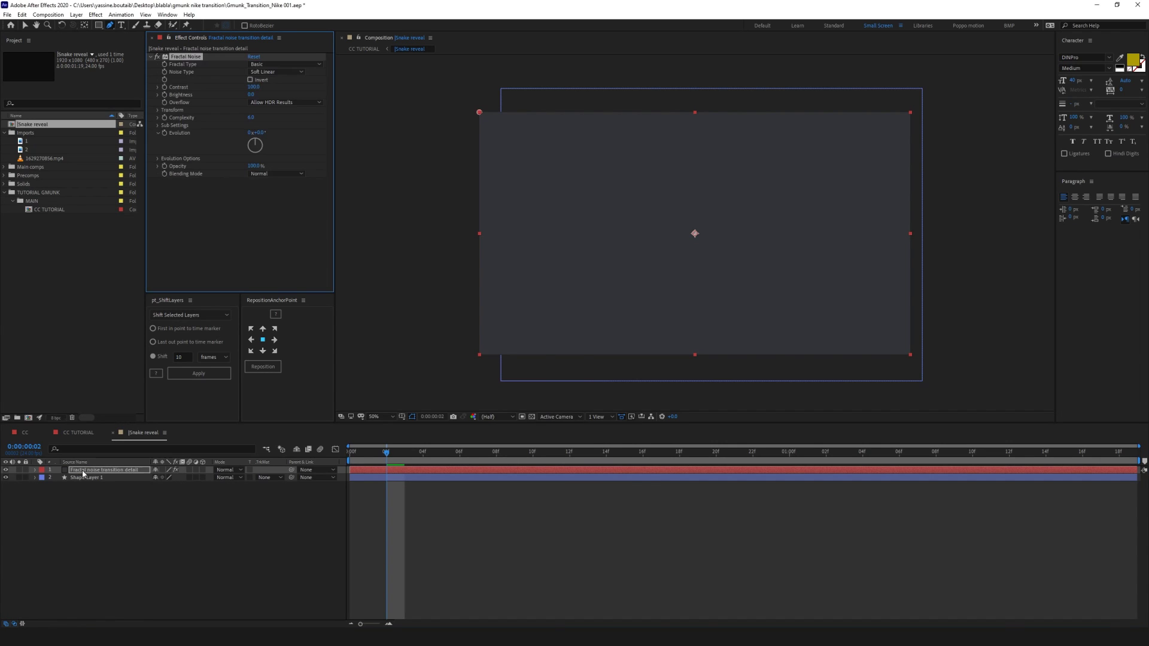
click(282, 64)
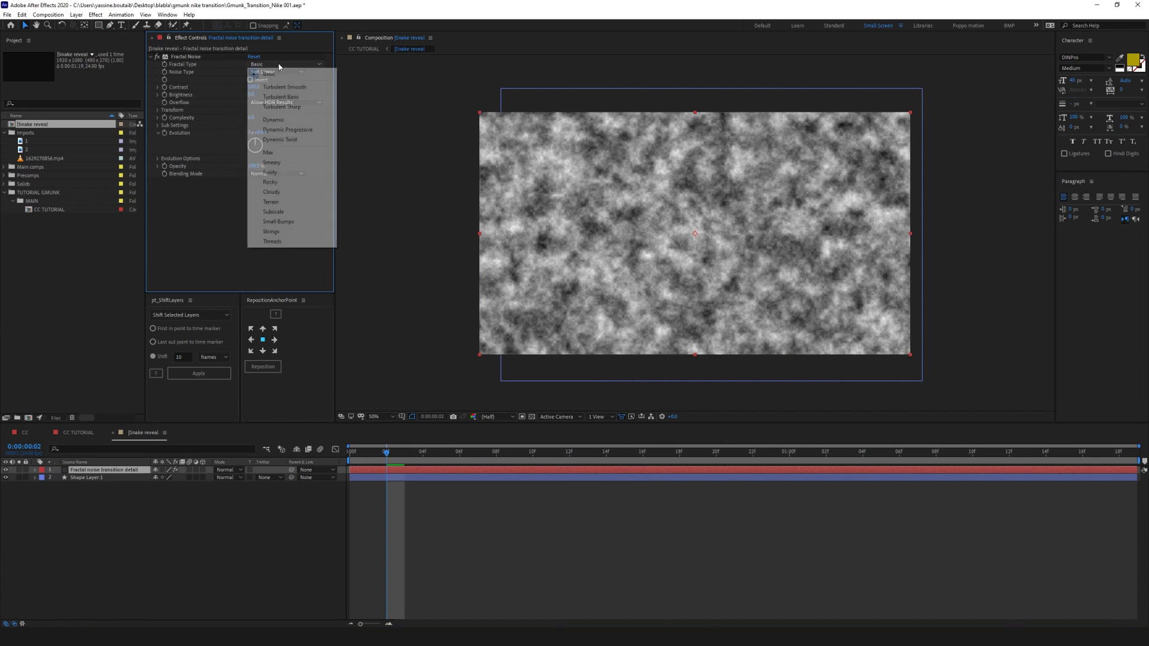
click(218, 106)
click(276, 72)
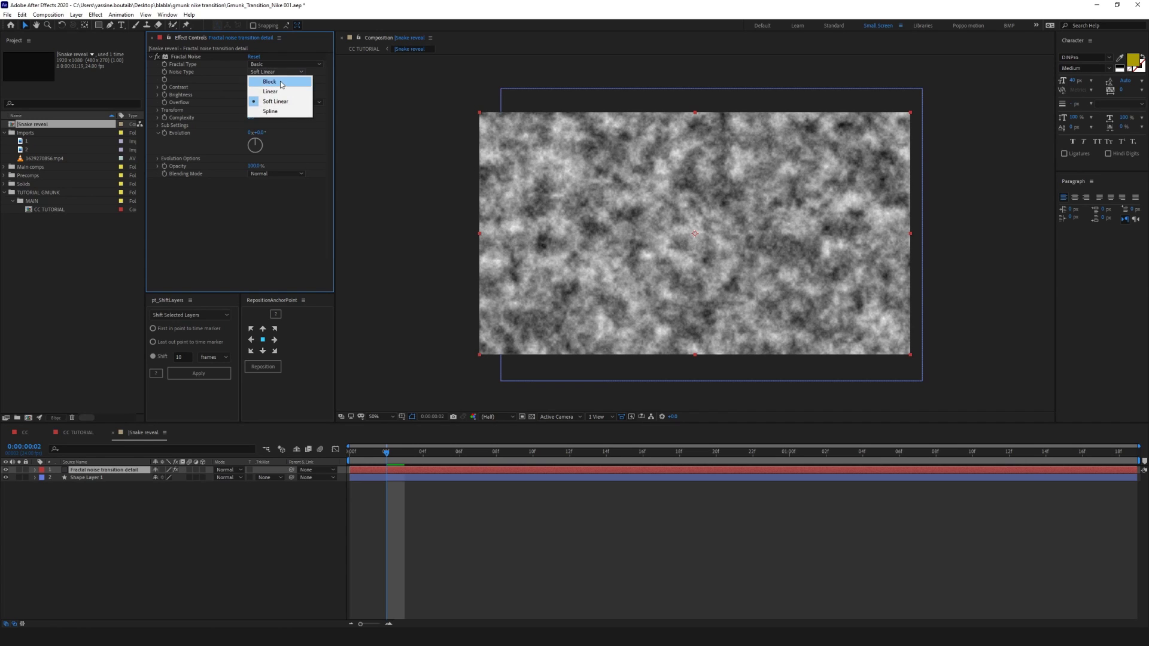
click(272, 78)
Move the fractal noise solid below Shape Layer 1 and set its track matte to Alpha Matte using Shape Layer 1
key(slash)
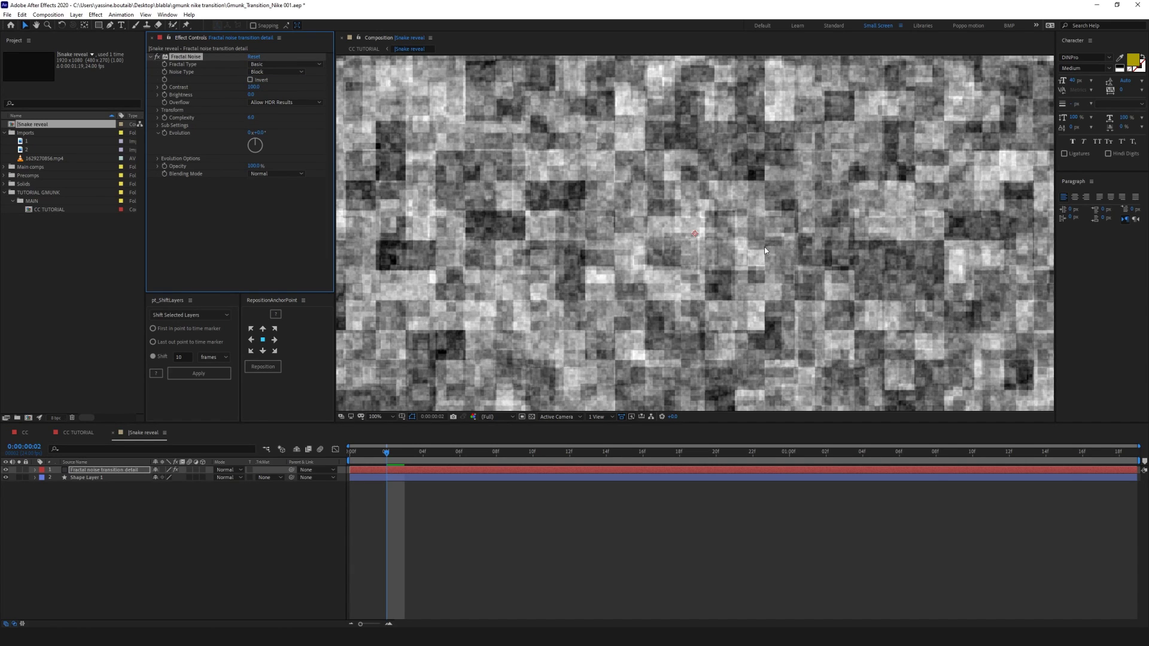
key(comma)
key(comma)
key(slash)
key(ctrl+bracketleft)
key(ctrl+bracketright)
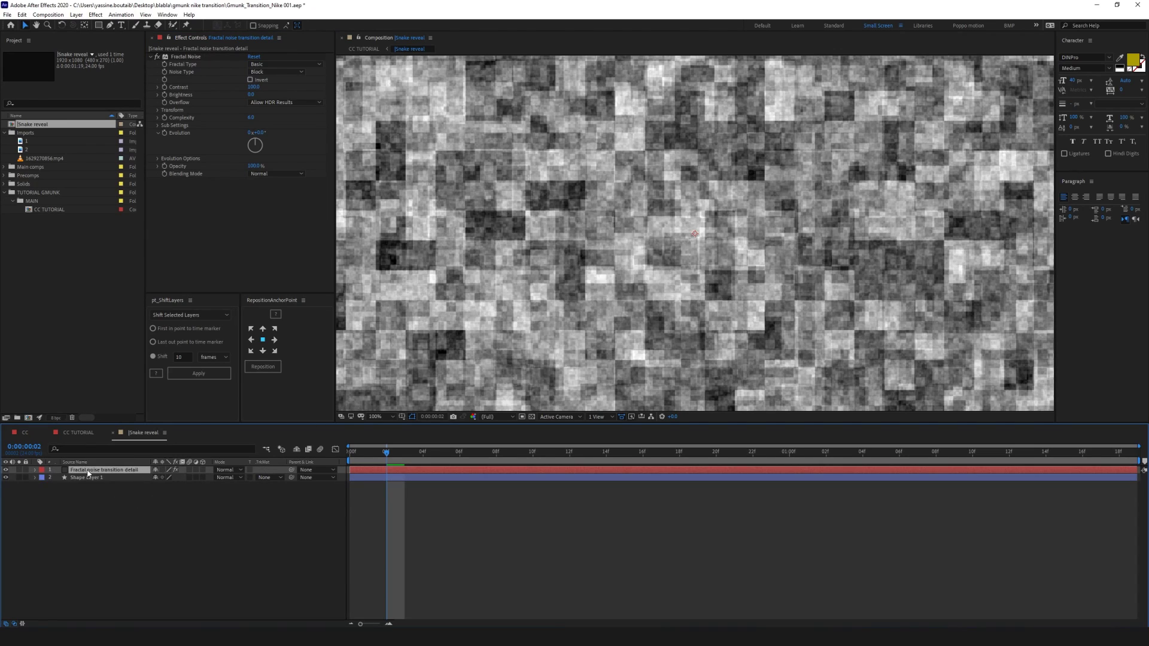
key(ctrl+bracketleft)
click(267, 477)
click(286, 505)
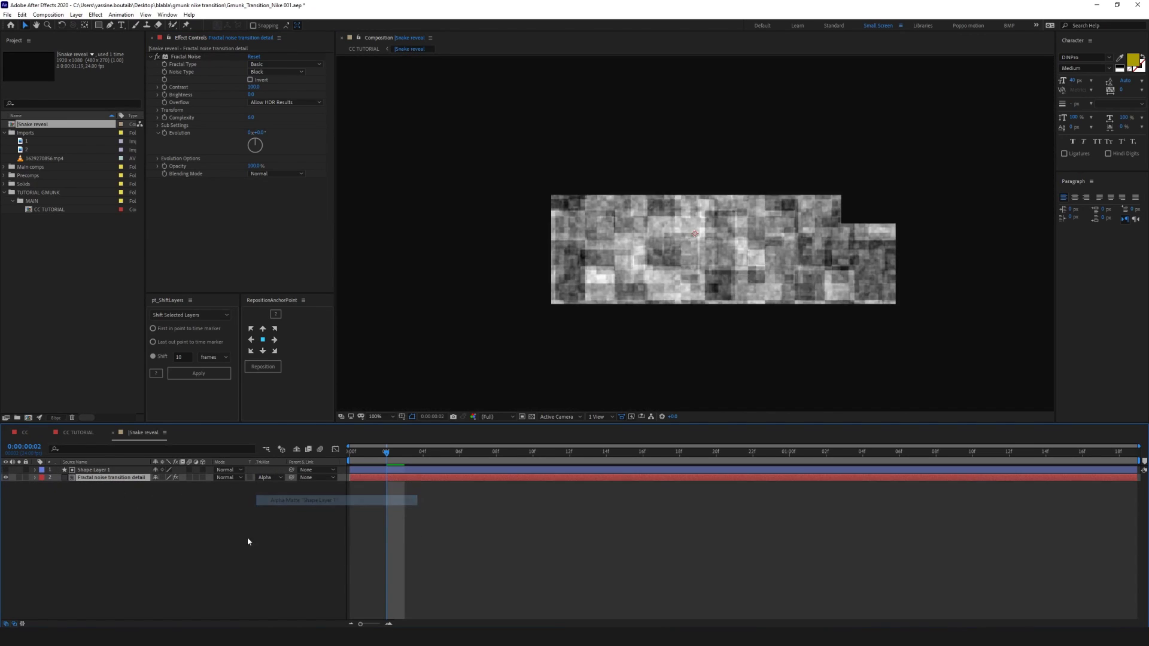
Preview the spiral filled with block noise in the Snake reveal composition
key(comma)
click(353, 453)
drag(353, 453, 386, 452)
key(space)
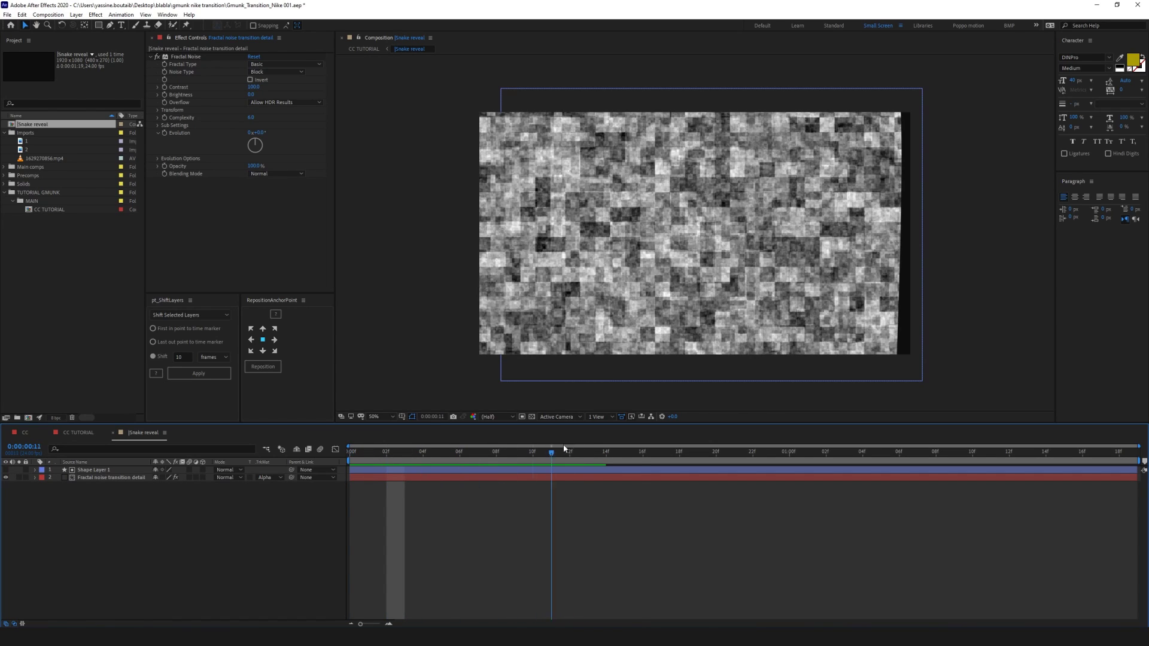
In the CC TUTORIAL composition, change layer 2's track matte to Luma Matte using Snake reveal and inspect the shoe's detail
click(361, 49)
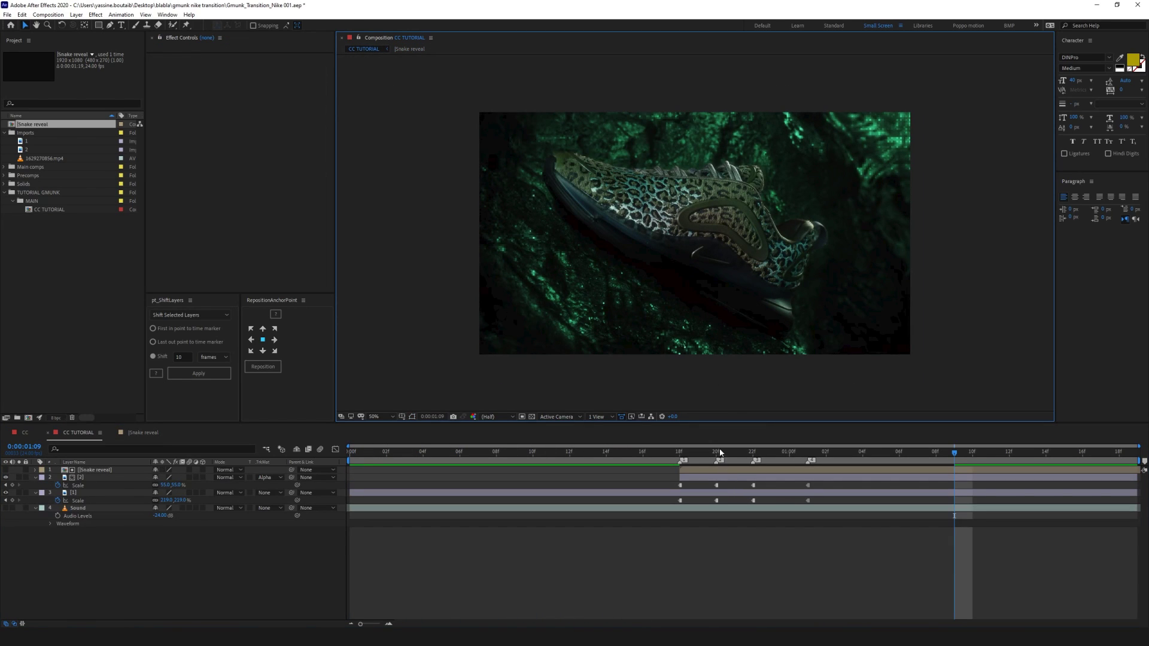
click(661, 453)
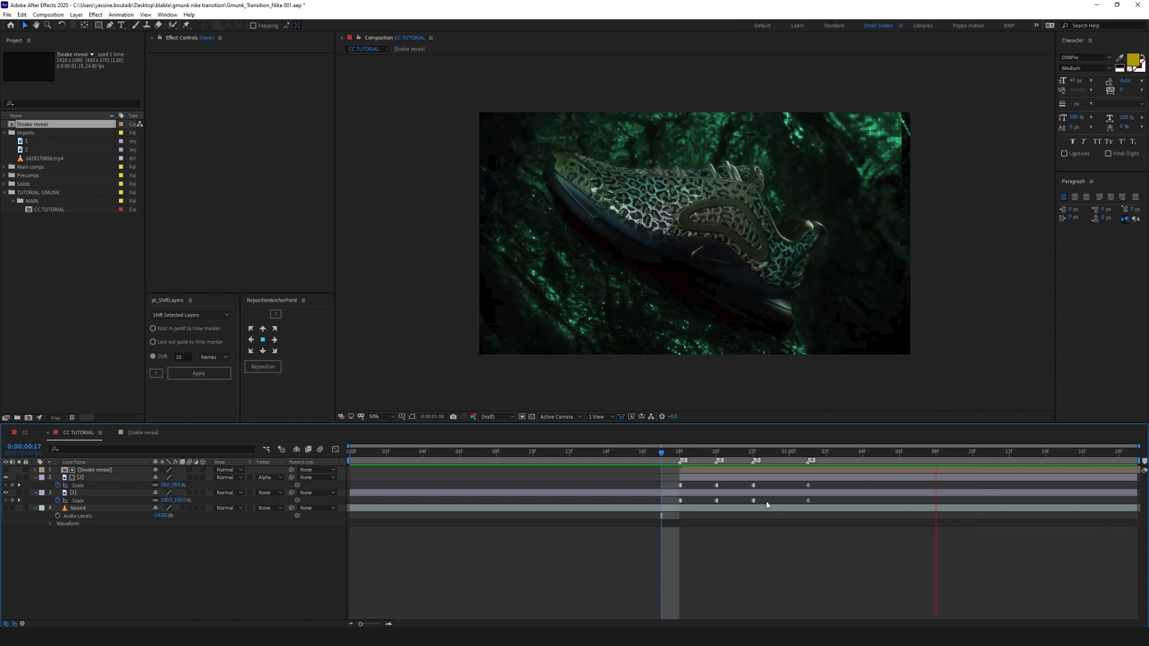
drag(672, 453, 730, 453)
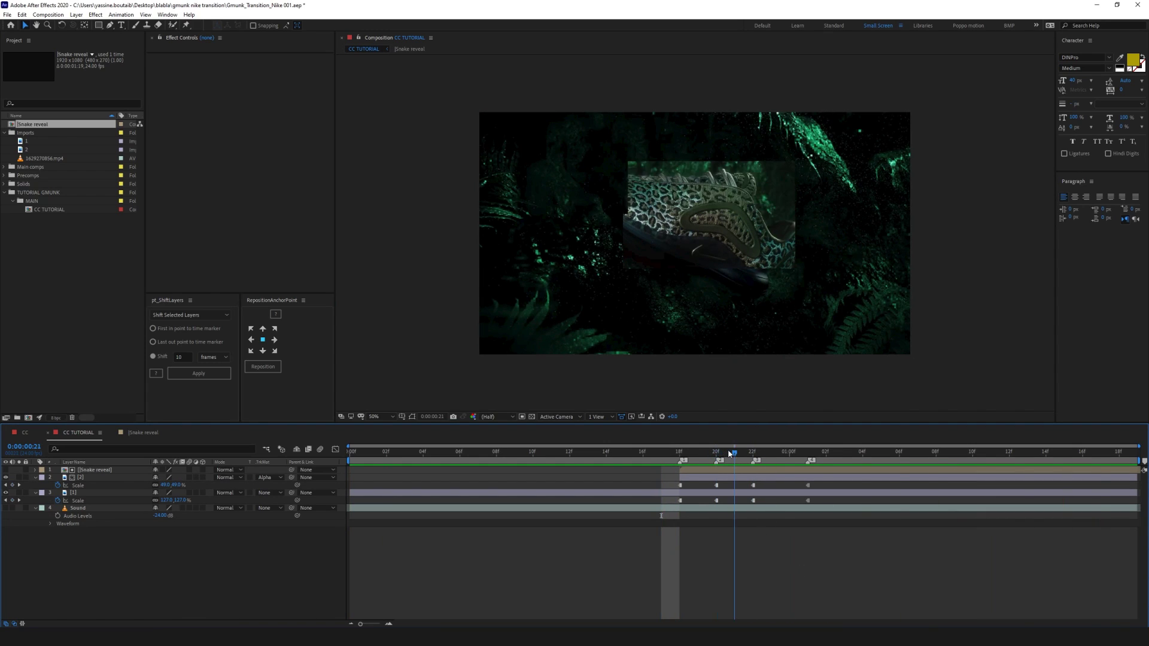
click(263, 479)
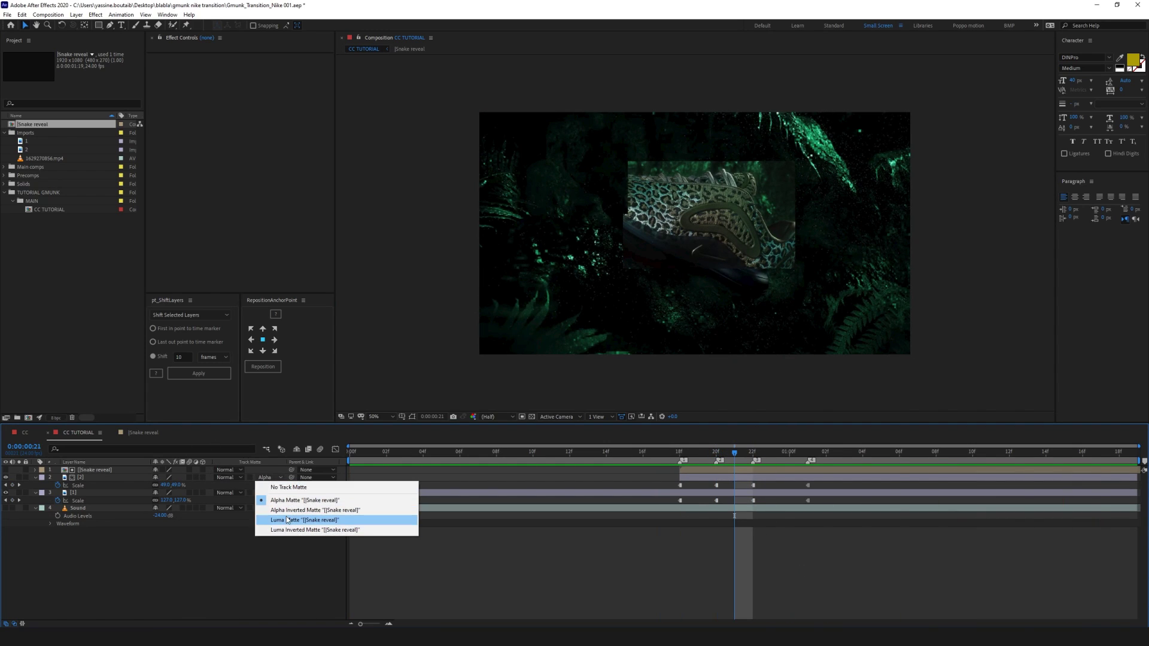
click(286, 516)
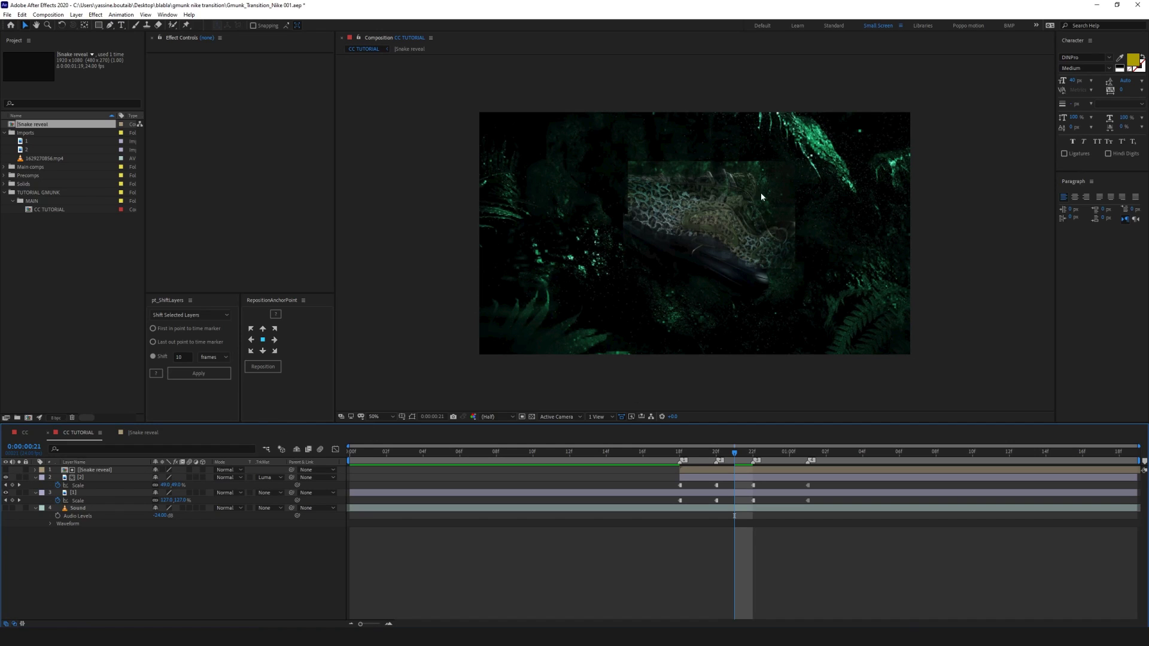
scroll(761, 196, up, 3)
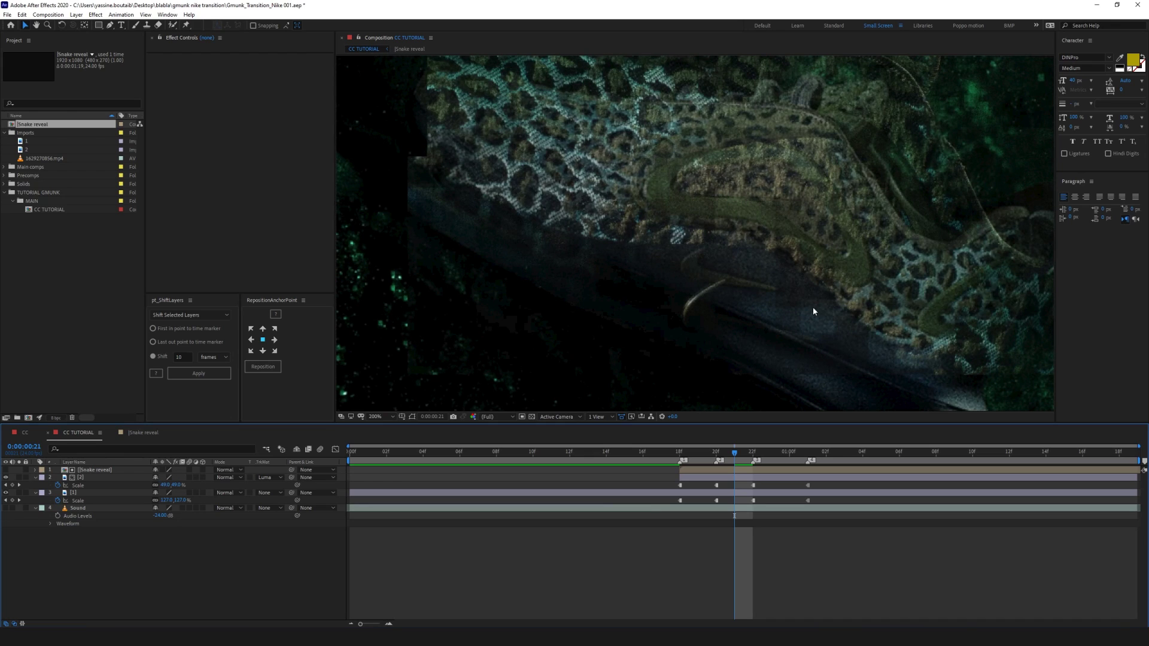
scroll(804, 310, down, 3)
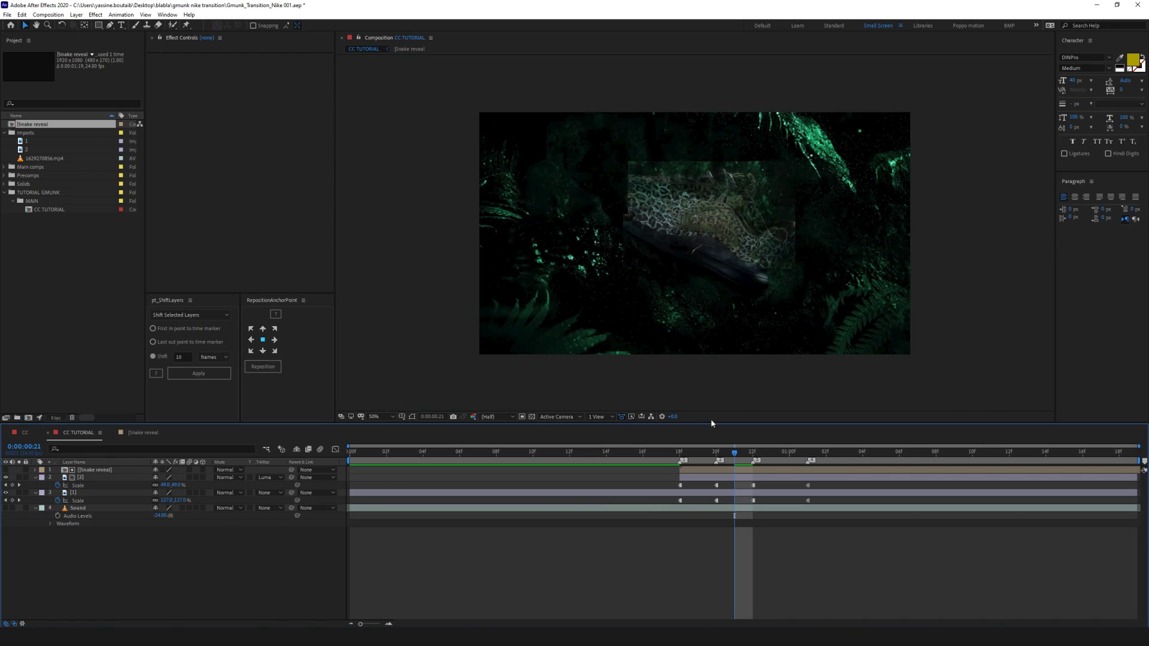
Preview the luma-matted transition in CC TUTORIAL from frame 18 onward
click(683, 461)
key(space)
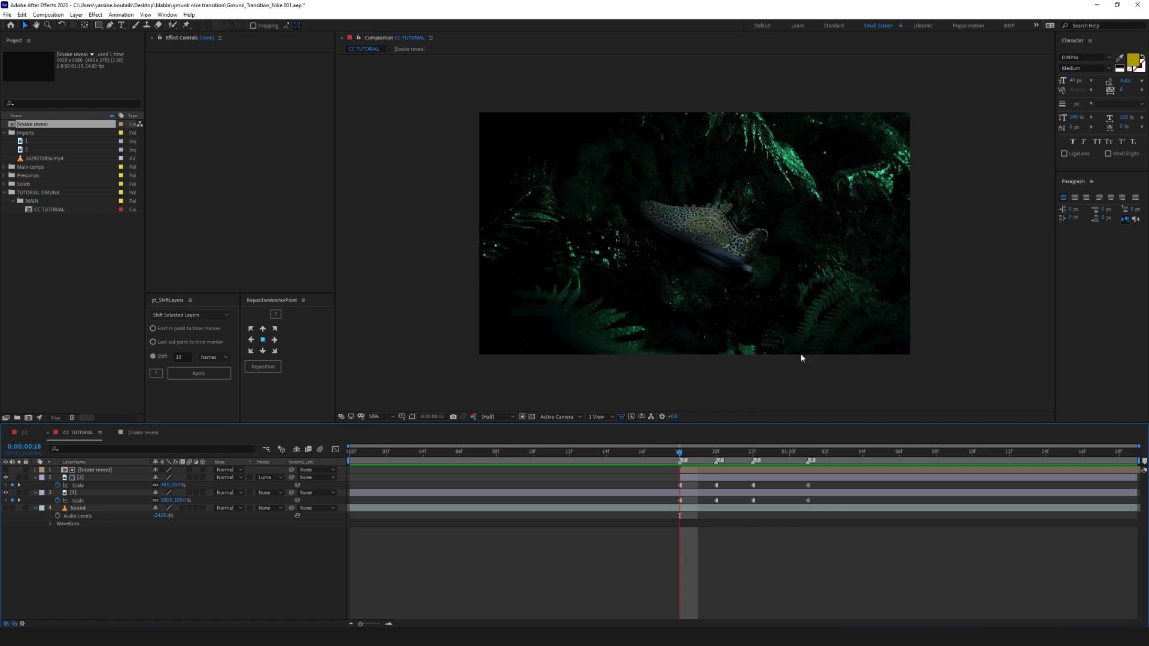
key(space)
drag(720, 458, 781, 462)
key(space)
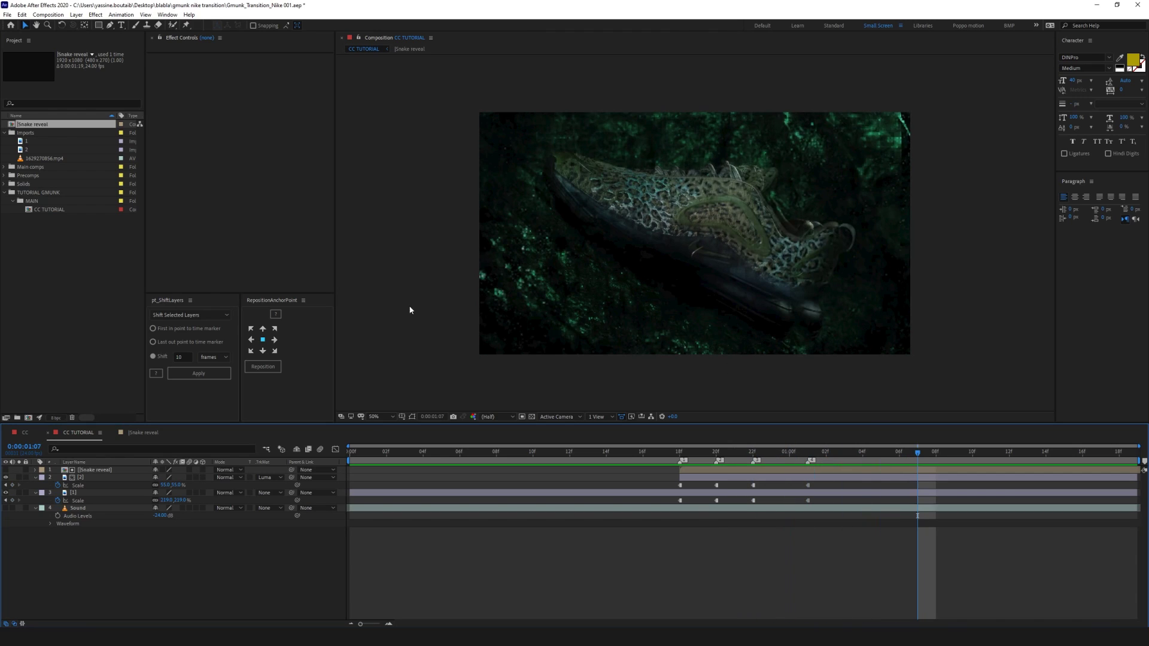
In the Snake reveal composition, keyframe the solid's Fractal Noise Evolution at 0° on frame 0 and reveal its keyframes
click(144, 432)
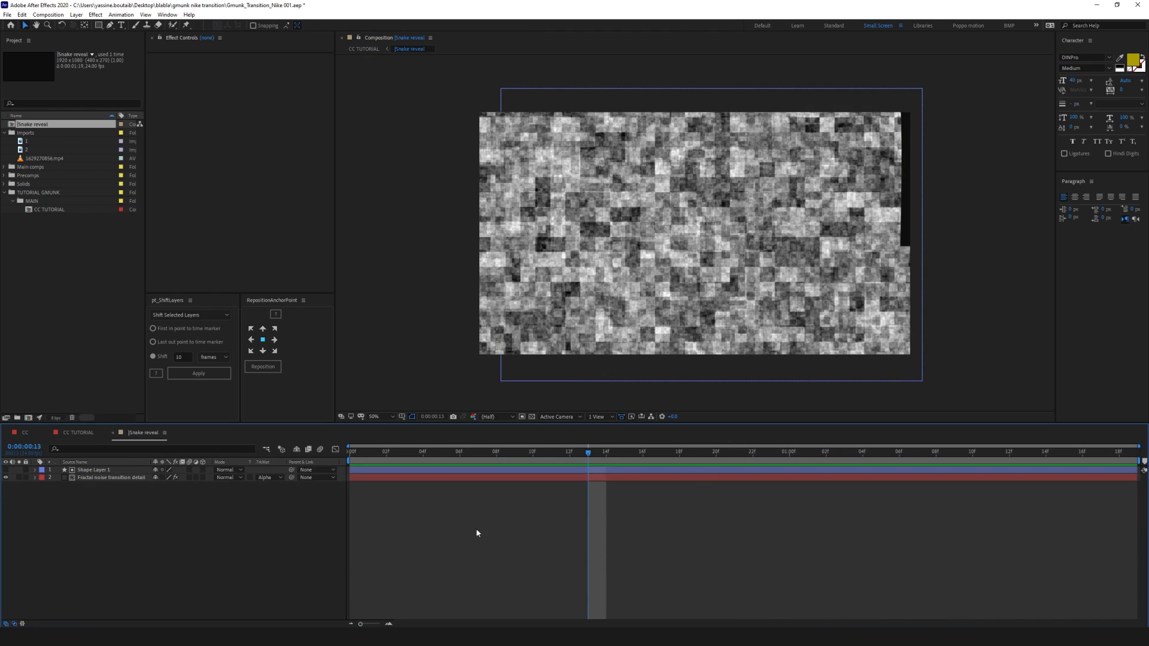
click(89, 477)
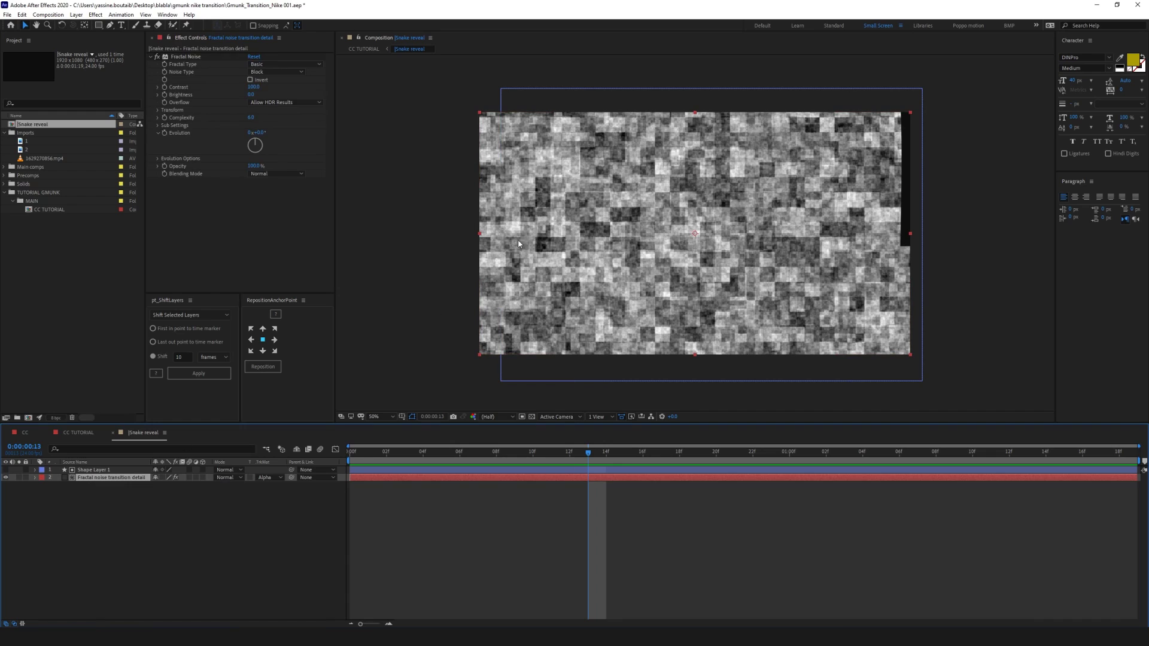
click(155, 109)
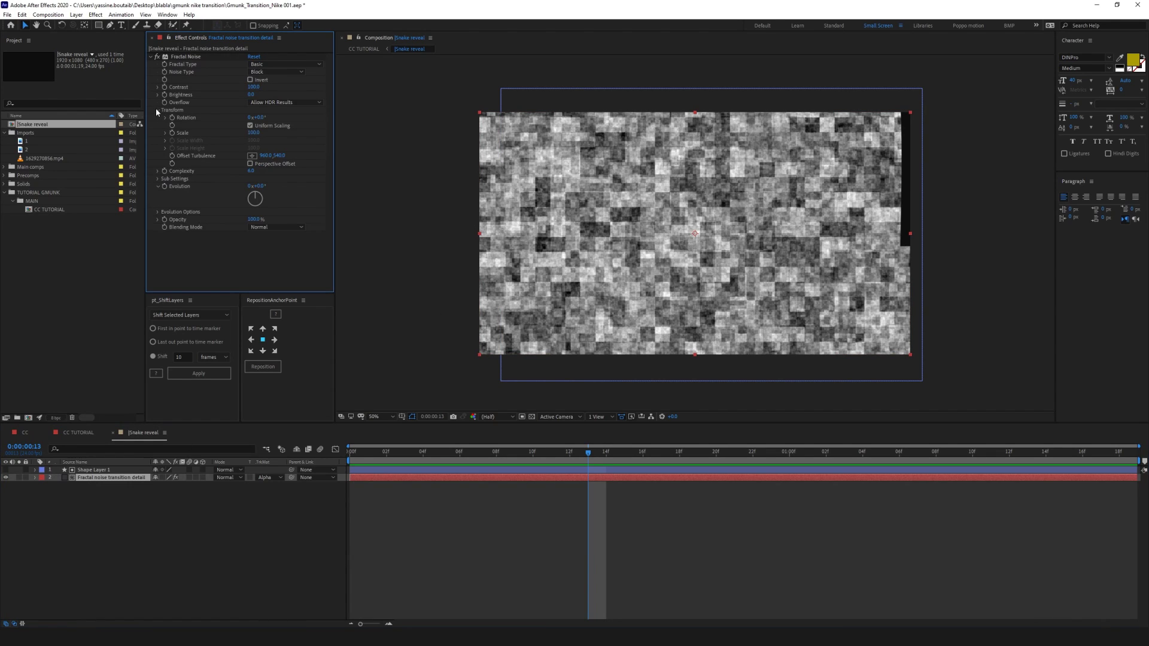
click(257, 145)
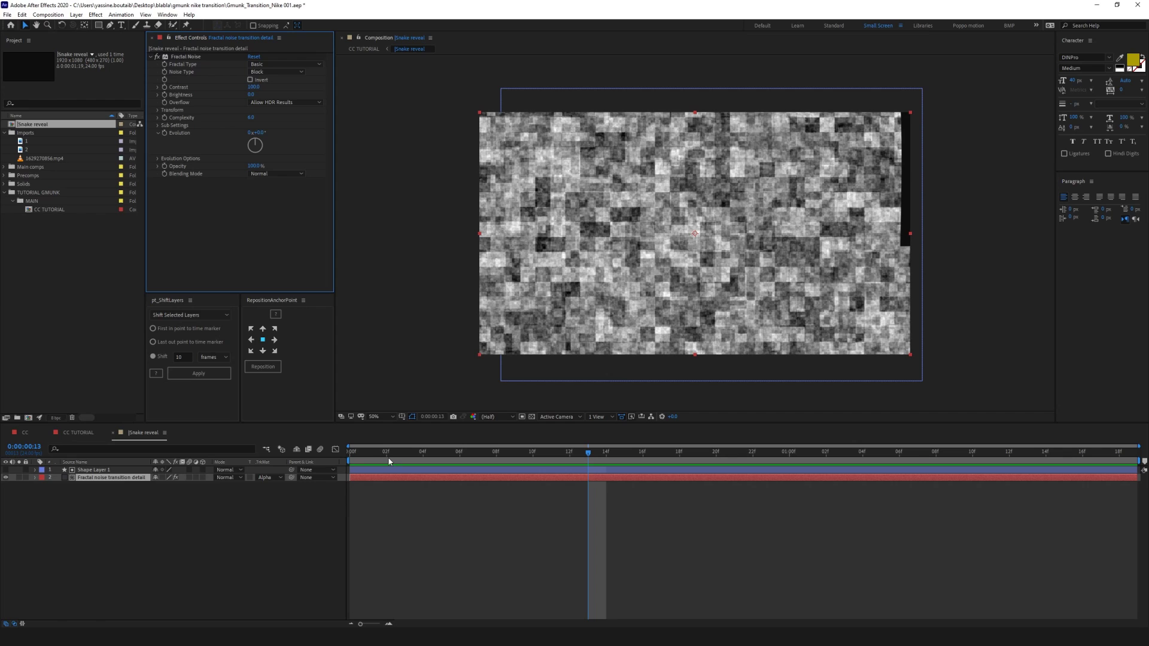
key(Home)
click(165, 133)
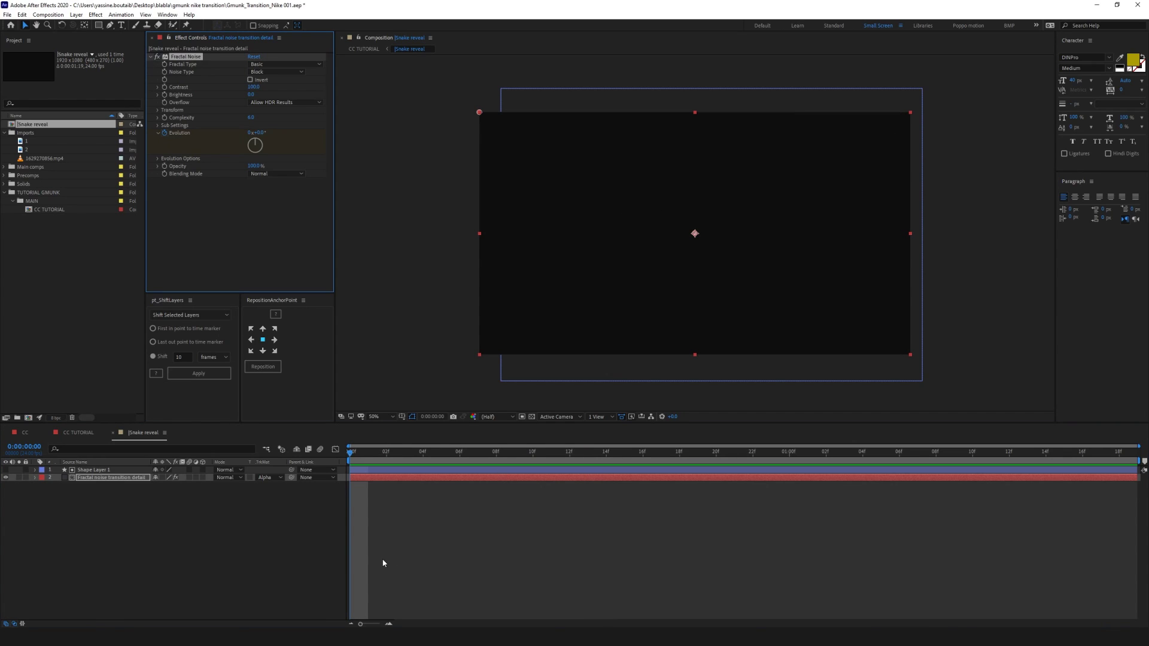
key(u)
Increase the Fractal Noise Evolution by more than one revolution at the last frame, 0:00:01:18, and return to frame 0
key(End)
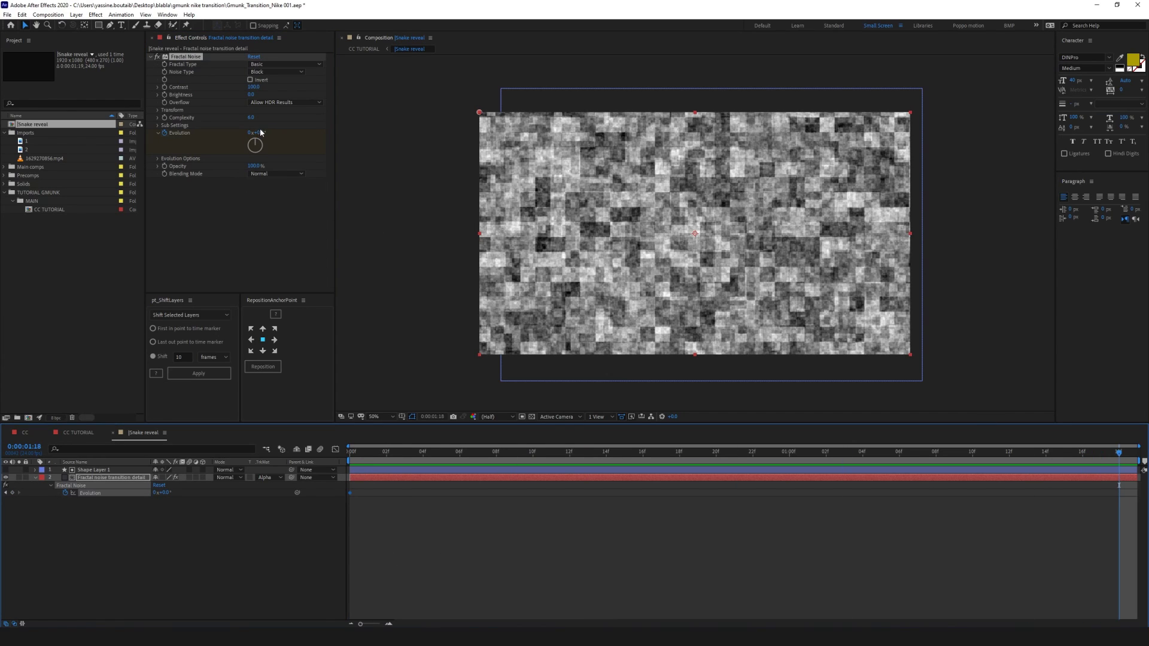
drag(260, 133, 413, 137)
key(Home)
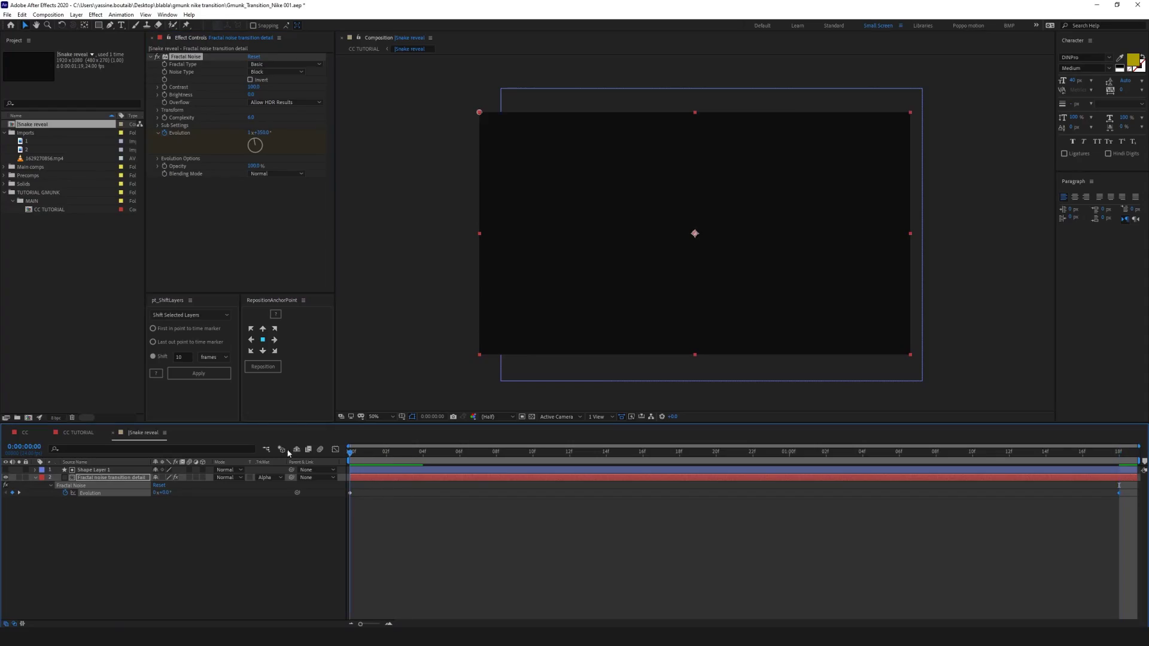
Preview the keyframed noise Evolution in the Snake reveal composition
key(space)
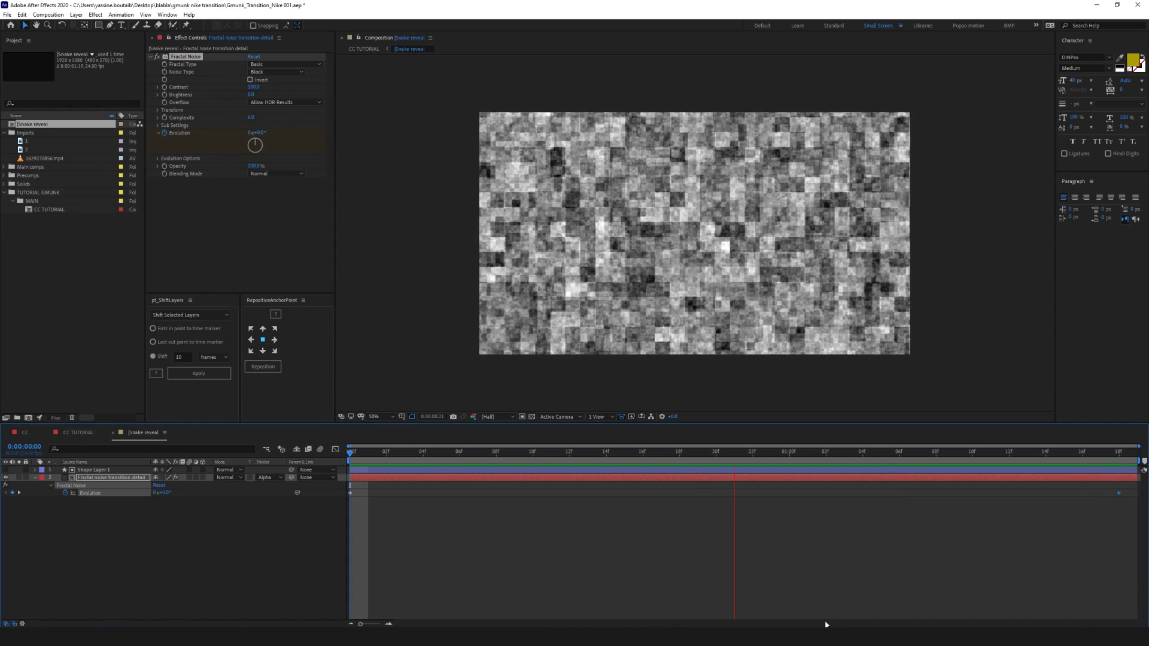
key(space)
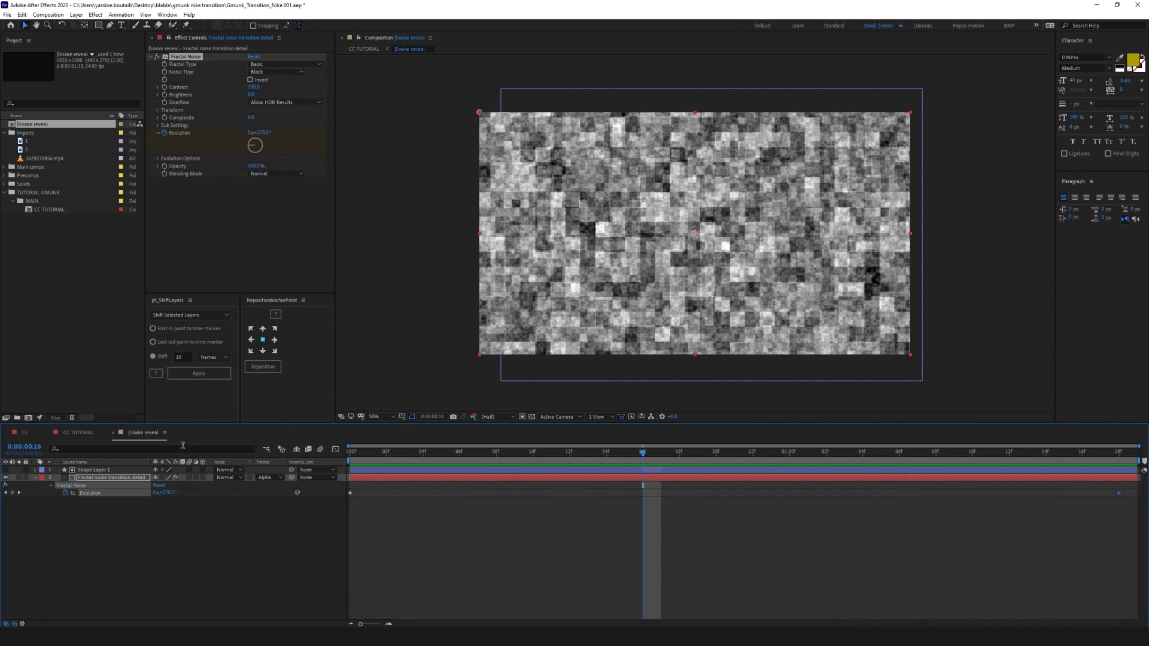
Replace the Fractal Noise Evolution keyframes with a value of 0° and the expression time*100
click(346, 508)
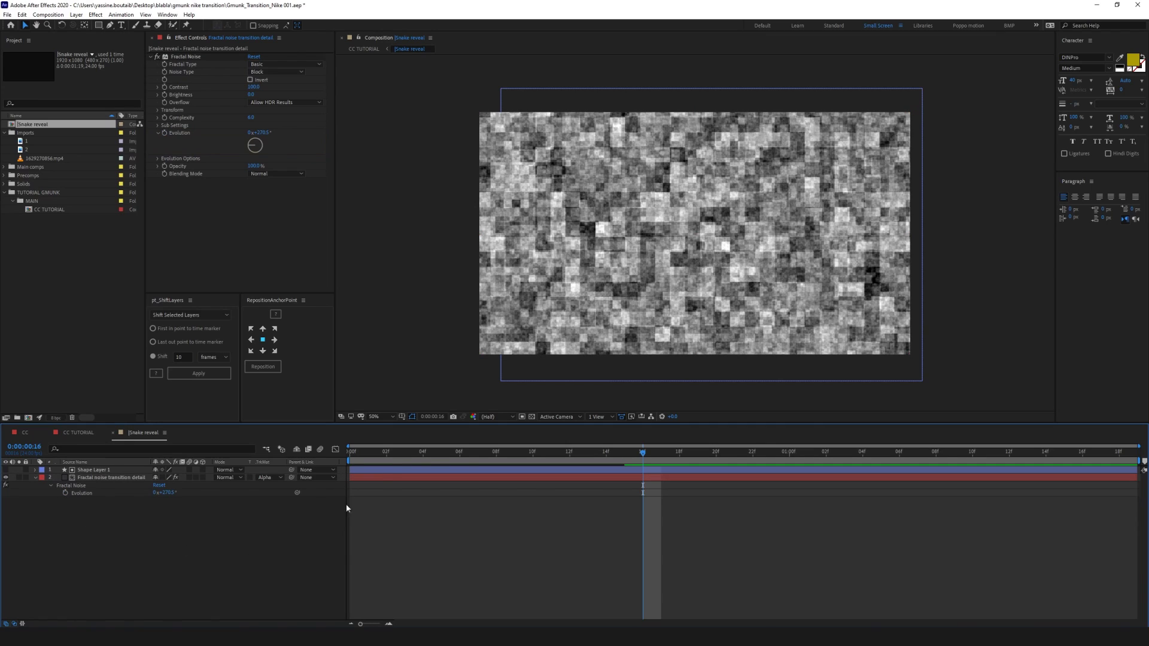
key(Home)
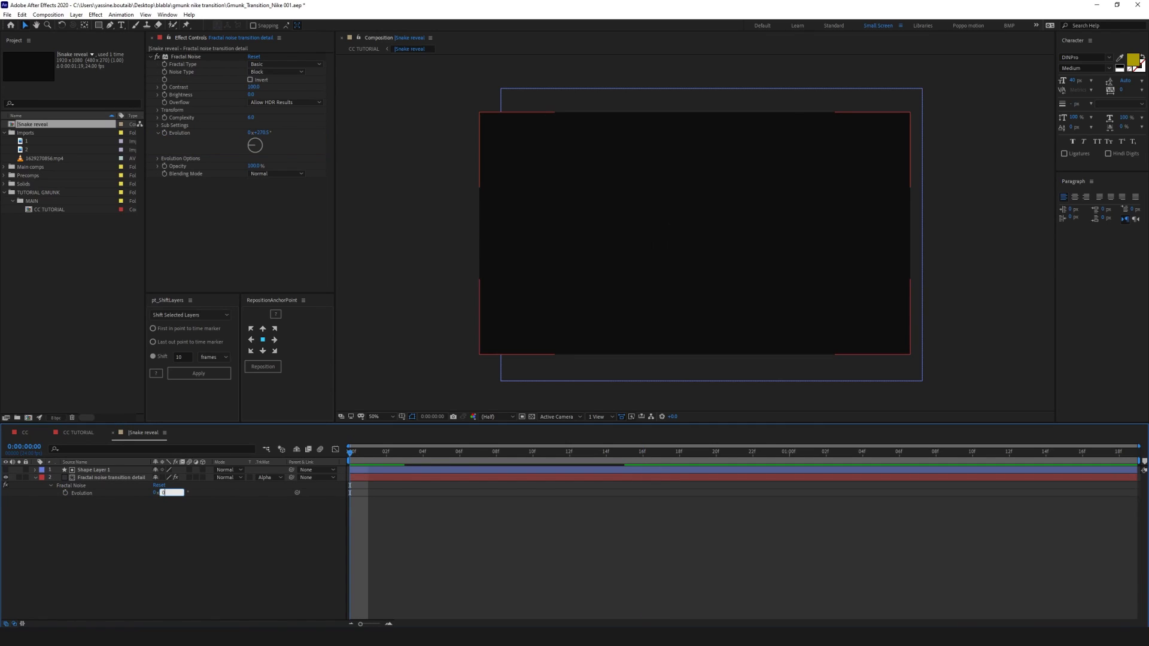
click(197, 490)
alt+click(65, 493)
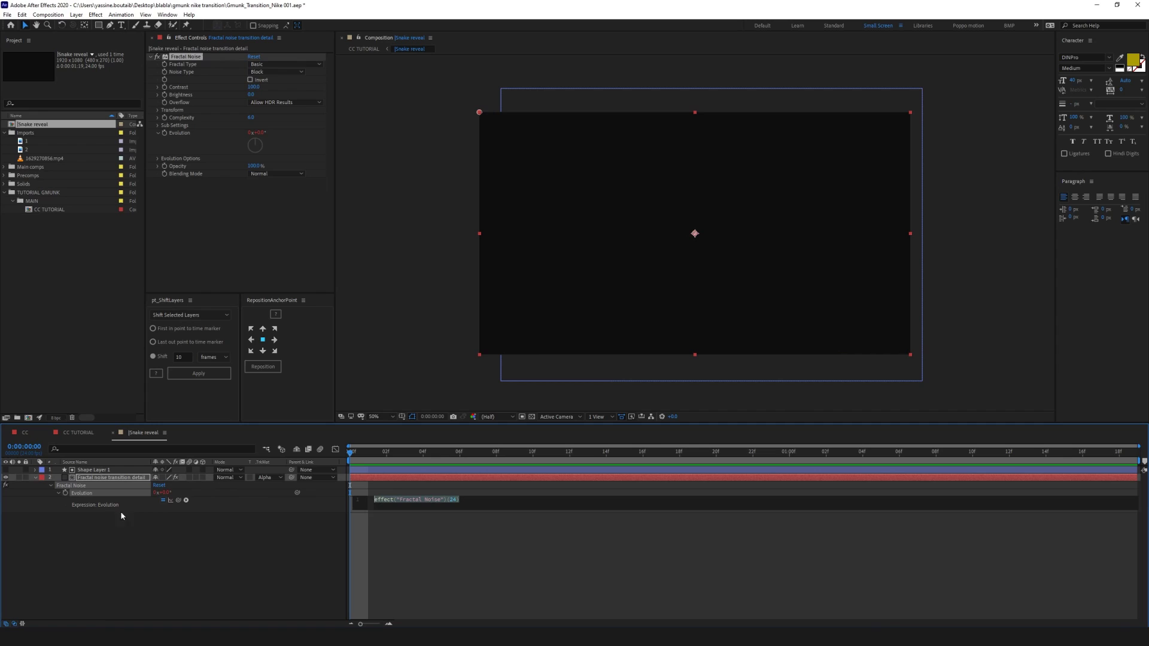
text(time)
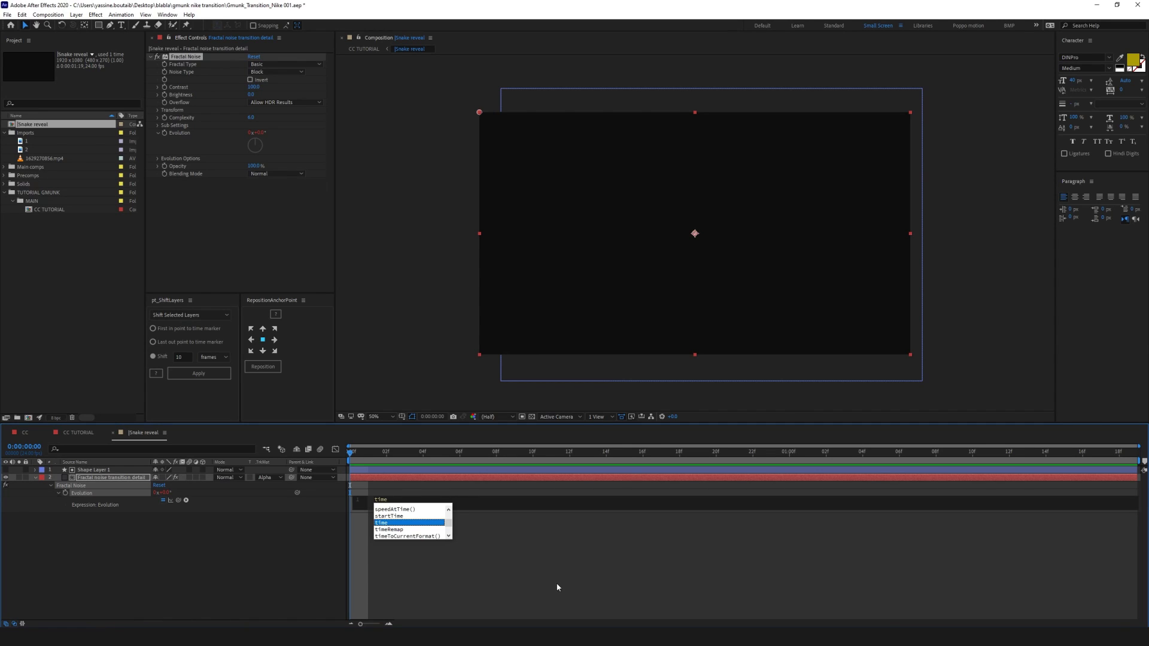
text(*)
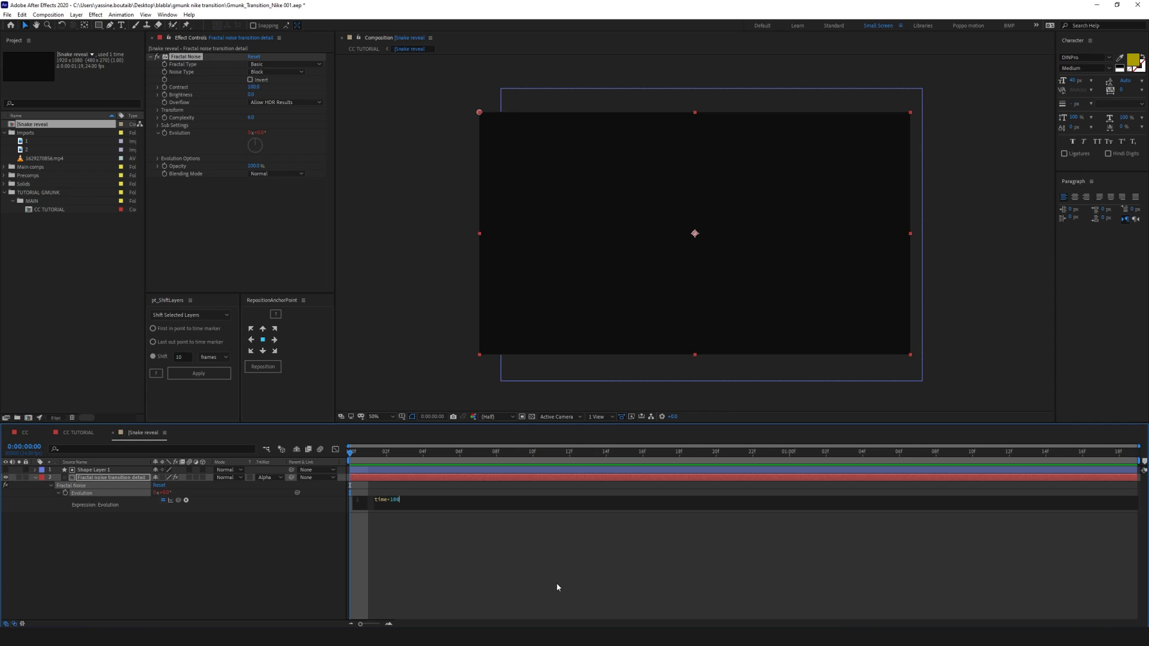
click(557, 587)
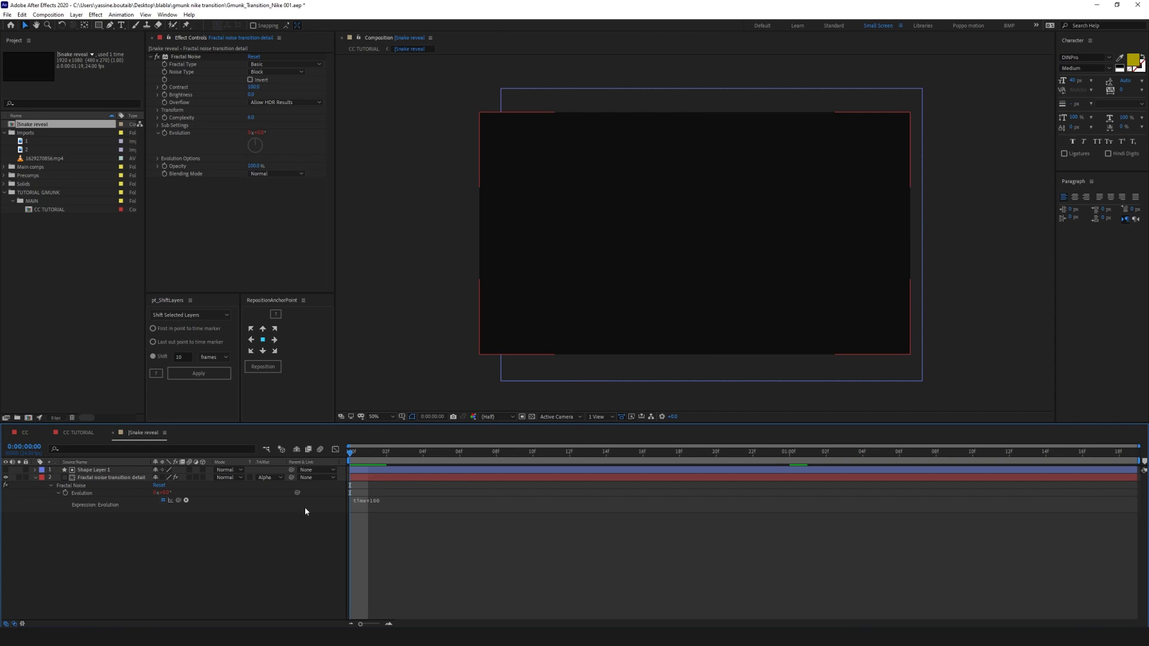
Check the expression-driven noise in Snake reveal up to 0:00:01:00 and preview the resulting transition in CC TUTORIAL
click(105, 478)
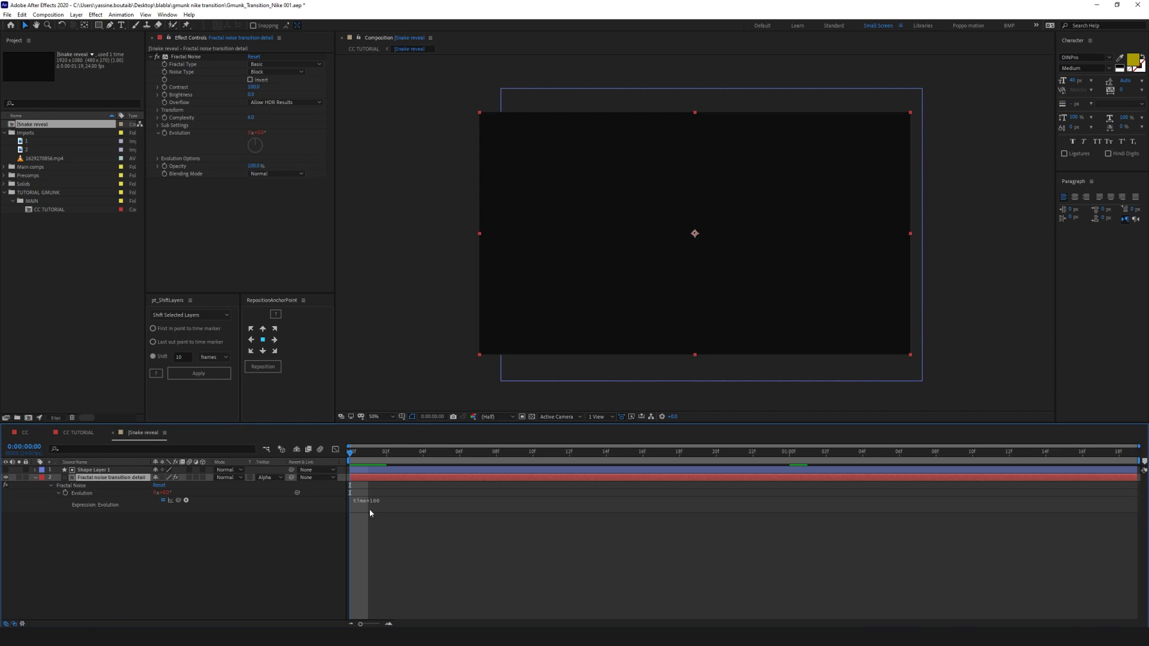
drag(349, 459, 789, 458)
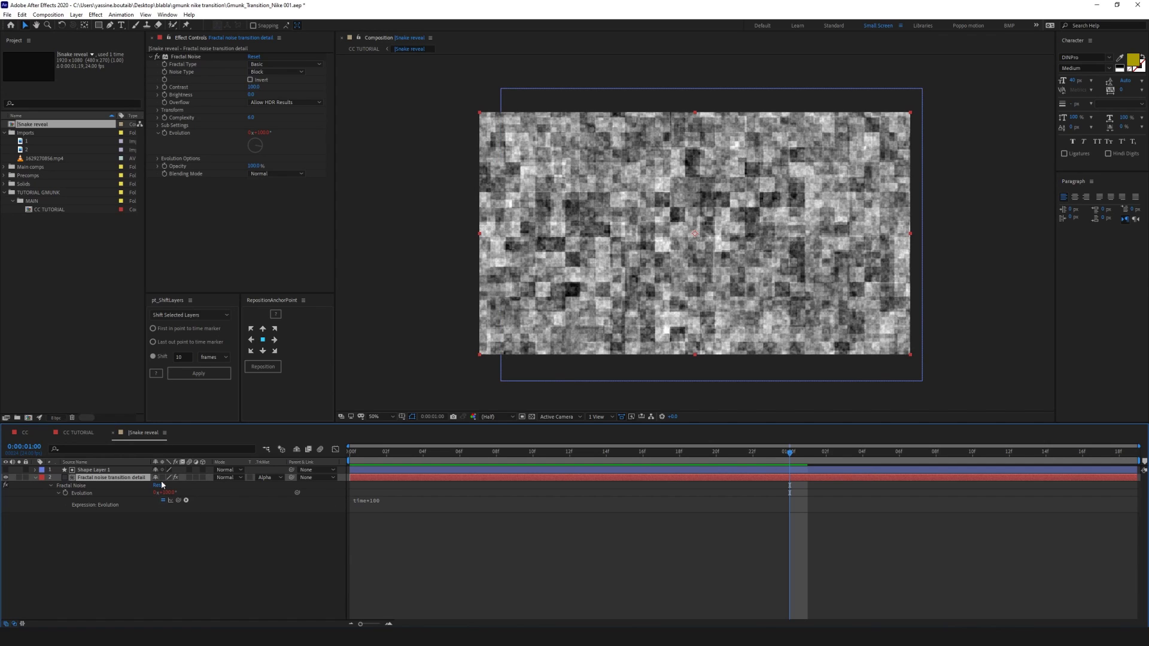
drag(567, 453, 349, 453)
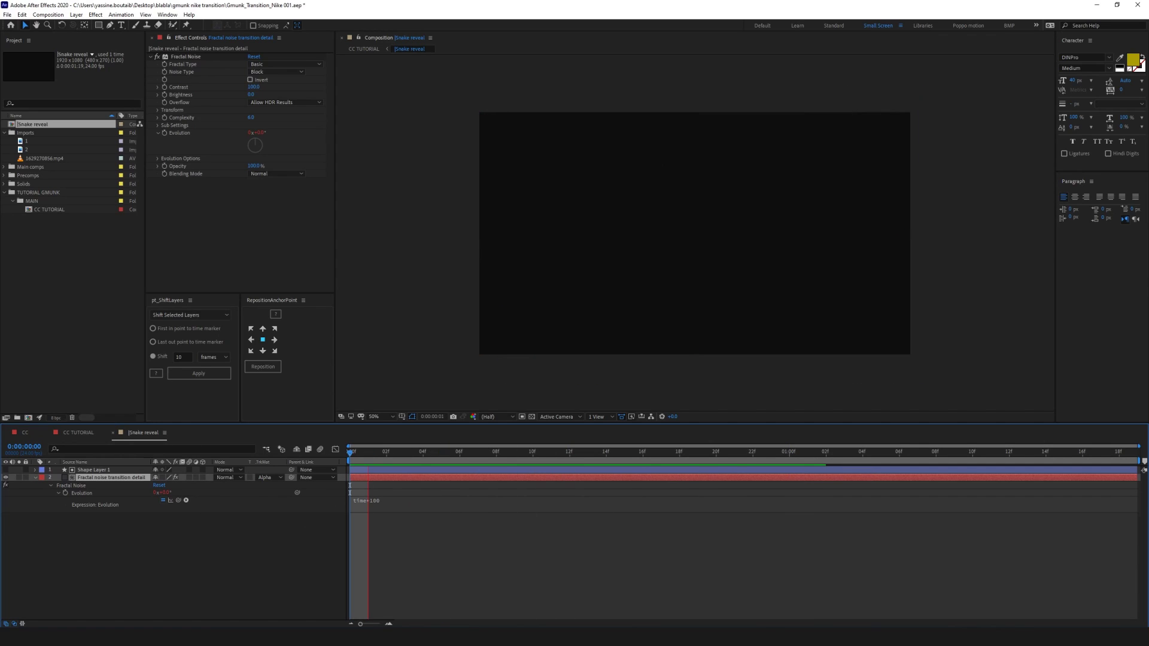
key(space)
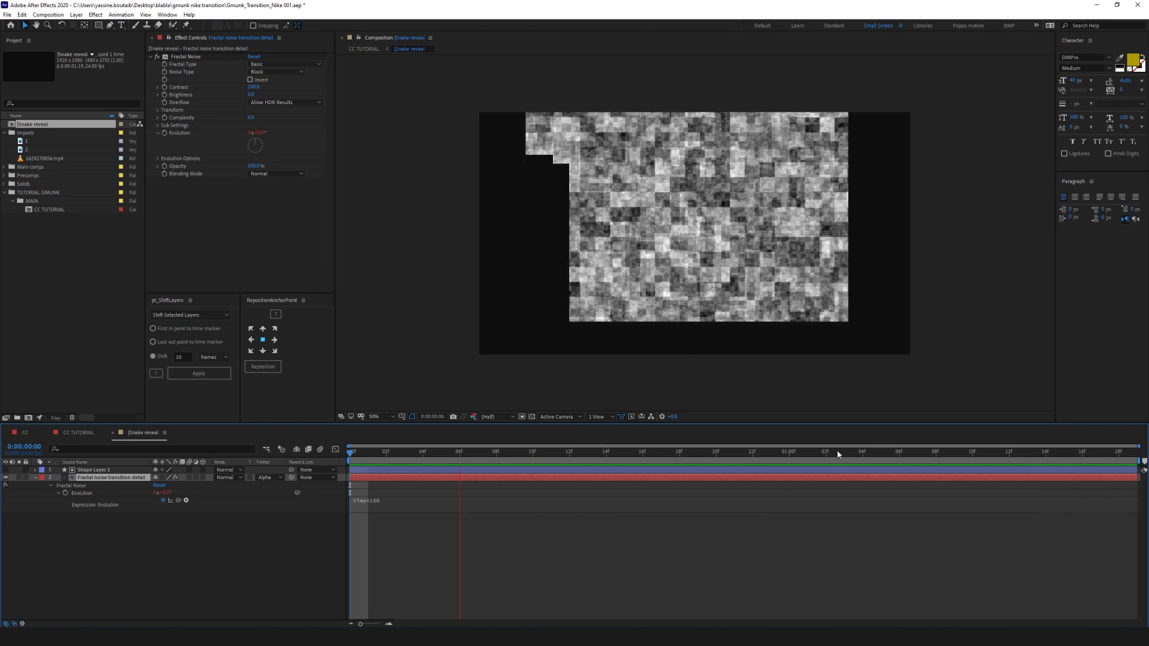
click(359, 50)
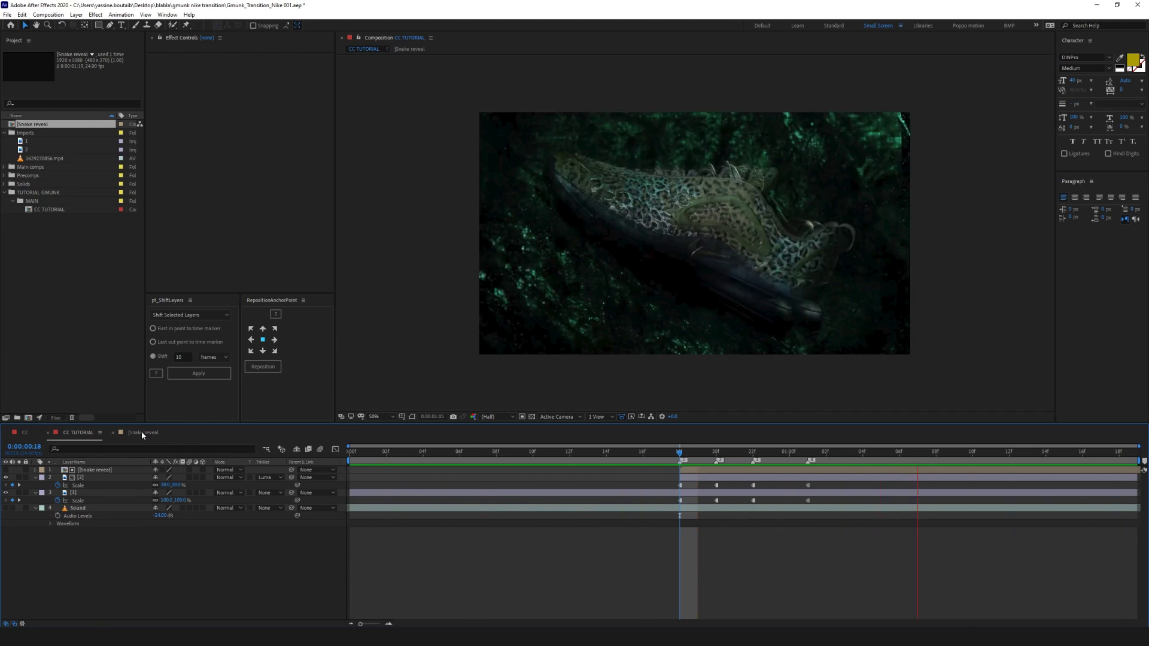
double_click(271, 469)
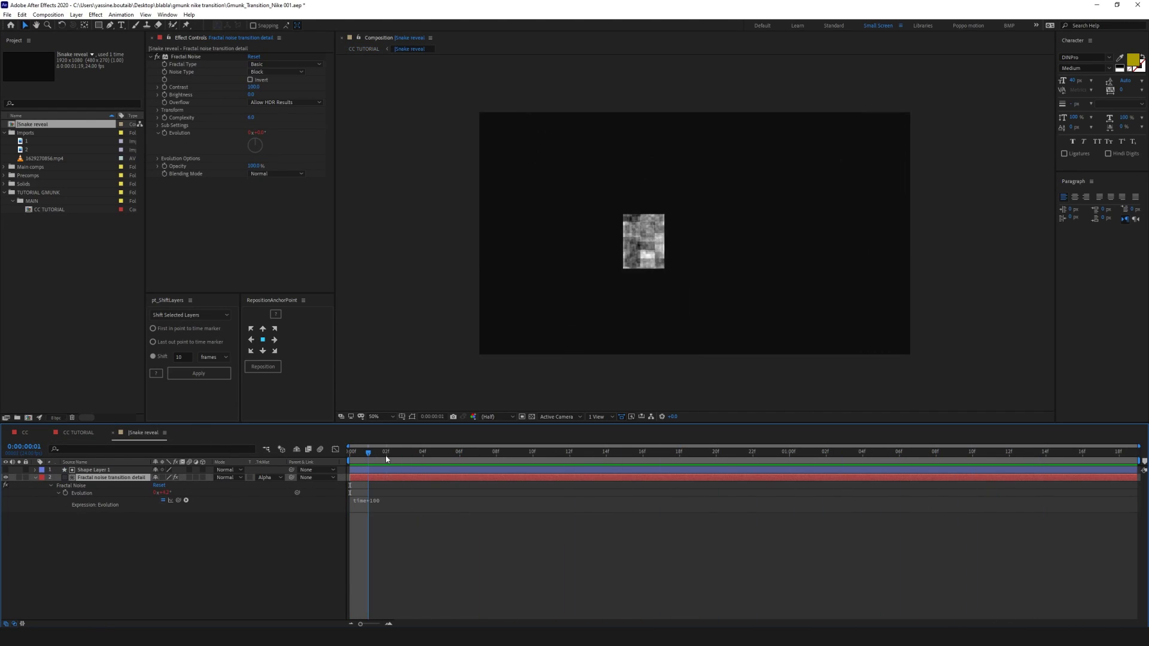
Apply Gaussian Blur to Shape Layer 1 in Snake reveal and raise its Blurriness to strongly feather the spiral matte's edges
click(93, 470)
drag(362, 457, 423, 456)
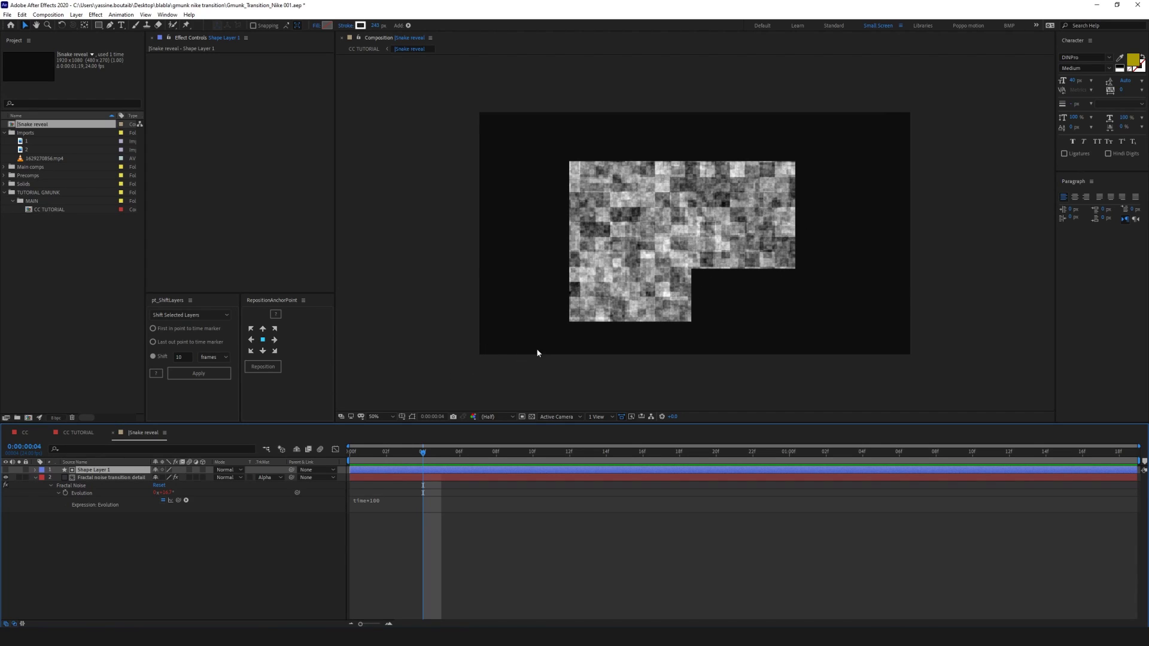
key(ctrl+space)
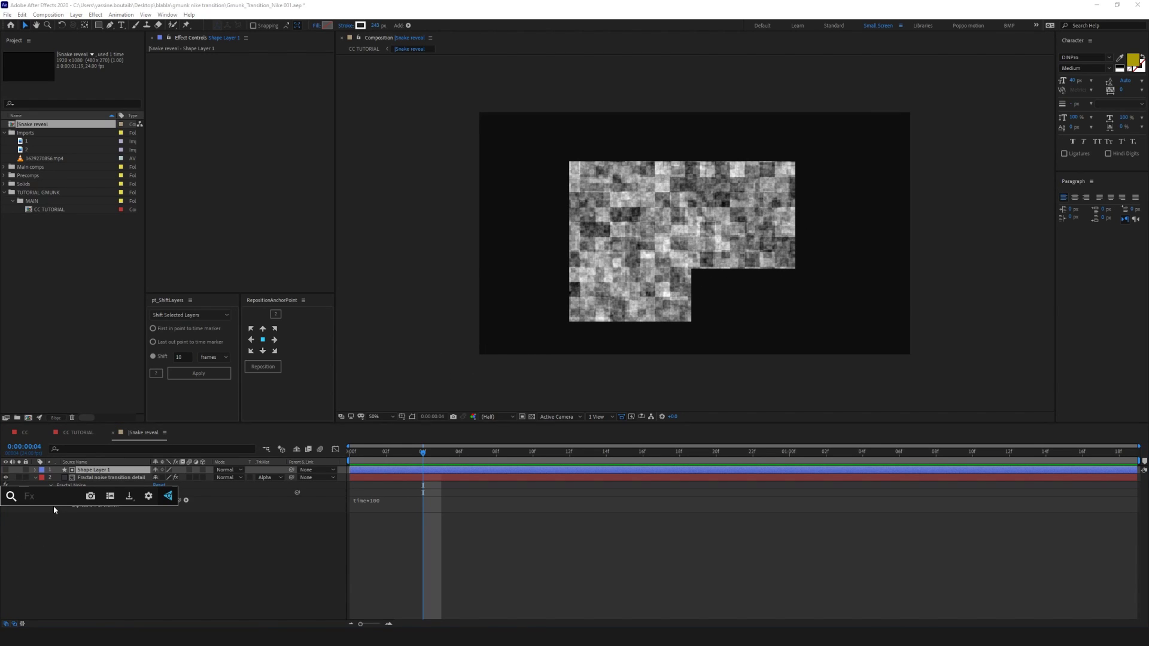
text(gausi)
key(BackSpace)
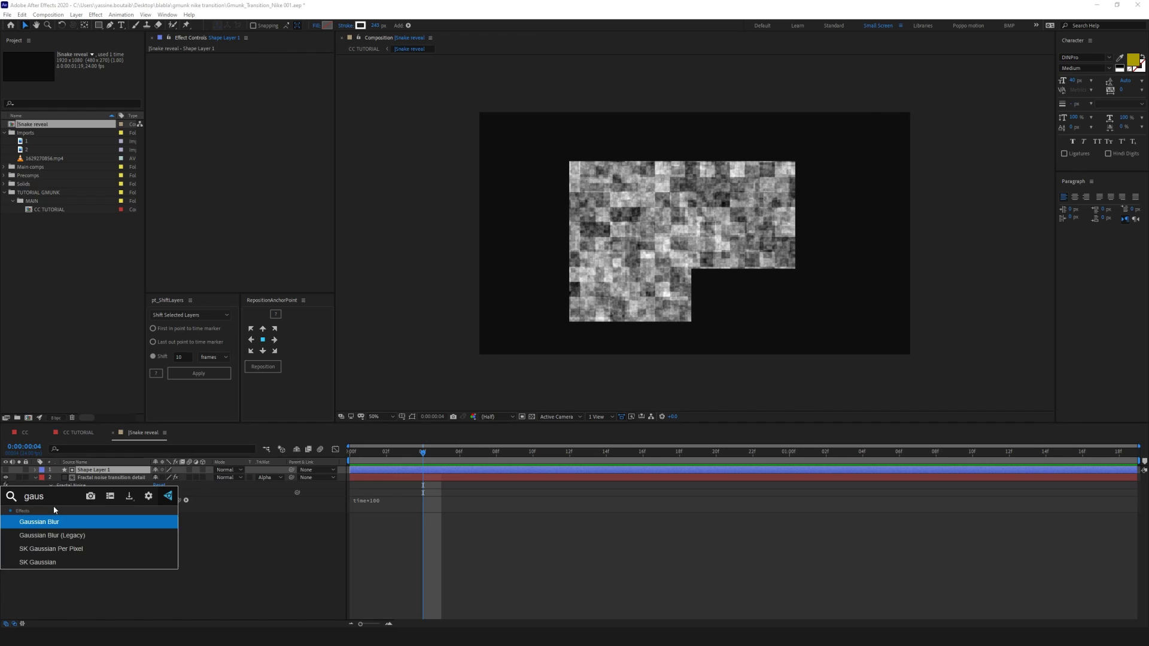
key(Return)
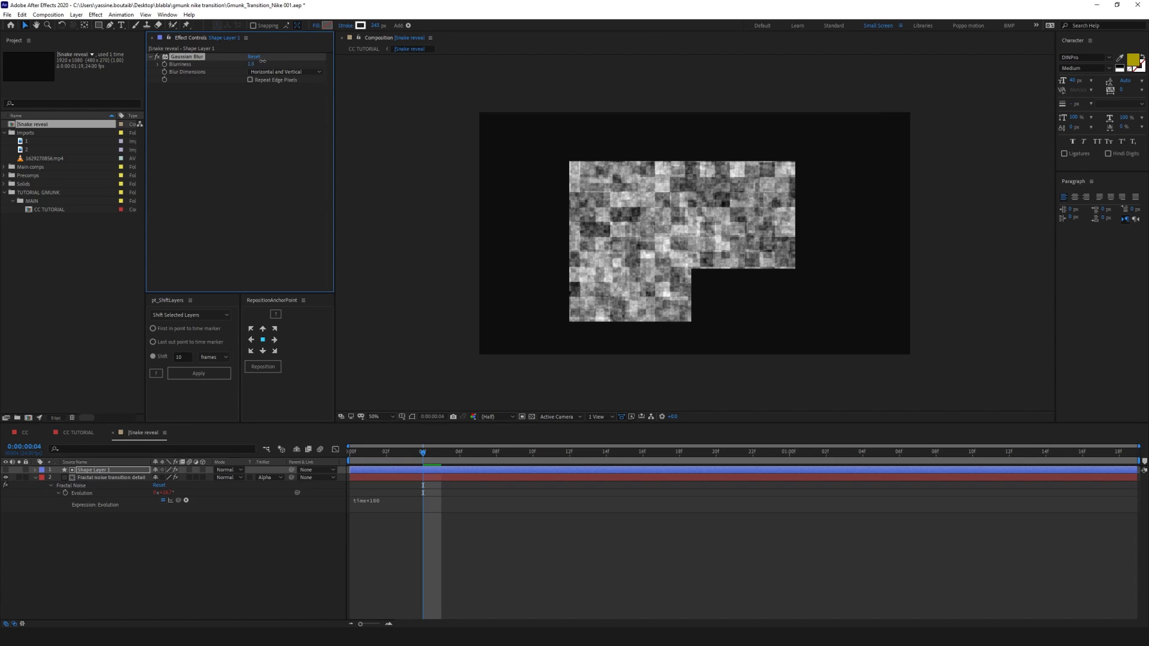
drag(262, 61, 529, 192)
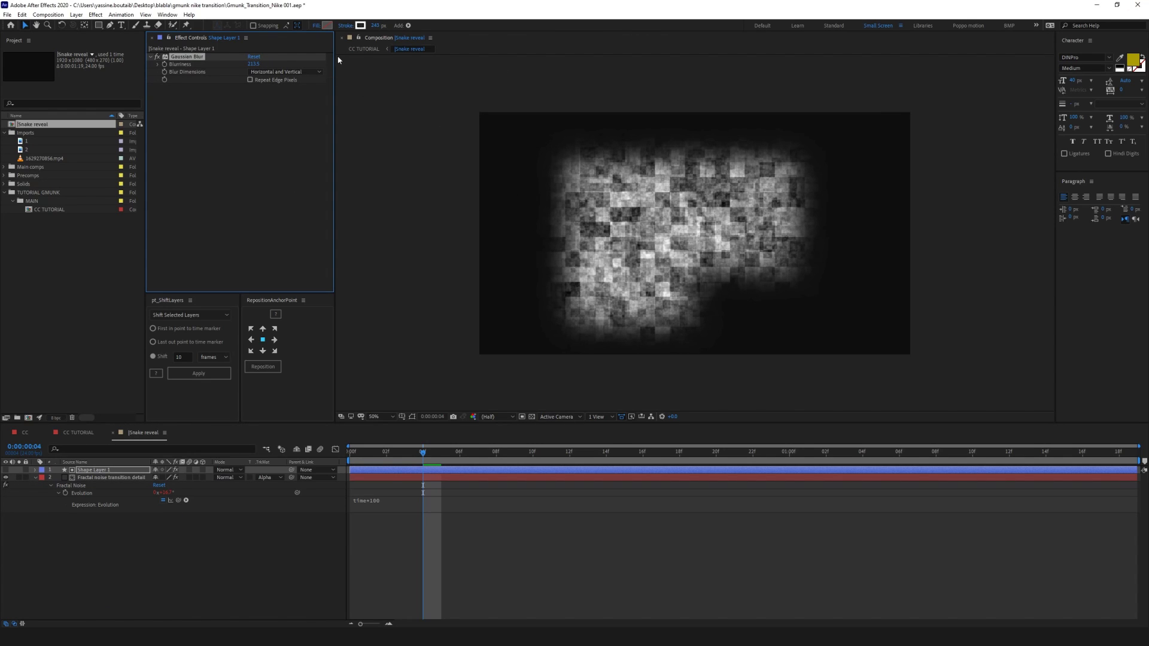
Preview the transition with the blurred matte in CC TUTORIAL from frame 14 and inspect the shoe around frame 21
click(362, 49)
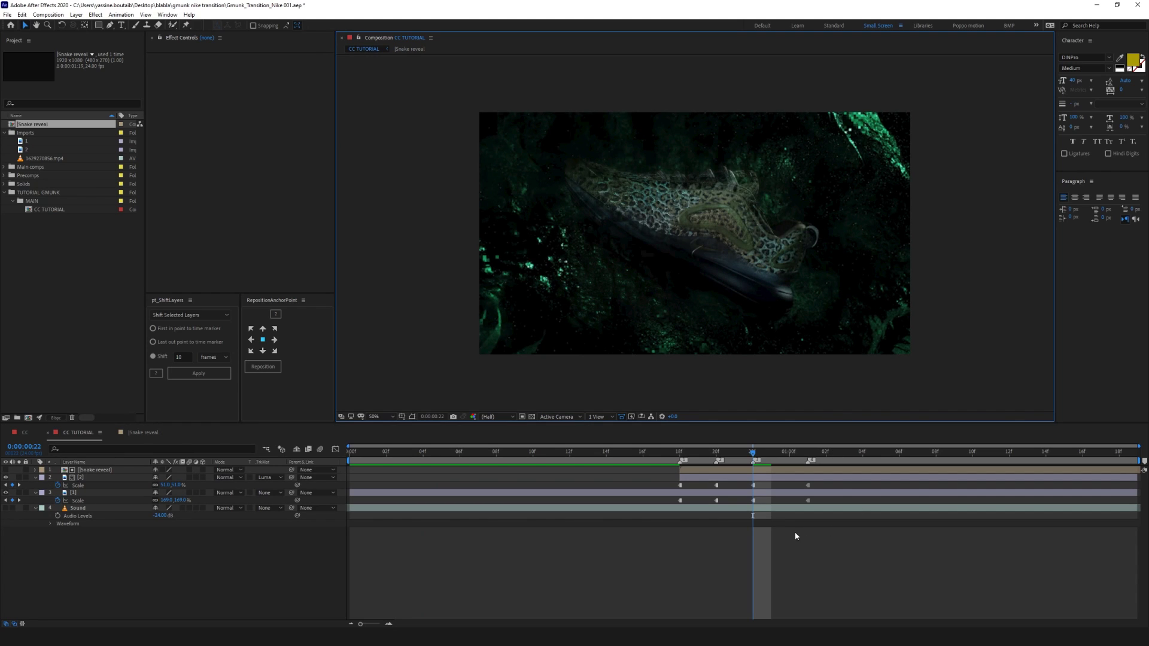
drag(733, 457, 606, 452)
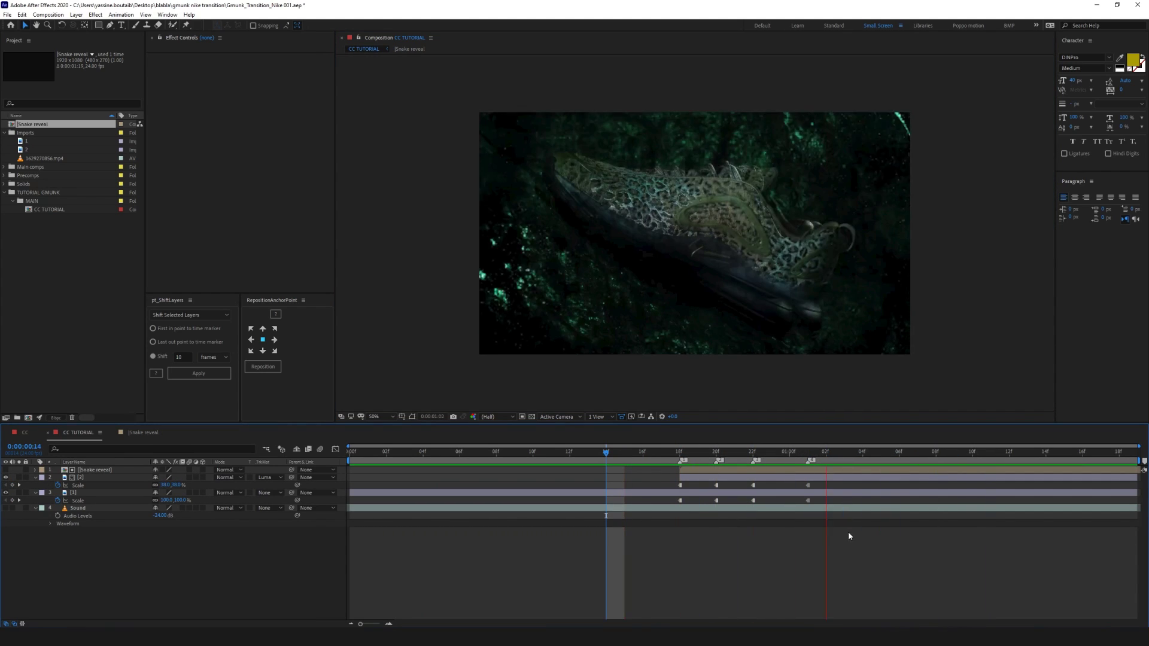
key(space)
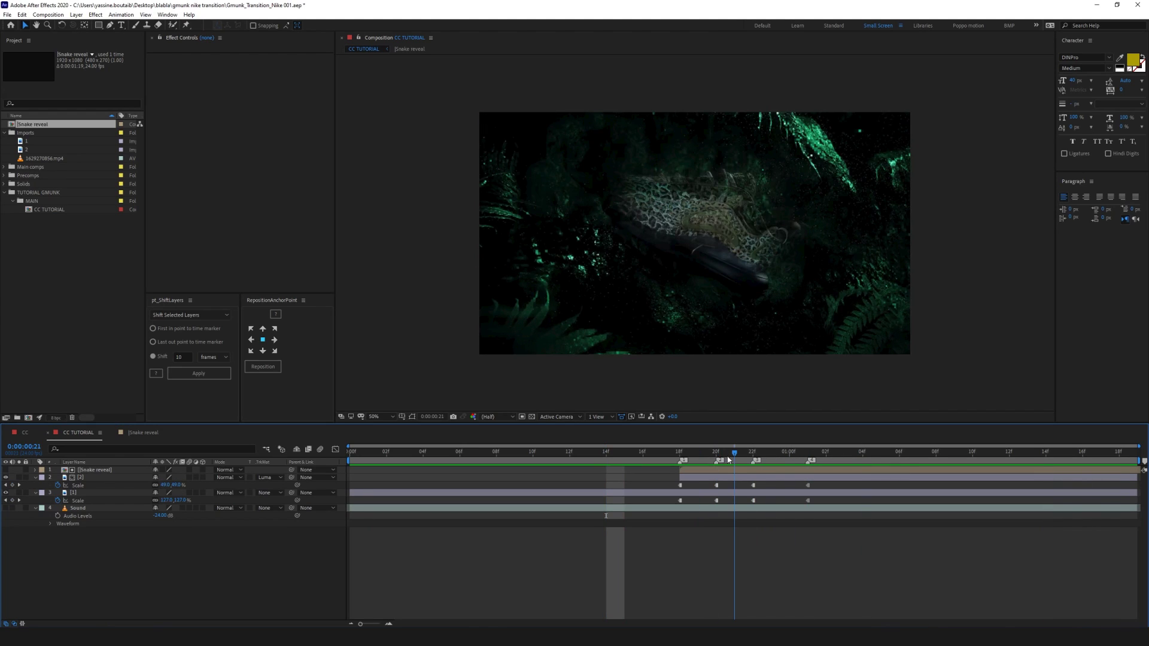
key(space)
Add a Mosaic effect with Sharp Colors to Shape Layer 1 in Snake reveal, with 25 Horizontal Blocks and an increased Vertical Blocks value
click(410, 48)
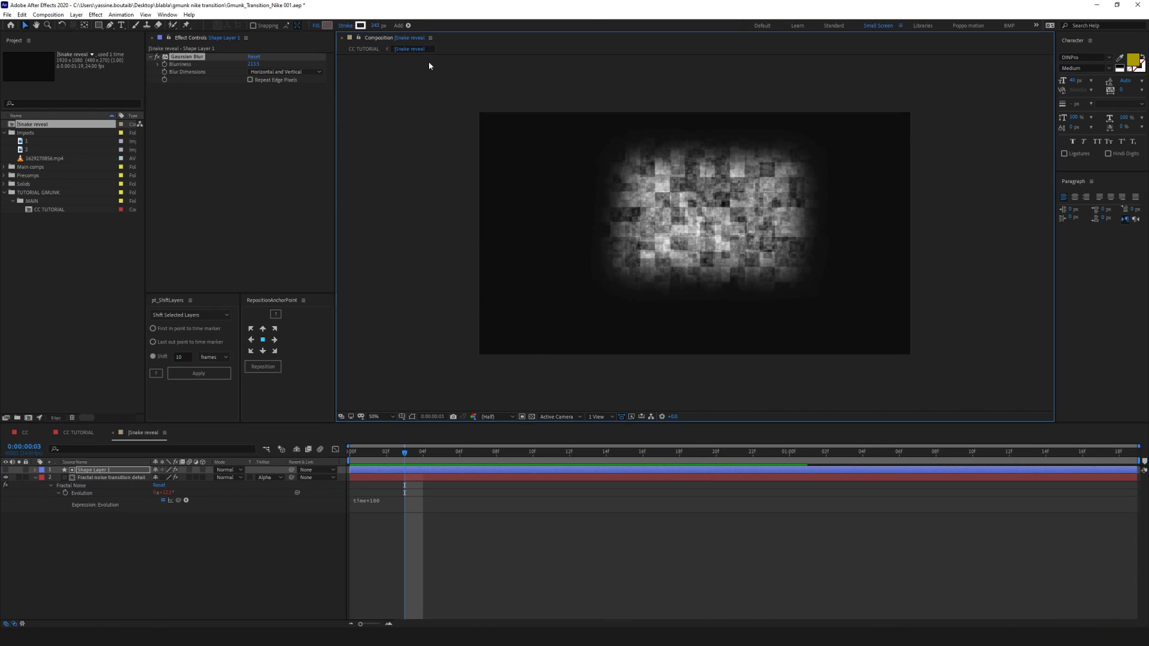
click(30, 486)
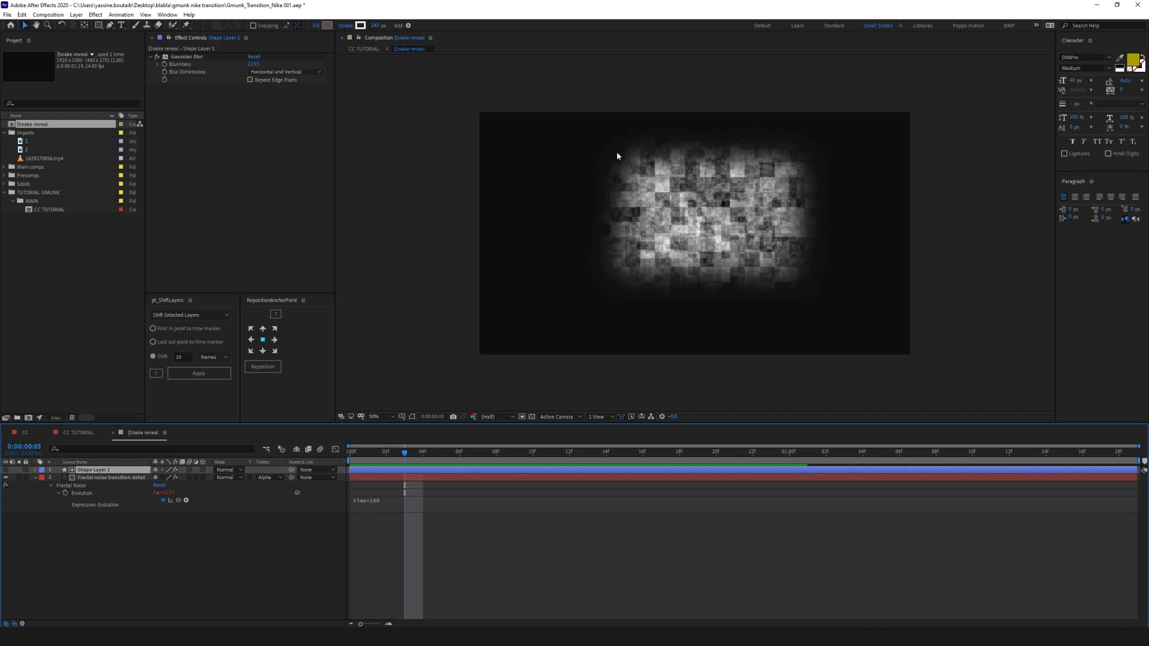
key(ctrl+space)
text(mosaic)
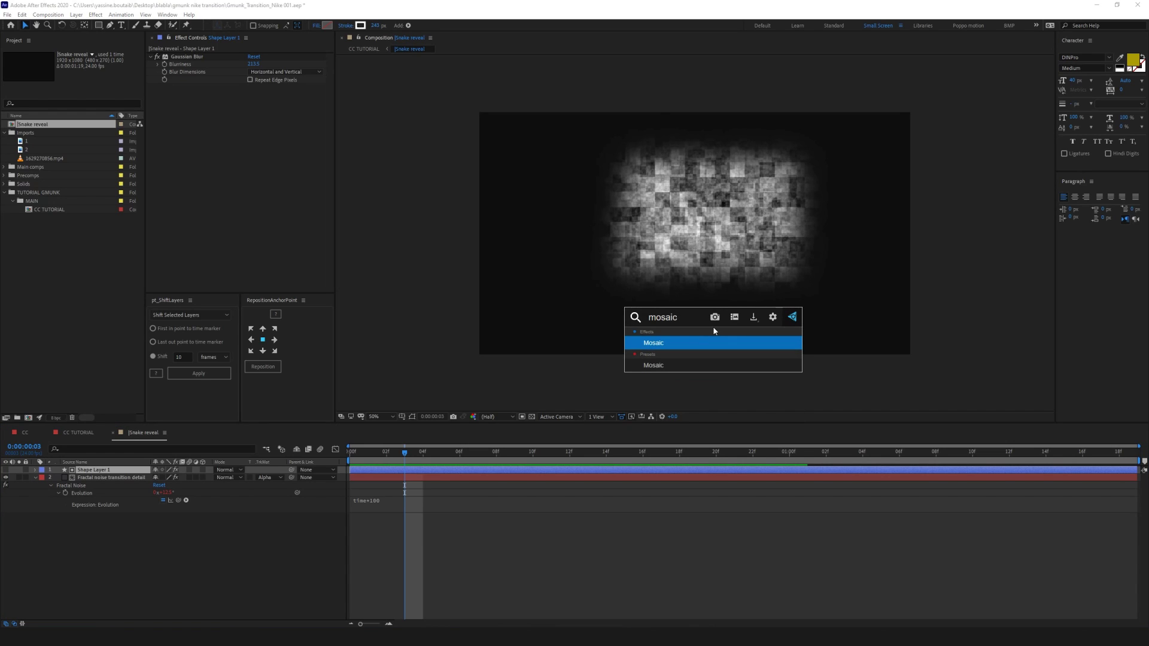
key(Return)
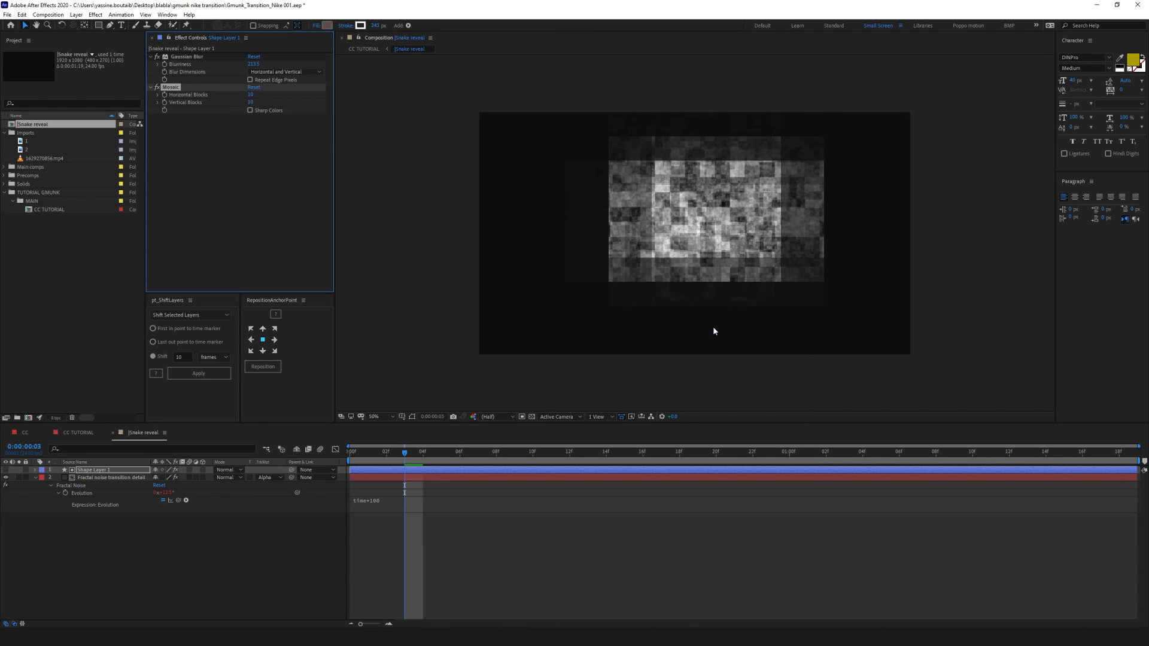
click(250, 110)
drag(250, 94, 302, 104)
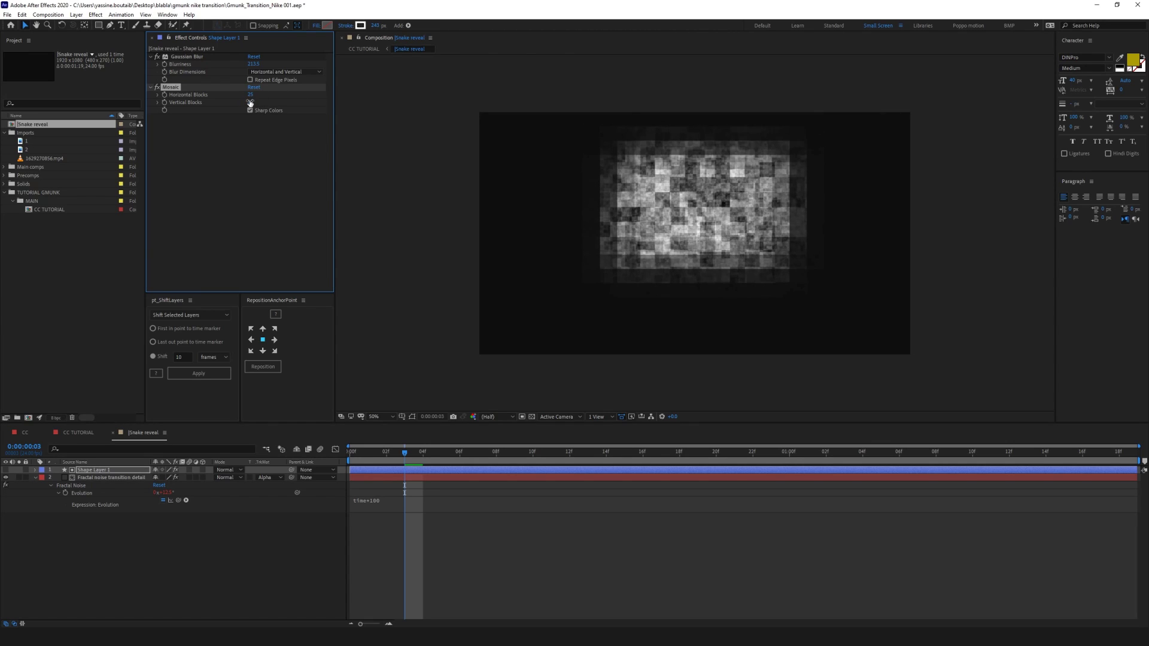
drag(250, 96, 257, 104)
Preview the transition with the mosaic matte in CC TUTORIAL and move to the last marker at 0:00:01:01
click(366, 49)
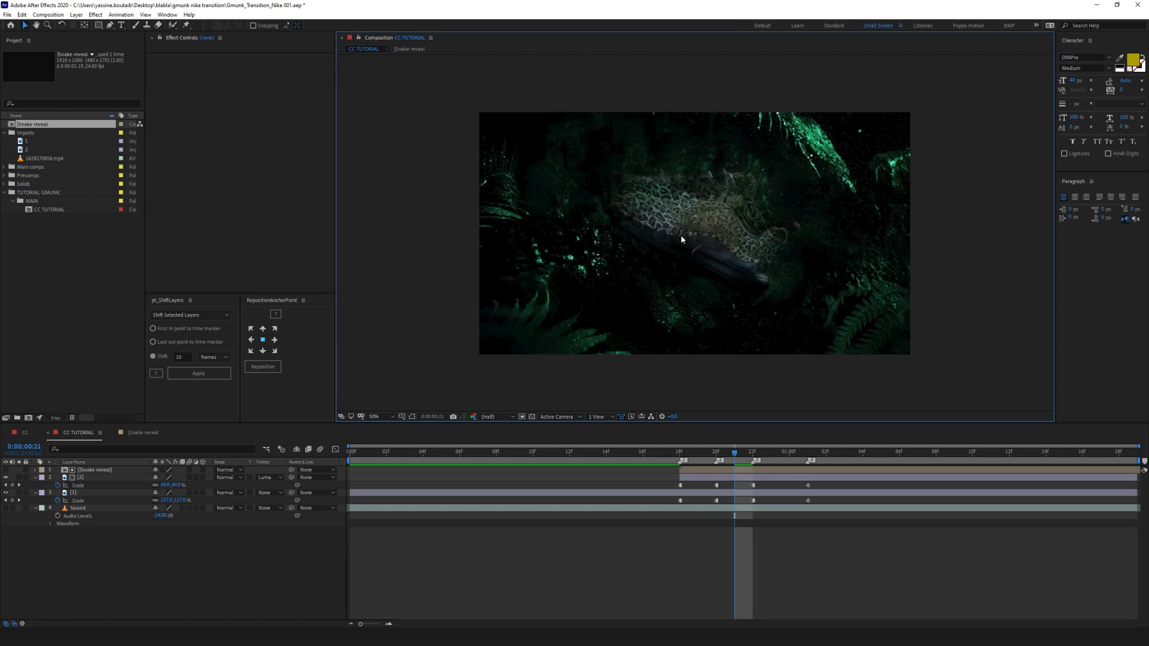
key(space)
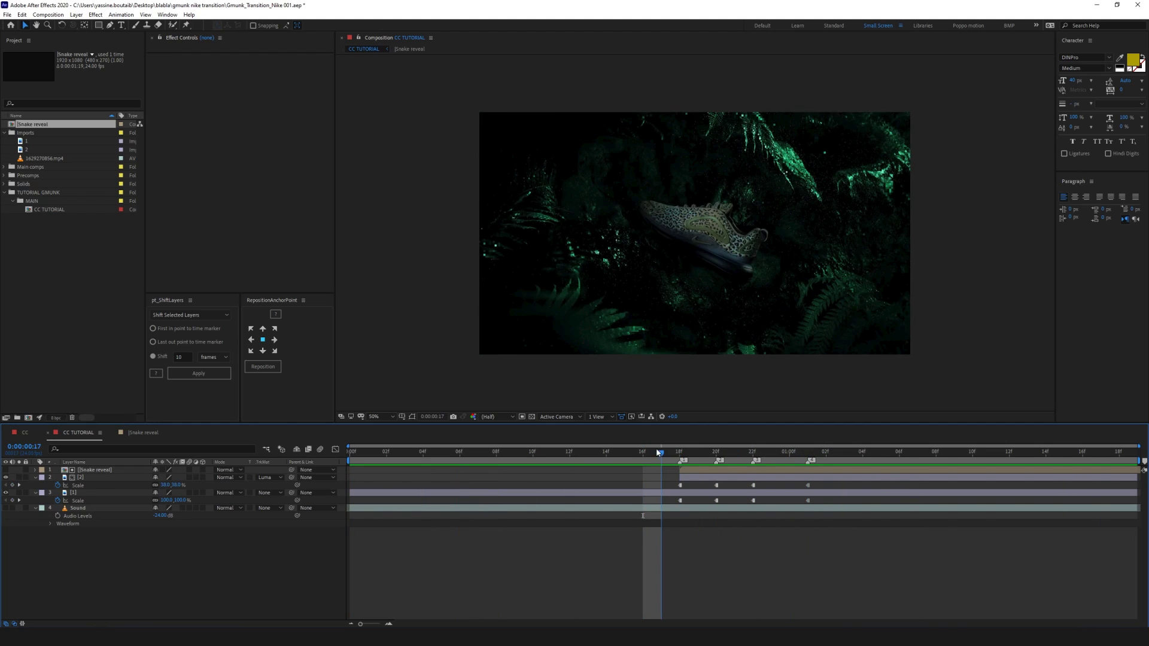
click(753, 451)
key(k)
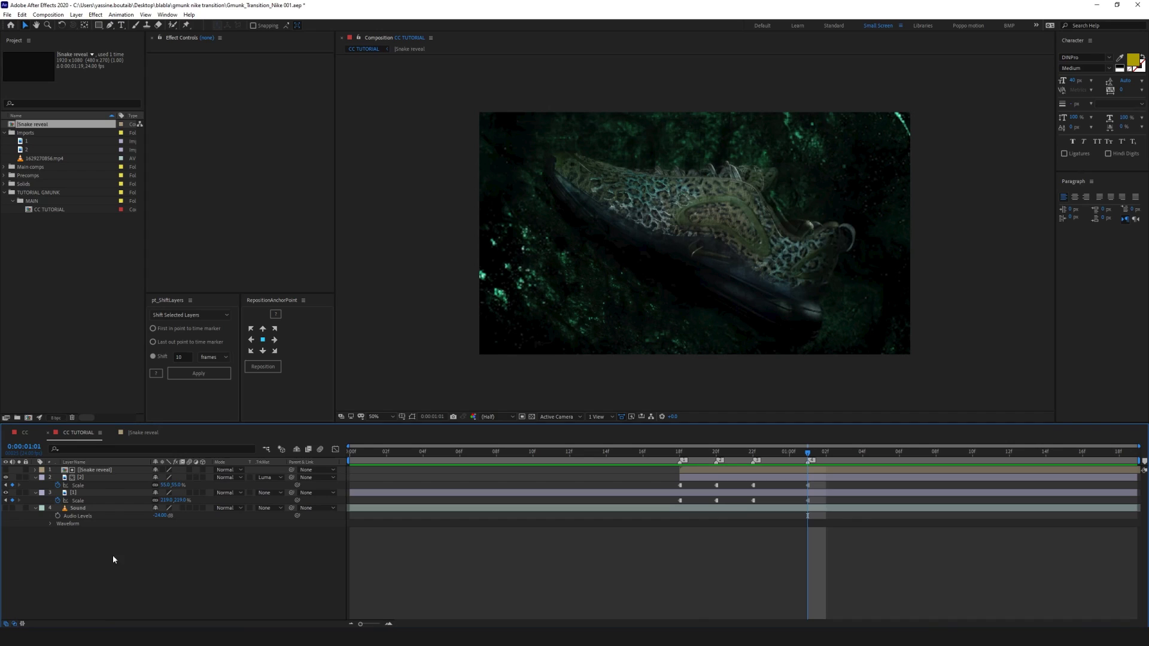
Collapse the Sound layer and both shoe image layers in the CC TUTORIAL timeline
click(34, 508)
click(36, 492)
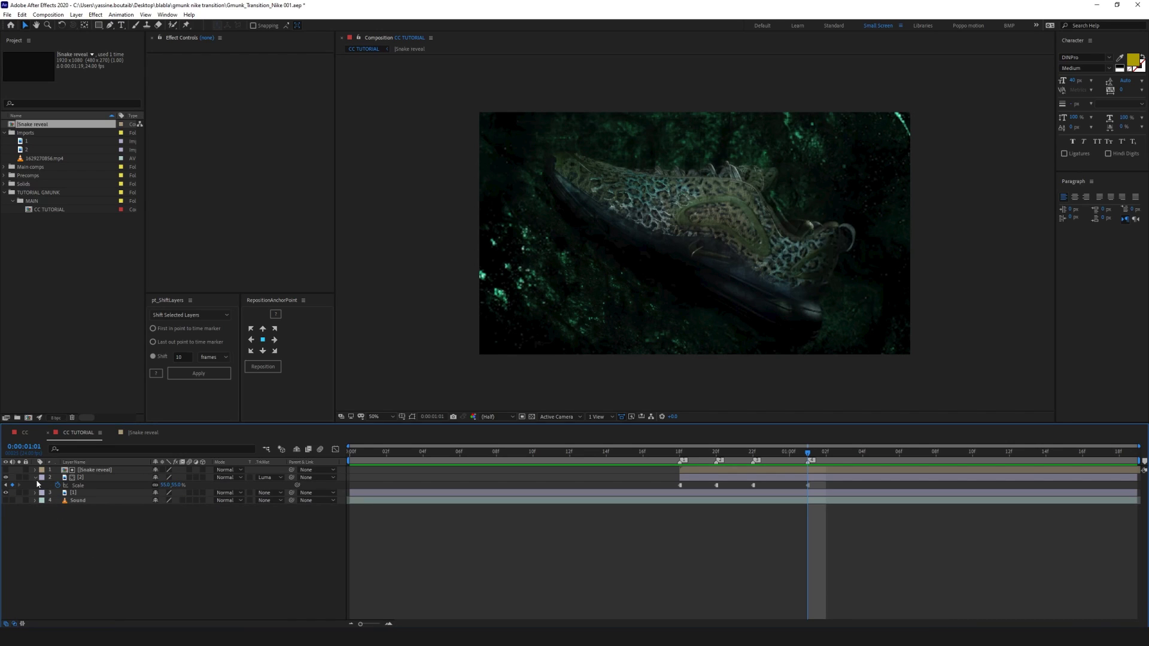
click(35, 478)
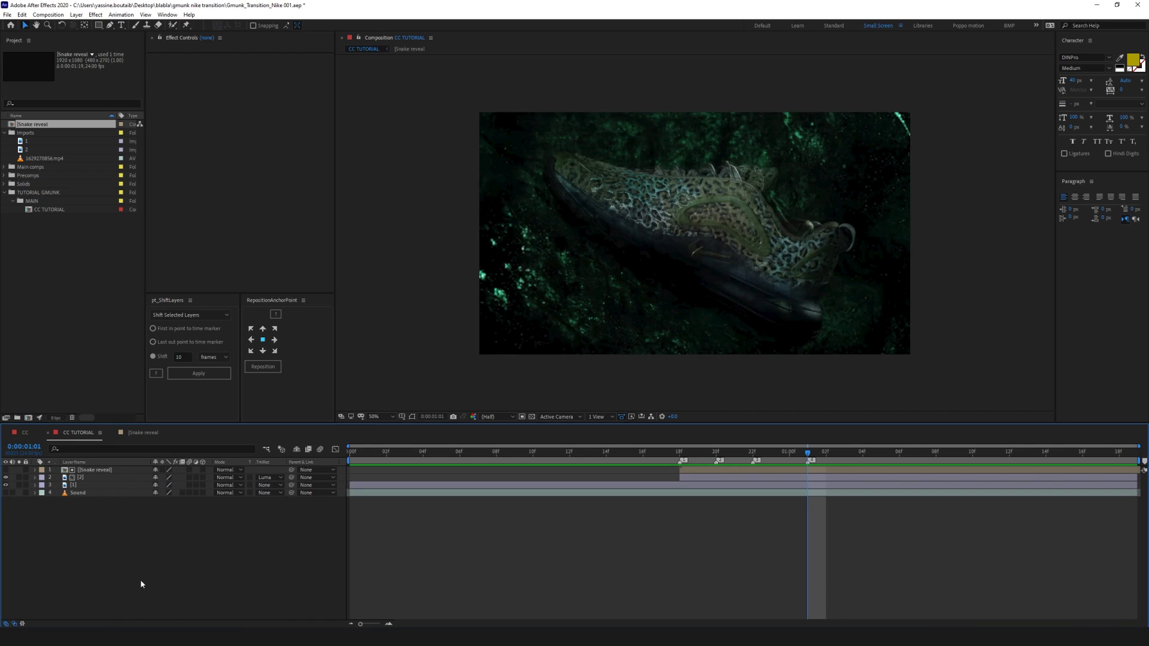
Add image 1 from the Imports folder as the top layer of CC TUTORIAL
click(93, 480)
click(95, 545)
click(57, 326)
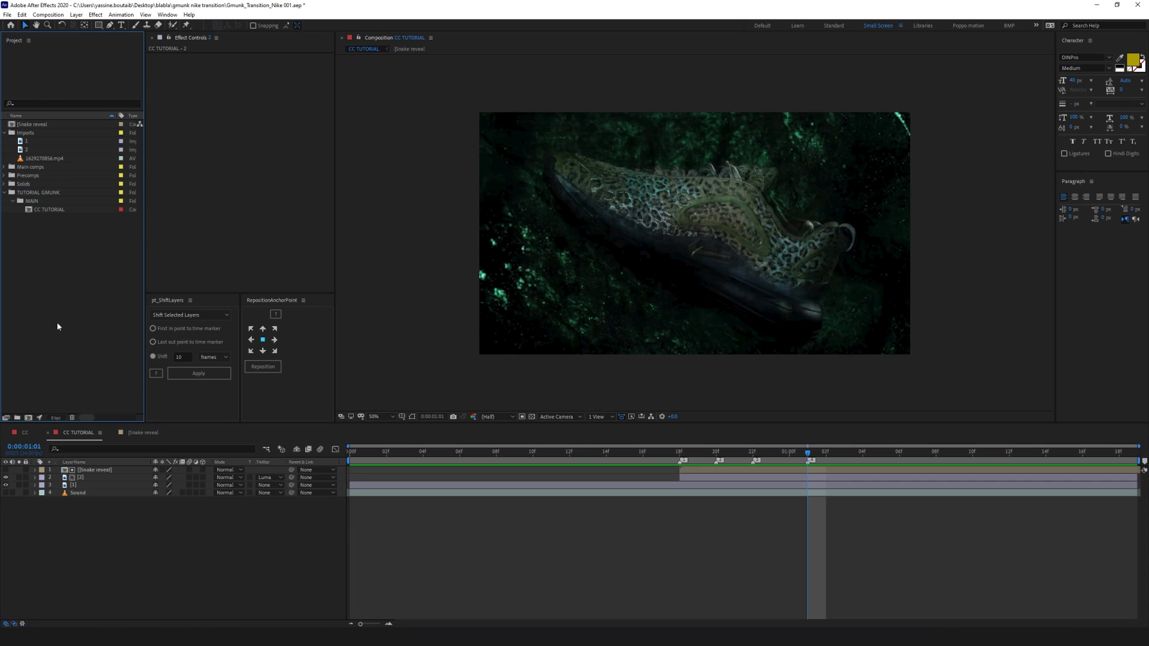
drag(26, 141, 116, 470)
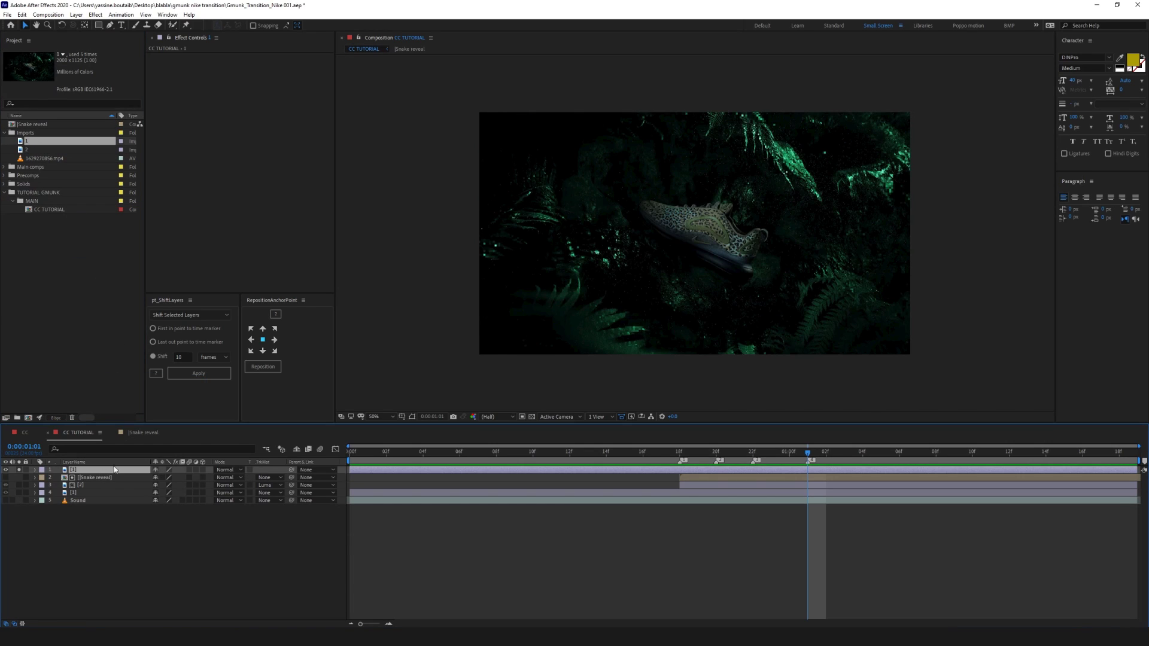
Try different Completion values for a CC Image Wipe effect on the top image 1 layer, and delete the effect
key(ctrl+space)
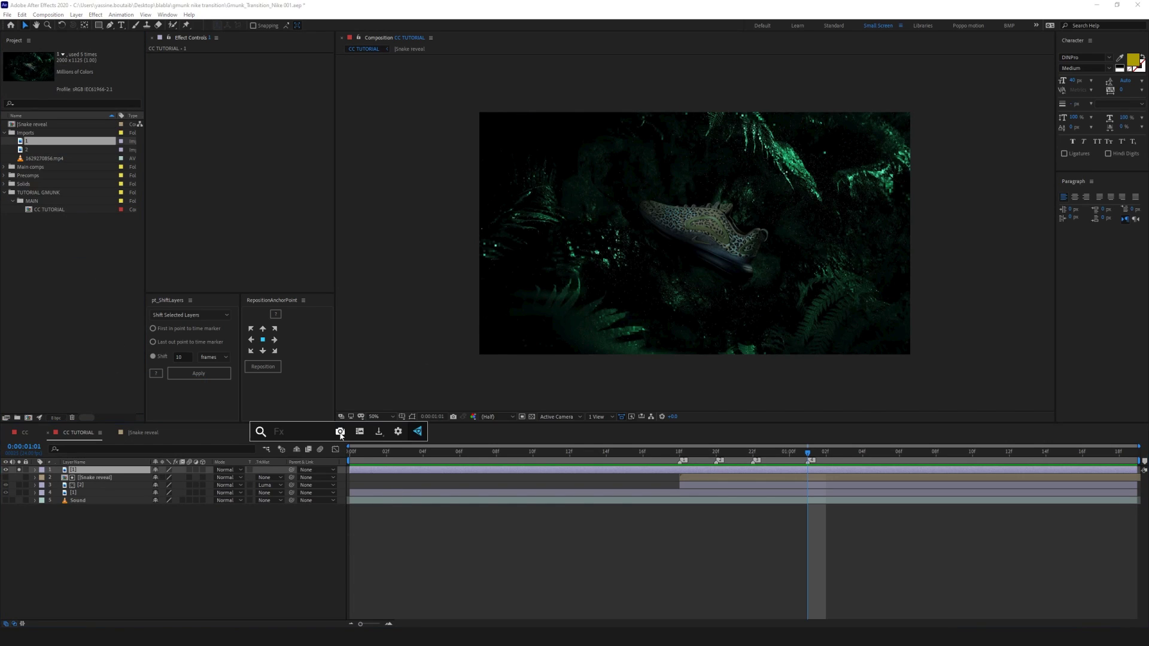
text(image)
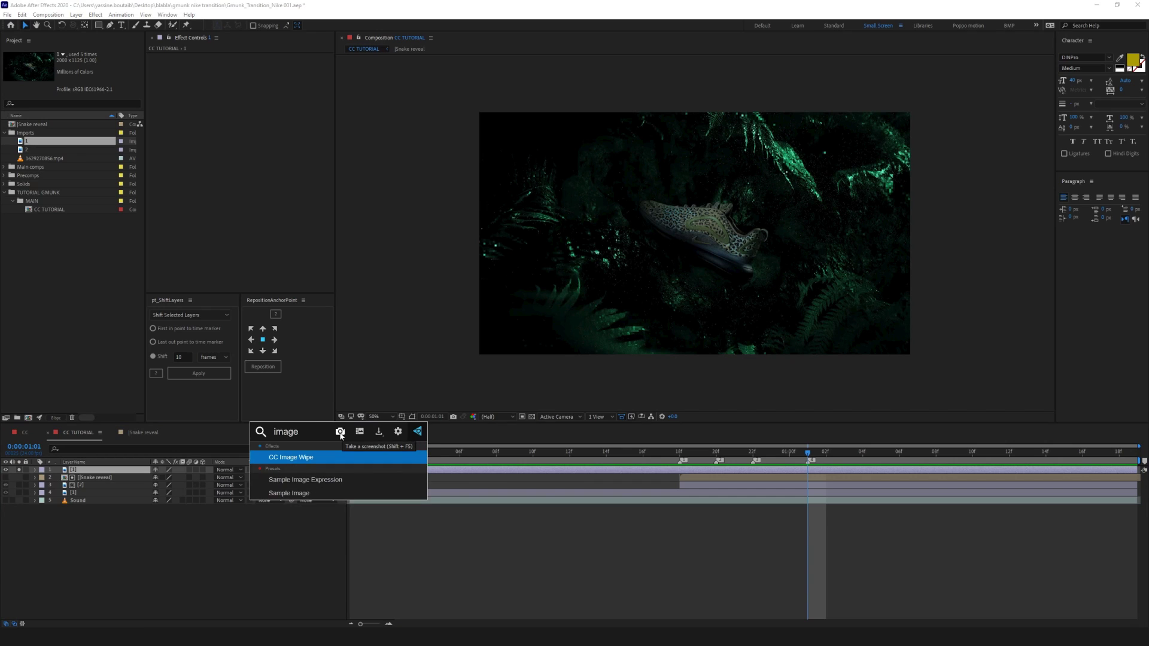
key(Return)
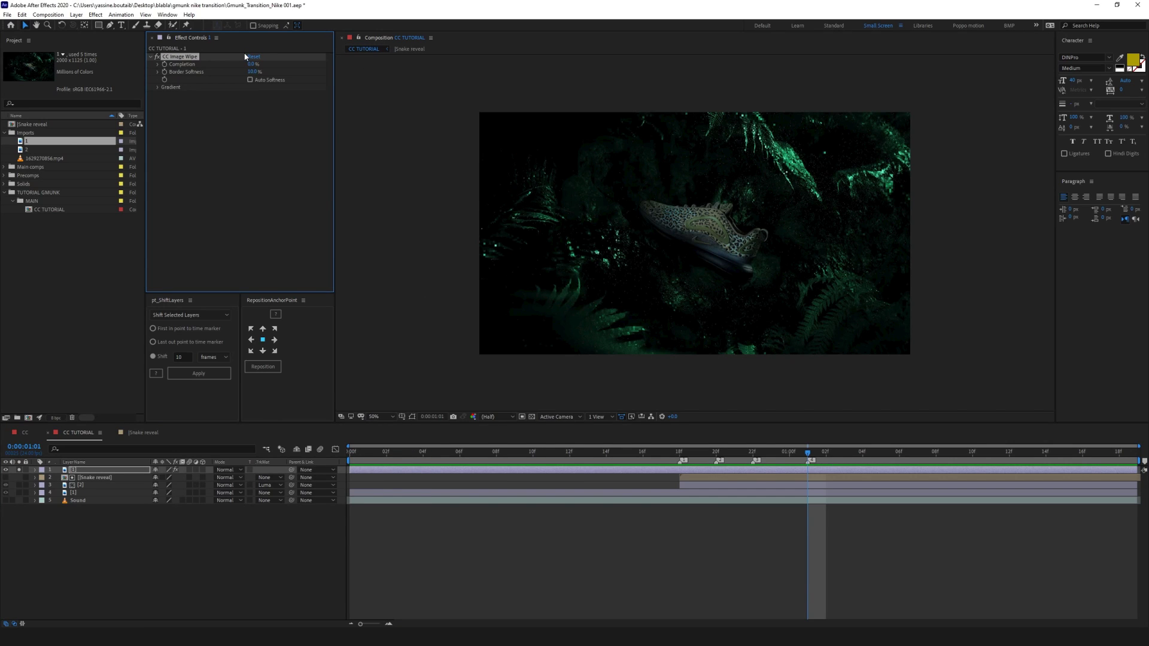
drag(251, 64, 271, 62)
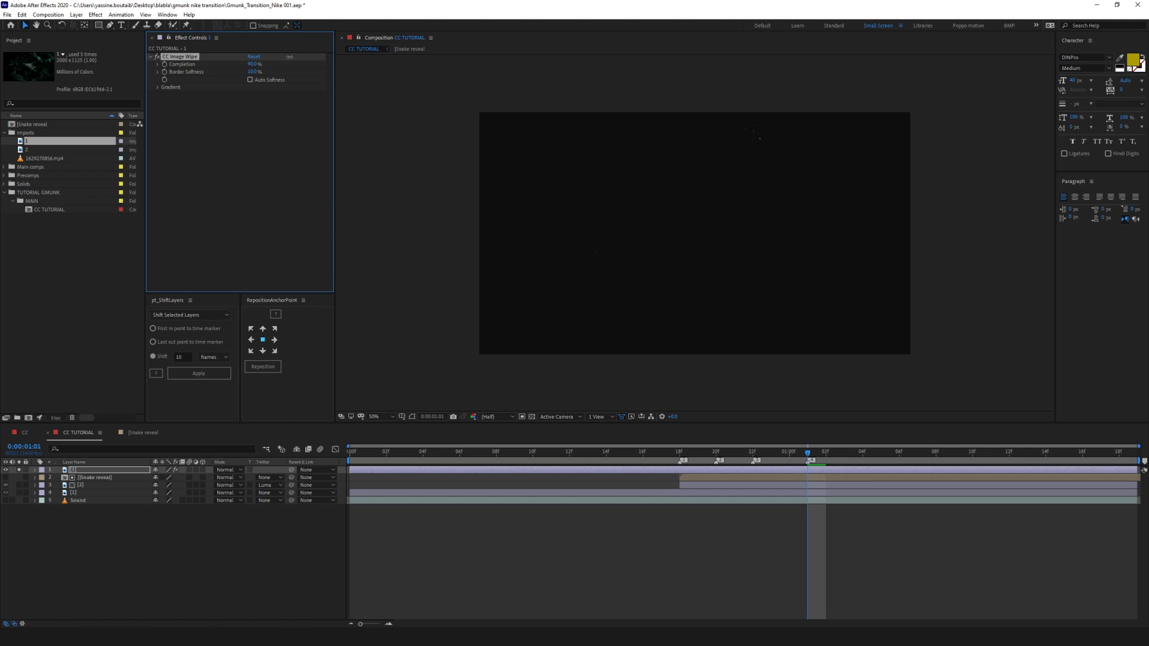
drag(290, 56, 250, 56)
click(254, 57)
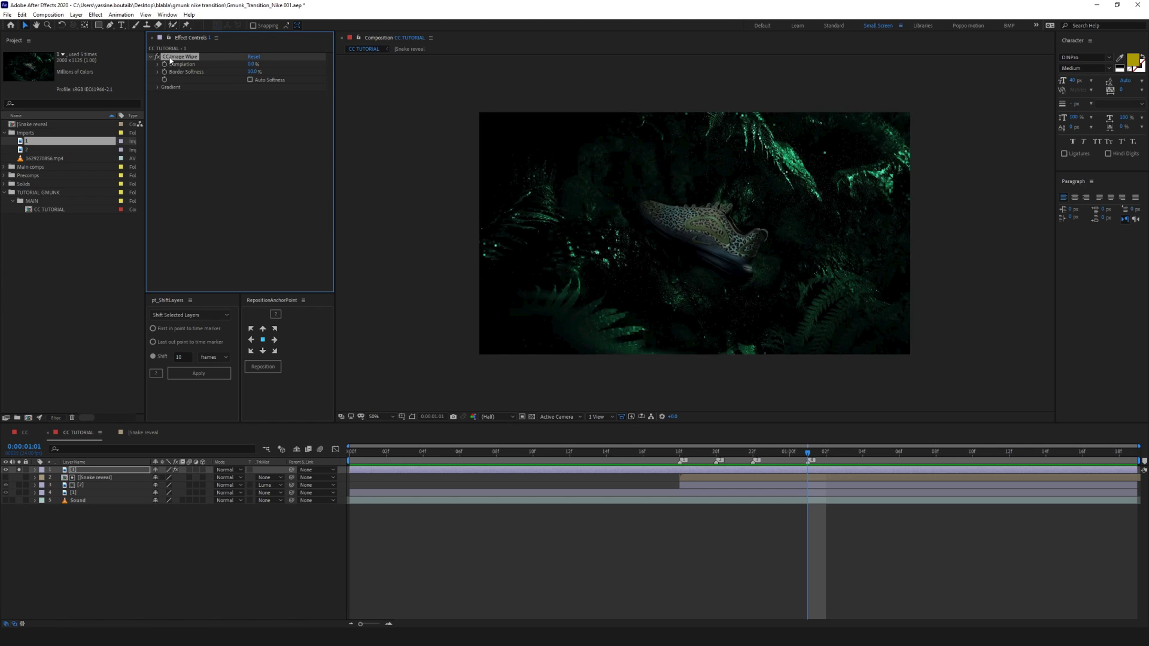
key(Delete)
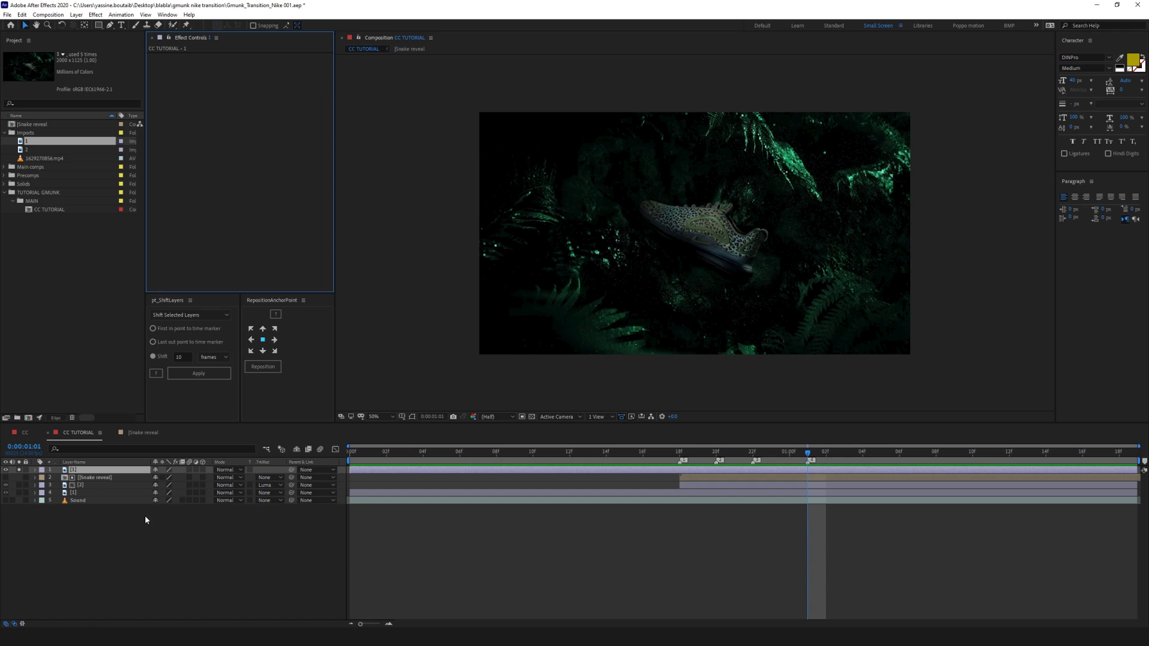
Try 0% opacity on the top image 1 layer, undo the change, and delete that layer
key(t)
drag(159, 479, 109, 474)
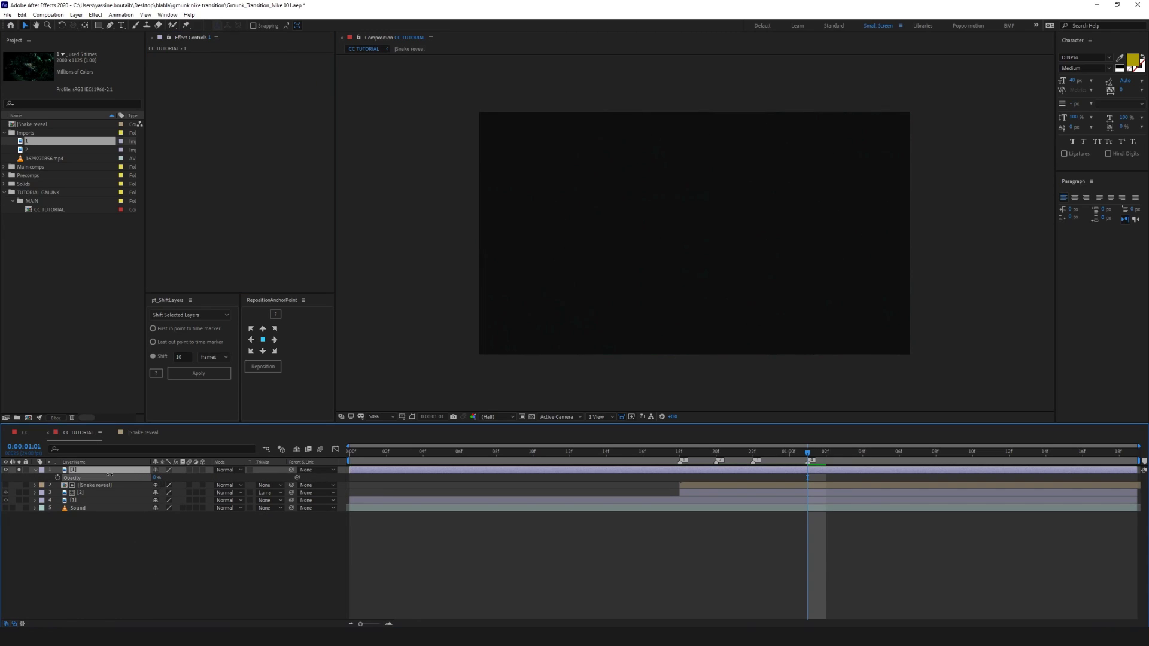
key(ctrl+z)
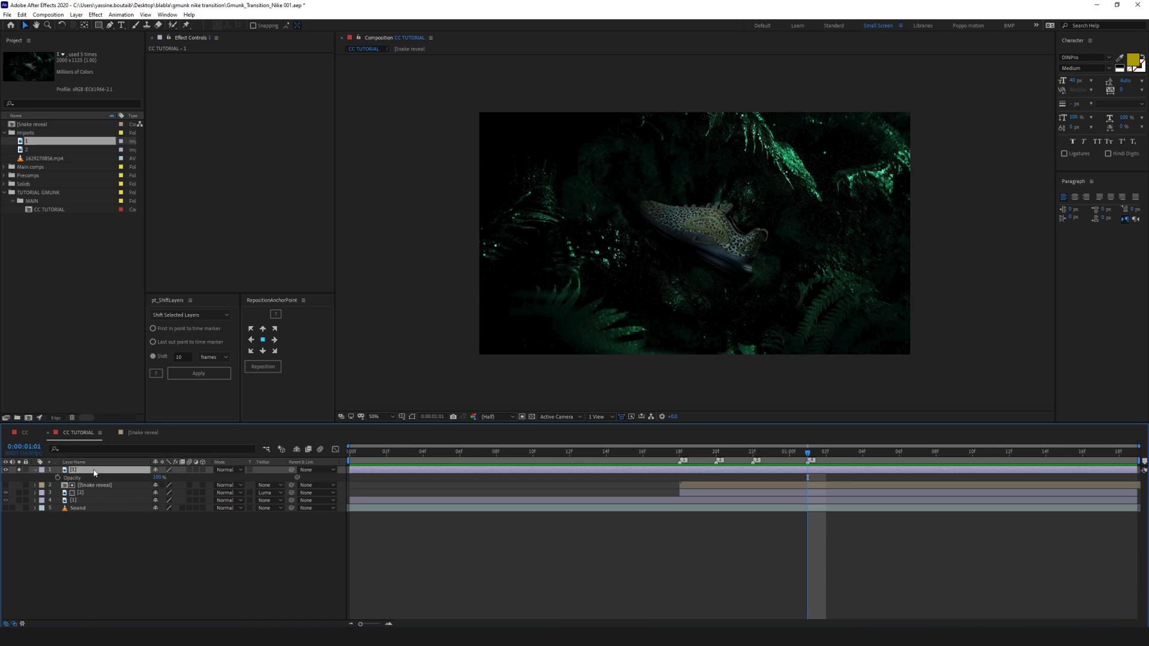
key(Delete)
Apply CC Image Wipe to the image 2 layer and keyframe its Completion at the last marker, 0:00:01:01
click(688, 460)
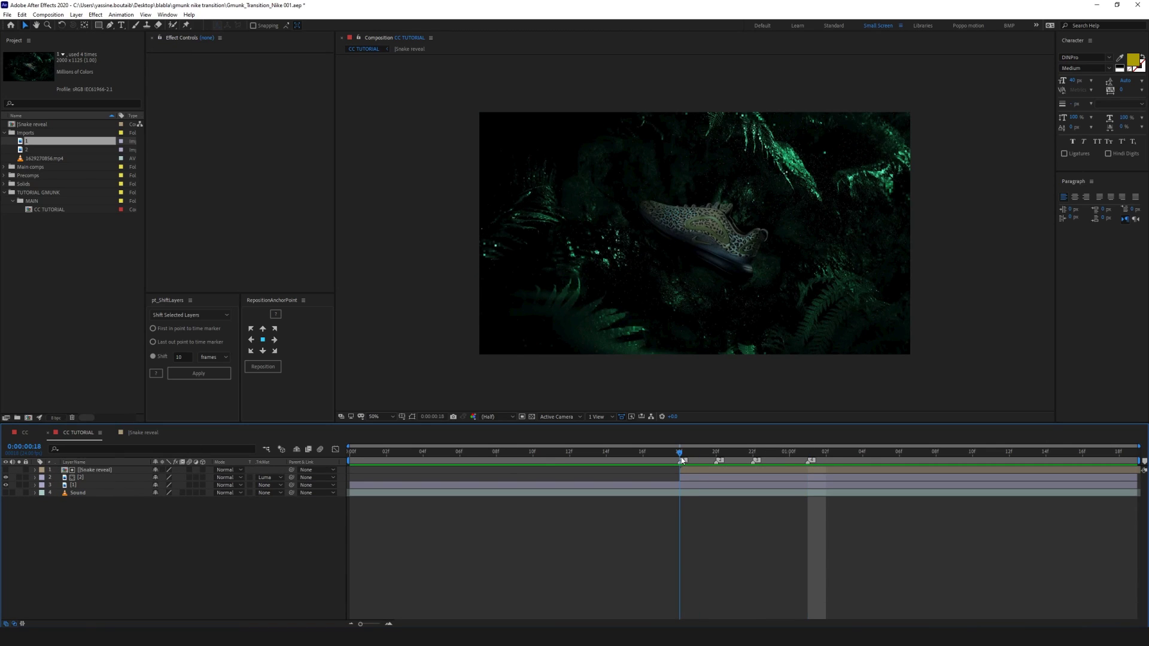
click(809, 461)
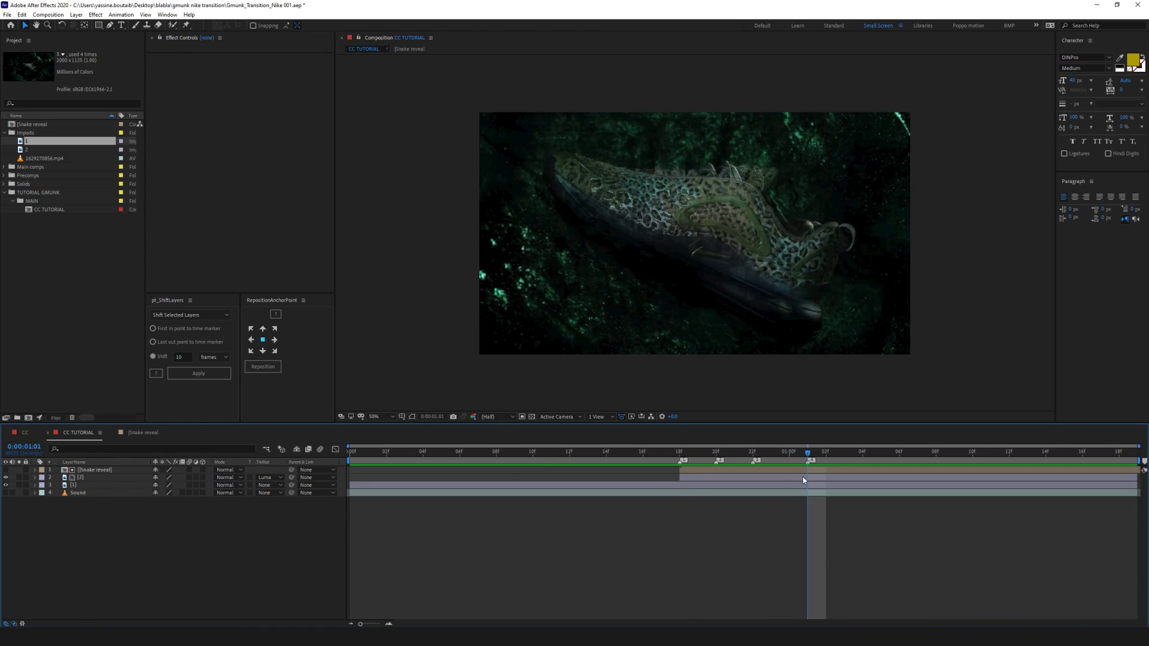
click(803, 478)
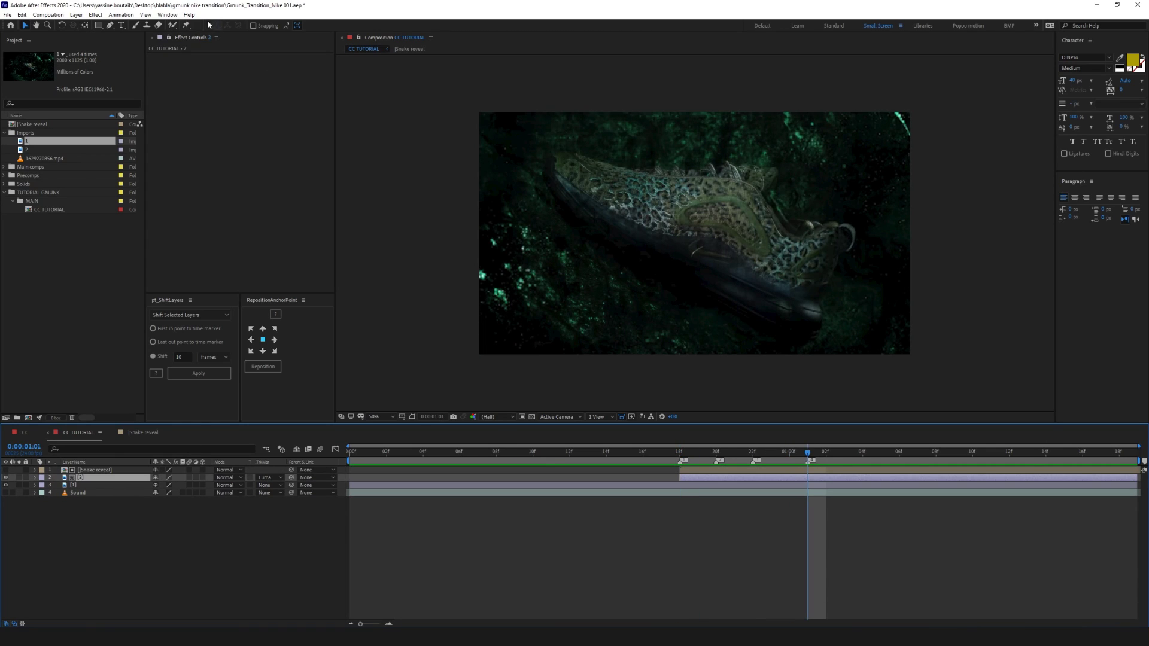
key(ctrl+space)
text(image)
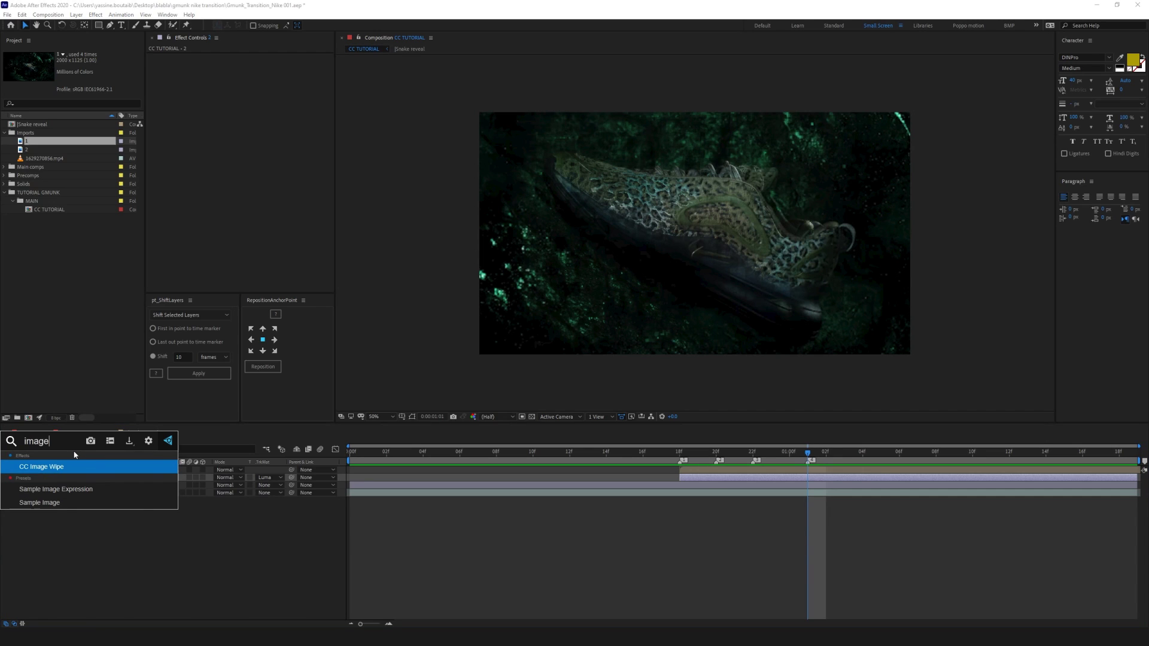
key(Return)
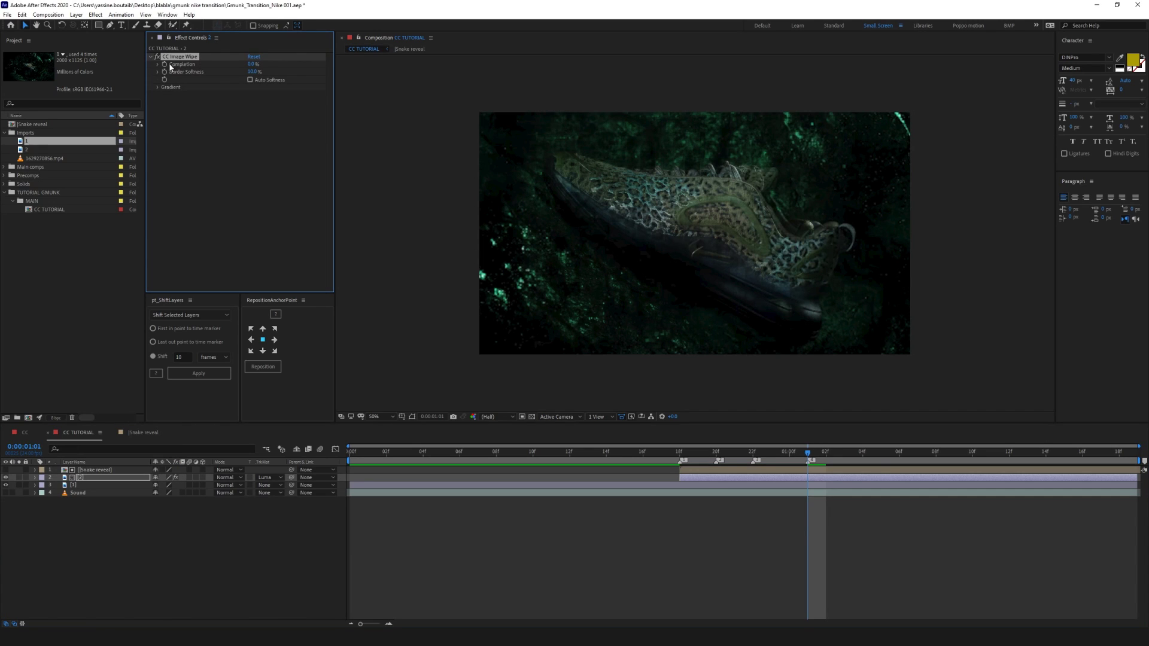
click(165, 64)
key(u)
Solo the image 2 layer, add a 50% Completion keyframe, and place it at 0:00:00:18
mouse_move(759, 456)
mouse_down()
mouse_move(714, 457)
mouse_move(753, 457)
mouse_up()
click(19, 478)
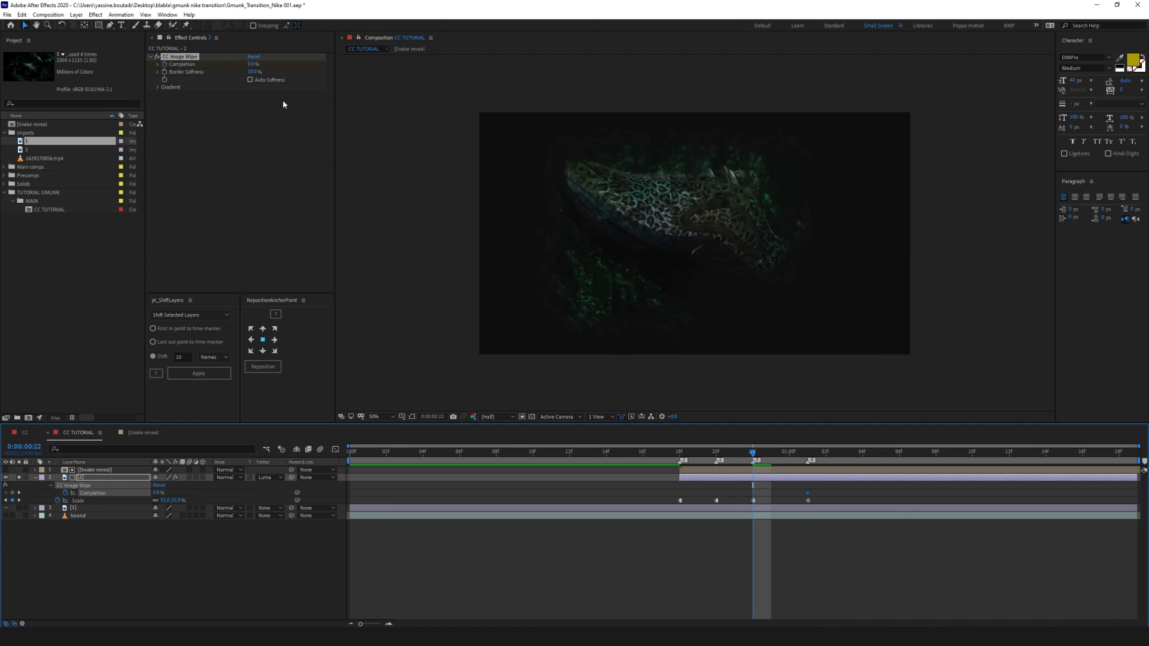
click(253, 64)
text(50)
key(Return)
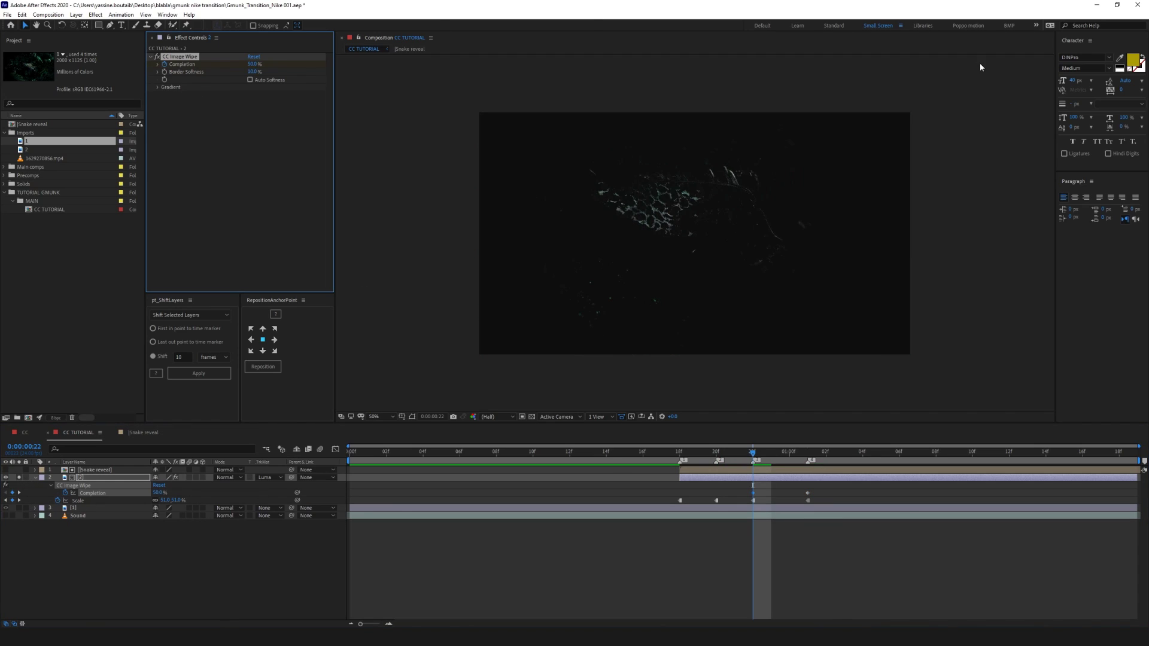
drag(753, 493, 771, 457)
Preview the animated image wipe on the soloed image 2 layer and in the full transition
click(169, 80)
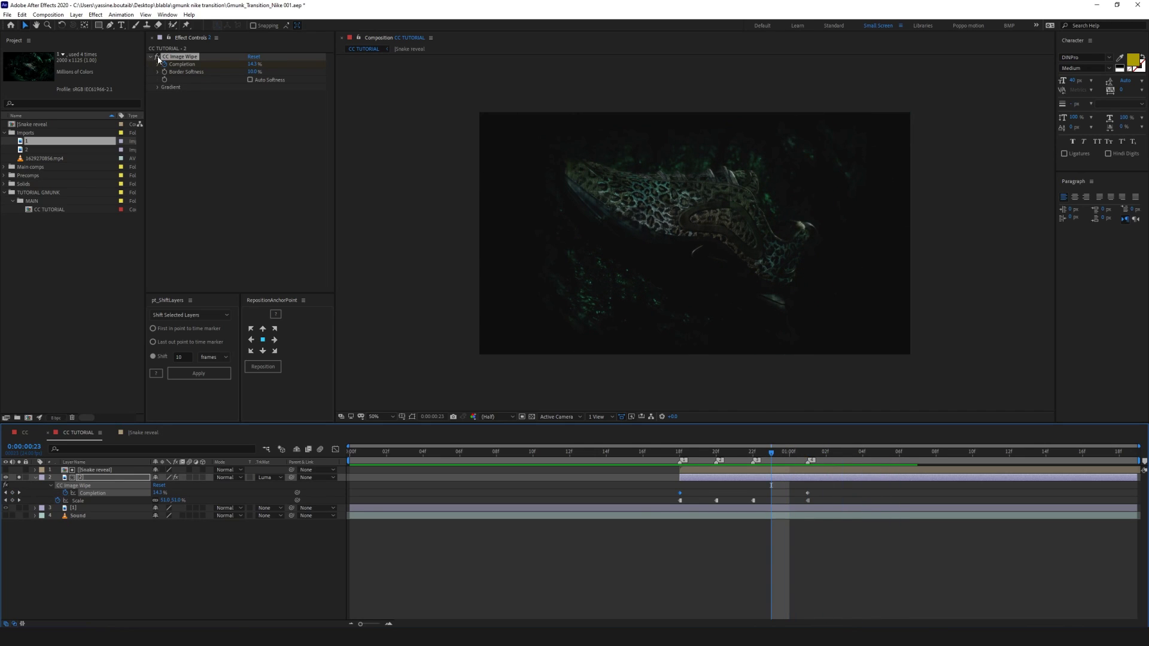
key(j)
key(j)
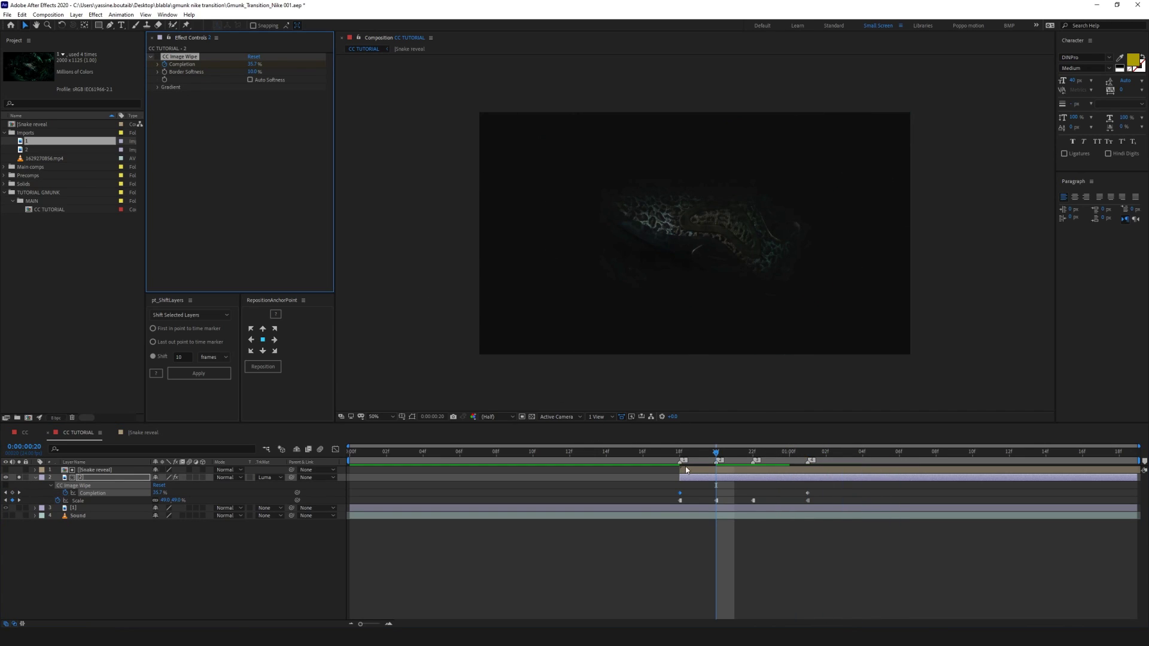
drag(681, 456, 496, 459)
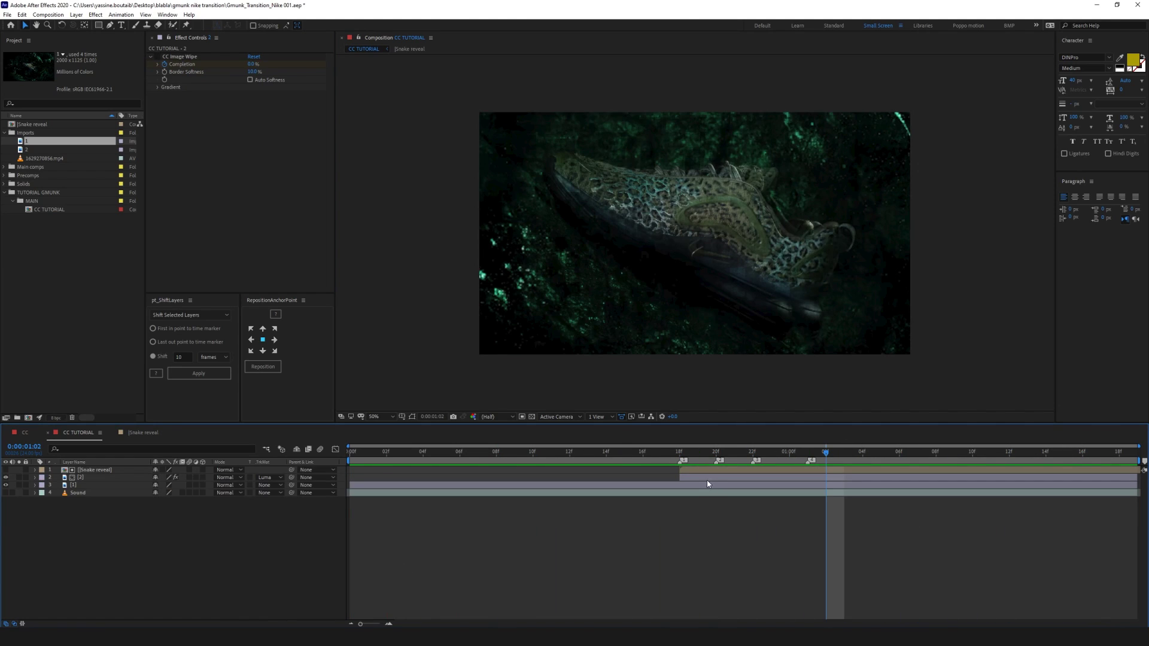
drag(709, 453, 862, 452)
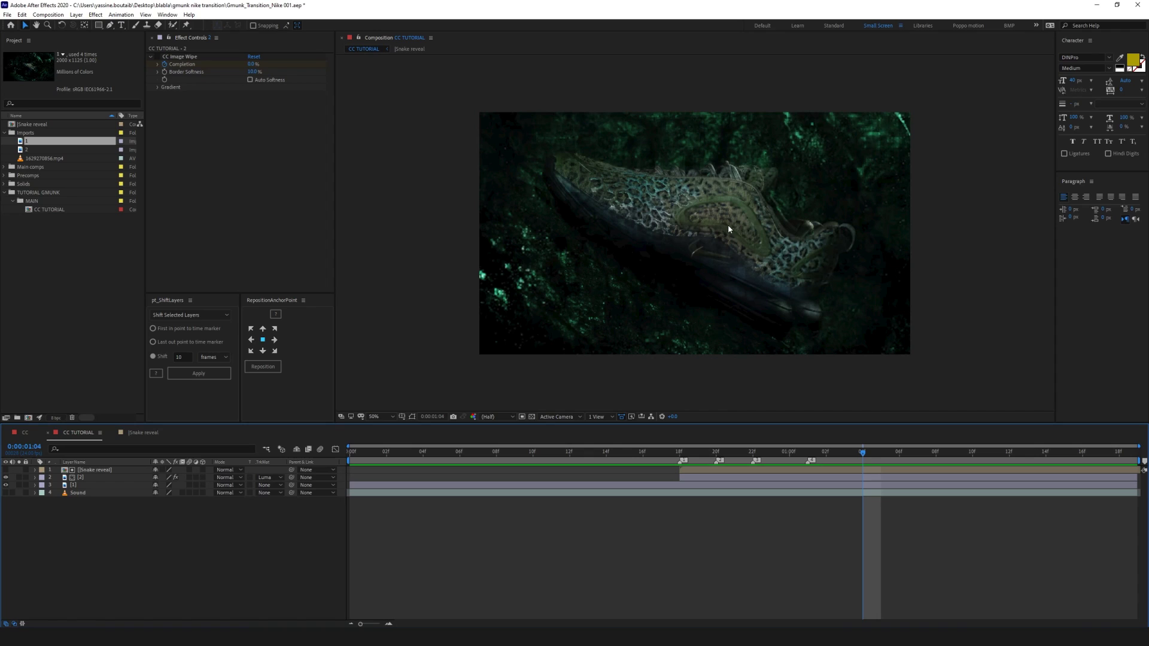
Apply the Displacement Map effect to the image 2 layer
click(814, 480)
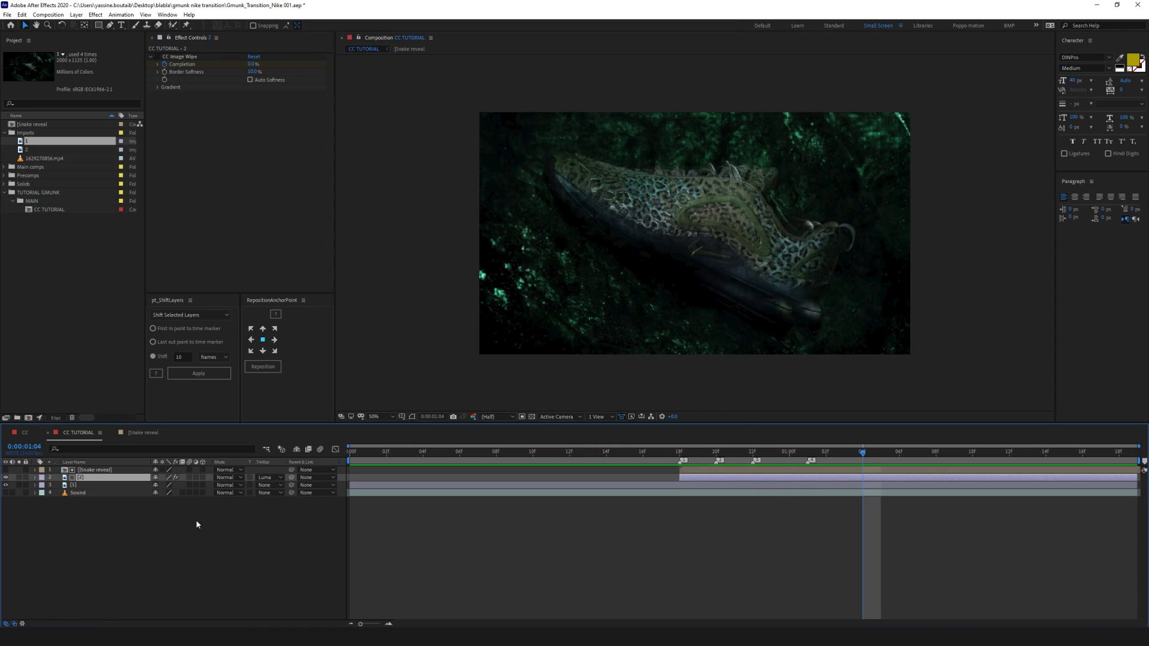
key(ctrl+space)
text(dis)
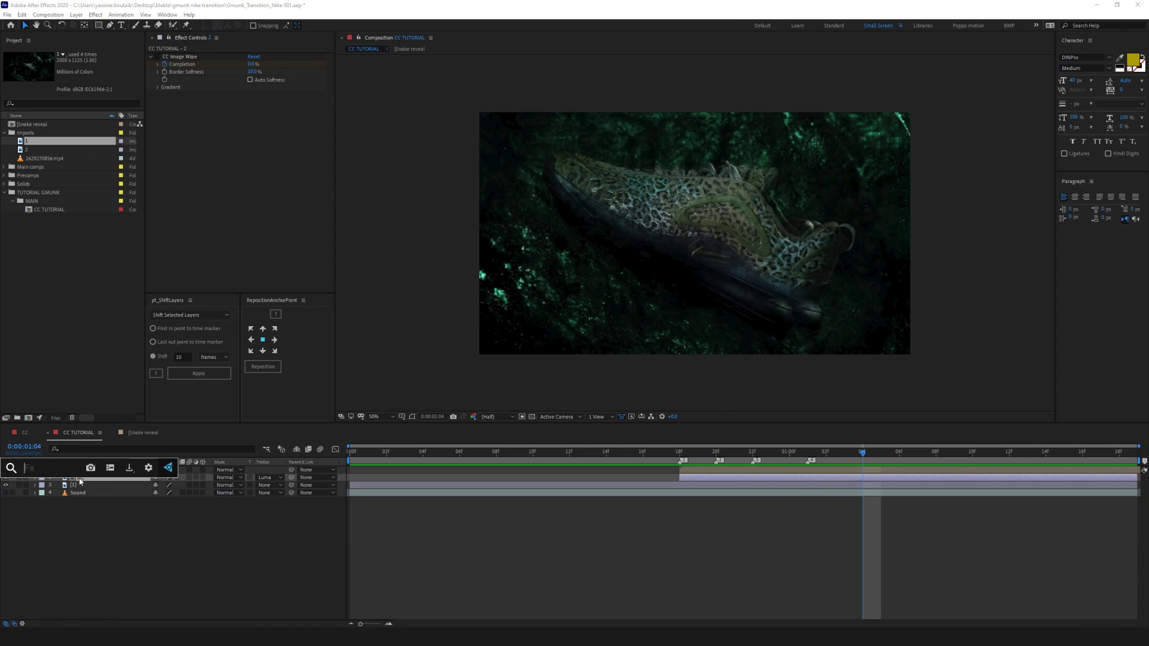
key(Down)
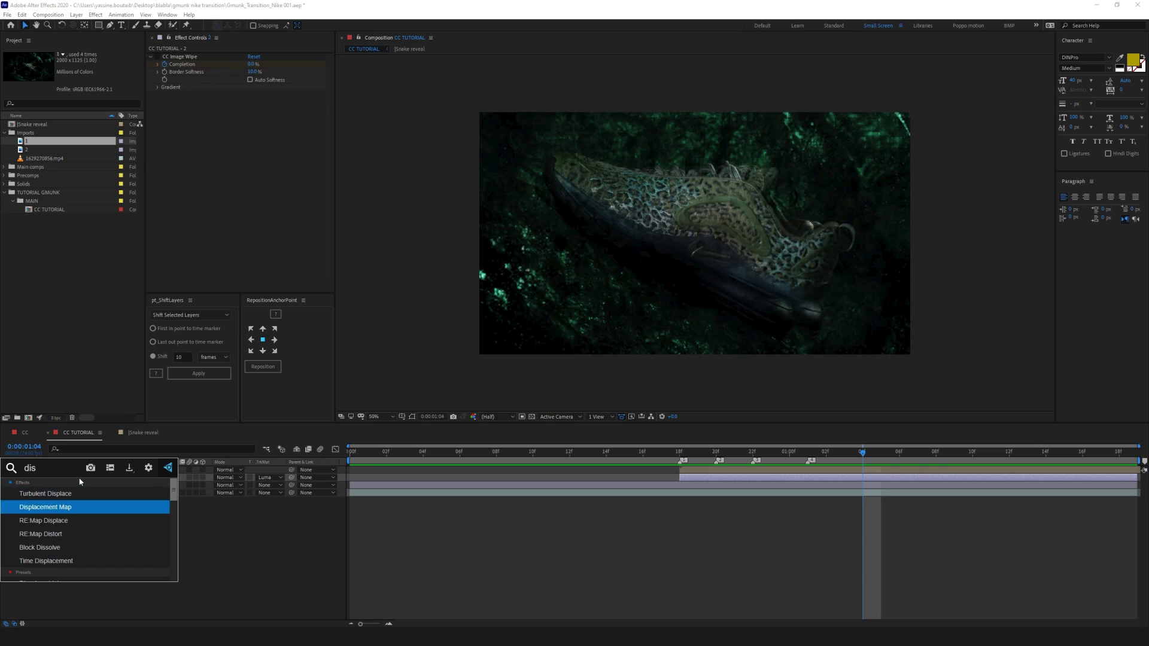
key(Return)
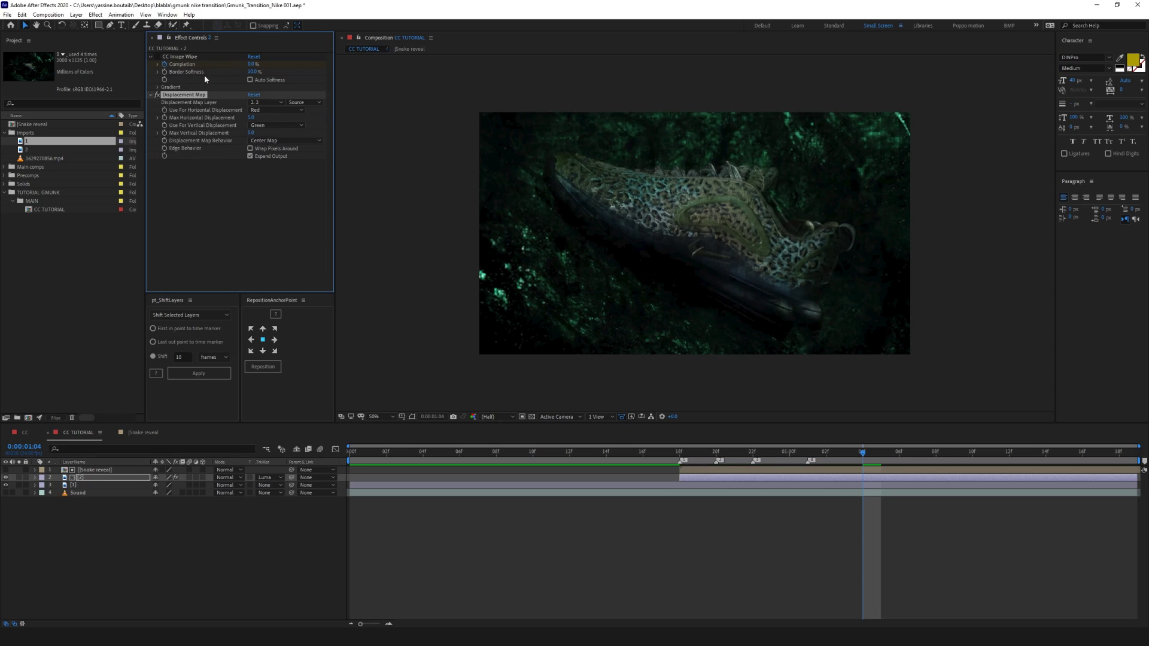
Try horizontal and vertical displacement with a Displacement Map on a temporary image 1 layer, and delete that layer
click(20, 477)
click(27, 149)
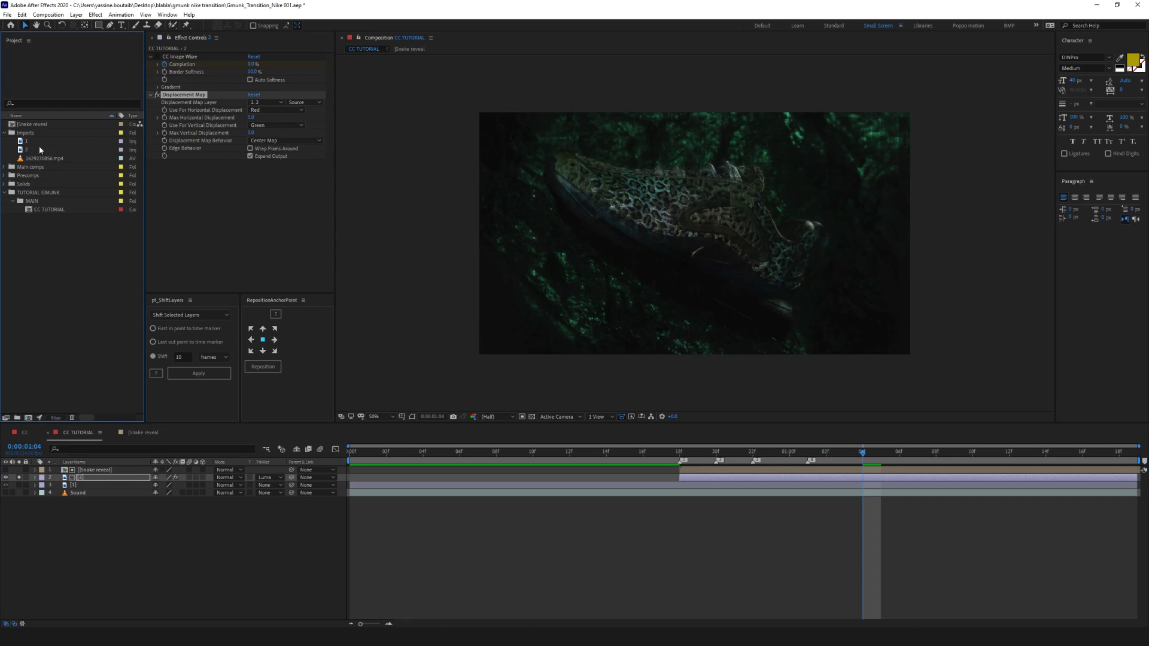
click(34, 142)
drag(33, 143, 43, 429)
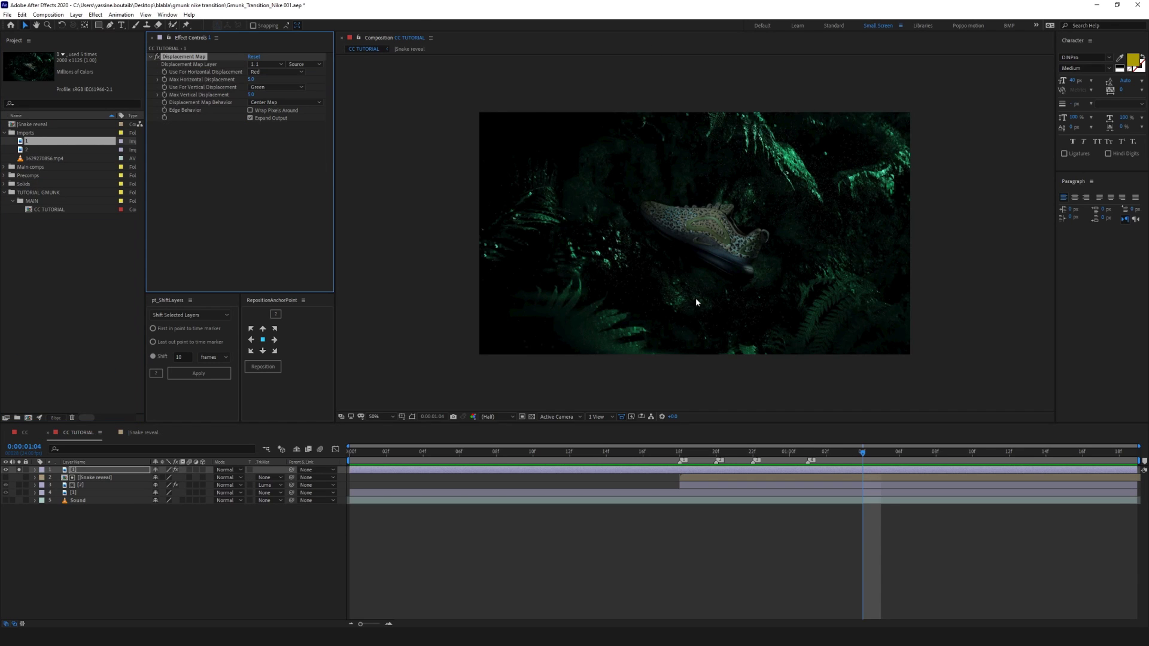
scroll(695, 296, up, 1)
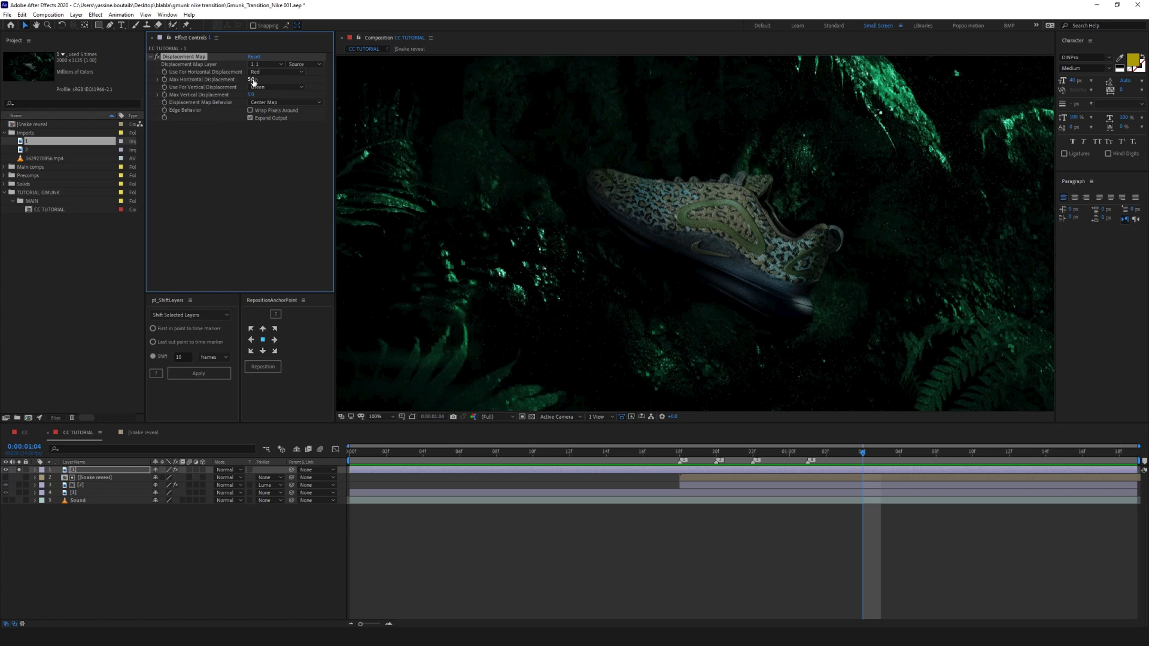
mouse_move(252, 79)
mouse_down()
mouse_move(461, 86)
mouse_move(227, 87)
mouse_move(241, 87)
mouse_up()
scroll(577, 225, down, 2)
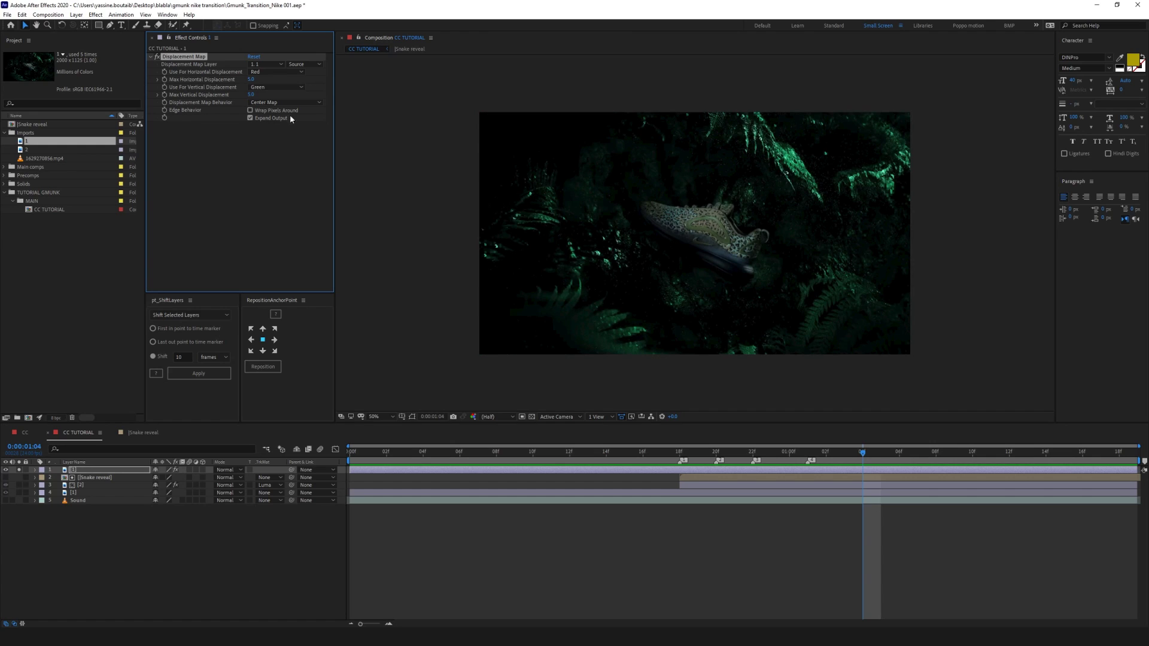
drag(250, 95, 308, 138)
drag(254, 95, 289, 162)
key(Delete)
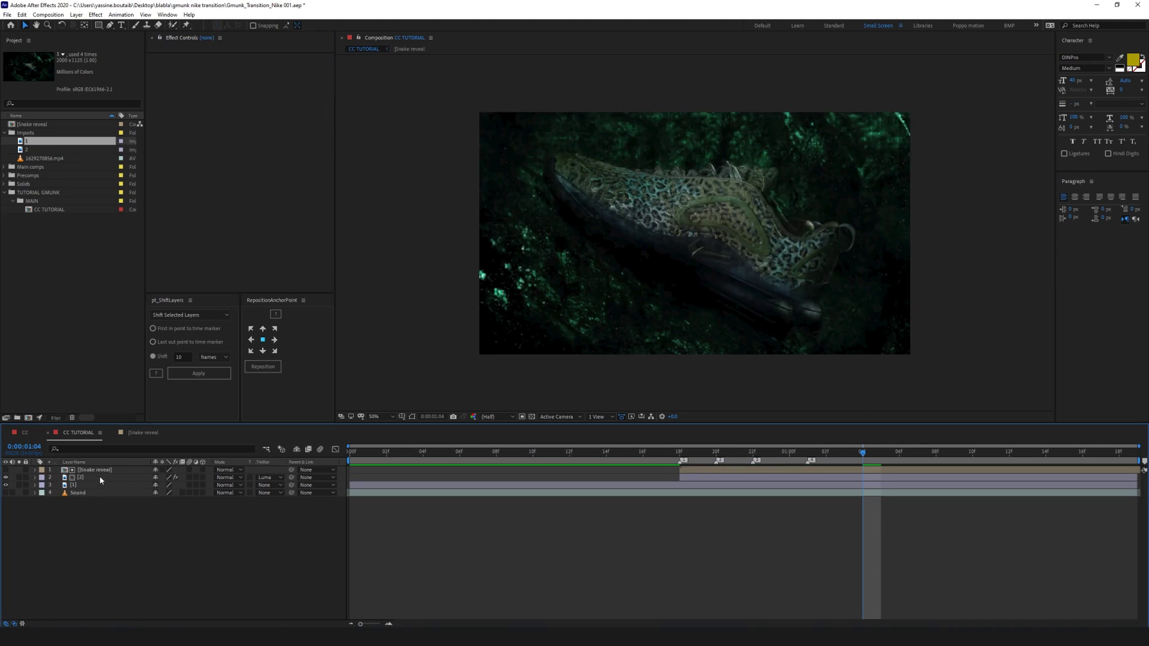
Set the image 2 layer's Max Horizontal Displacement and Max Vertical Displacement to 50
click(99, 477)
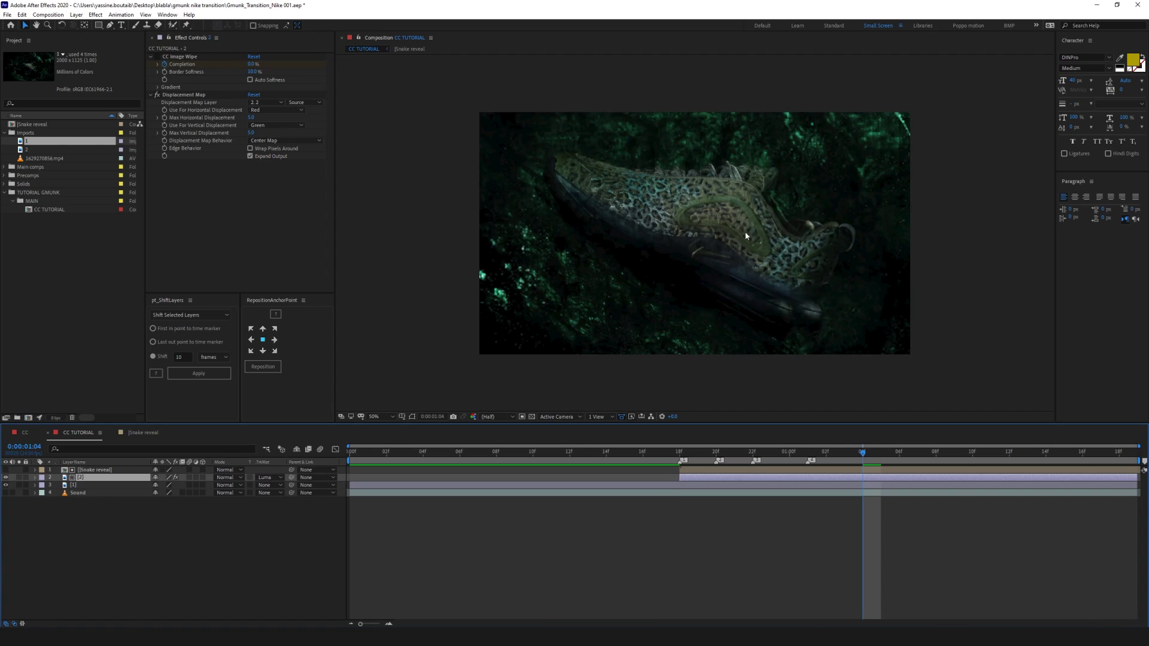
click(251, 117)
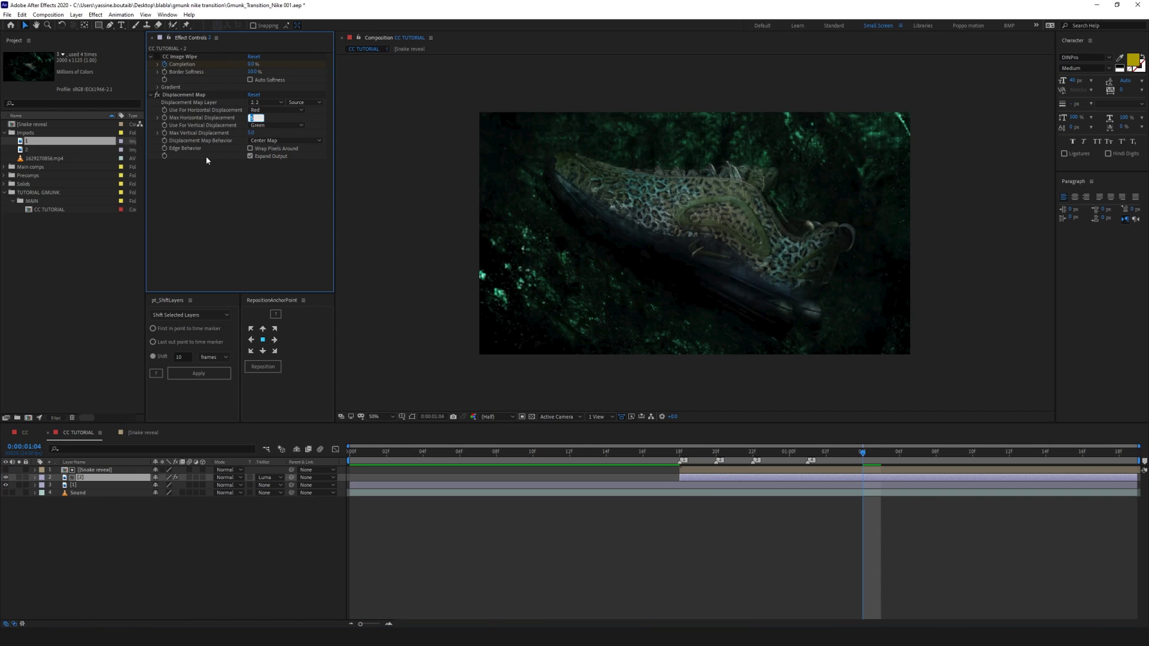
text(50)
key(Tab)
text(50)
key(Return)
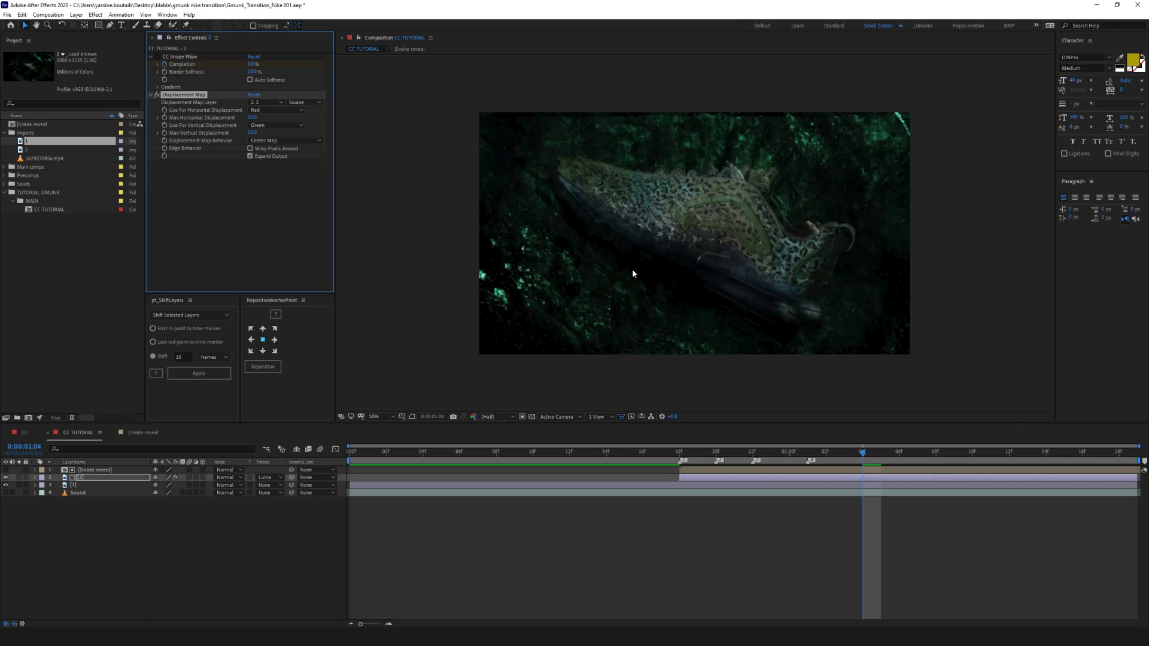
Keyframe both maximum displacement values at the image 2 layer's start, 0:00:00:18, and reveal the layer's keyframes
key(i)
click(163, 120)
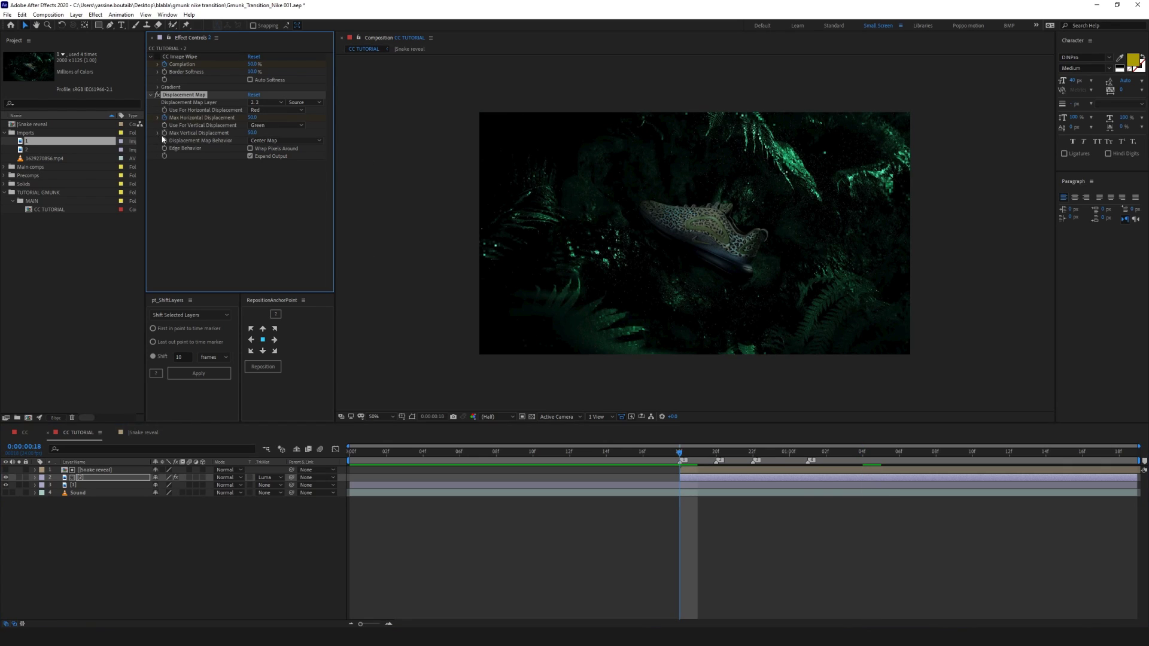
key(u)
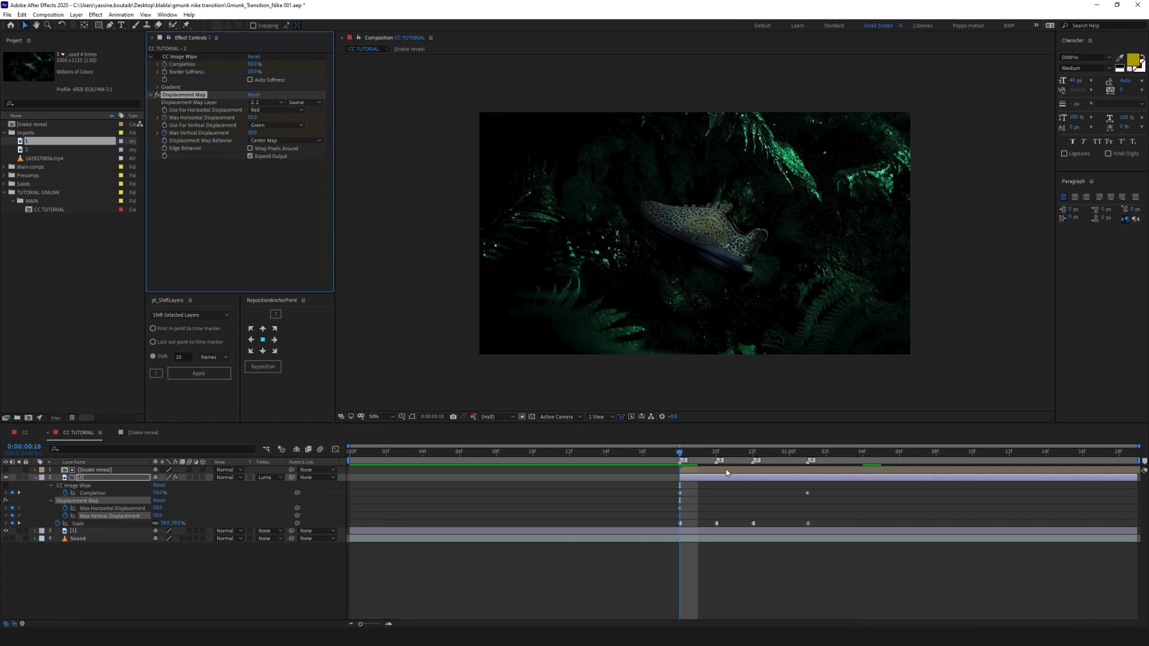
Set Max Horizontal Displacement and Max Vertical Displacement to 0 at 0:00:01:10 on the image 2 layer
drag(679, 453, 976, 474)
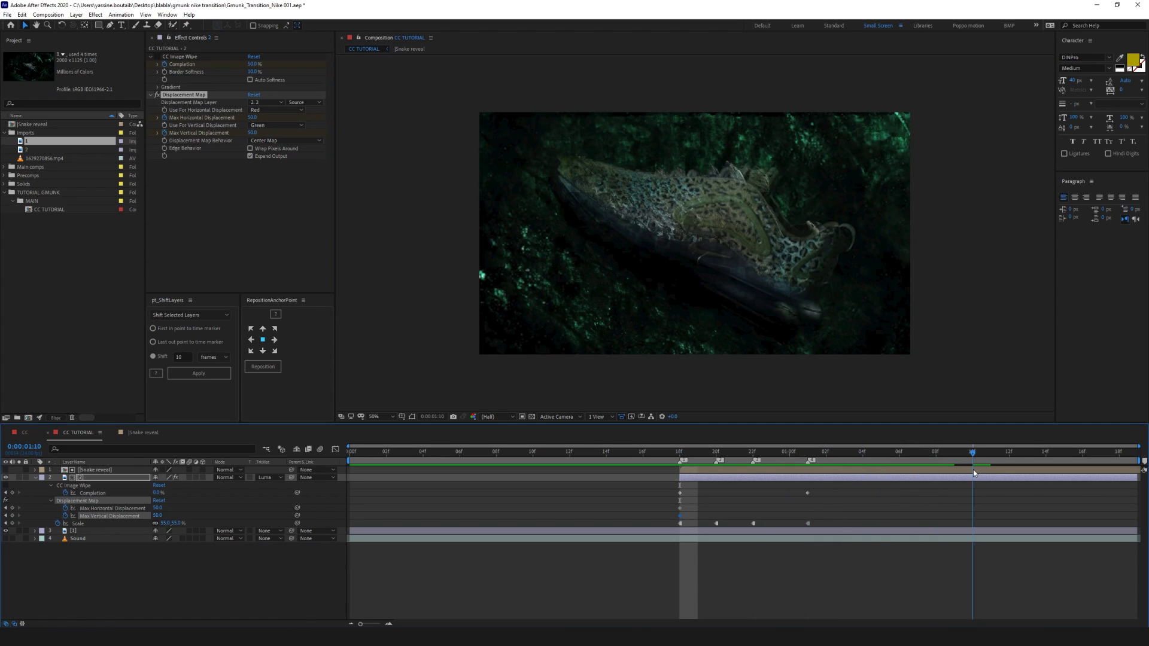
click(252, 117)
text(0)
key(Tab)
text(0)
key(Return)
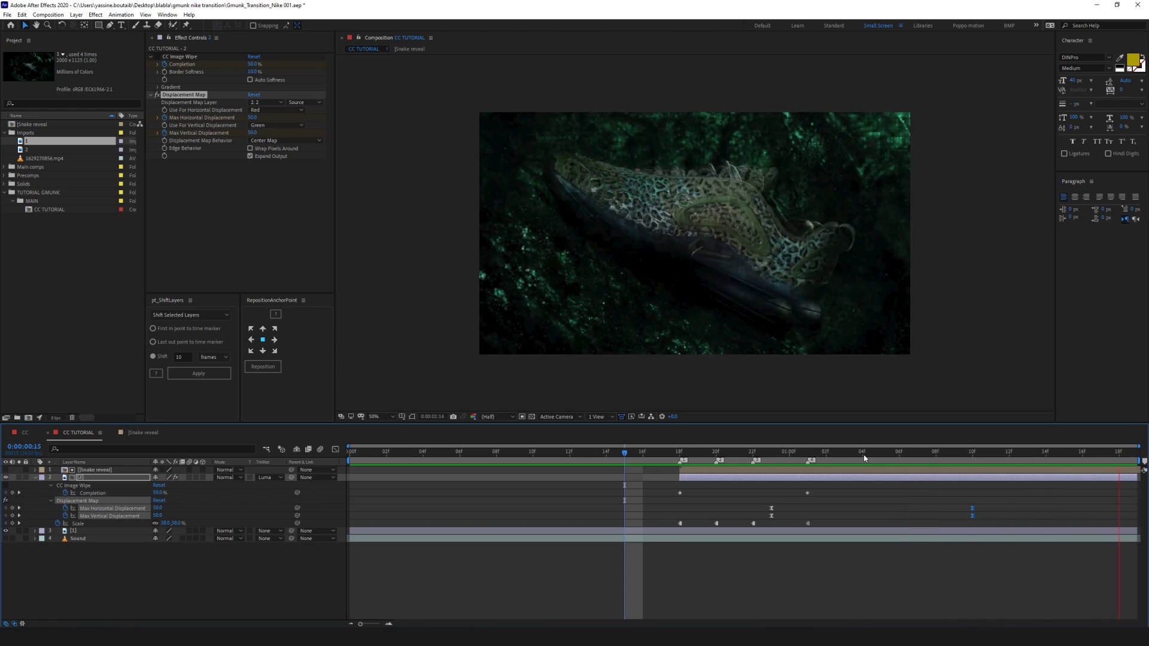
Move both maximum displacement end keyframes to 0:00:01:05, shift the Max Horizontal Displacement keyframes two frames later, and preview
click(828, 453)
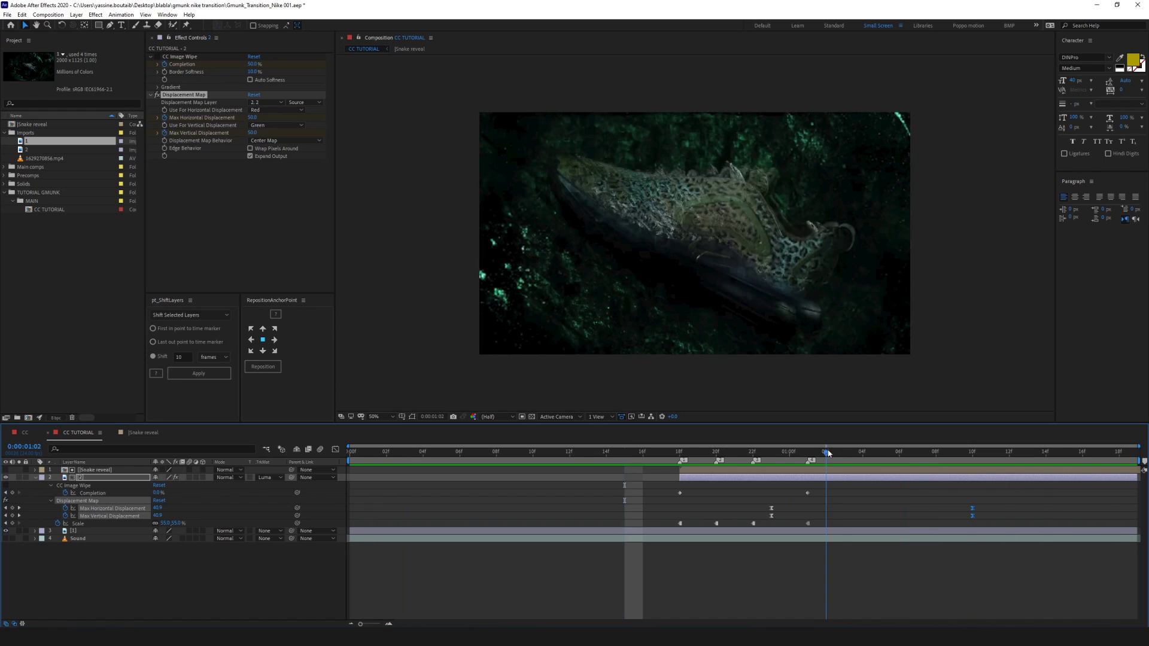
drag(972, 508, 880, 512)
key(space)
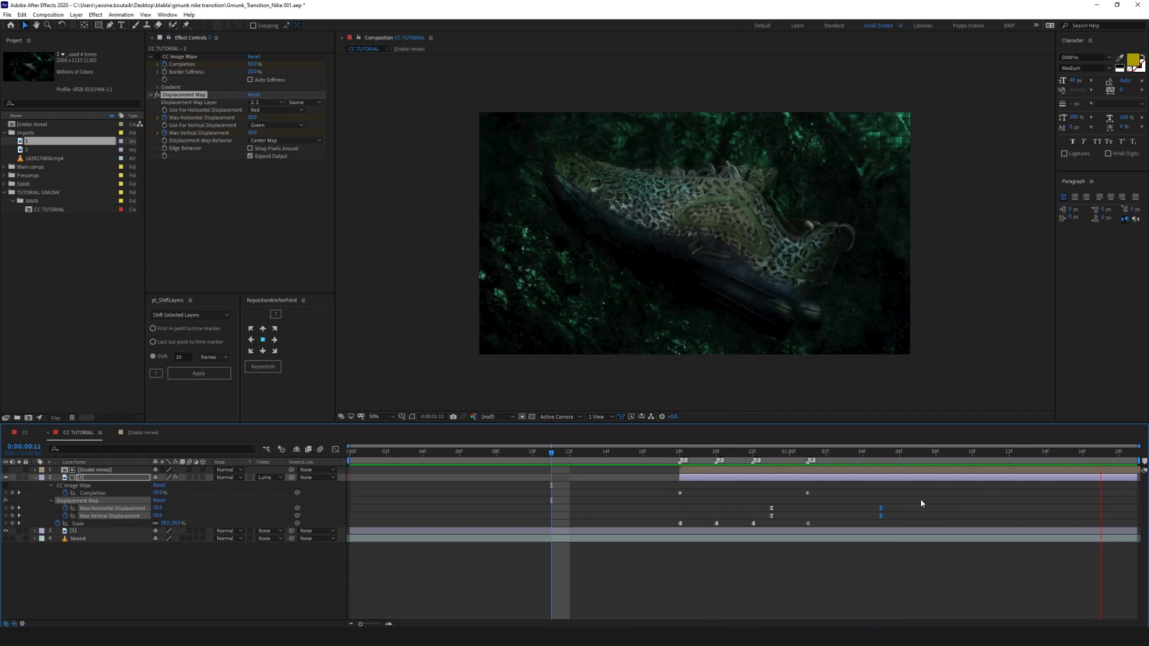
key(space)
drag(784, 507, 803, 508)
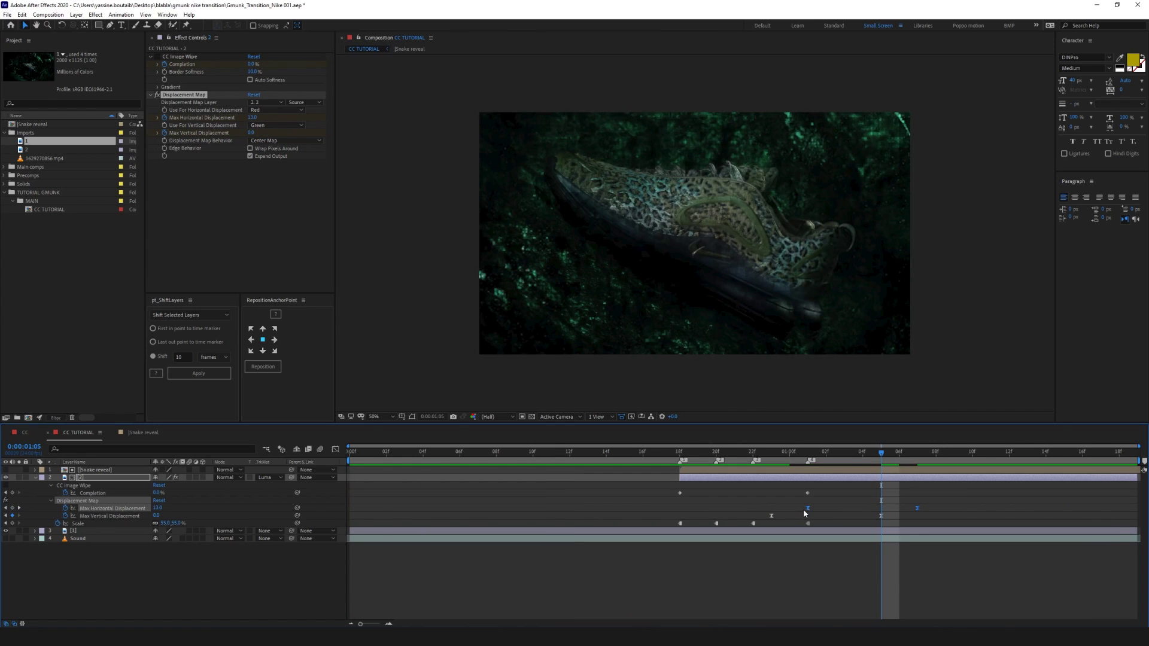
key(space)
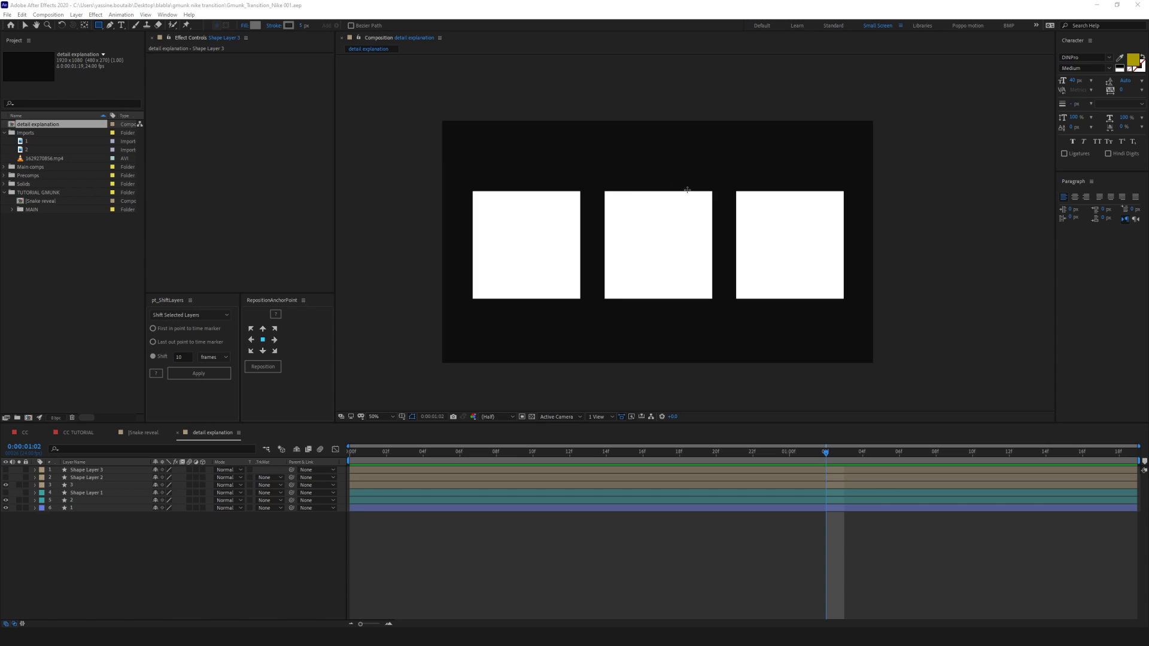
Center the anchor point of layer 1 in the detail explanation composition
click(659, 5)
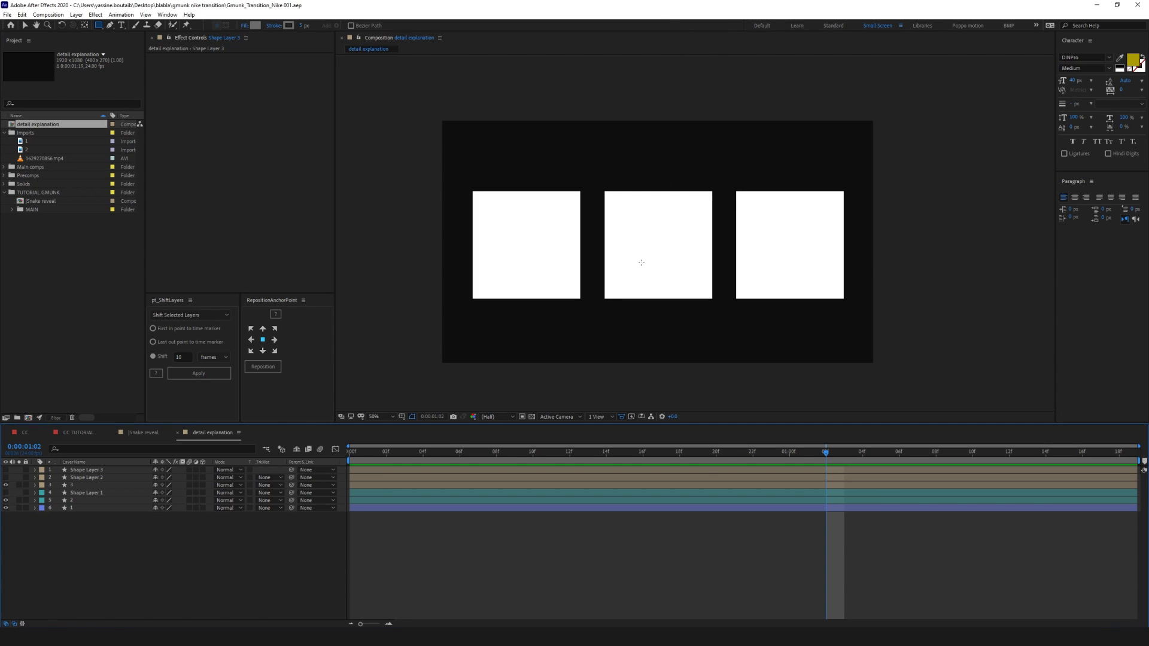
key(v)
click(495, 273)
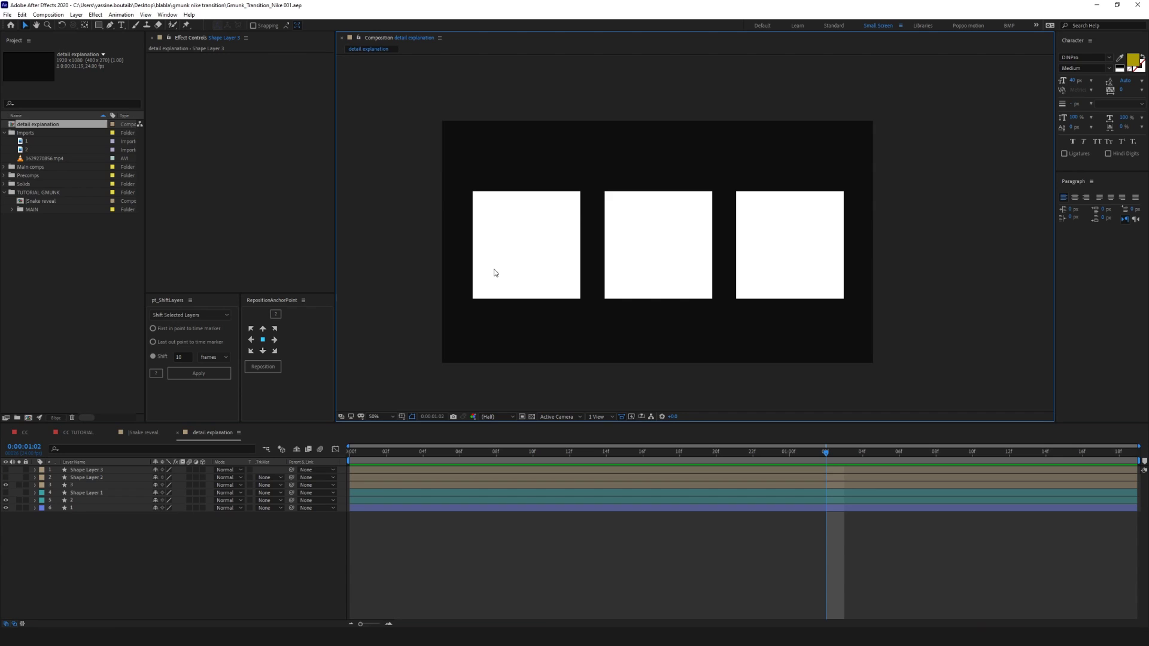
click(84, 508)
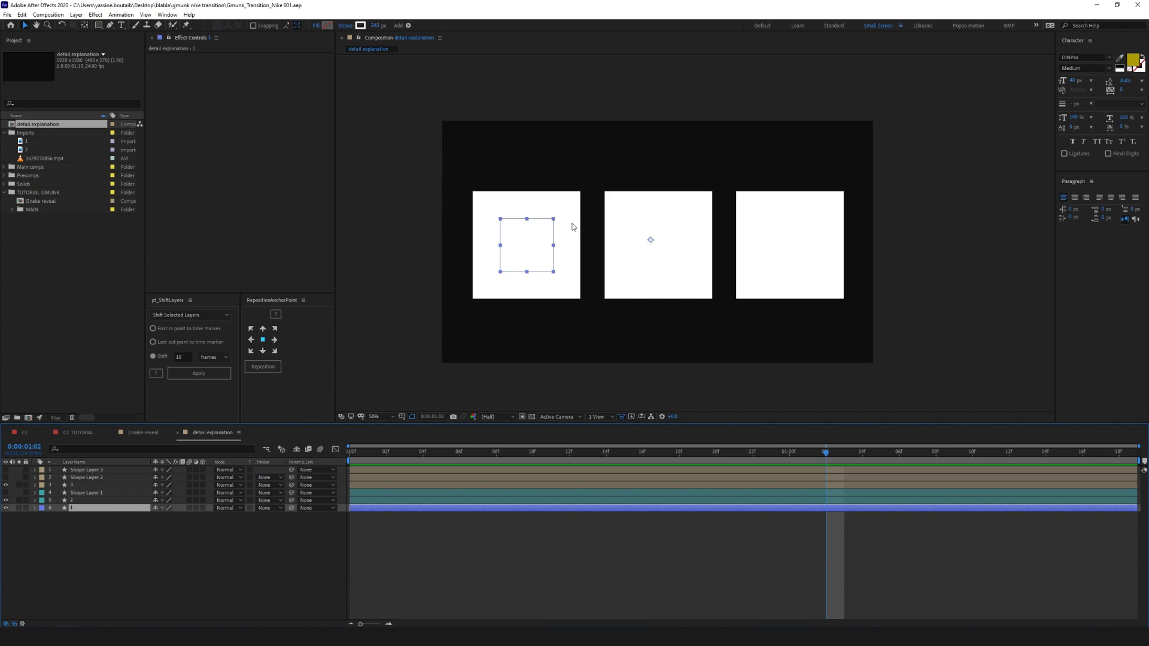
key(ctrl+alt+Home)
click(120, 599)
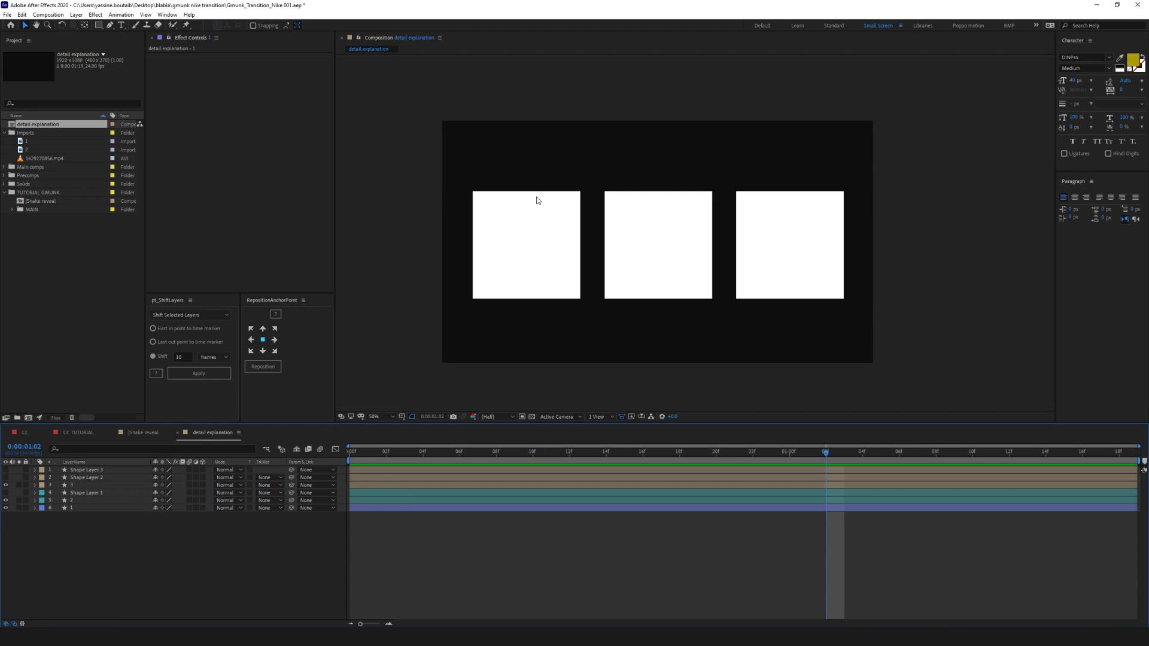
click(661, 204)
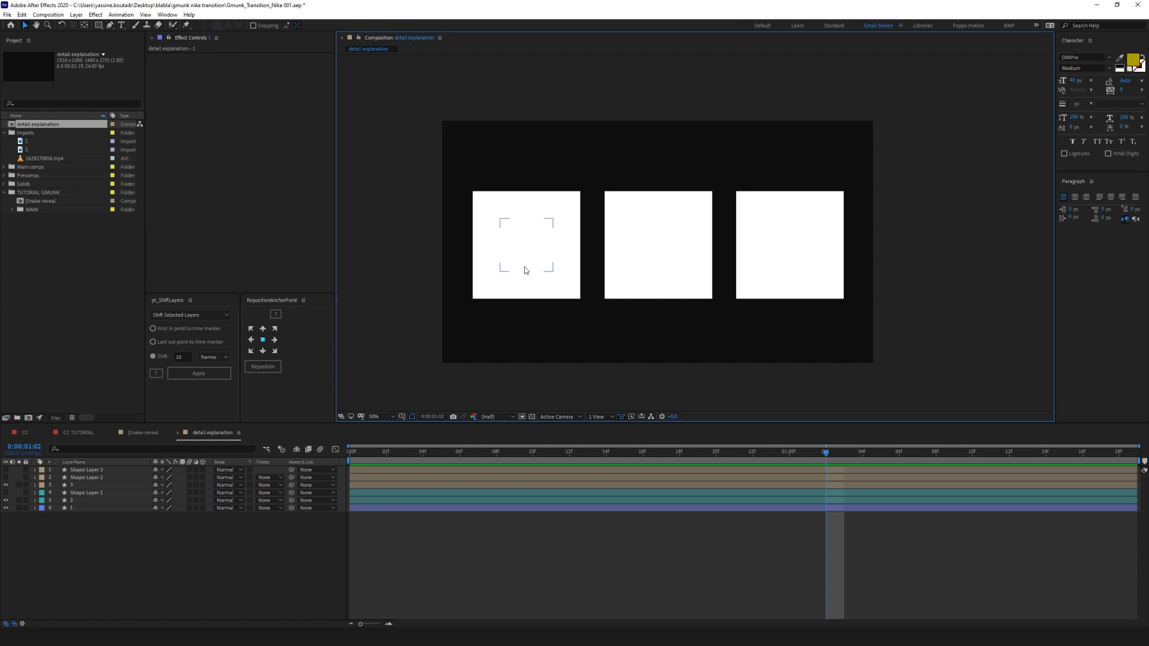
Make Shape Layer 1, Shape Layer 2 and Shape Layer 3 visible in the detail explanation composition
click(6, 492)
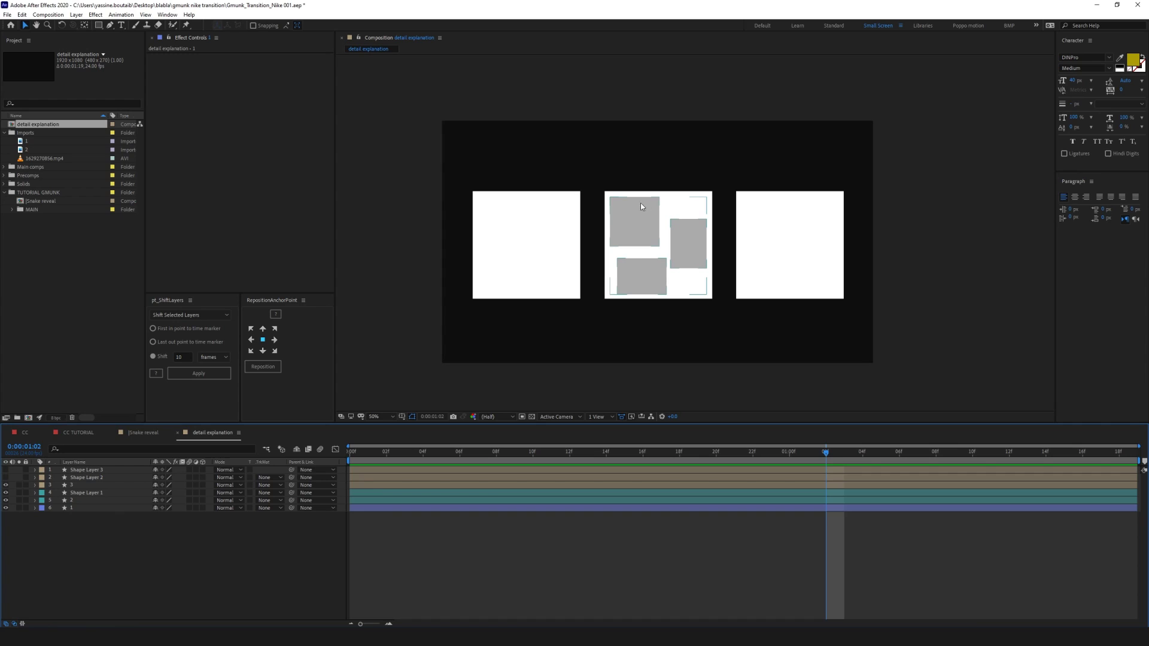
drag(6, 483, 6, 469)
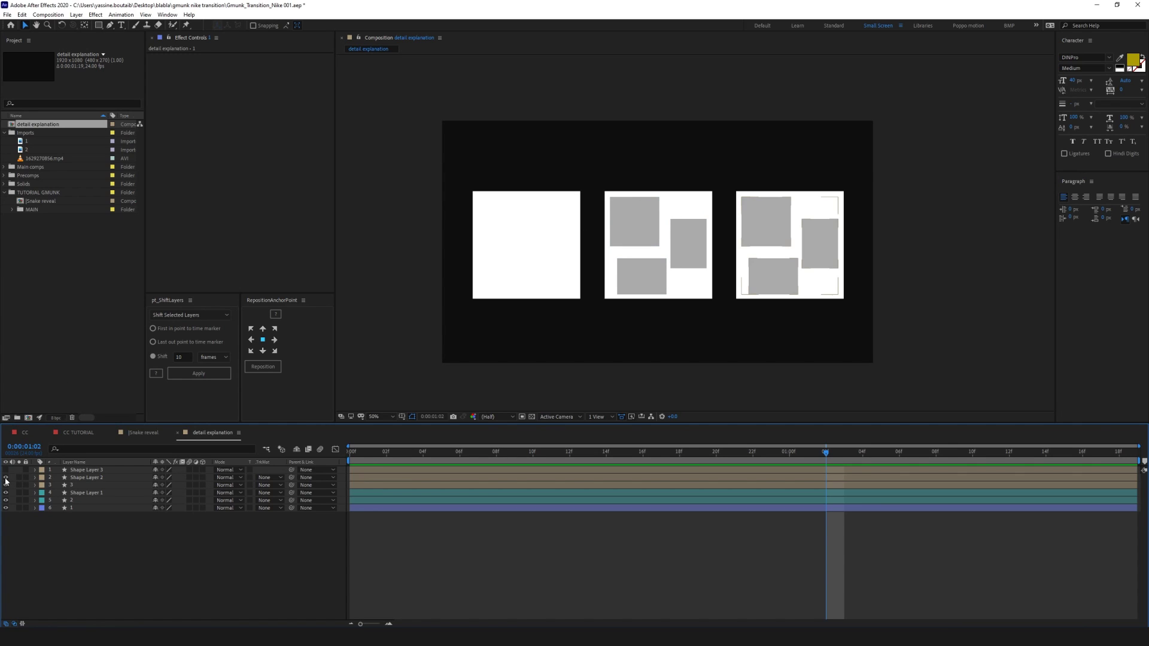
drag(873, 165, 746, 355)
drag(532, 138, 531, 315)
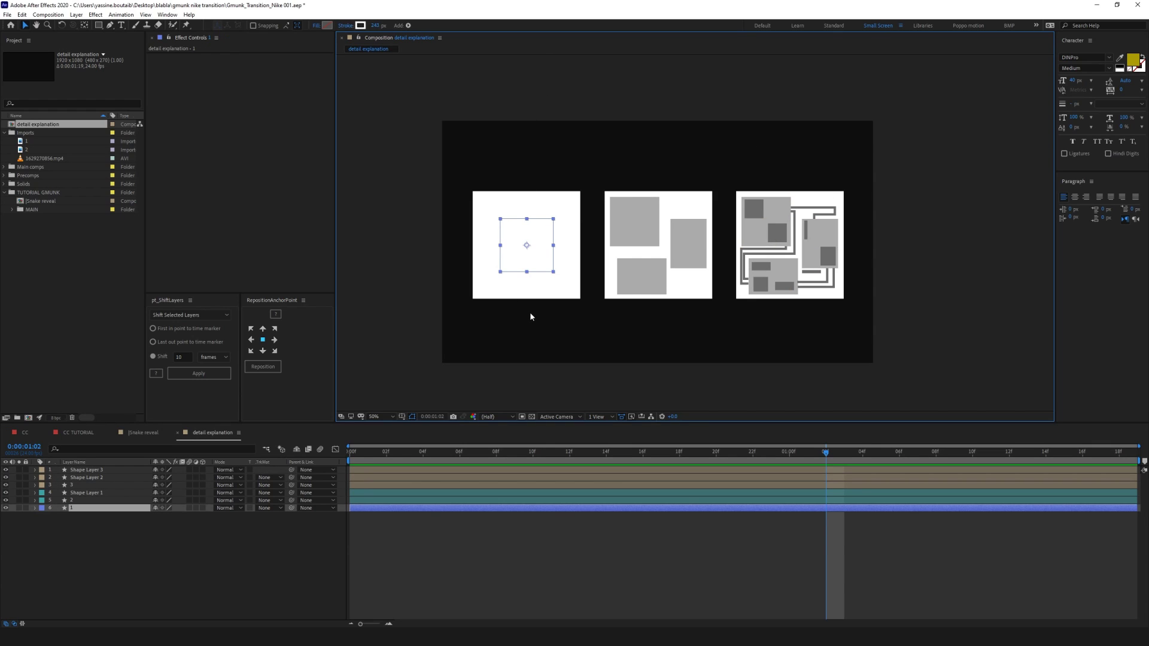
drag(929, 164, 784, 318)
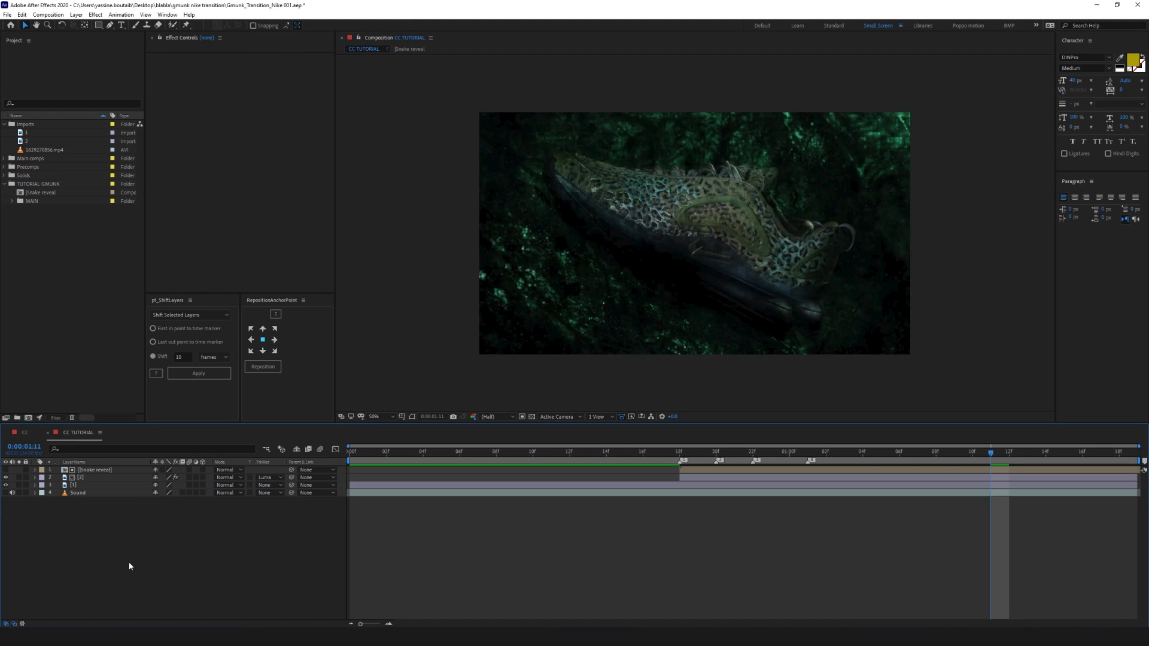
Create a new composition named Mosaic and add a full-size solid named Big to it
key(ctrl+n)
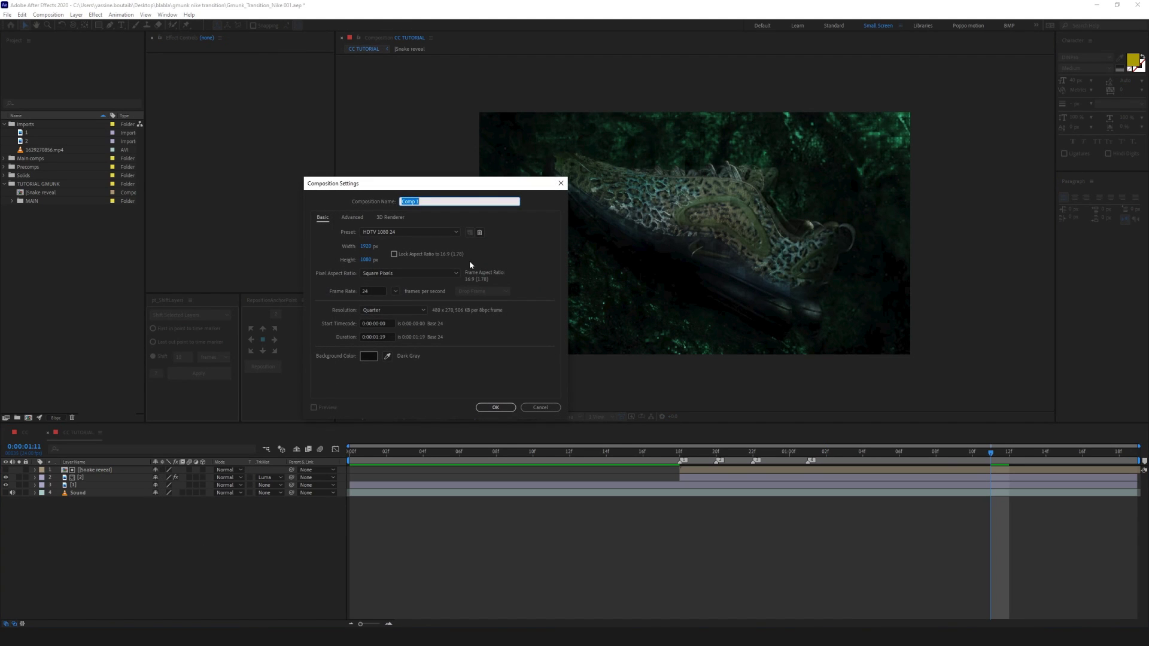
text(Mosaic)
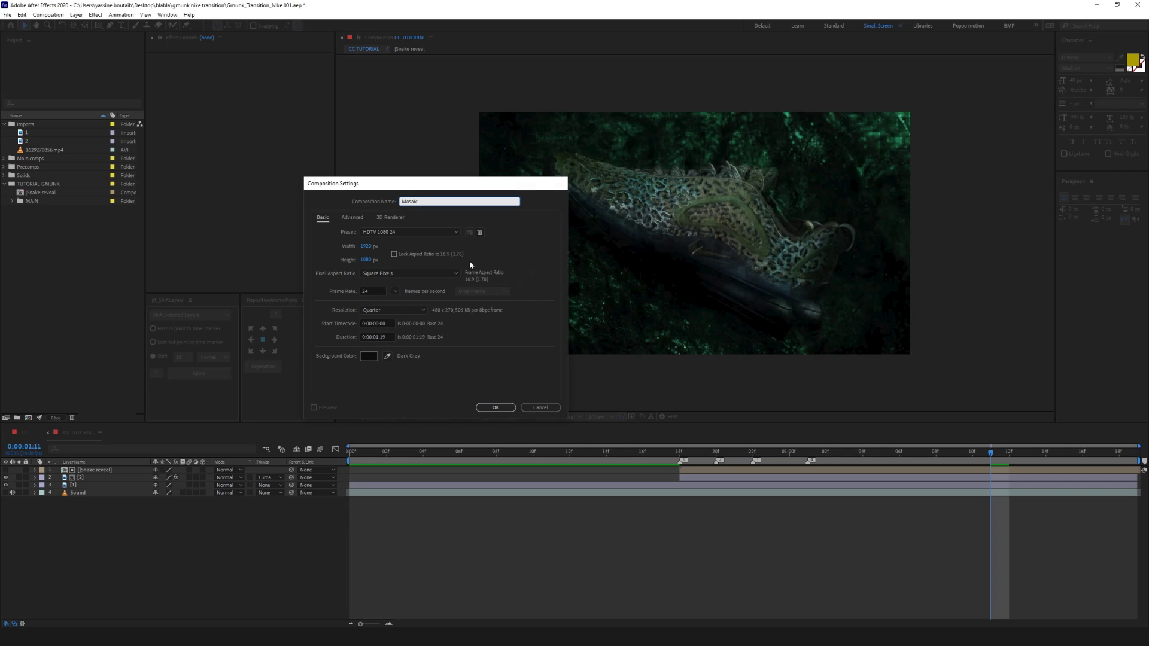
key(Return)
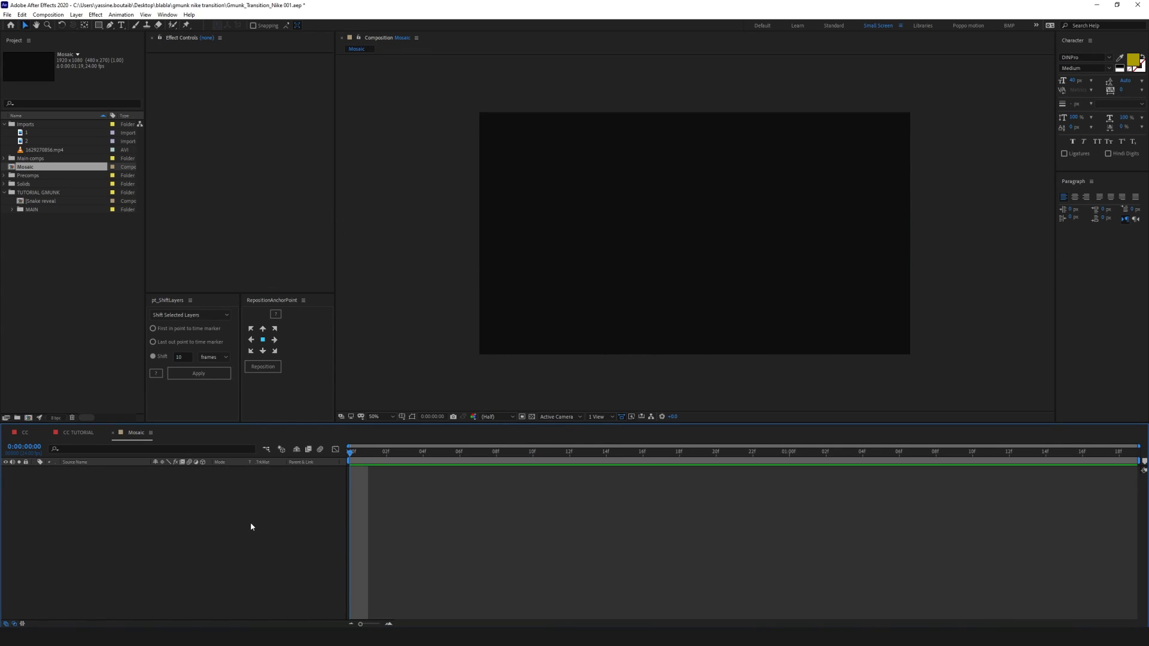
key(ctrl+y)
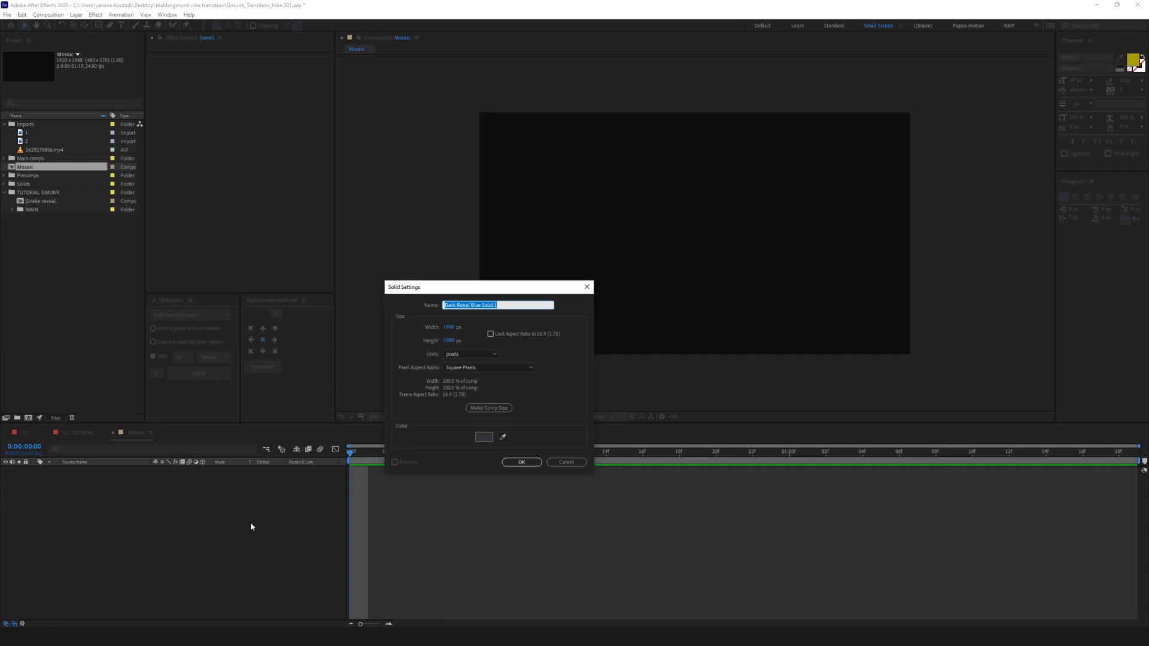
text(Big)
key(Return)
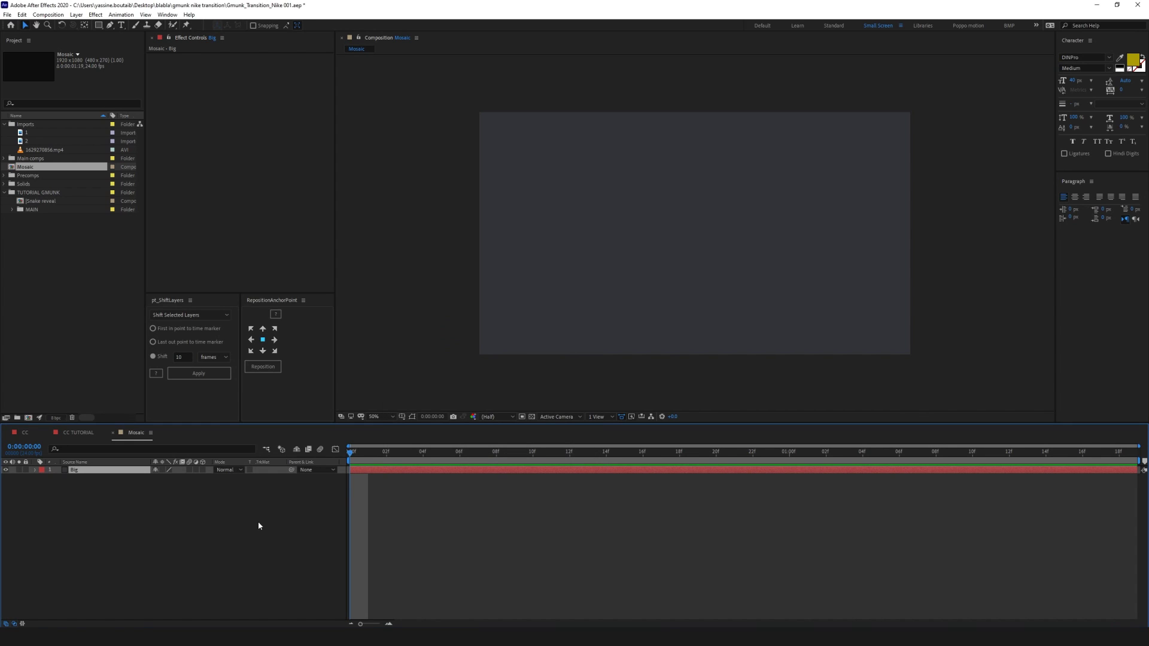
Apply Fractal Noise to the Big solid with Noise Type Block and Complexity 1
key(ctrl+space)
text(fractal)
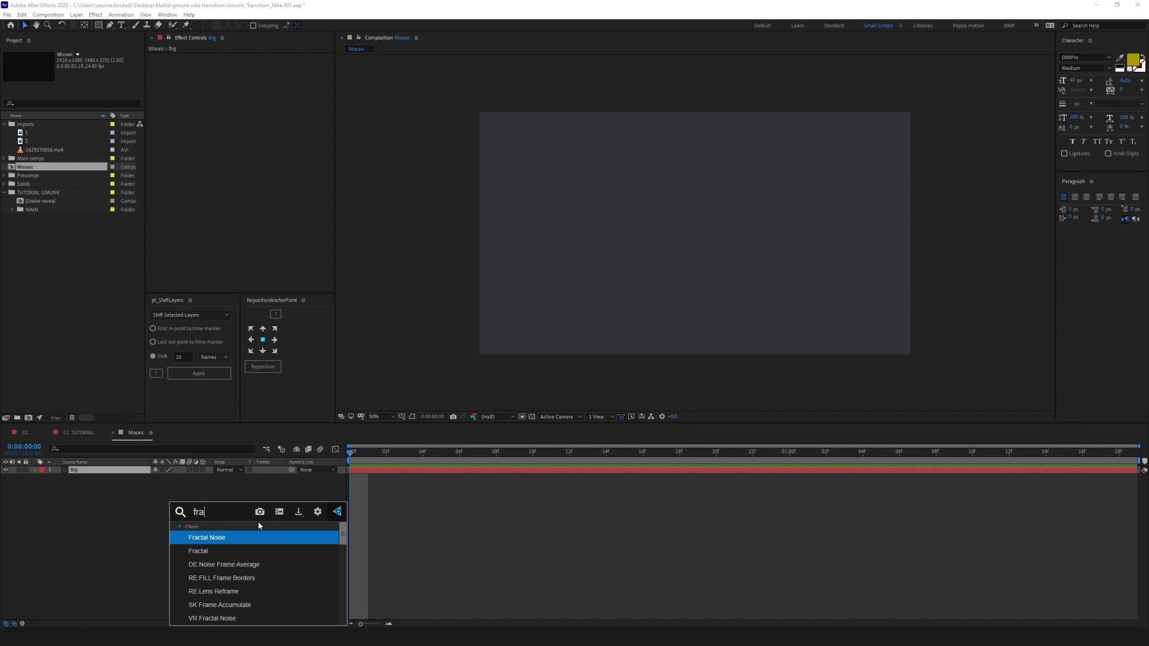
key(Return)
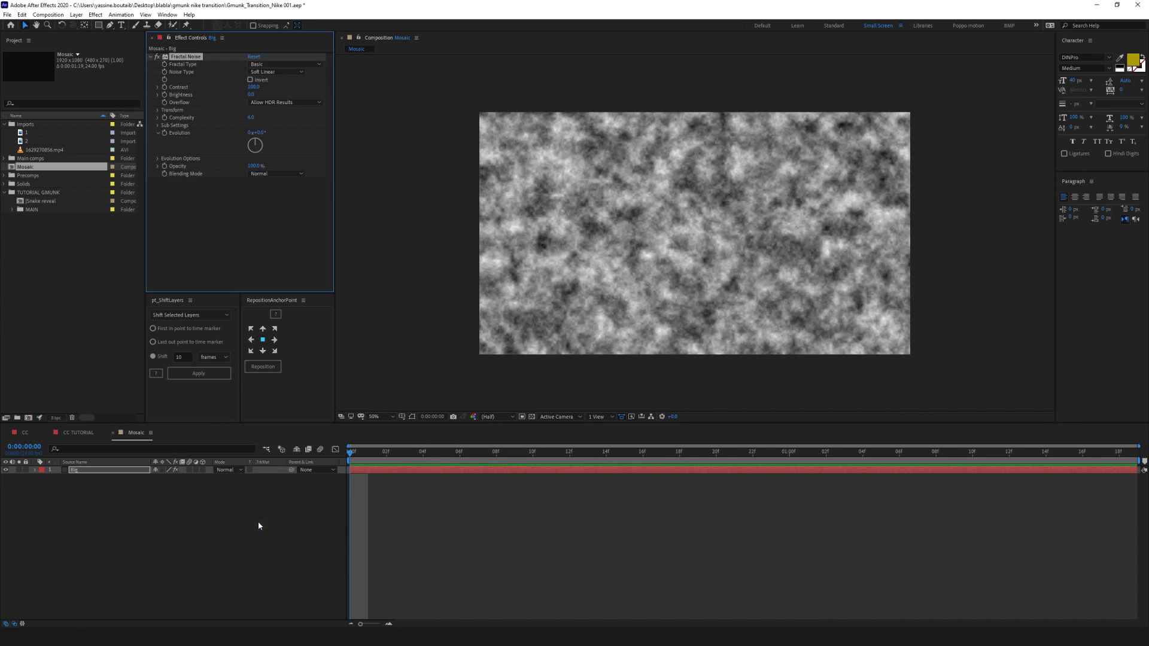
click(281, 72)
click(278, 78)
click(251, 117)
text(1)
key(Return)
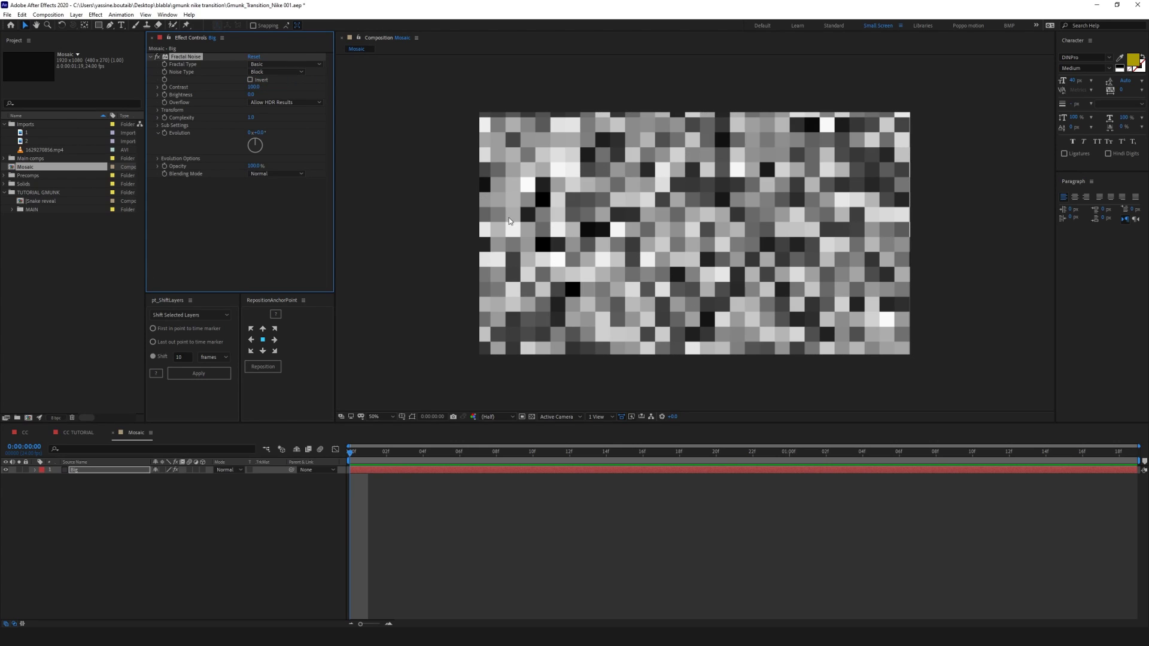
Set the Fractal Noise Scale to about 394, Brightness to about -114 and Contrast to about 276
click(157, 110)
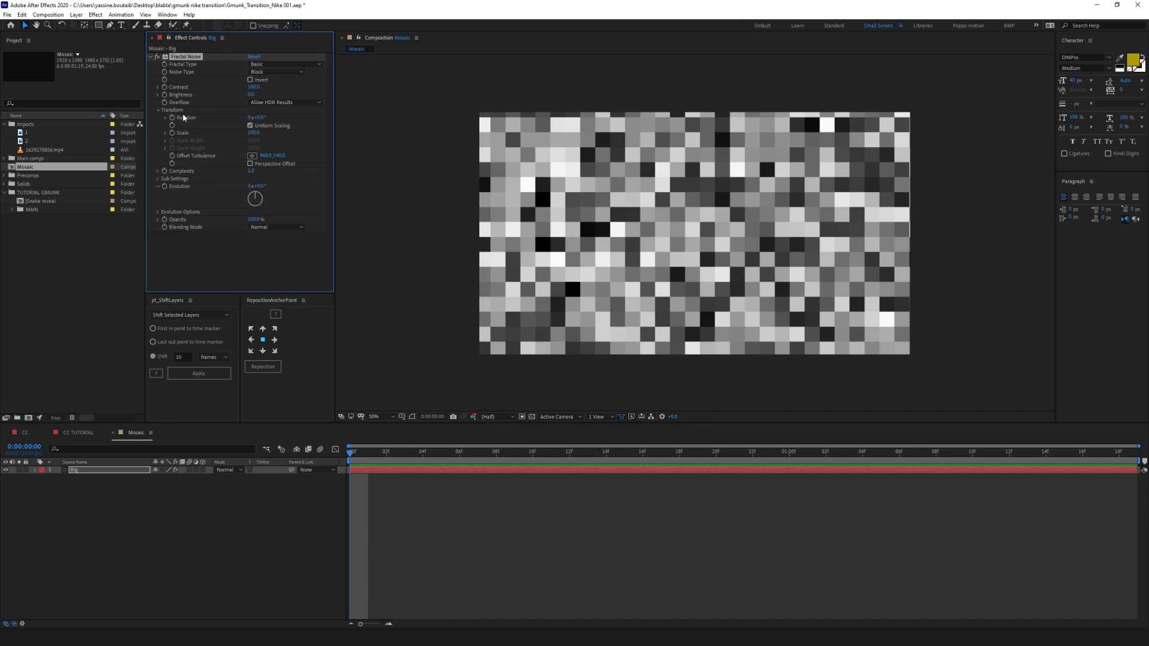
drag(253, 132, 383, 131)
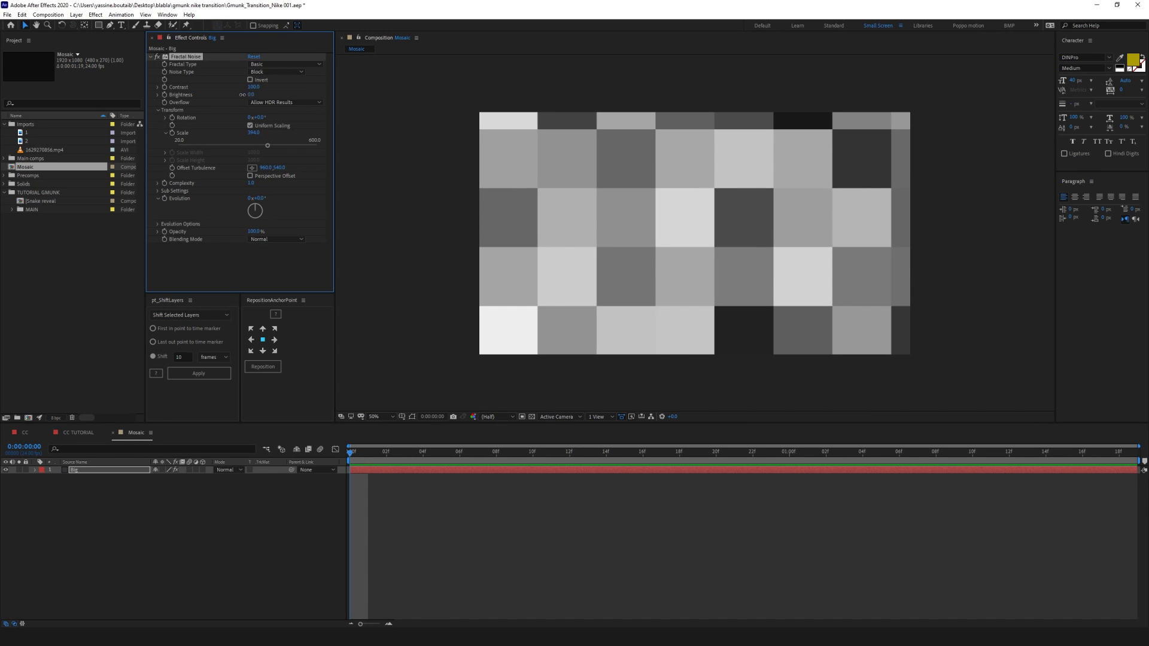
drag(250, 94, 234, 97)
click(464, 510)
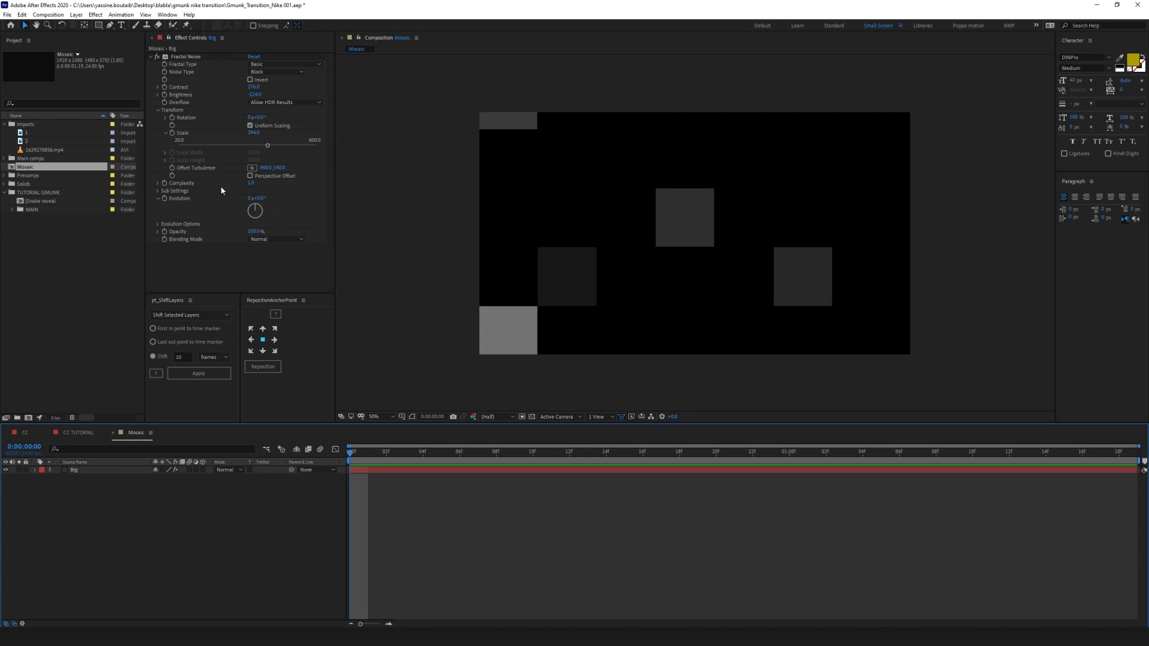
Add the expression time*100 to the Fractal Noise Evolution, preview it, and collapse the Big layer
alt+click(165, 199)
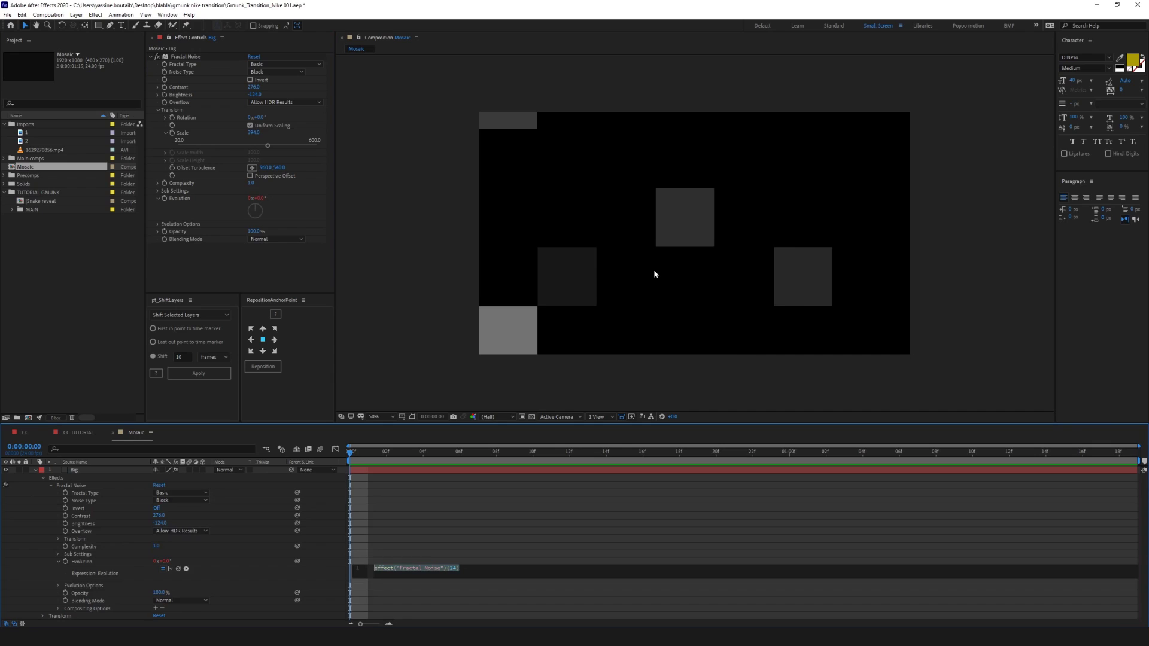
text(time*100)
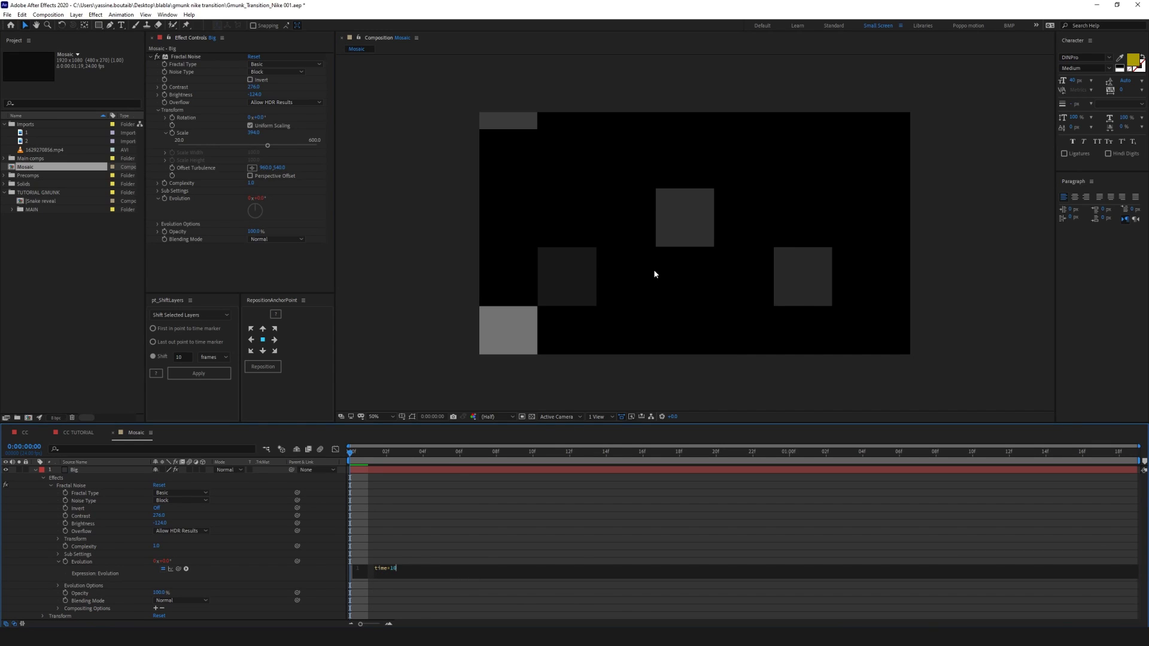
click(546, 555)
key(space)
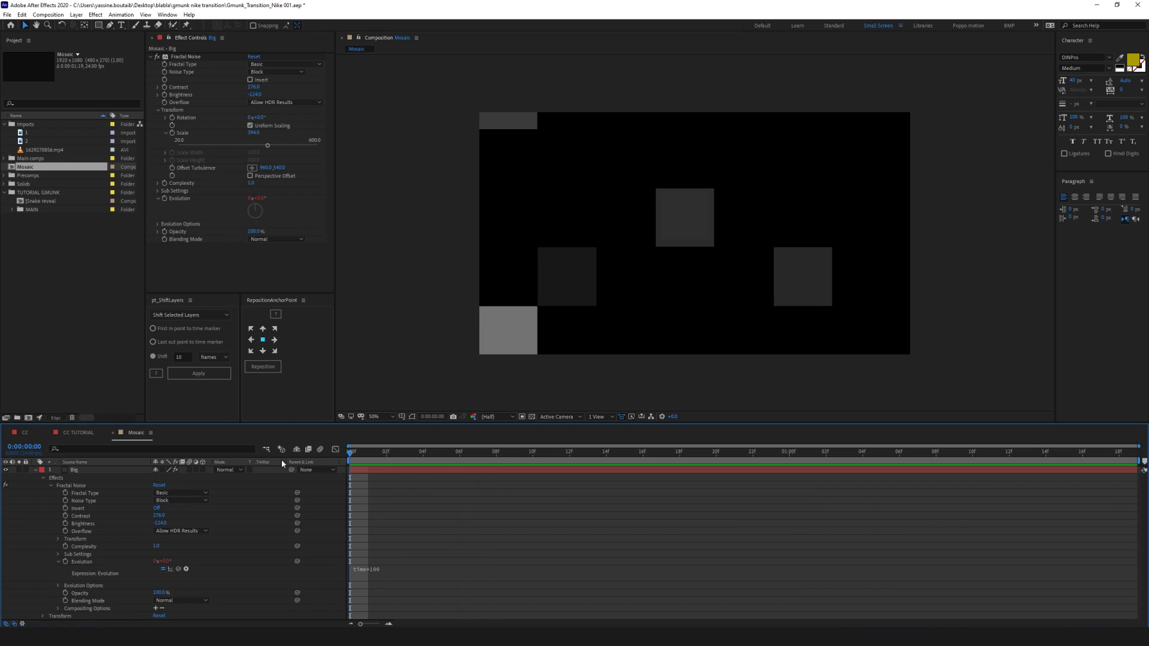
click(35, 469)
right_click(113, 512)
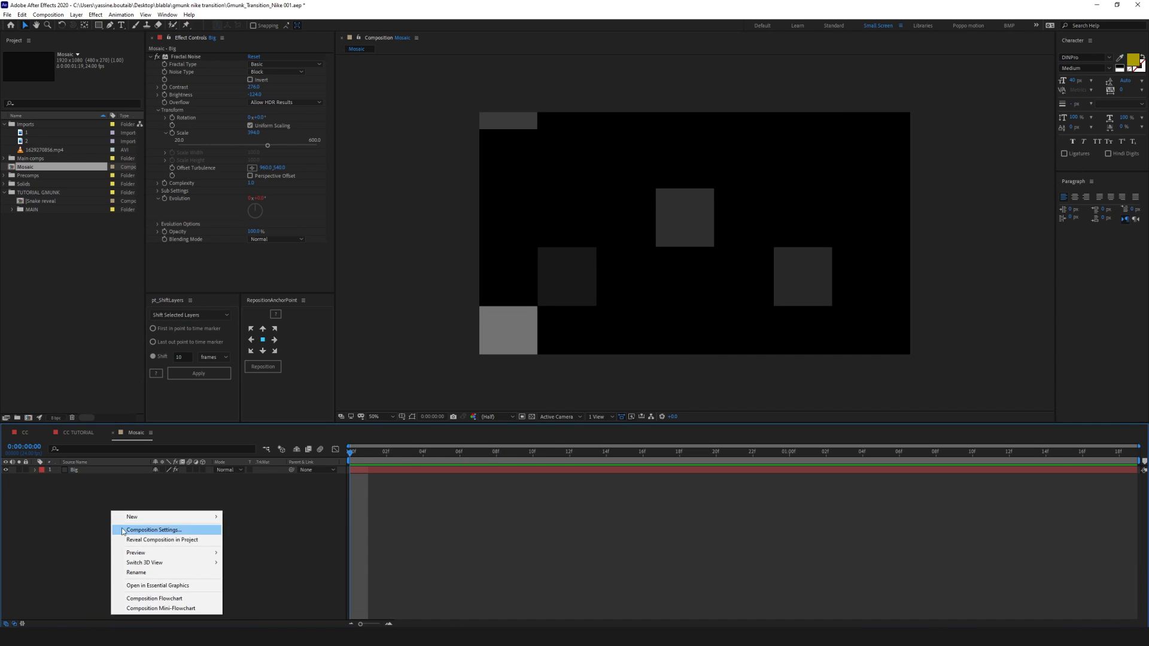
Apply Linear Color Key to the Big layer, check the keyed-out black against the transparency grid, and preview the animation
click(92, 470)
key(ctrl+space)
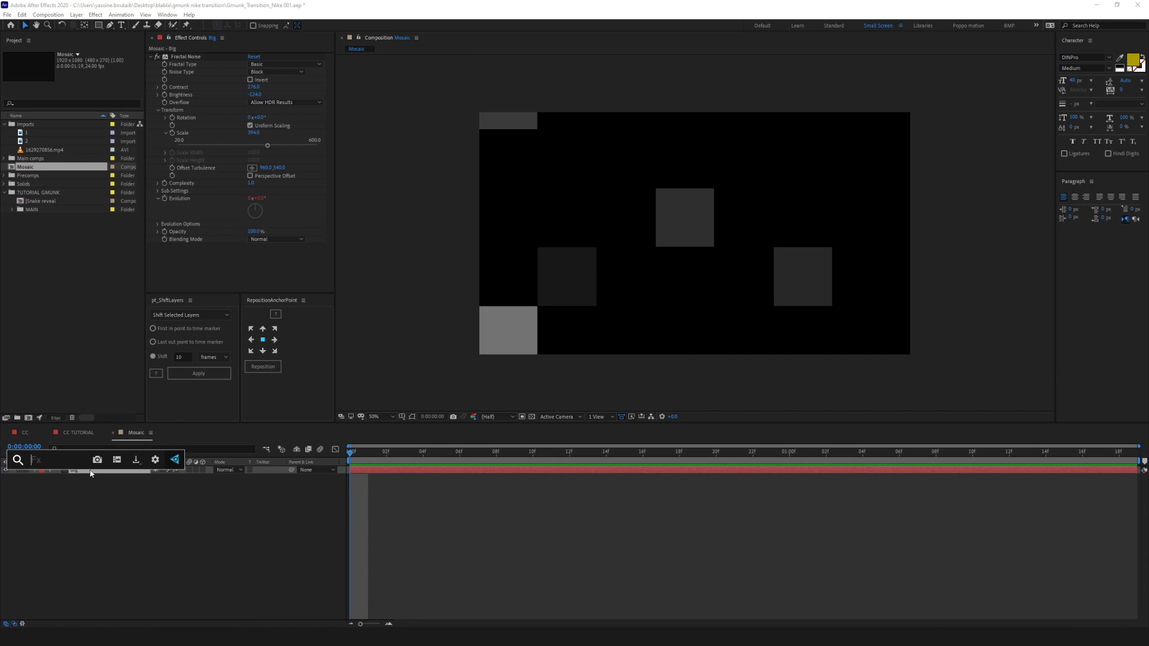
text(linear)
key(Return)
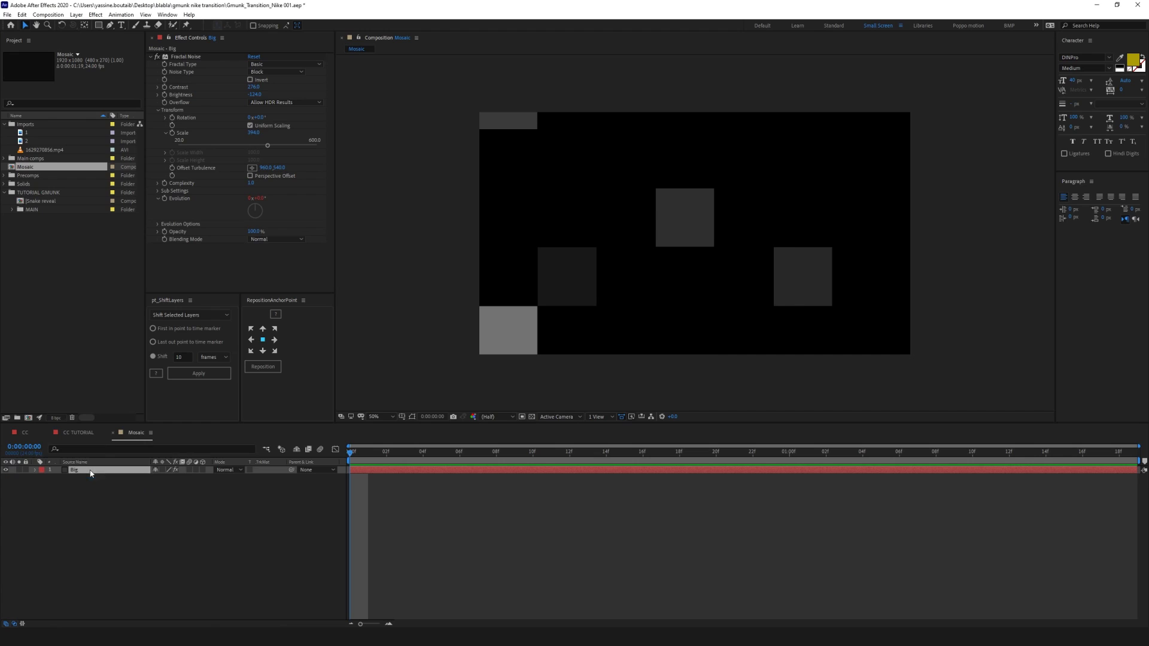
click(489, 295)
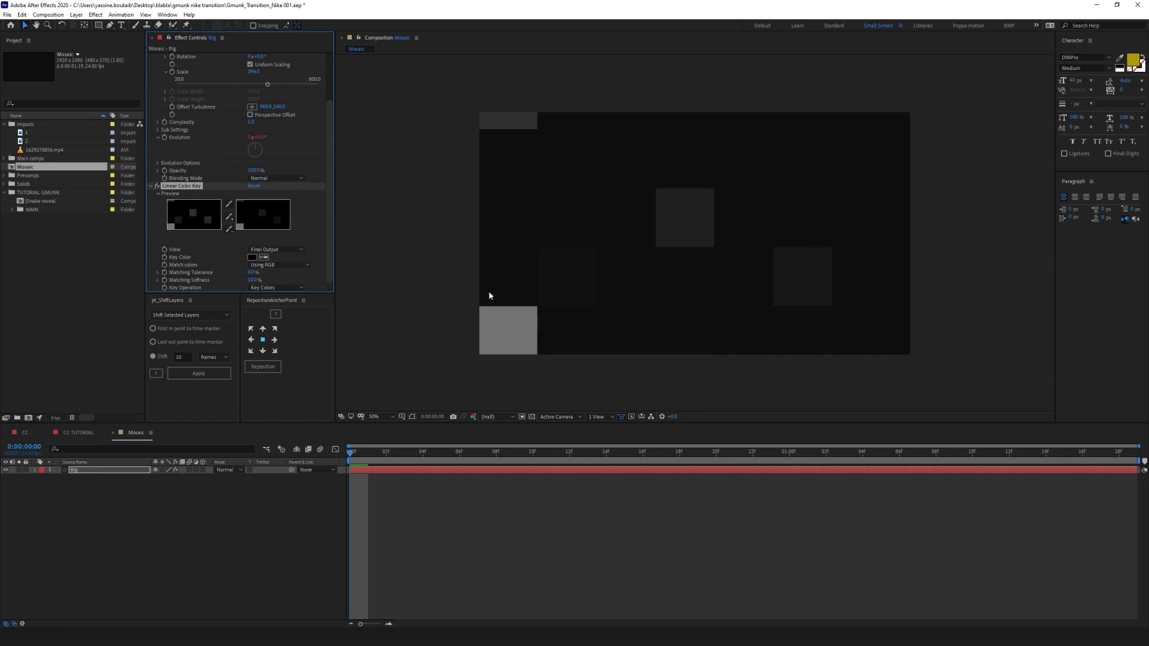
click(531, 417)
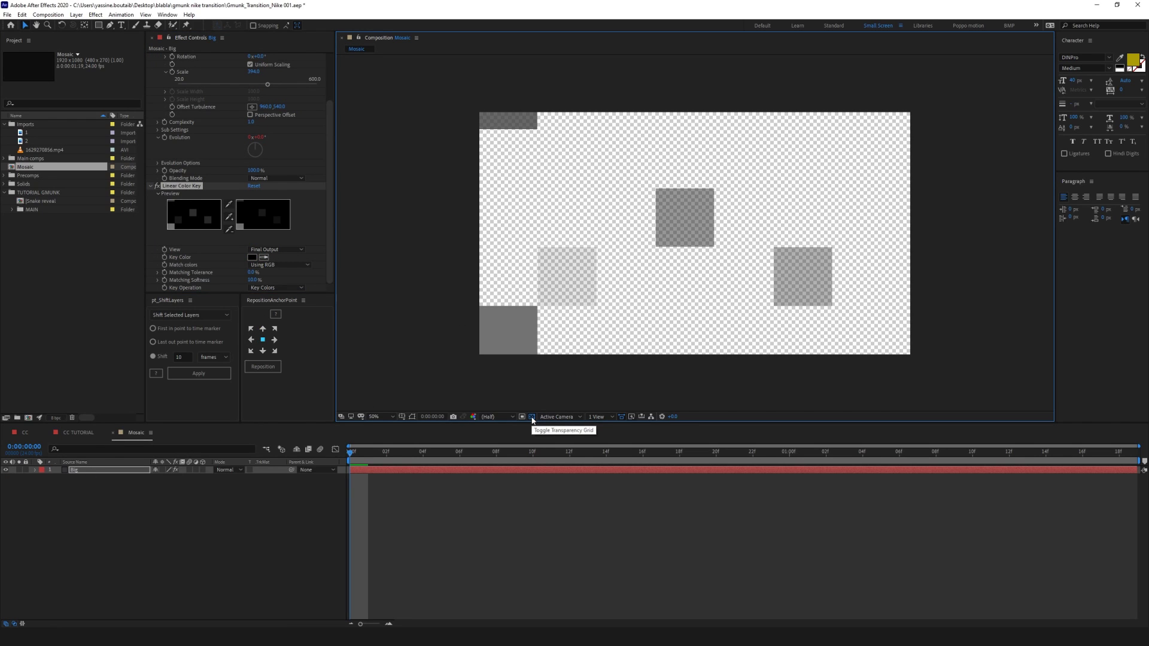
click(532, 417)
key(space)
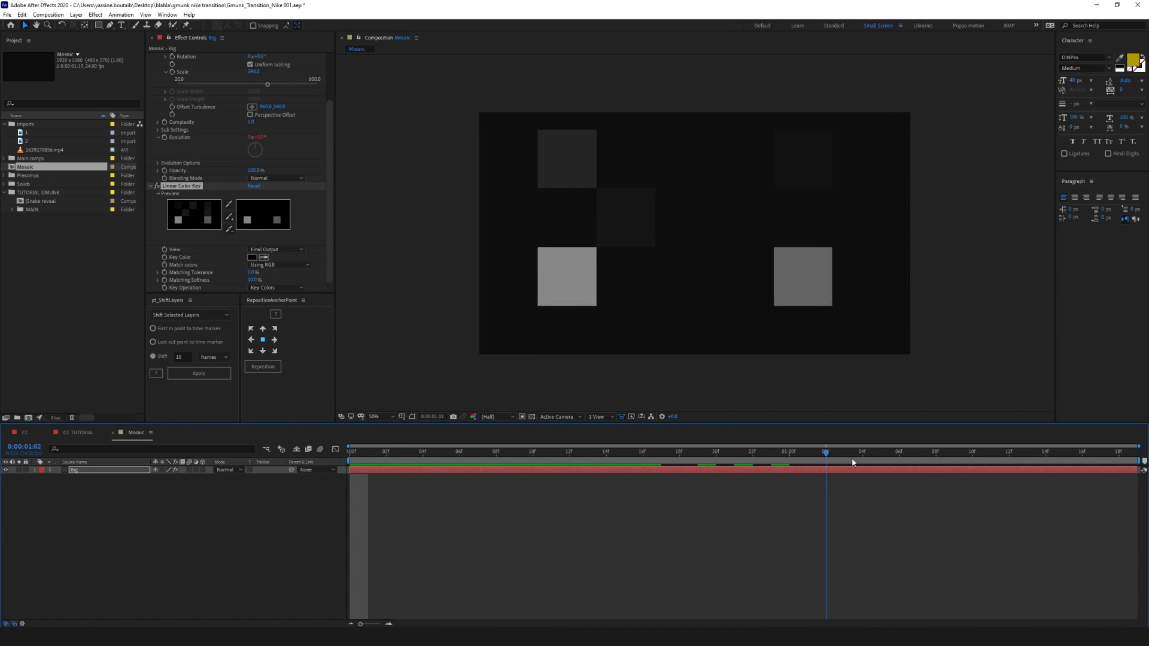
Deselect the Big layer and return to the CC TUTORIAL composition
click(107, 487)
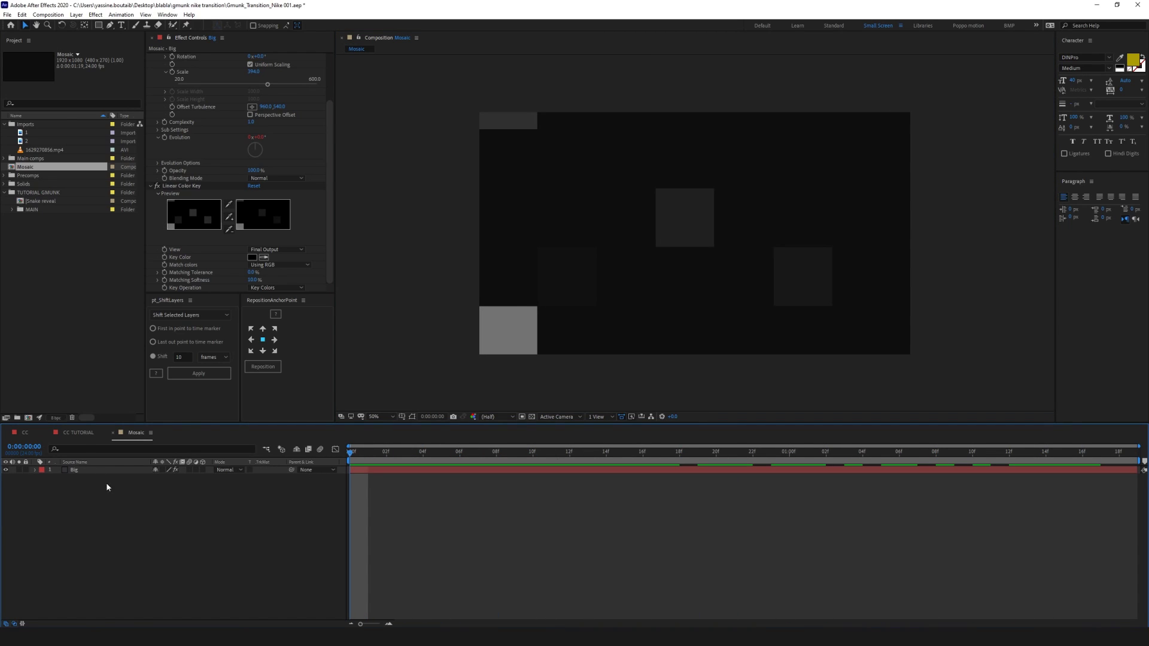
click(82, 432)
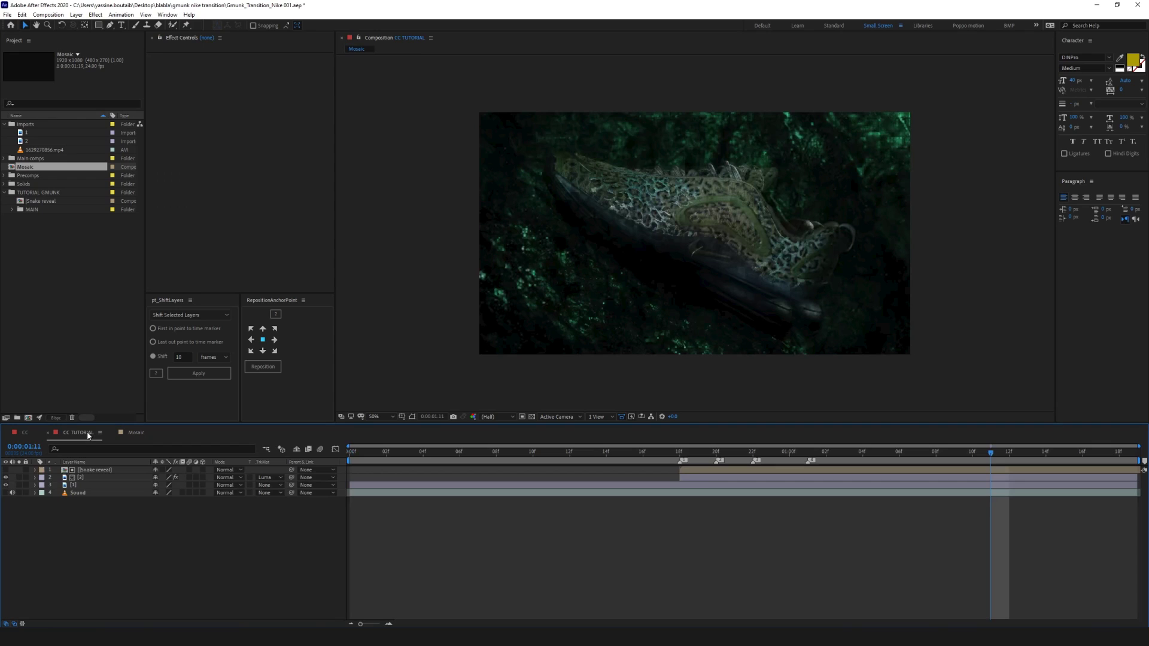
Move the Mosaic composition into the TUTORIAL GMUNK folder, add it as the top layer of CC TUTORIAL, and preview it
right_click(126, 543)
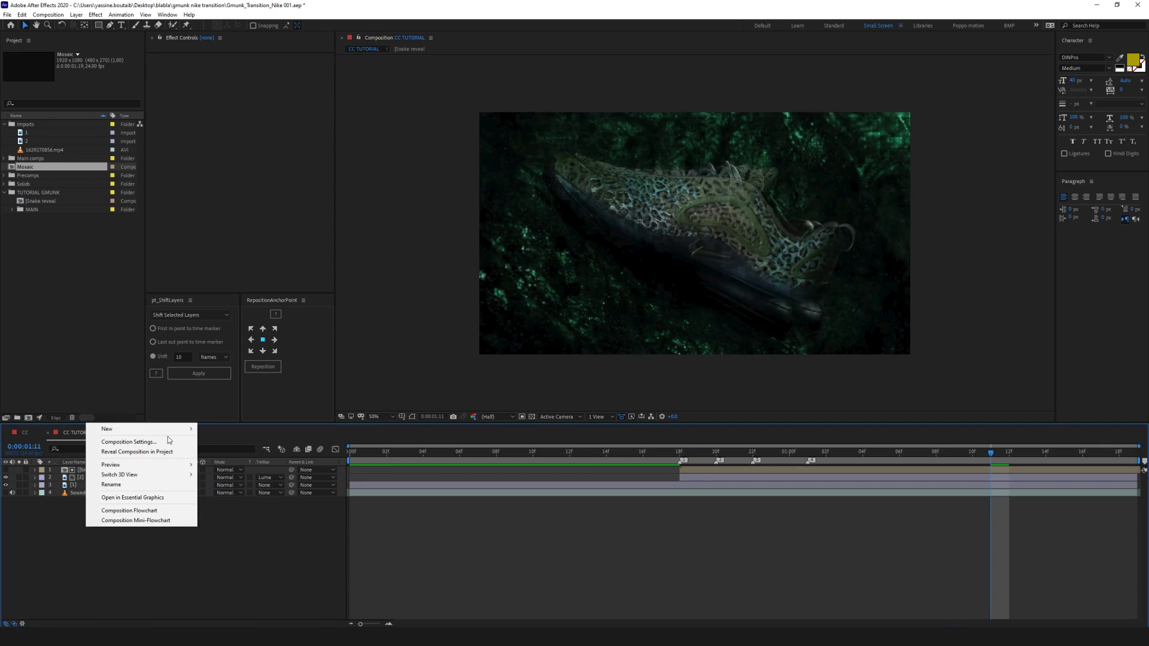
click(35, 232)
drag(24, 166, 100, 473)
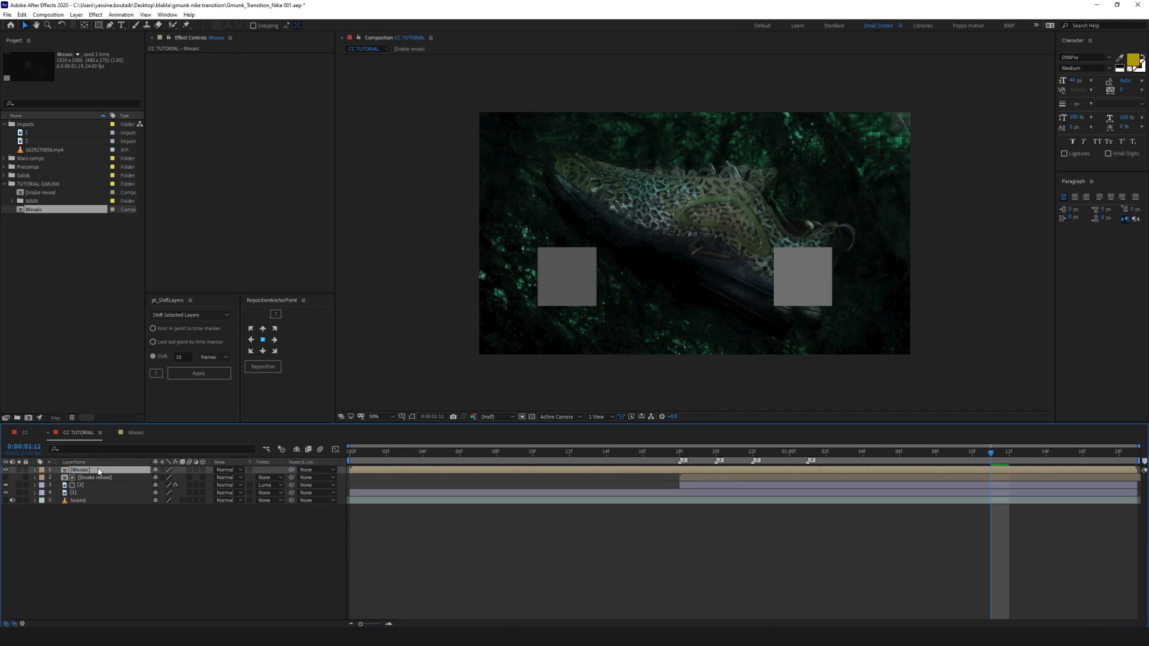
drag(388, 463, 767, 464)
key(space)
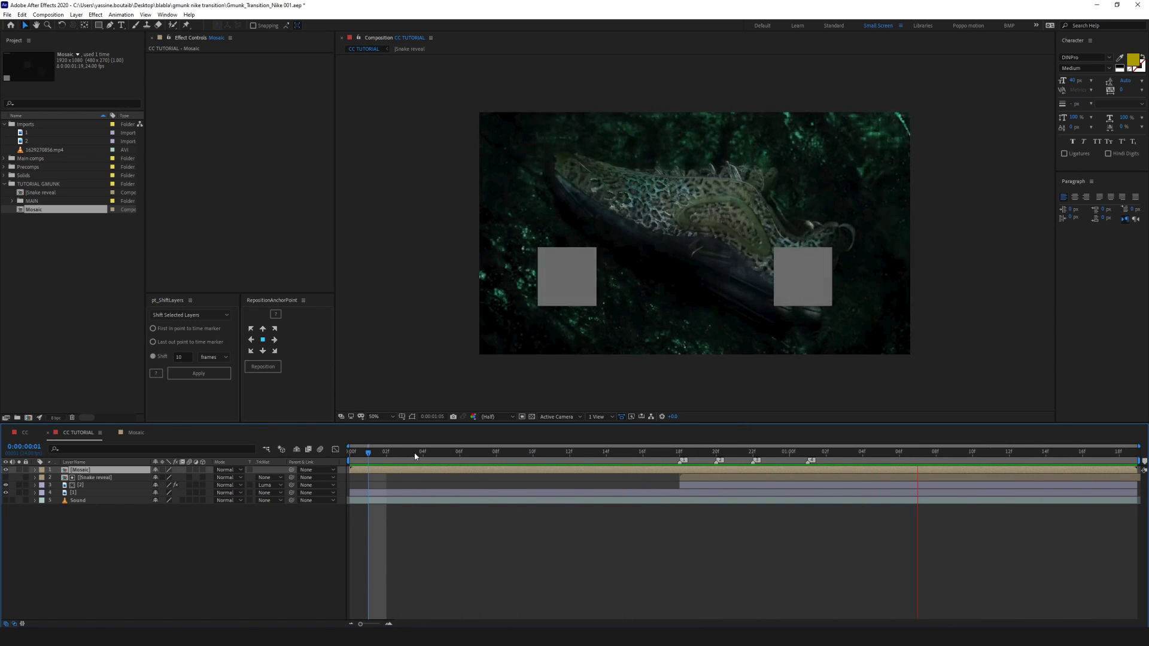
drag(418, 453, 515, 453)
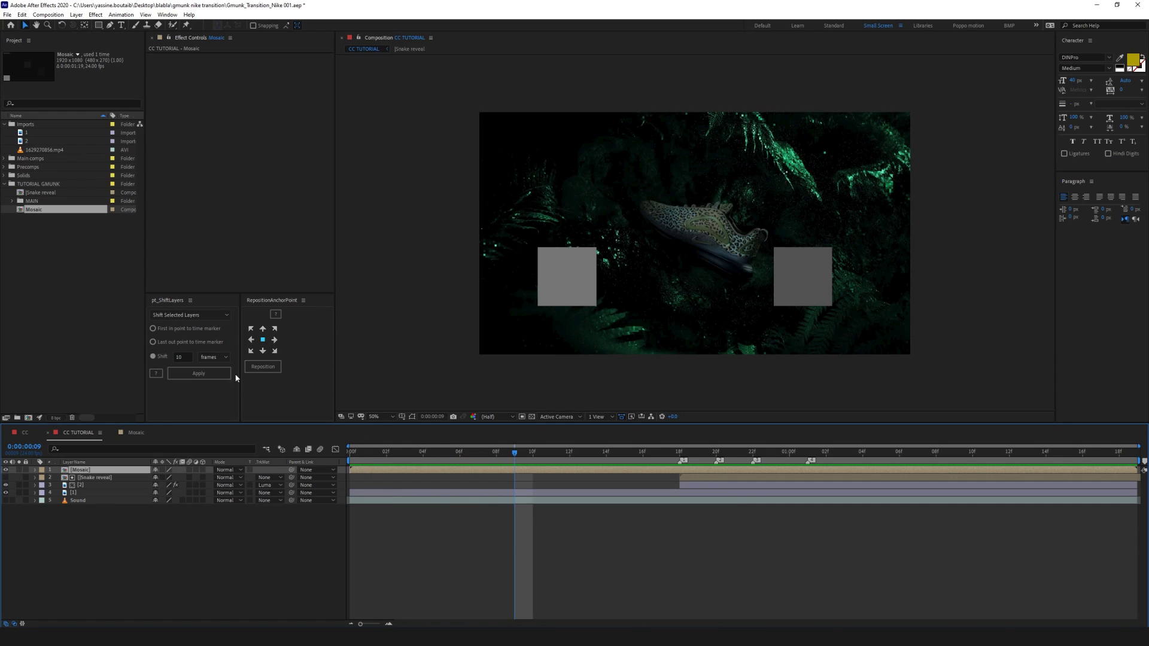
Make the Mosaic layer an adjustment layer, briefly solo it to check its content, and leave it selected
click(196, 471)
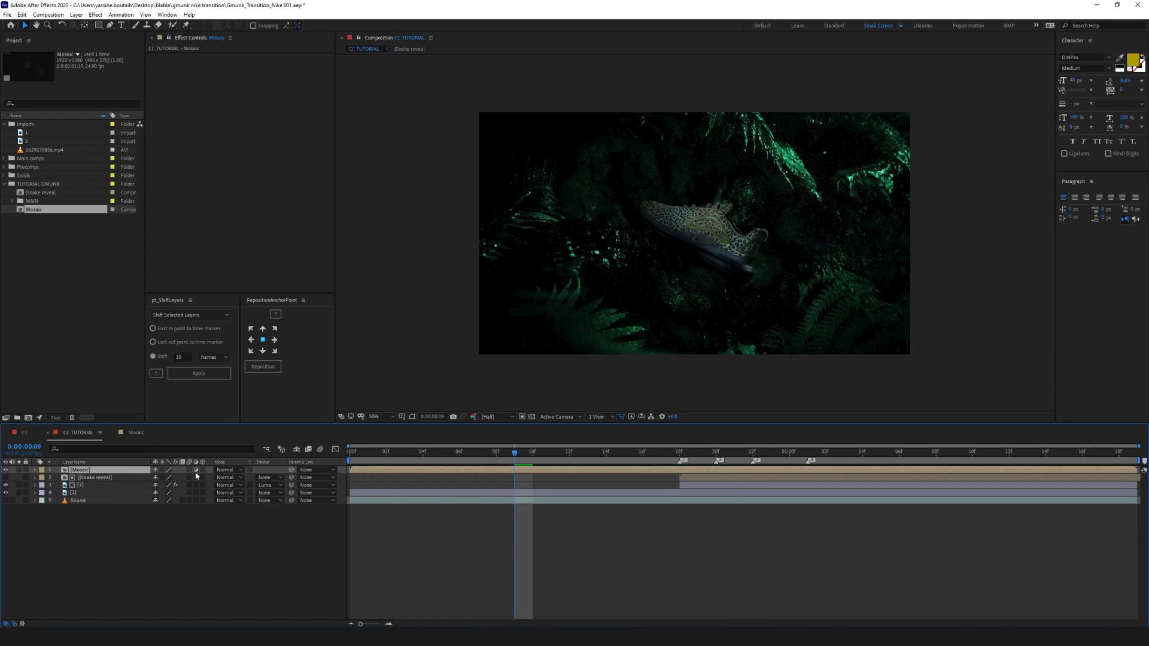
click(162, 569)
click(85, 472)
click(19, 471)
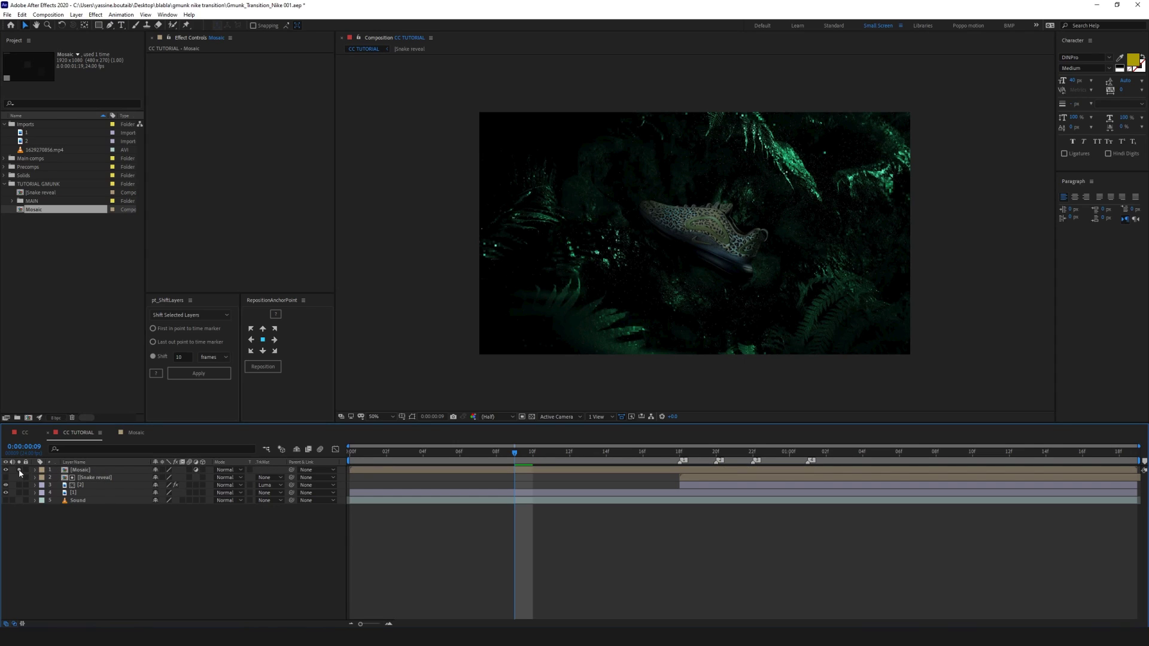
click(19, 471)
click(87, 470)
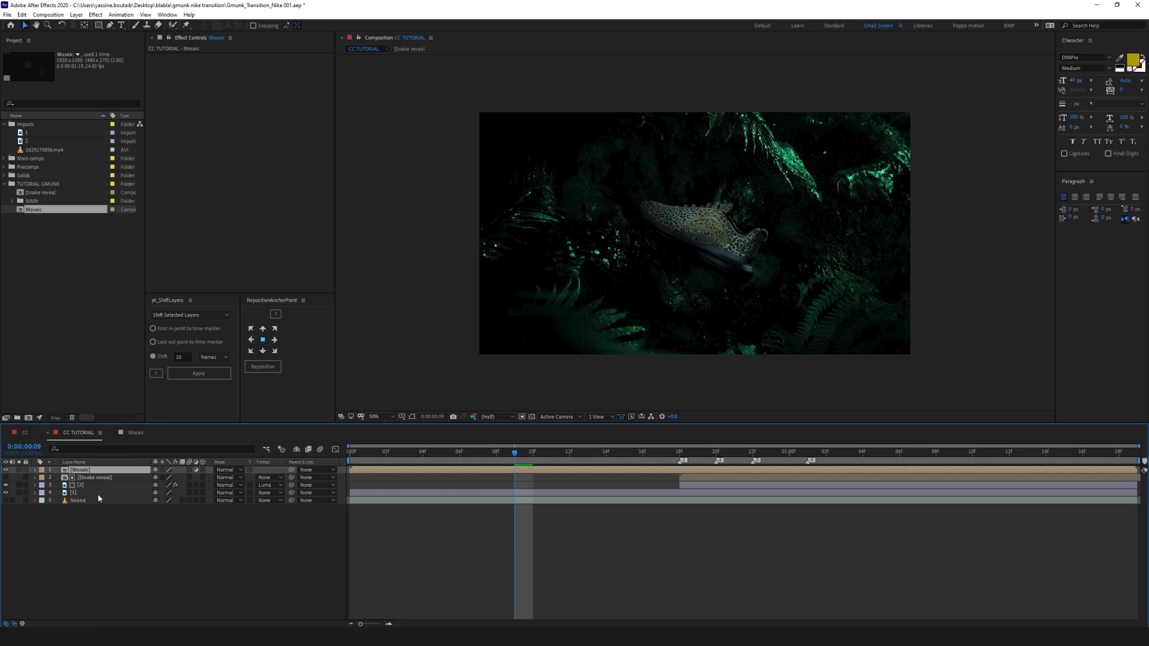
Test the adjustment layer by applying Curves with a steeply raised RGB curve and previewing the brightened blocks
key(ctrl+space)
text(curves)
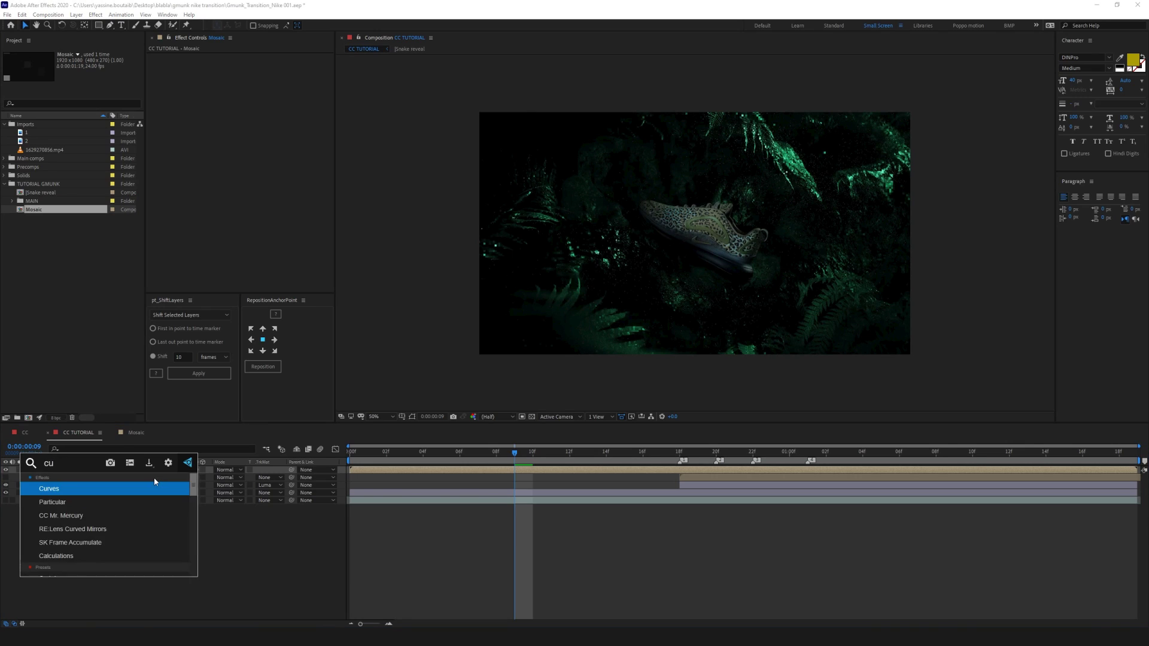
key(Return)
drag(220, 149, 173, 120)
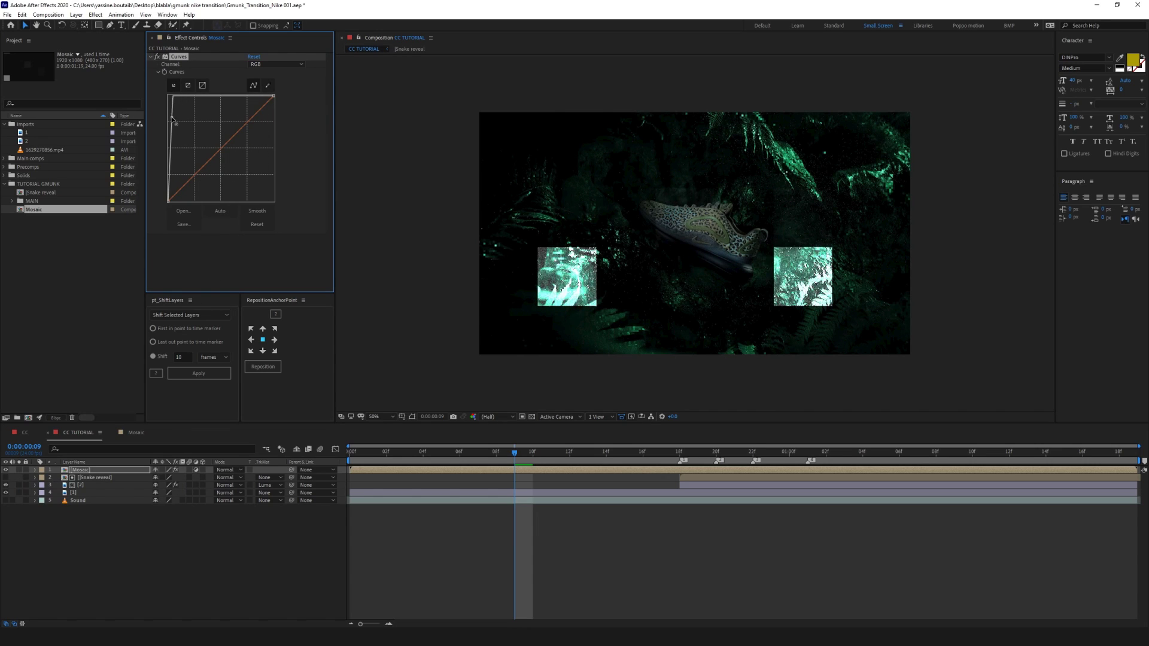
drag(473, 446, 787, 469)
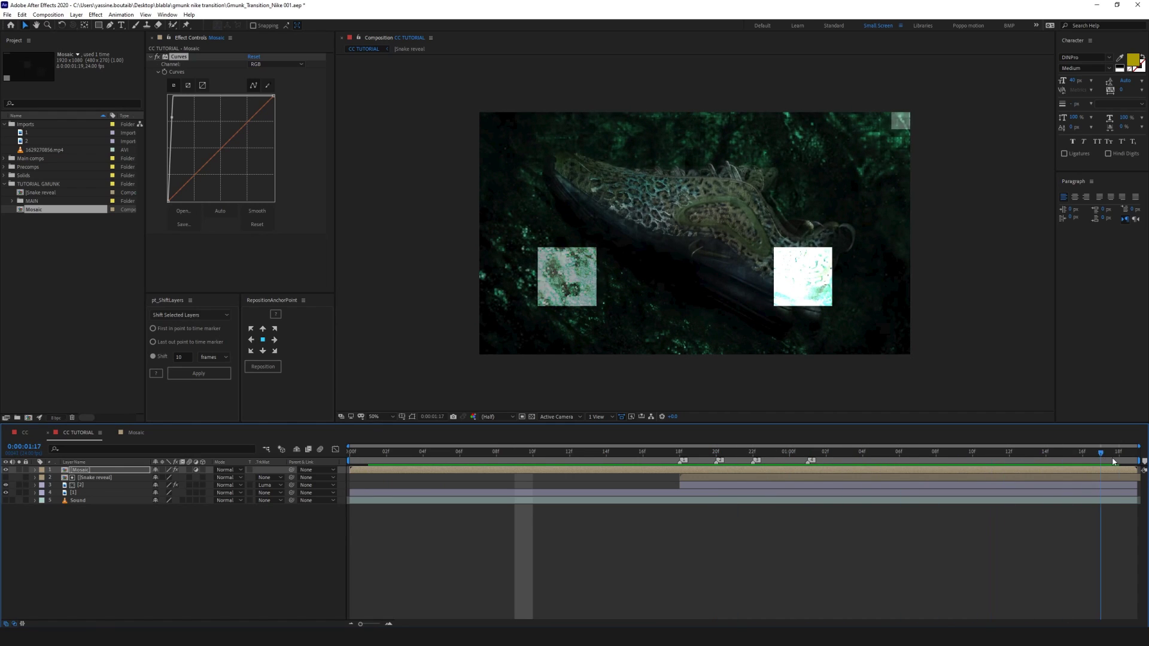
key(space)
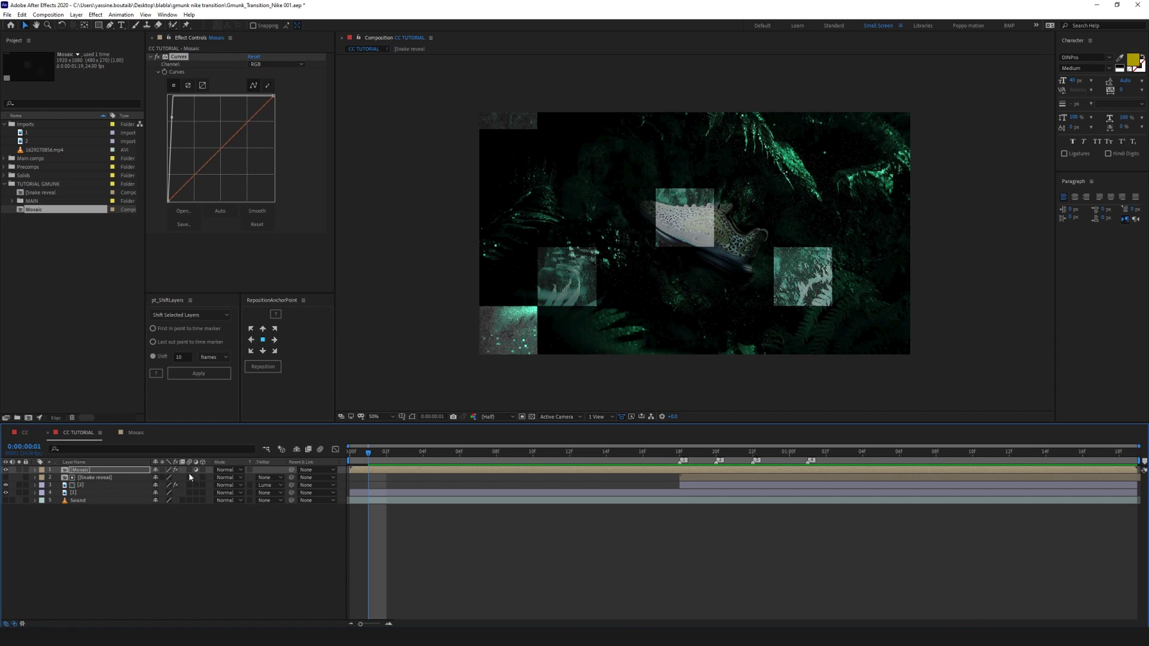
Delete the Curves effect from the Mosaic layer
click(99, 473)
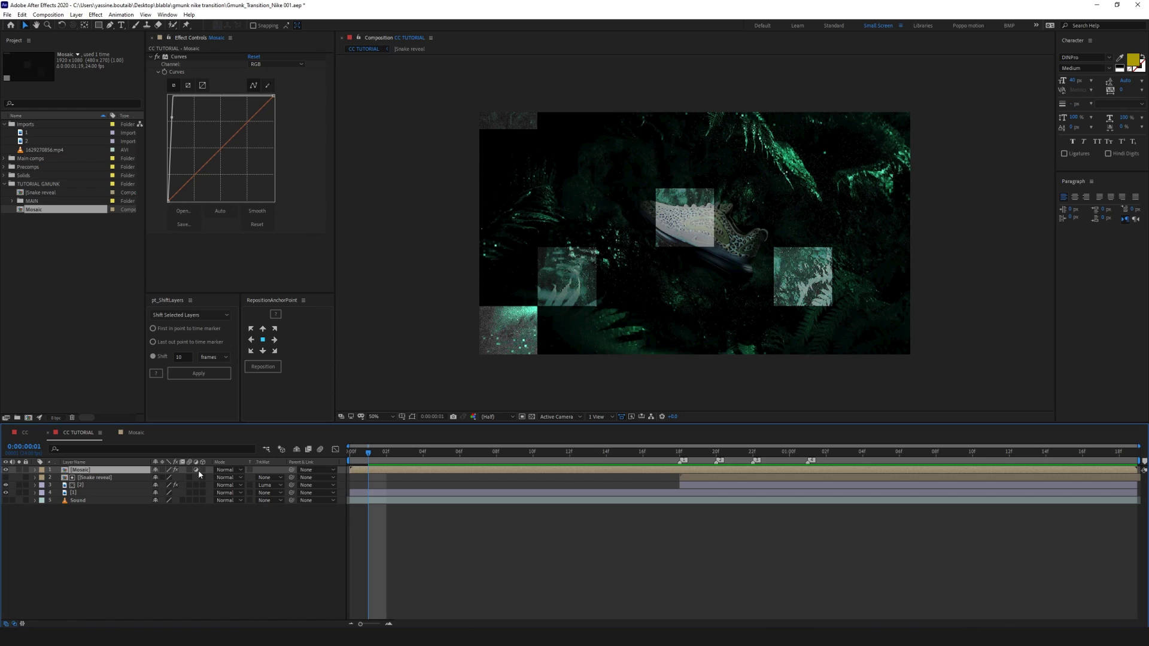
click(193, 54)
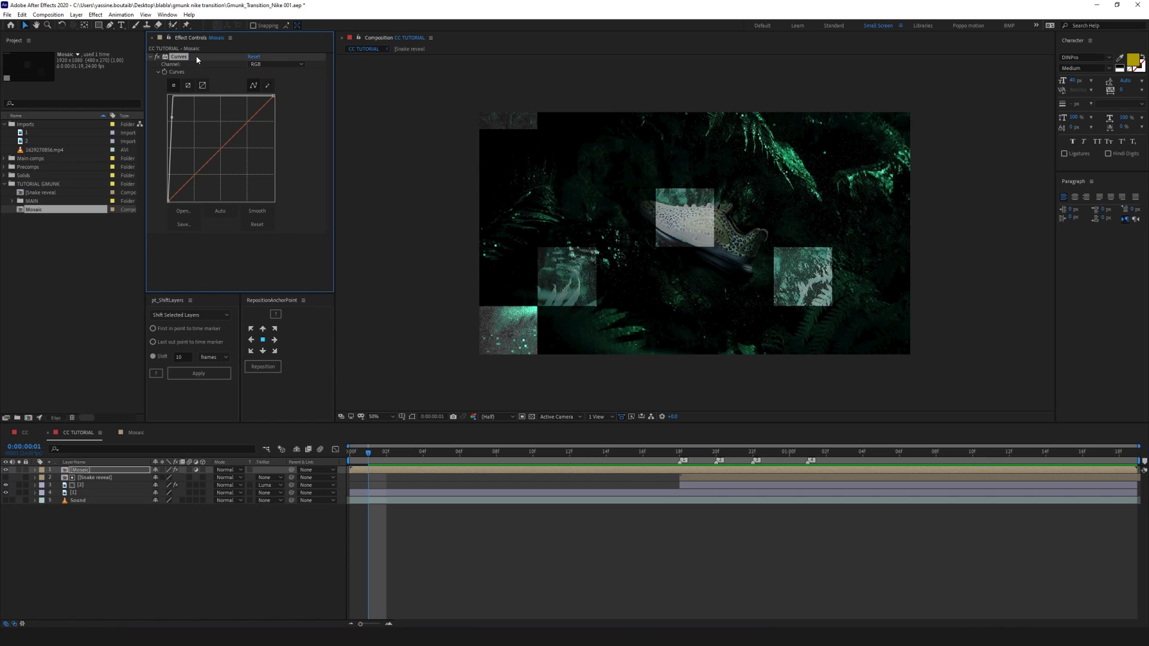
key(Delete)
Apply the Mosaic effect to the Mosaic layer with Horizontal Blocks and Vertical Blocks both set to 250
key(ctrl+space)
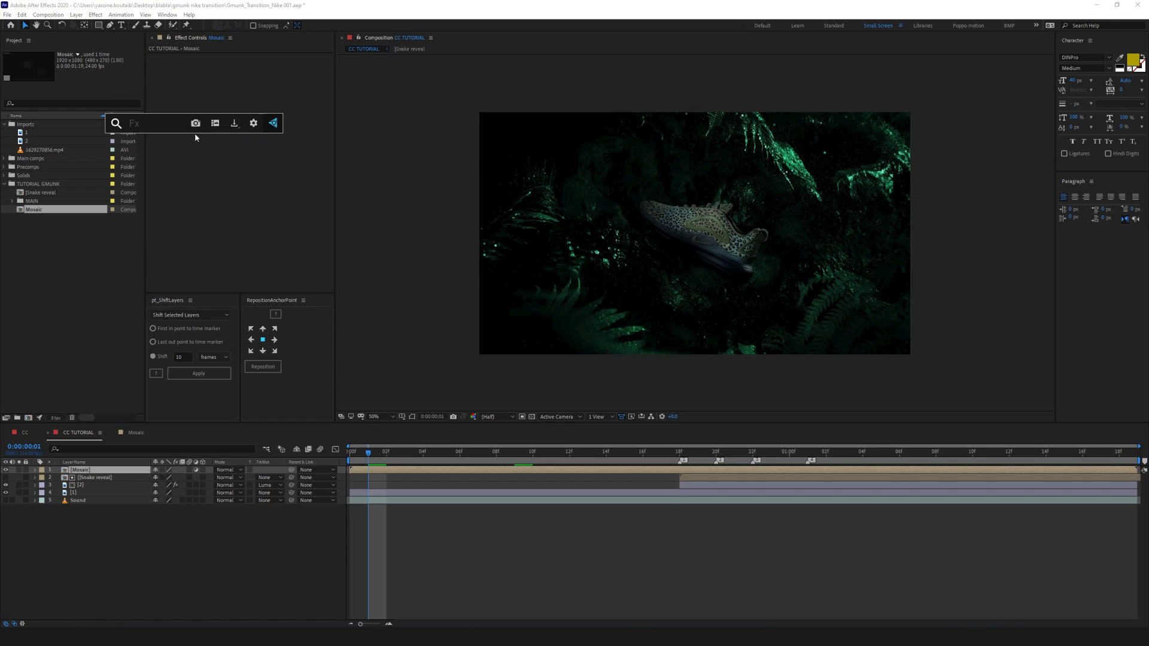
text(mosaic)
key(Return)
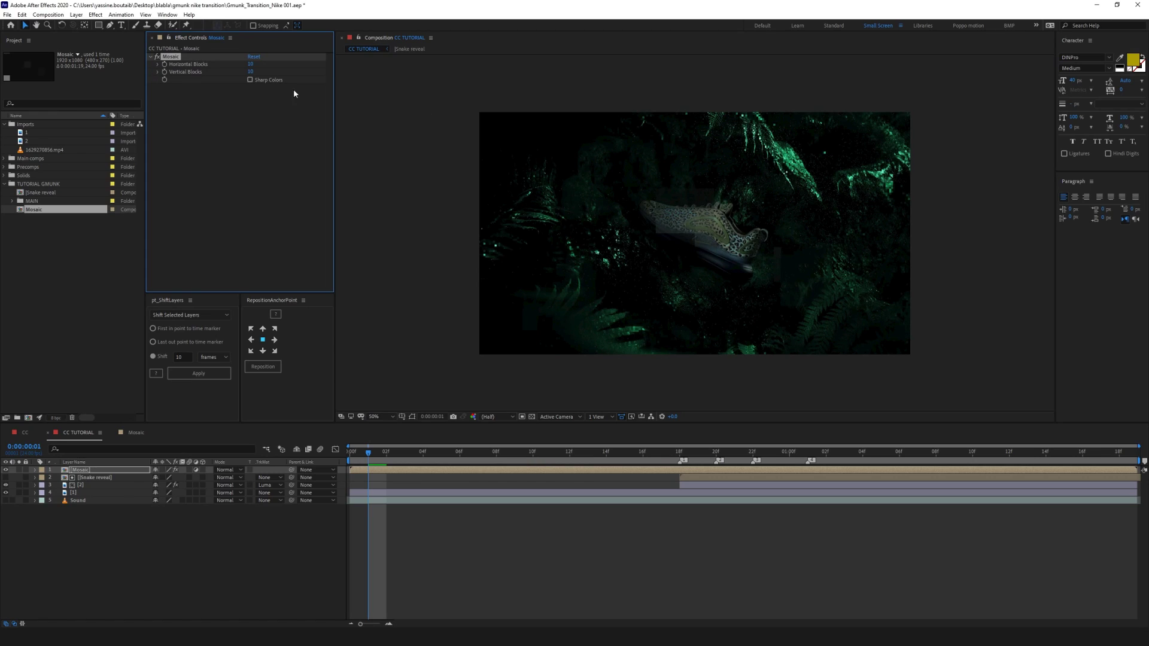
click(250, 64)
text(250)
key(Tab)
text(250)
key(Return)
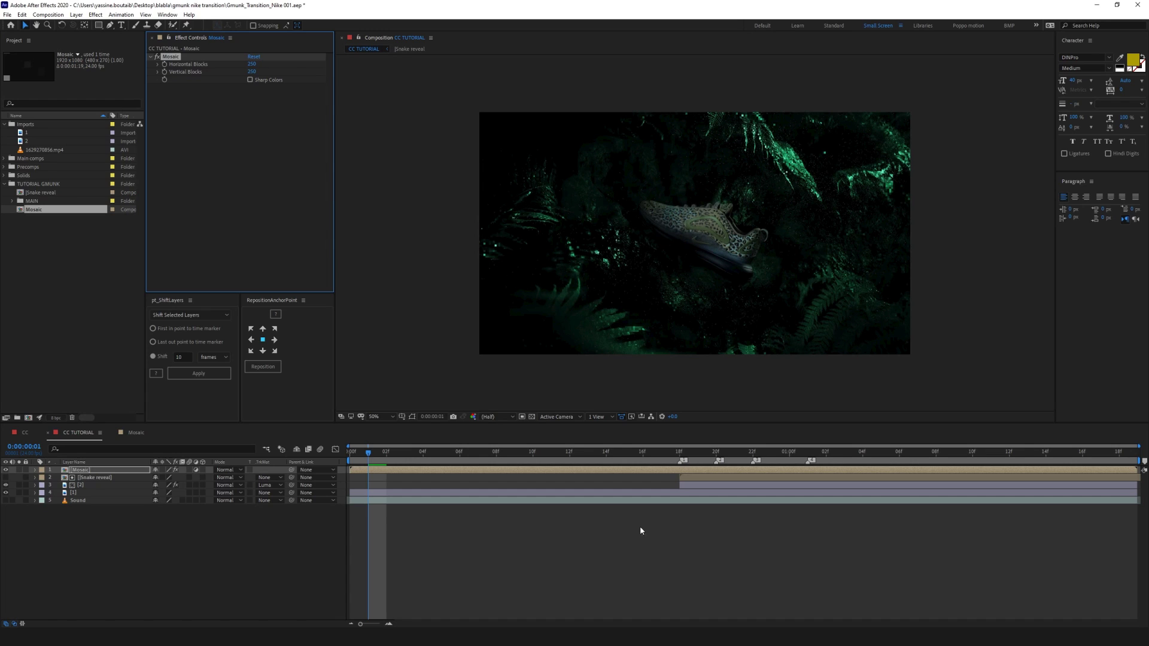
Preview the pixelated blocks over the shoe and examine the frame at 0:00:01:02
click(604, 537)
drag(587, 457, 989, 455)
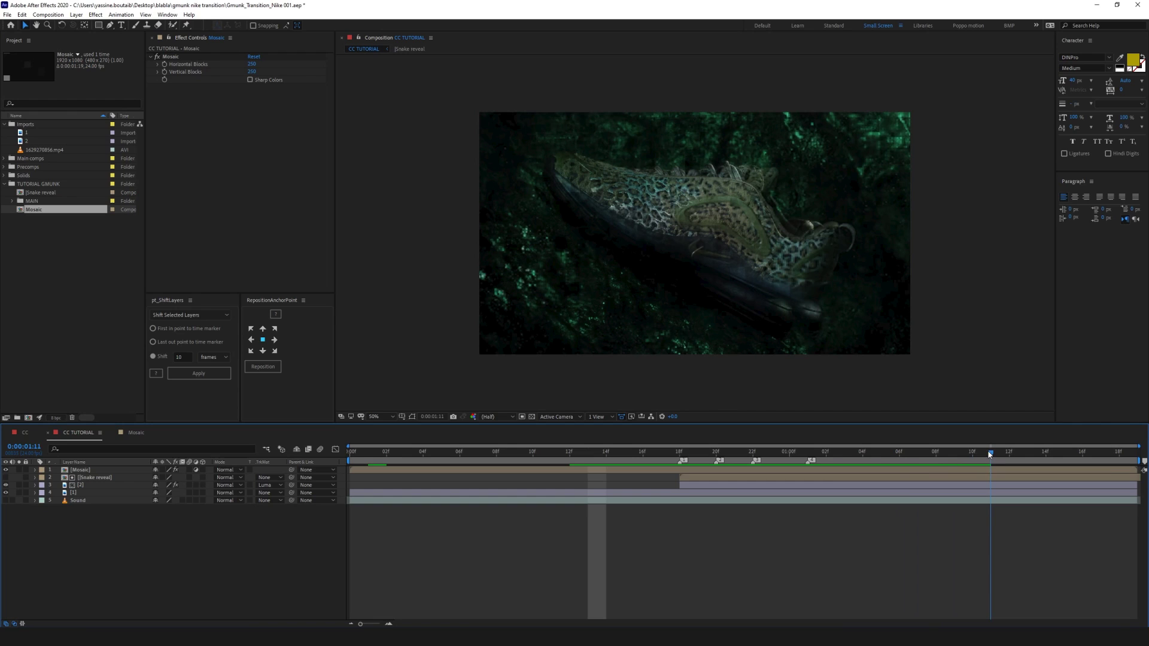
key(space)
key(space)
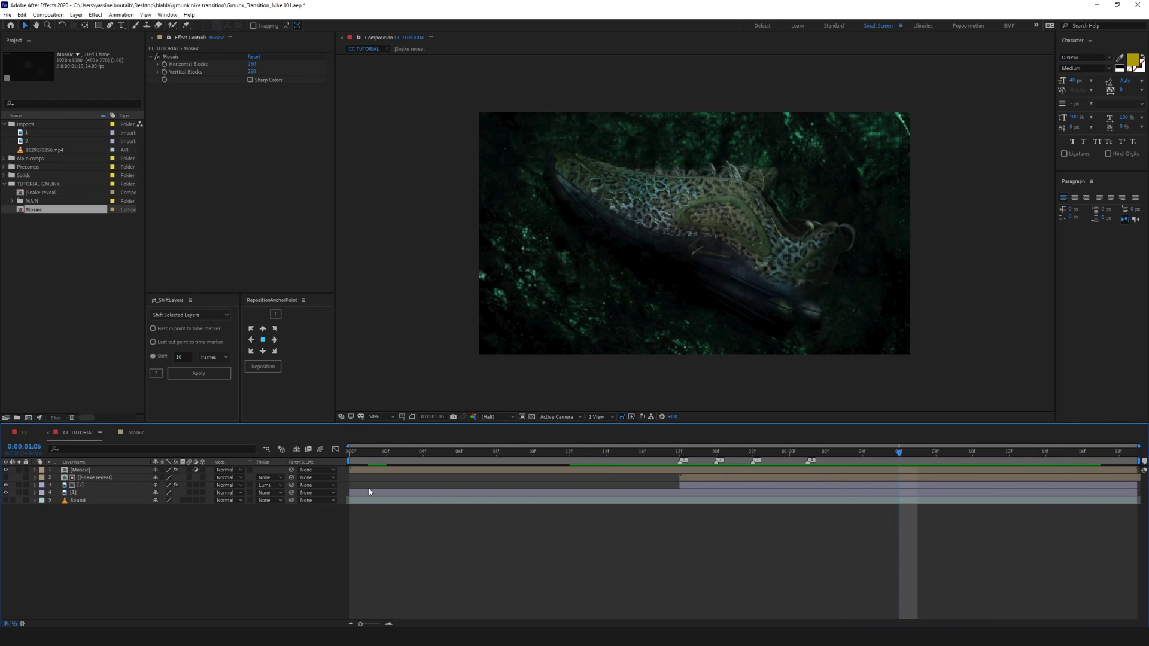
click(255, 89)
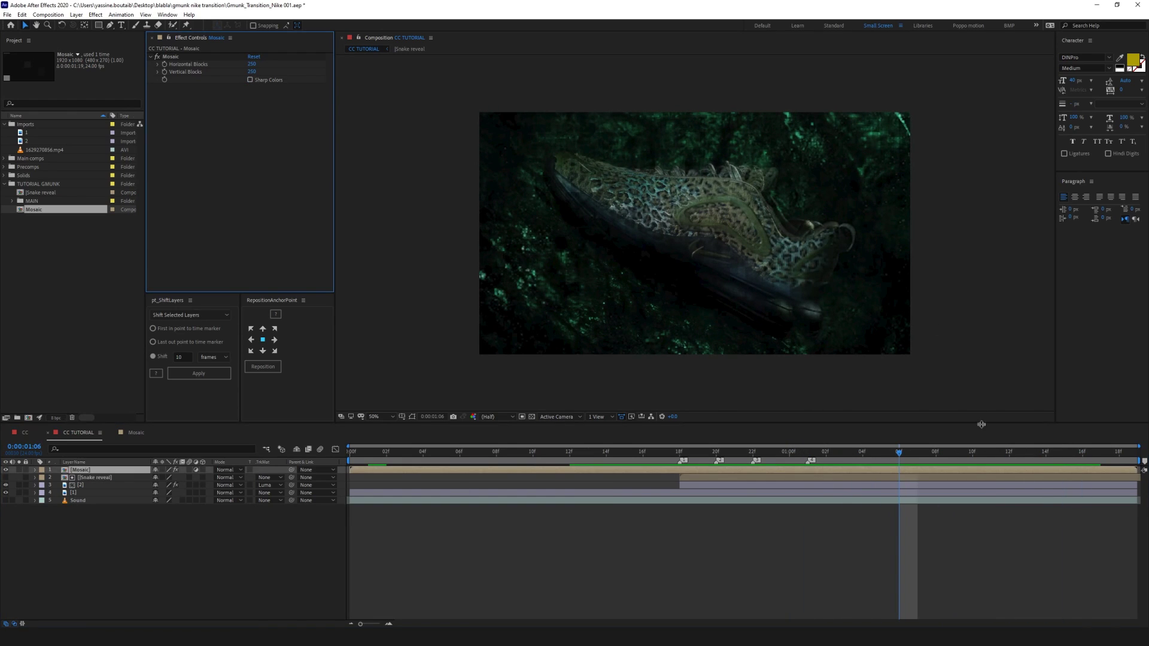
click(826, 452)
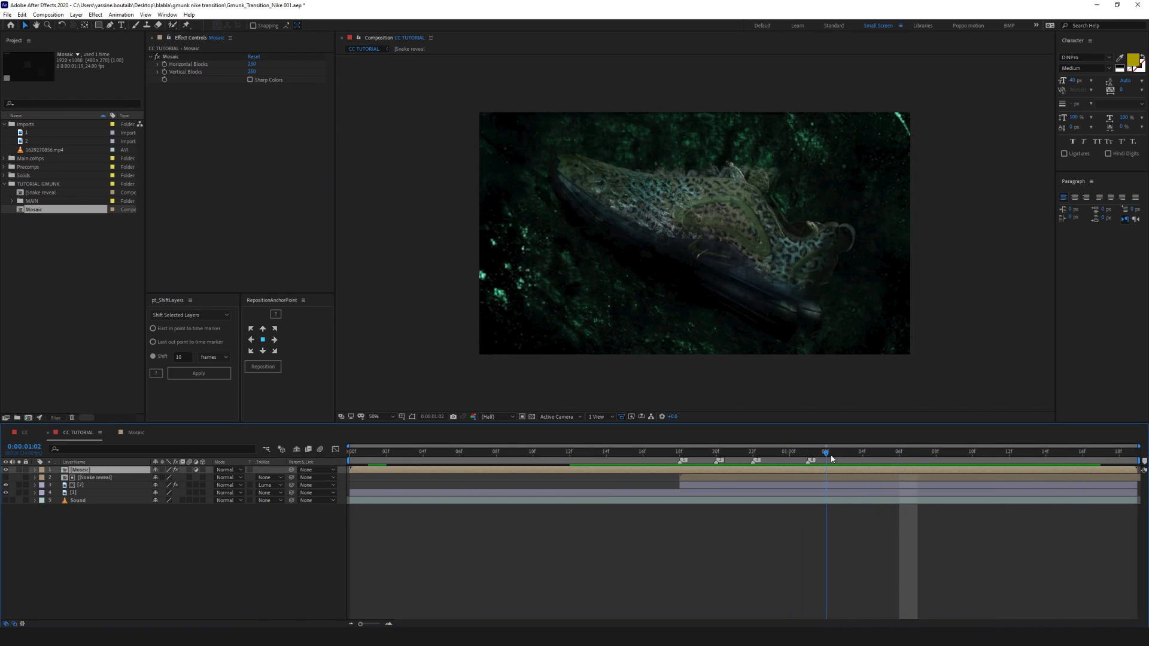
click(196, 470)
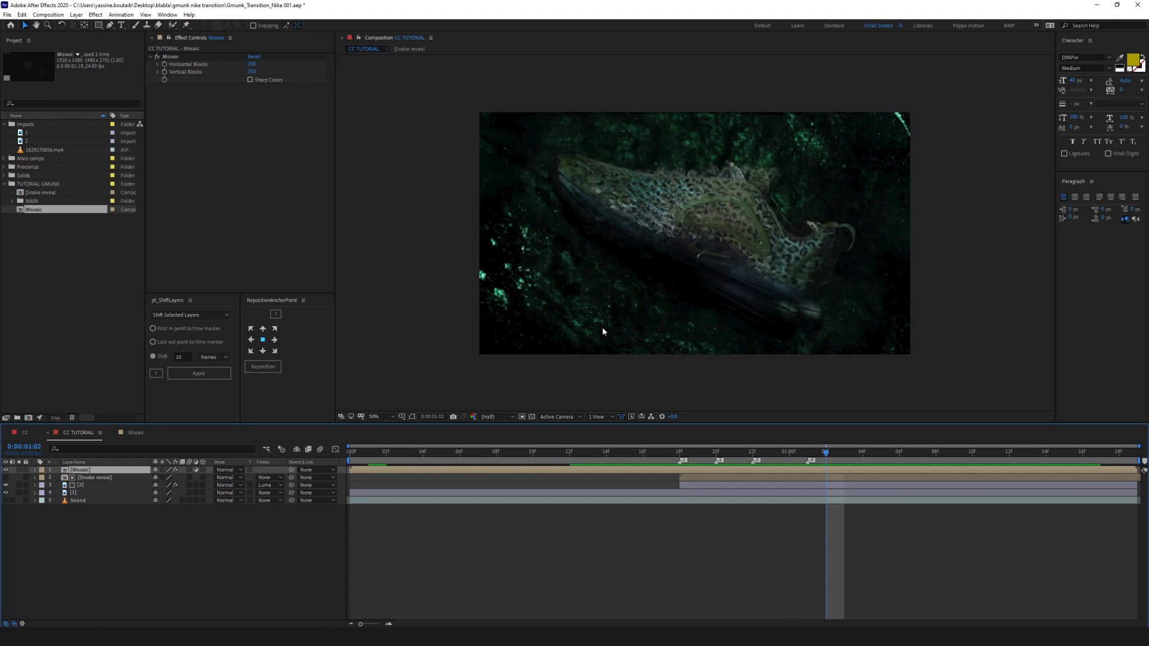
Set the Mosaic effect's Horizontal Blocks to about 134, reset the viewer exposure, and preview from the start
scroll(602, 328, up, 2)
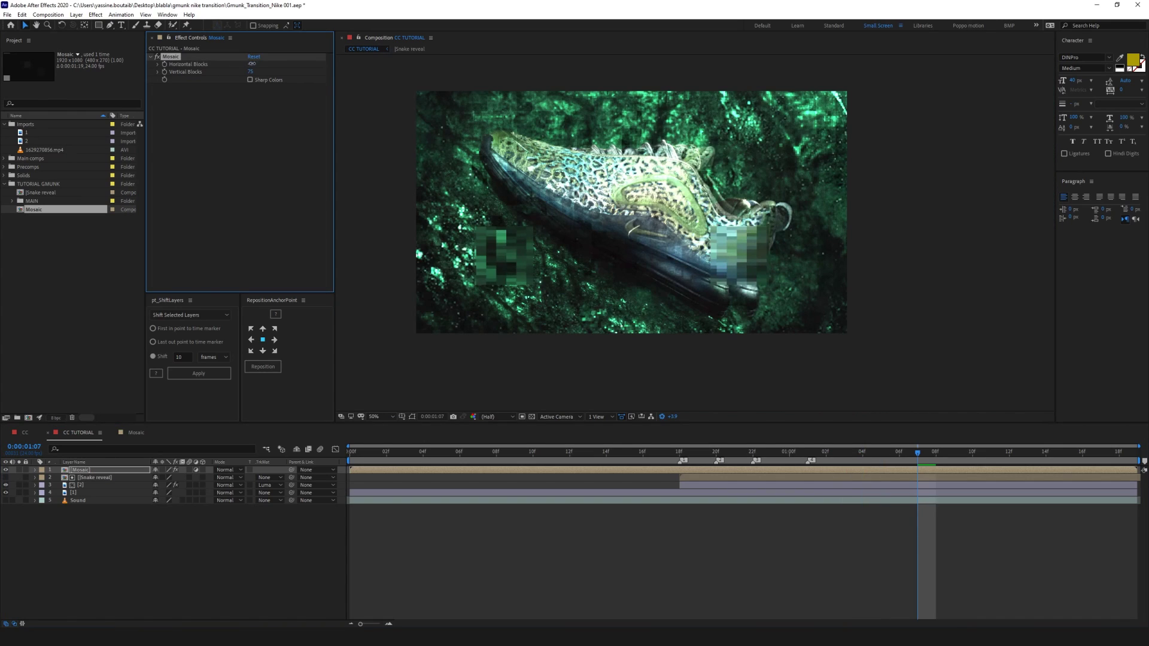
drag(252, 64, 675, 375)
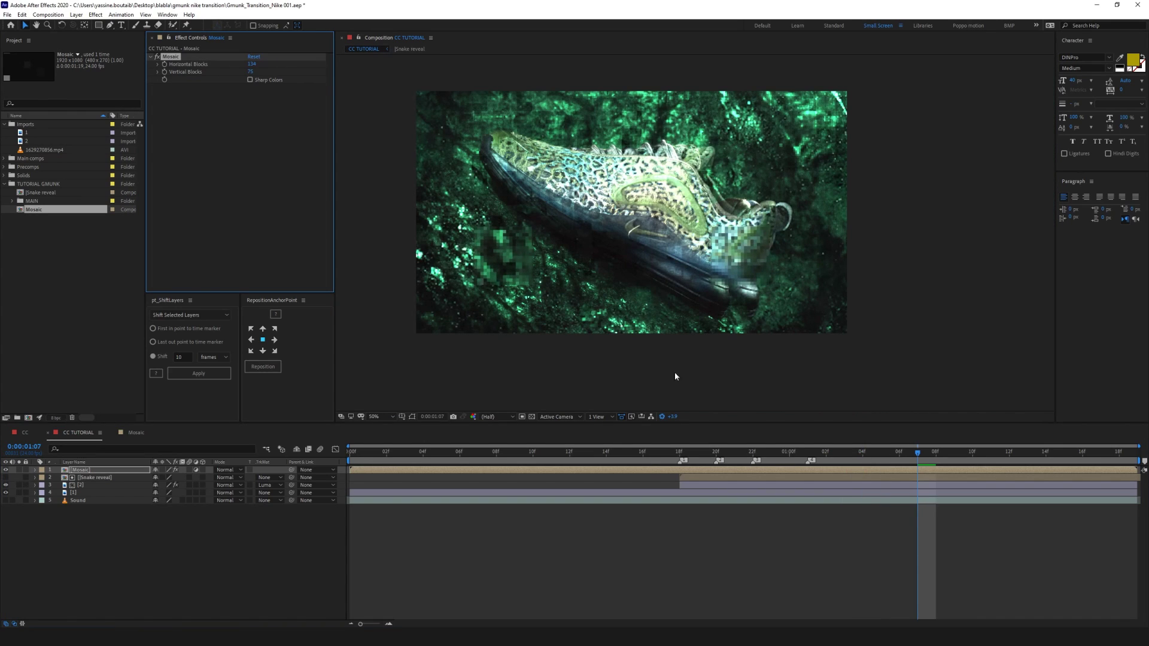
click(662, 417)
click(210, 435)
key(Home)
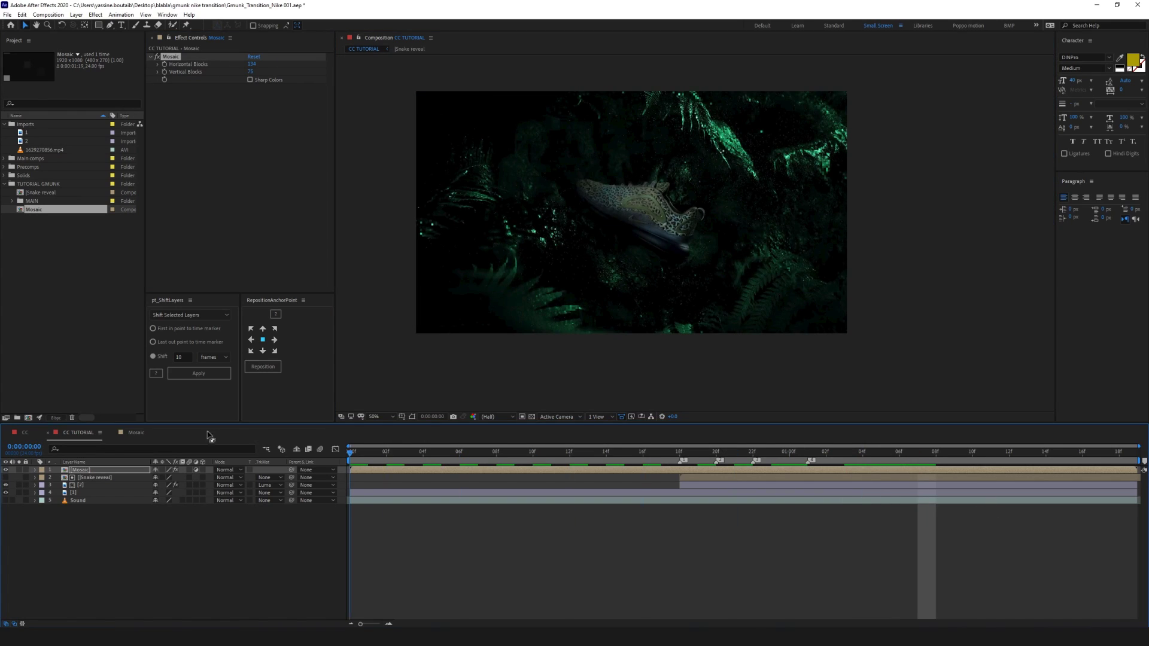
key(space)
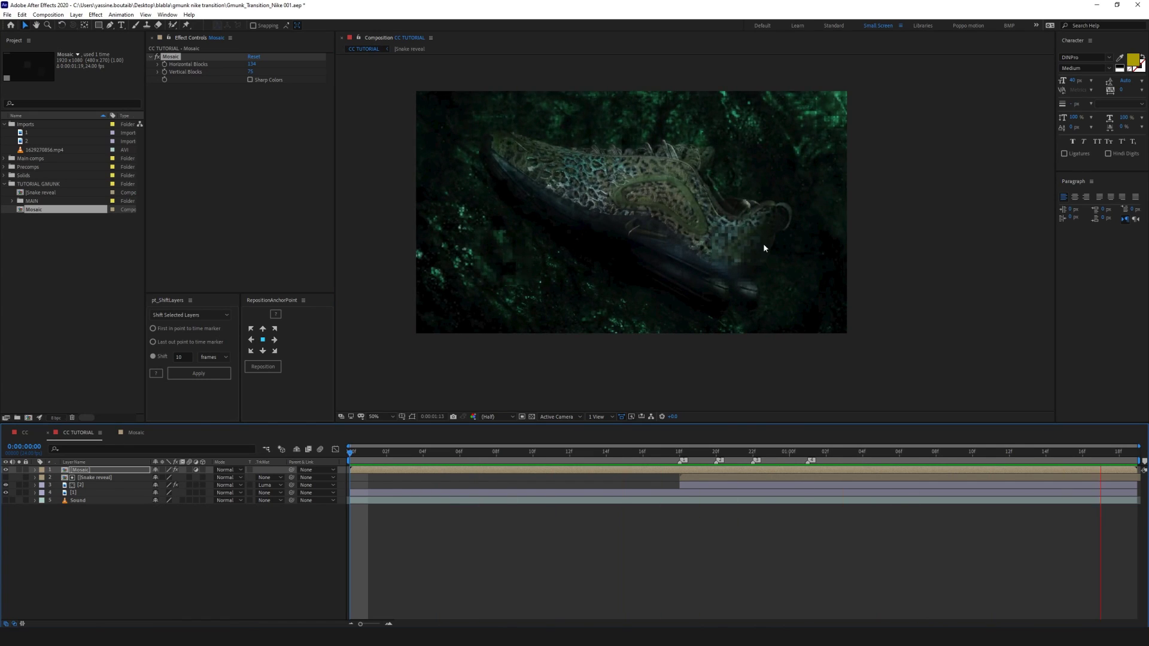
Set the Mosaic effect's Vertical Blocks to 120
click(252, 71)
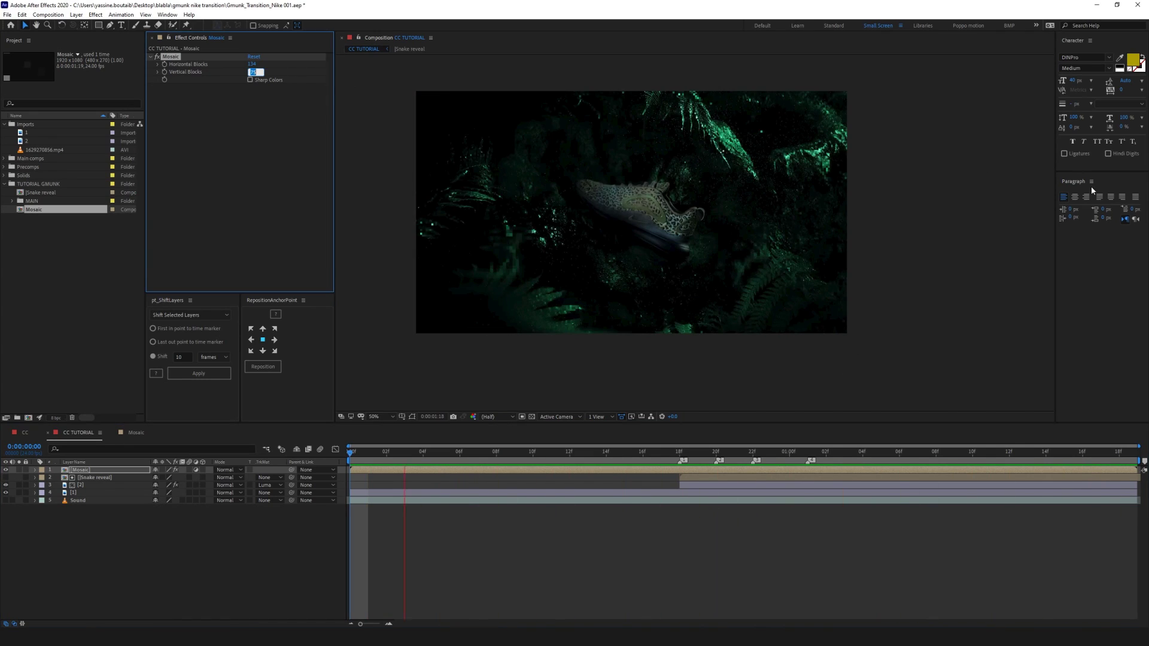
text(120)
key(Return)
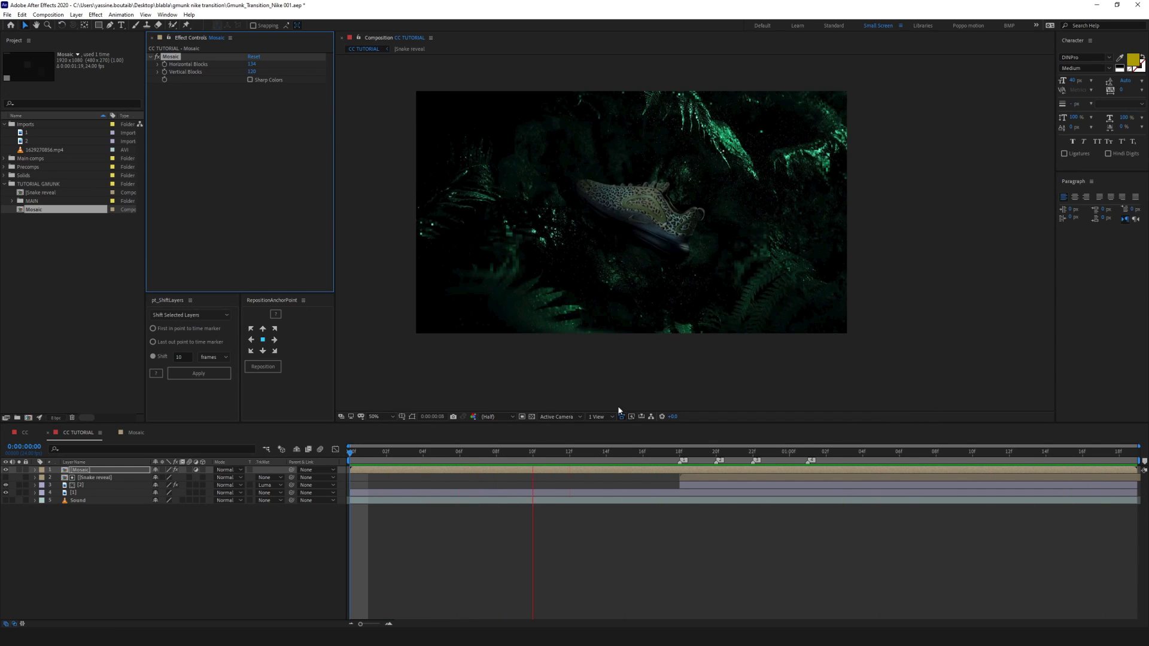
Open the Mosaic composition at frame 18 and reveal the Evolution expression on the Big layer
click(678, 458)
double_click(81, 471)
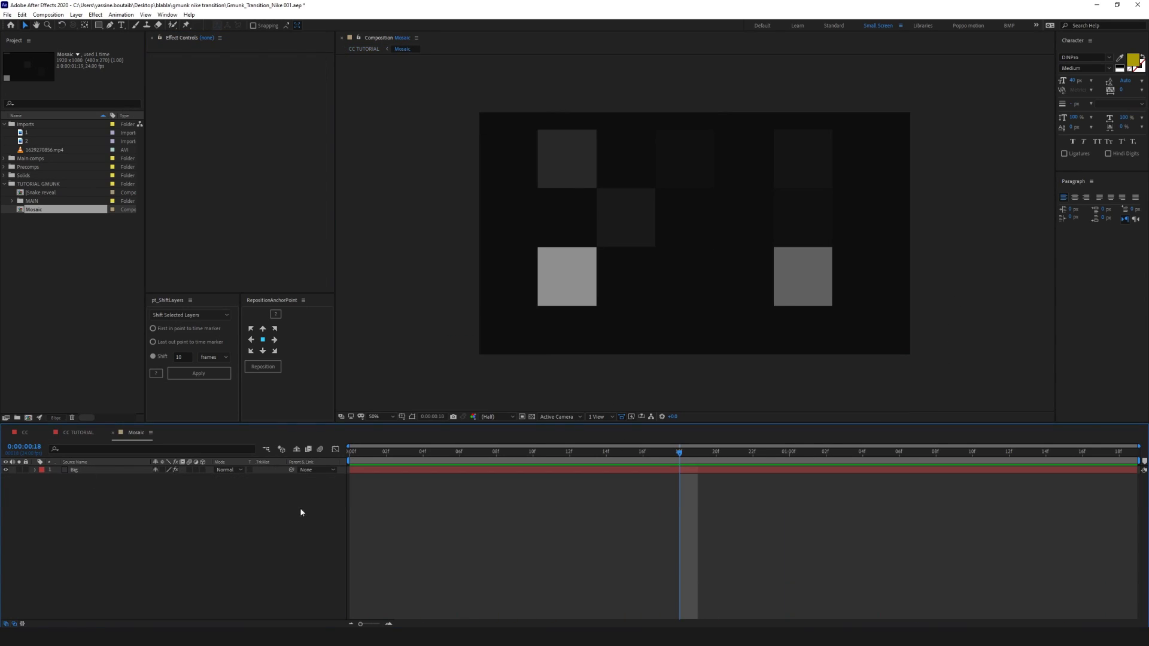
click(120, 469)
key(e)
key(e)
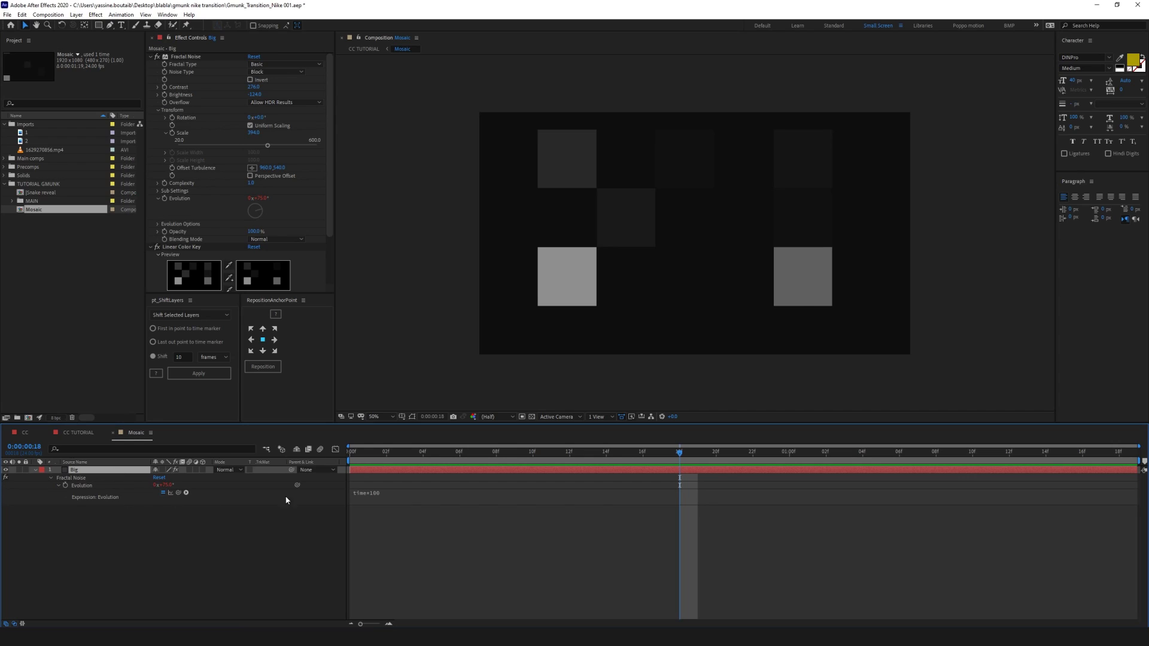
Change the Fractal Noise Evolution expression to time*300 and preview the block animation from the start
click(377, 496)
click(390, 495)
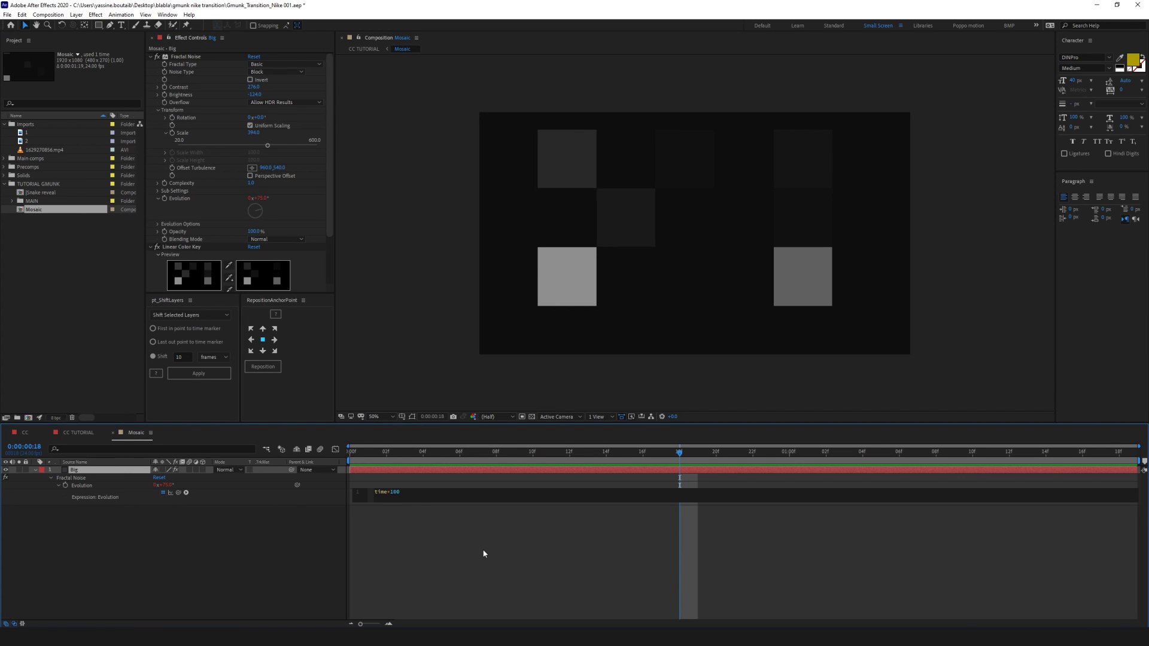
click(505, 551)
key(Home)
key(space)
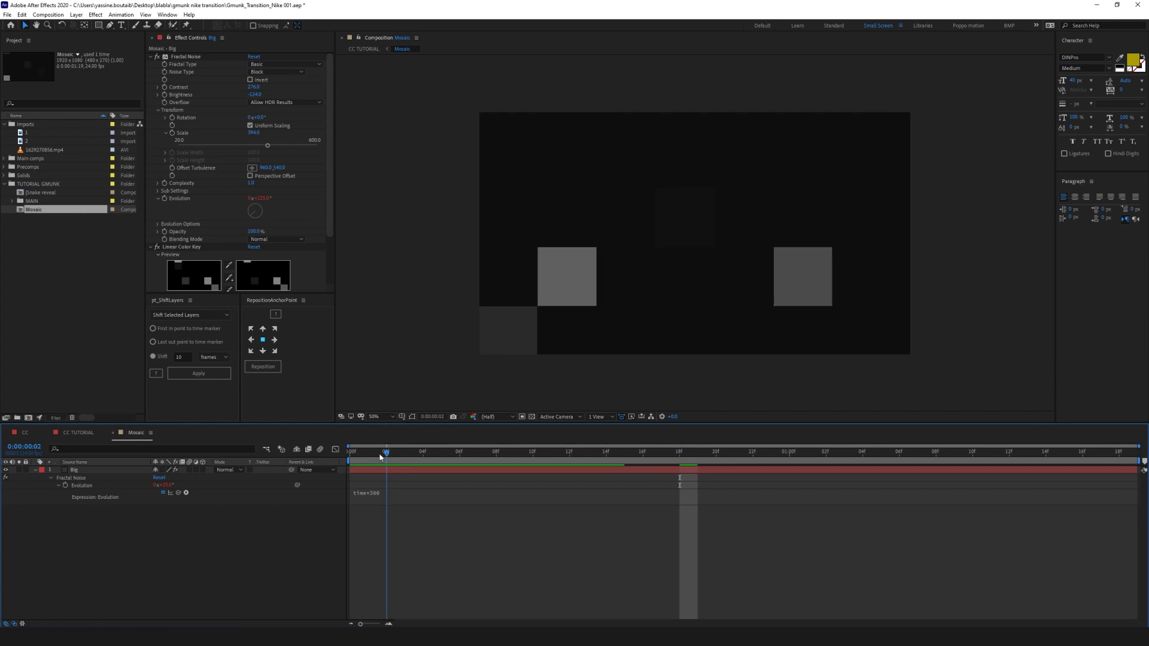
key(space)
Return to the CC TUTORIAL composition and preview the mosaic blocks over the shoe transition
click(374, 48)
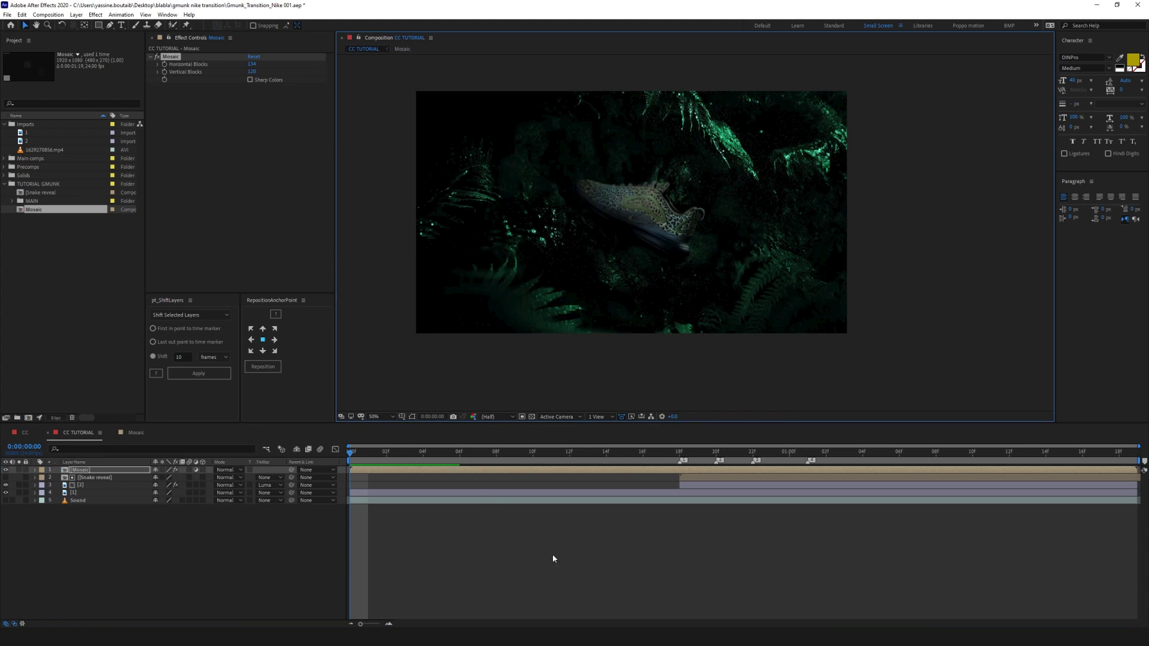
key(space)
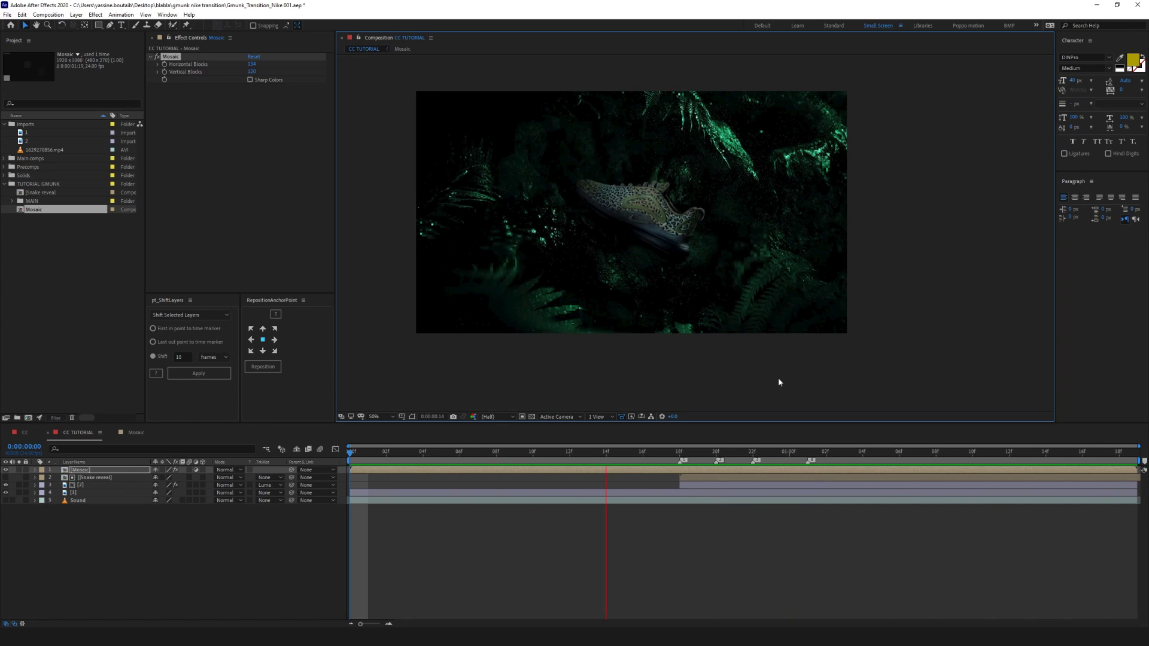
click(690, 460)
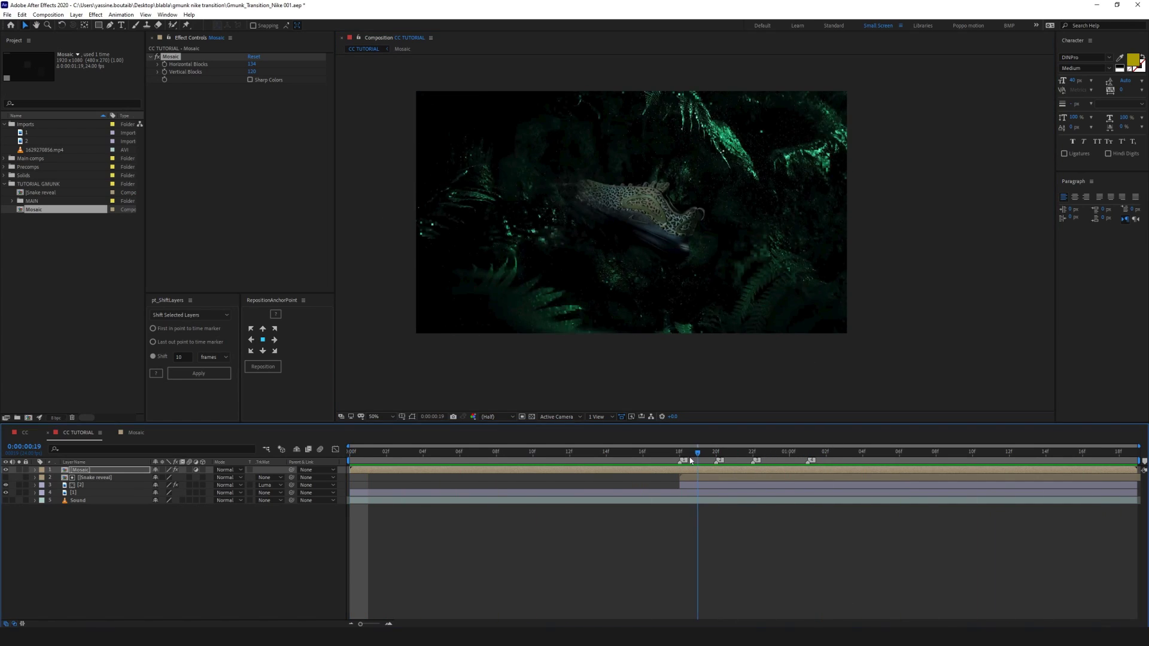
key(space)
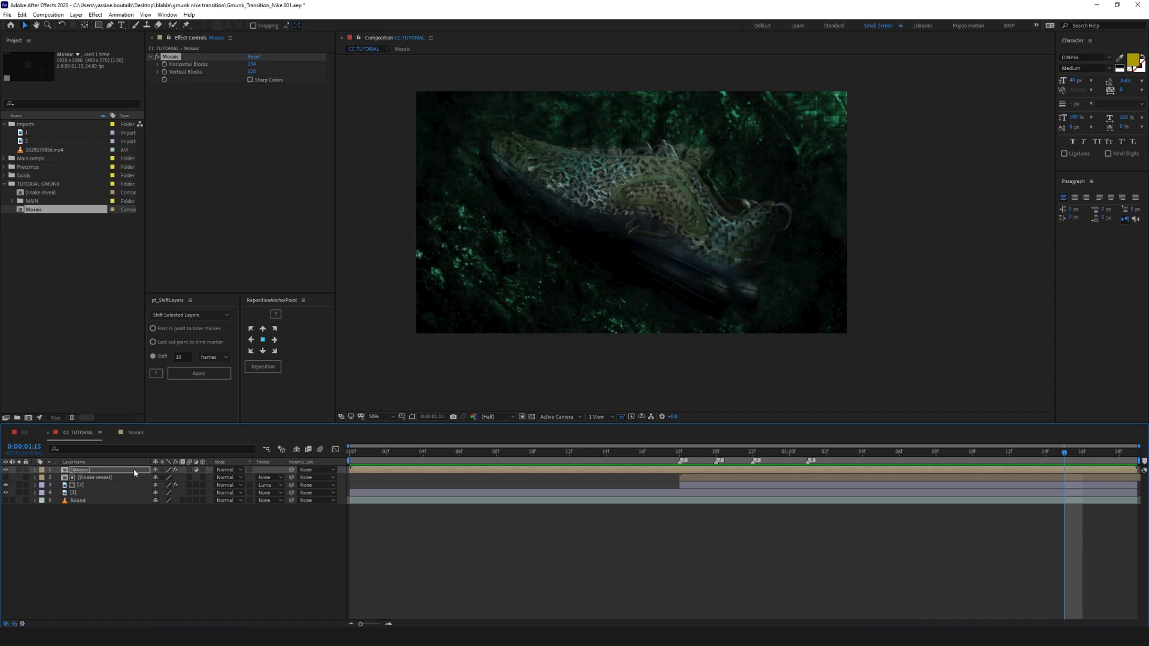
Open the Mosaic composition and duplicate the Big layer
double_click(134, 469)
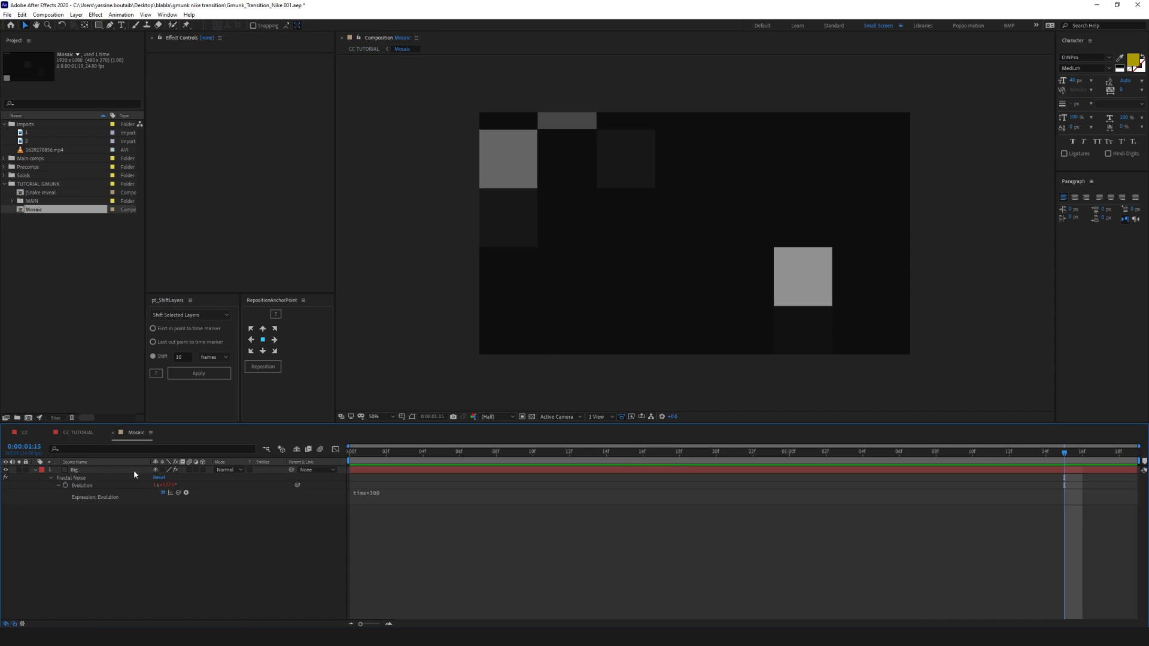
click(34, 470)
click(97, 471)
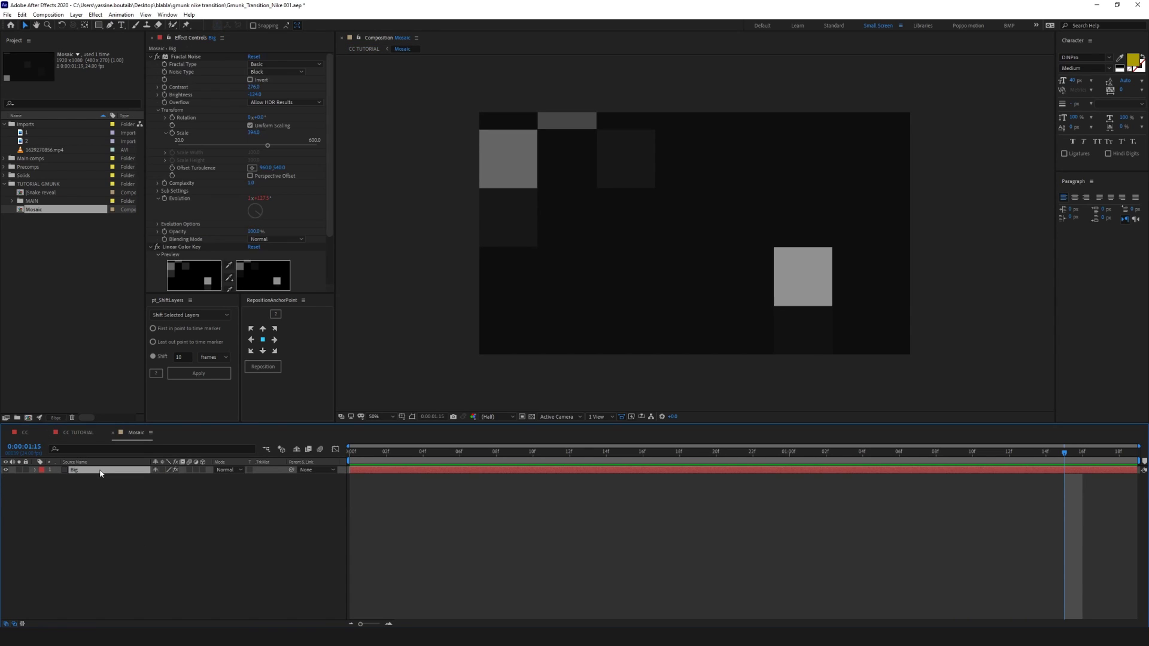
key(ctrl+d)
key(e)
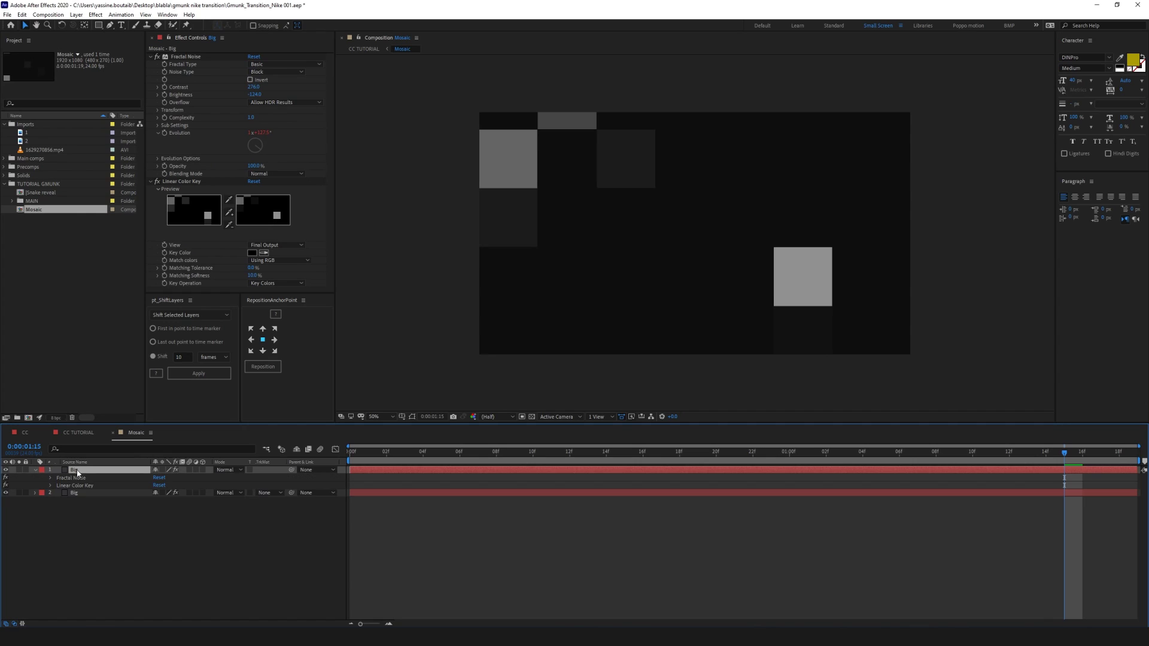
Remove the time-based Evolution expression from the duplicated layer's Fractal Noise
key(e)
key(e)
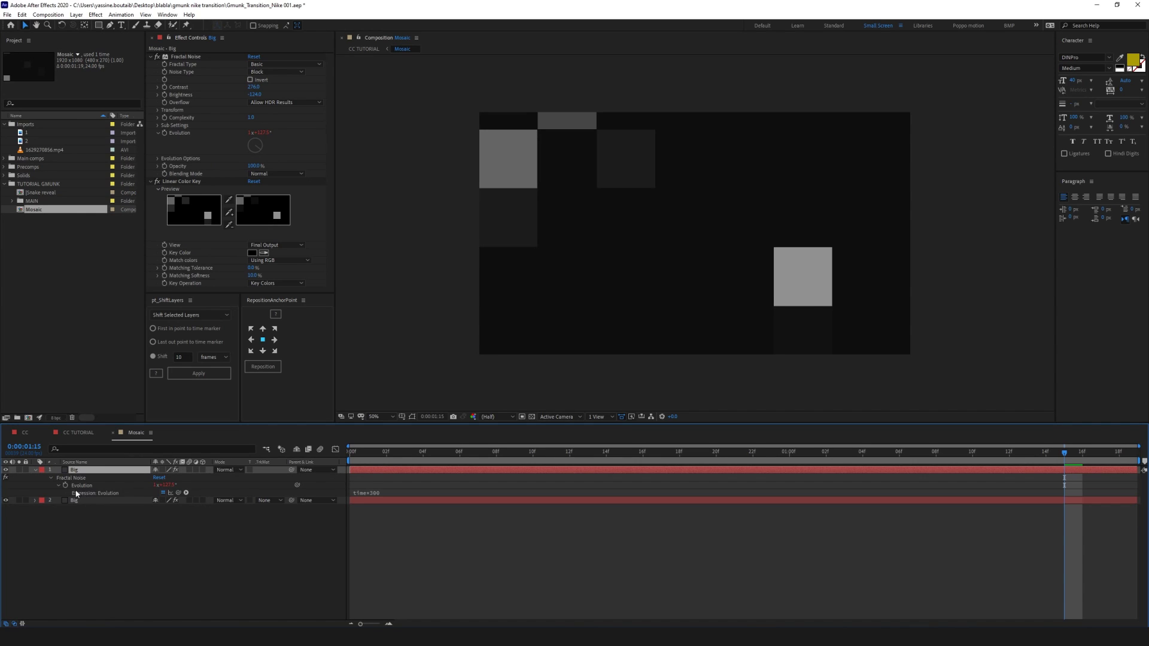
click(409, 493)
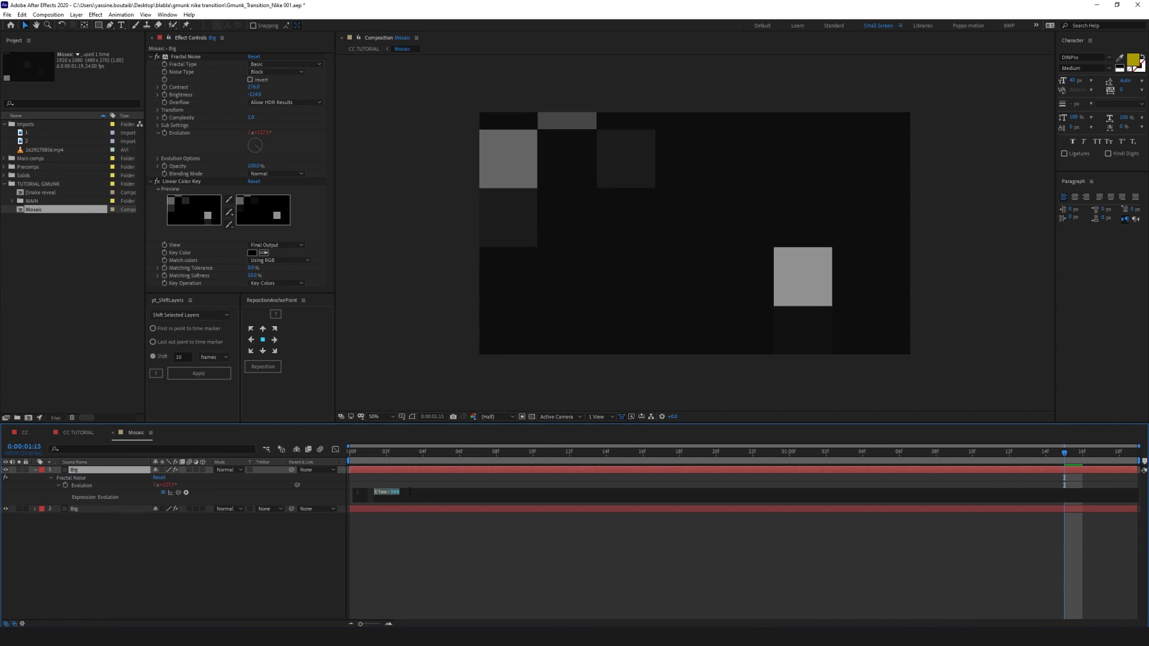
click(362, 519)
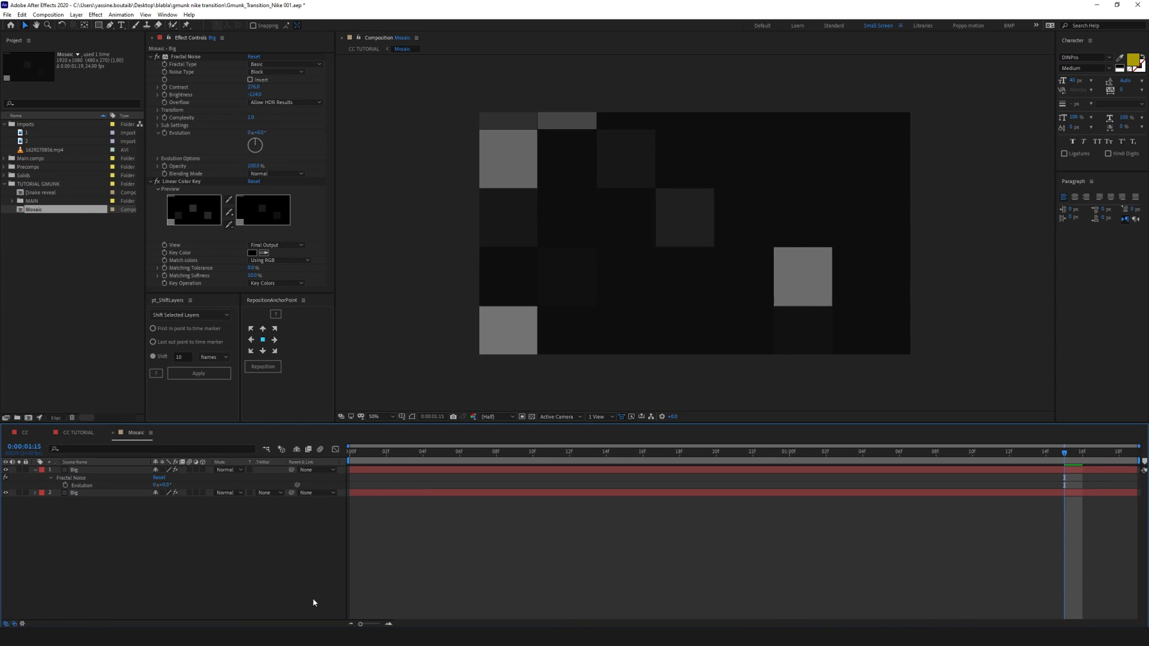
Rename the duplicated Big layer as medium
click(84, 471)
key(Return)
text(mecdiu)
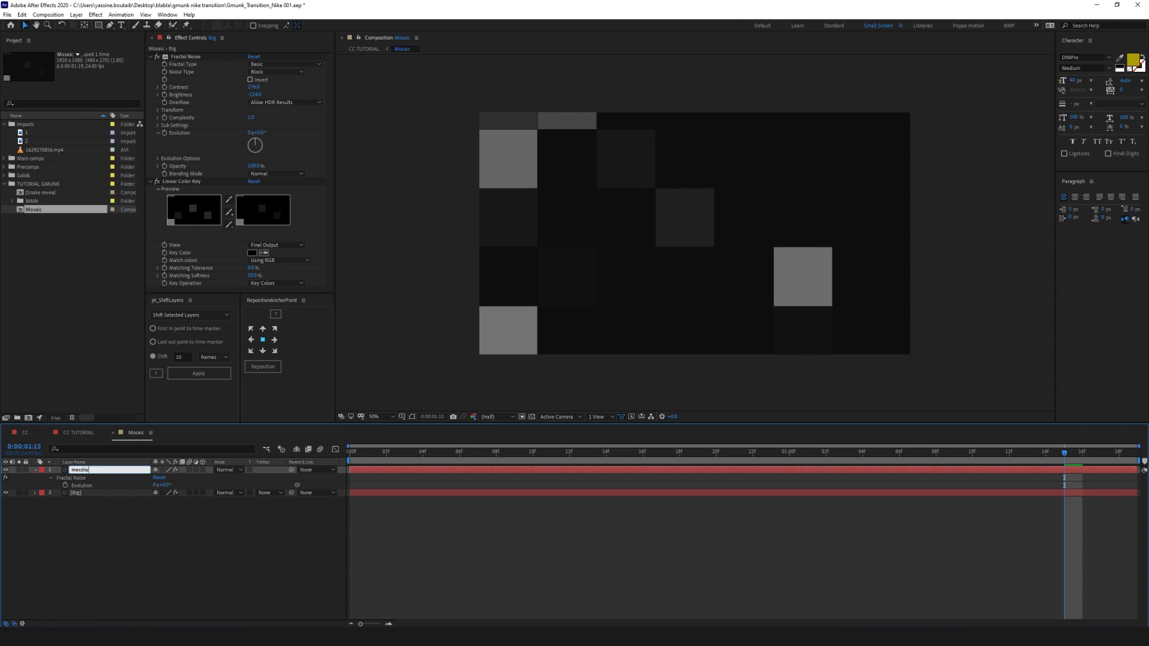
text(m)
key(Return)
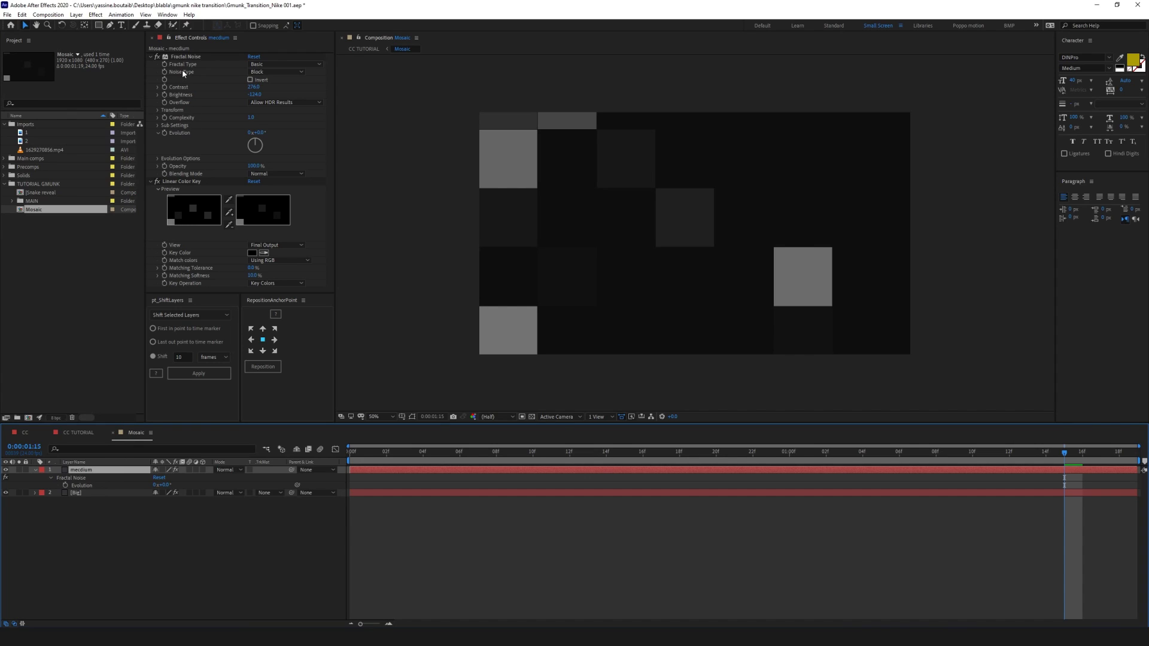
Reduce the medium layer's Fractal Noise Scale to about 210 for smaller blocks
click(151, 182)
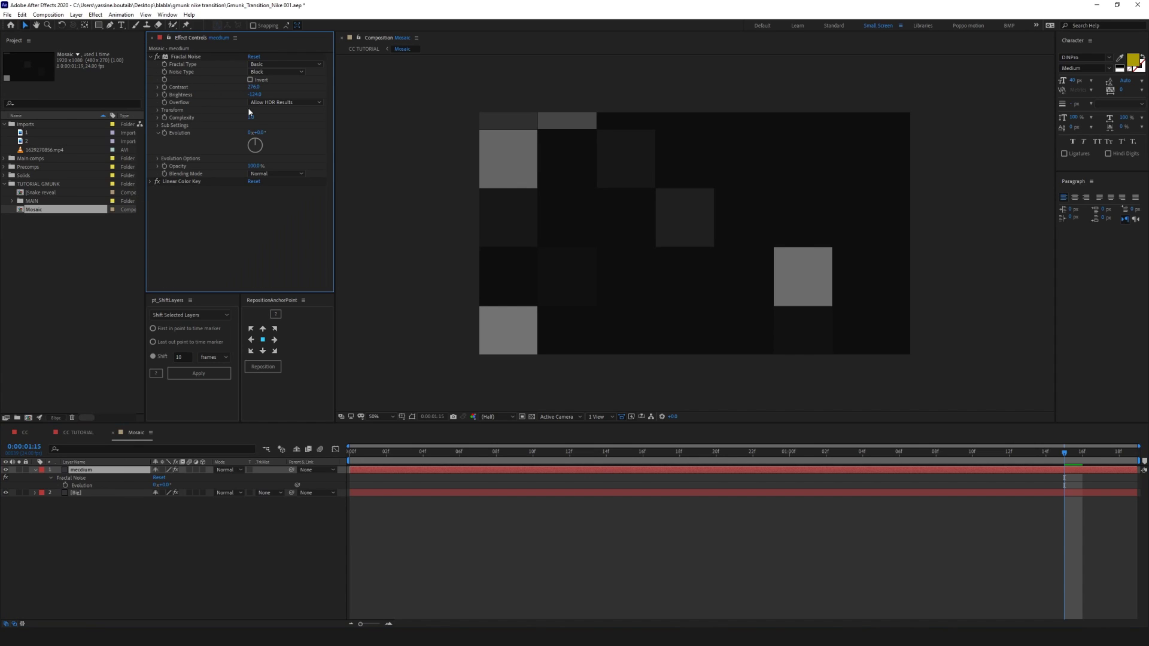
click(158, 110)
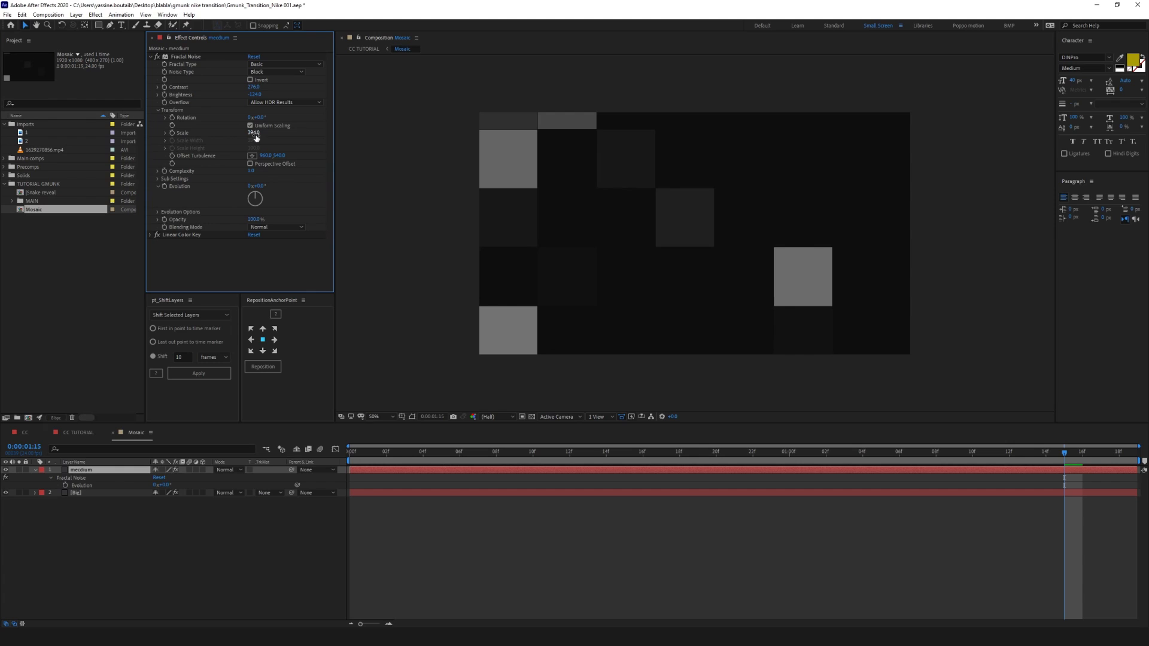
drag(254, 133, 267, 132)
drag(153, 146, 194, 152)
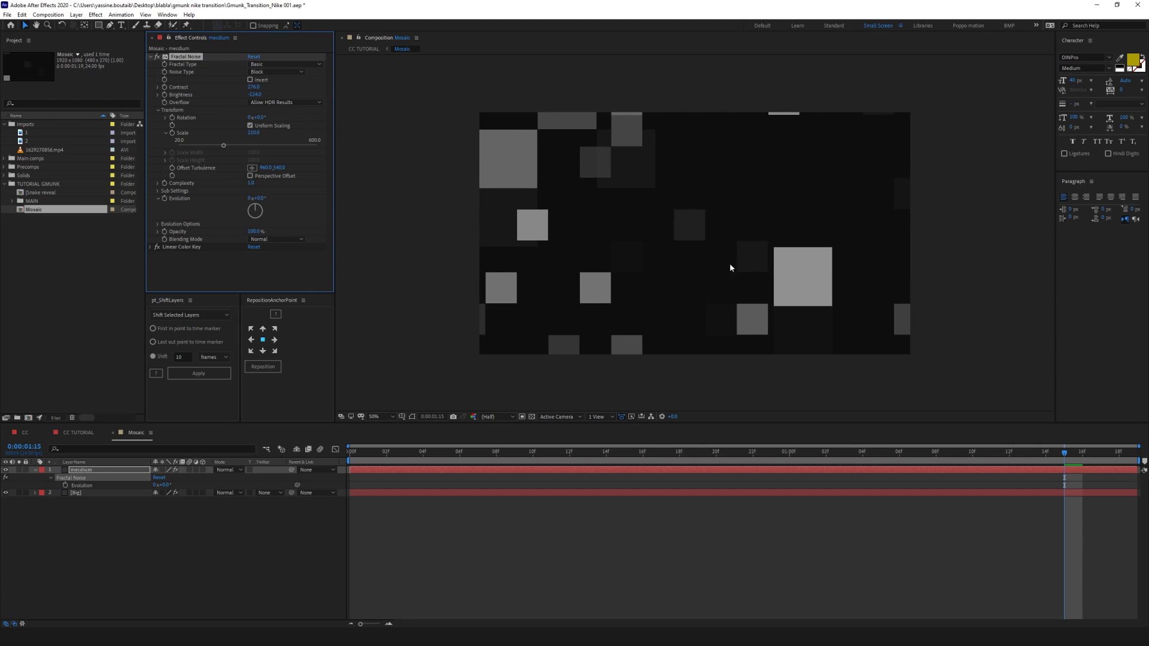
Start animating the medium layer's Fractal Noise Random Seed with a hold keyframe of 0 at frame 0
click(109, 481)
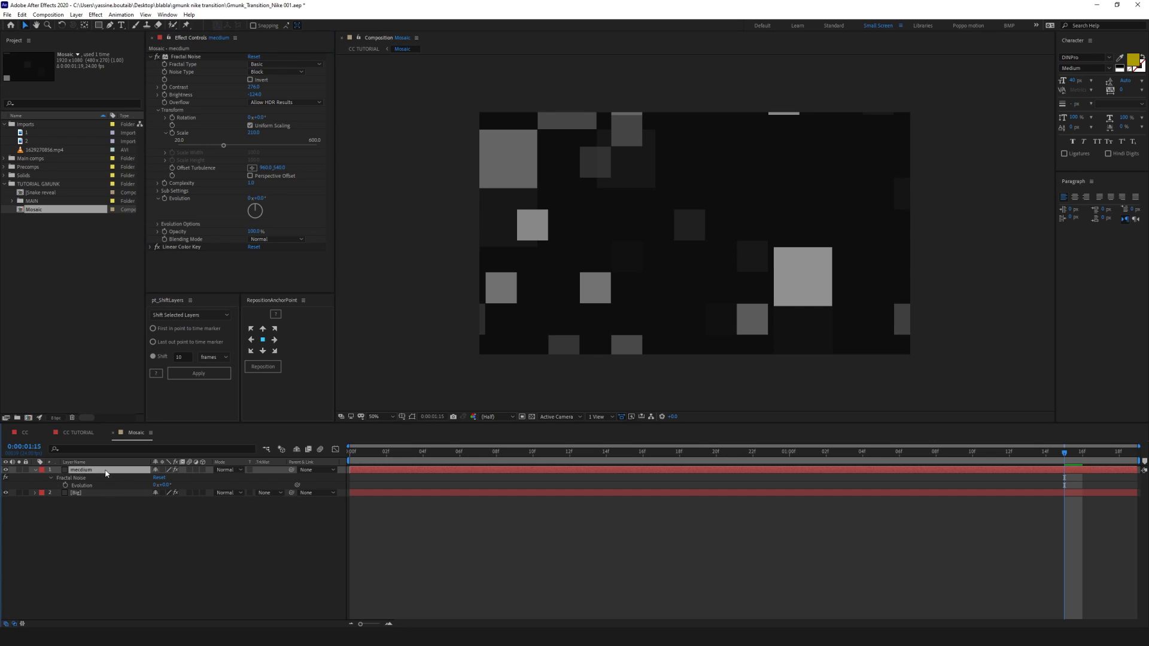
click(158, 223)
drag(252, 258, 175, 258)
click(172, 258)
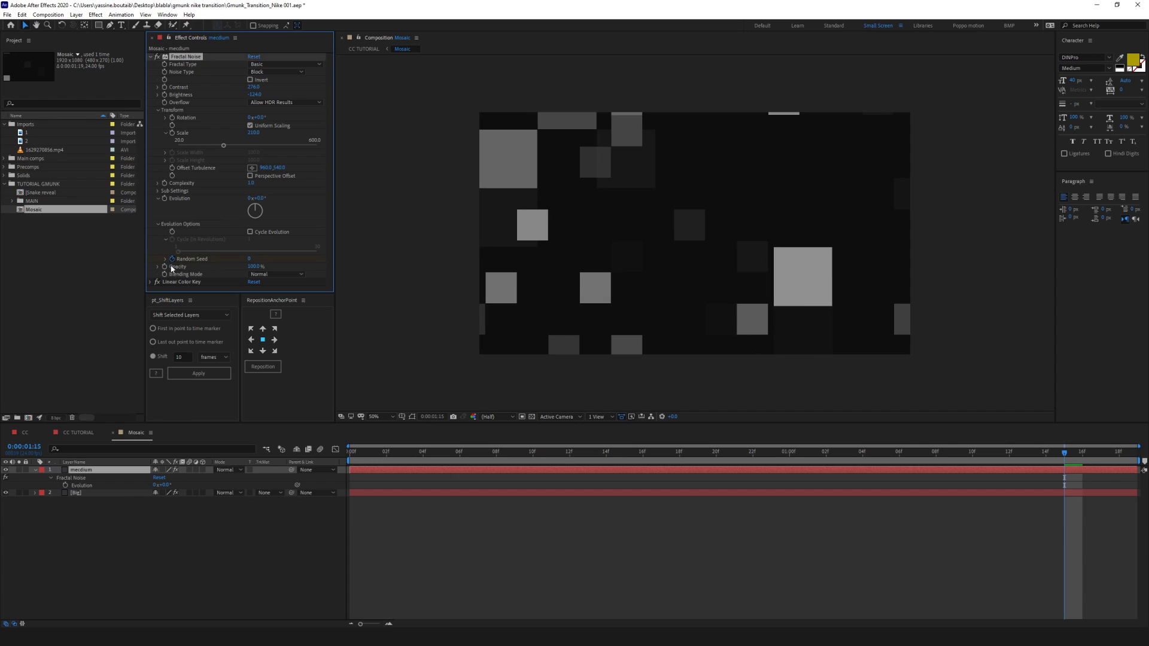
drag(377, 451, 350, 451)
right_click(350, 485)
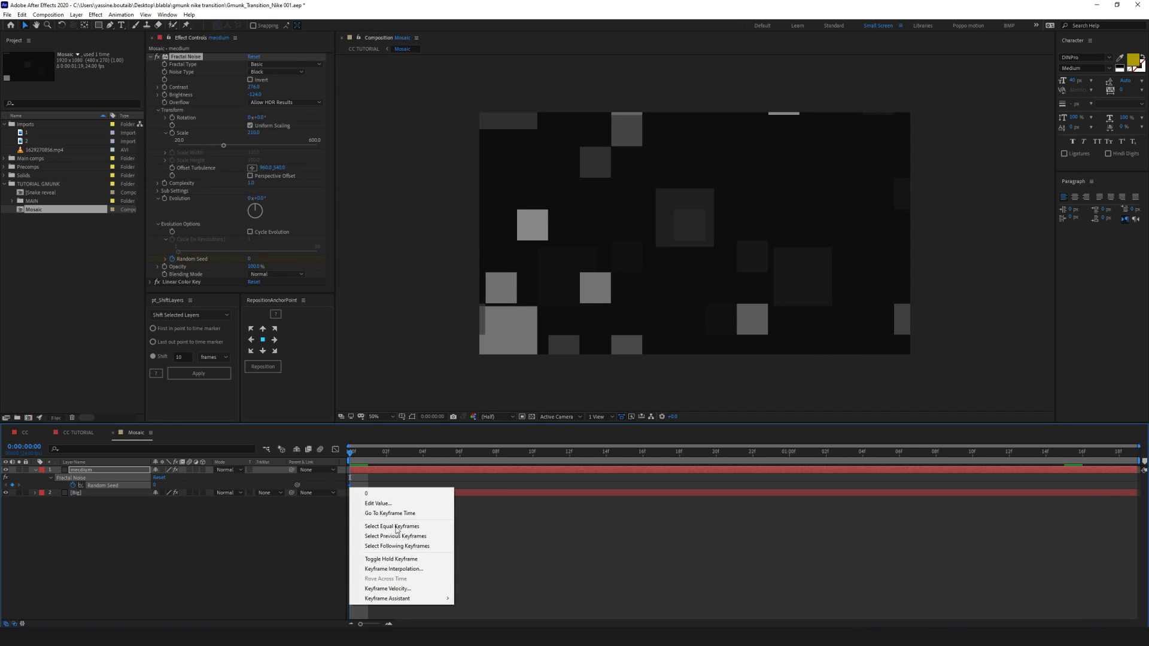
click(398, 561)
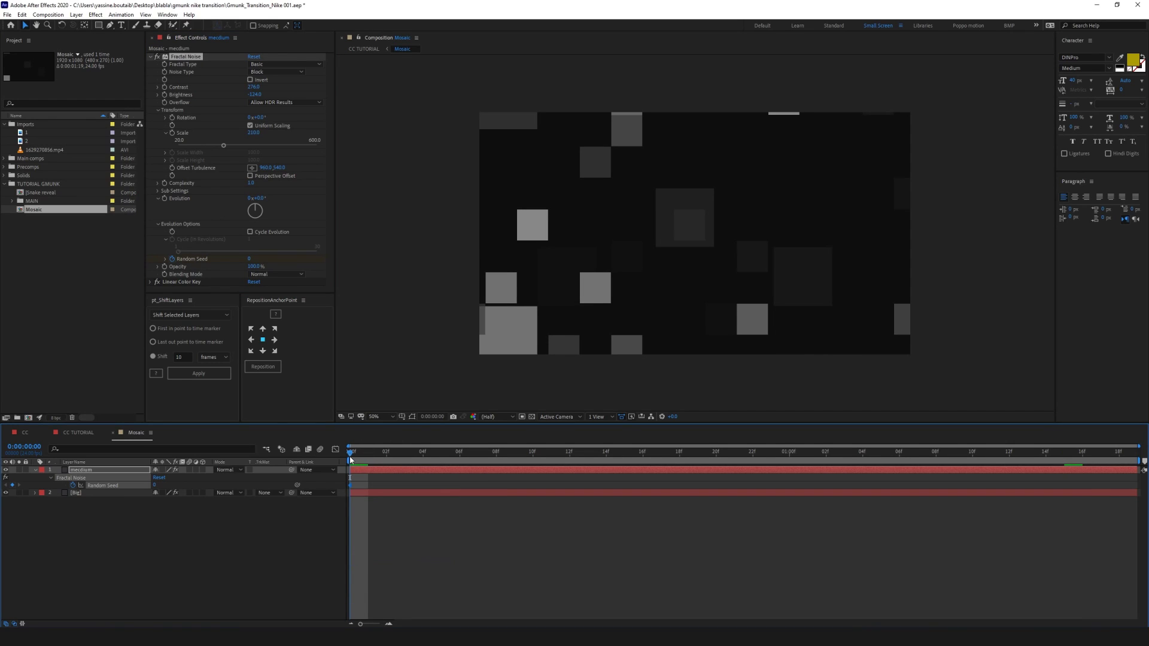
Set the medium layer's Random Seed to 470 at frame 4
key(space)
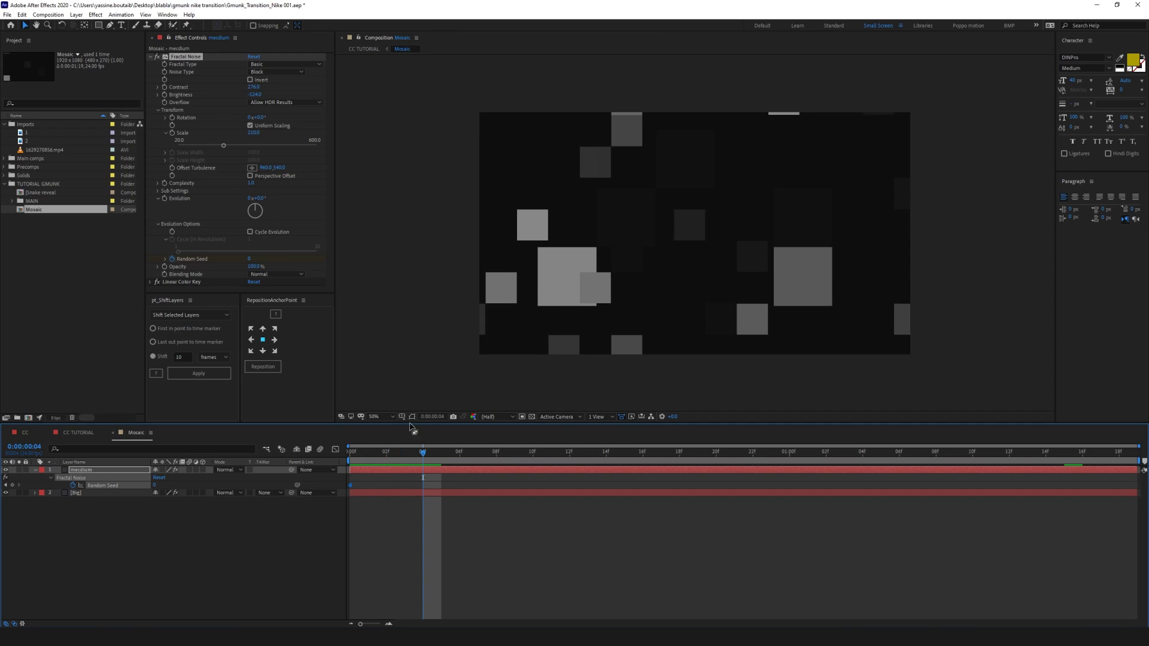
click(249, 259)
text(470)
key(Return)
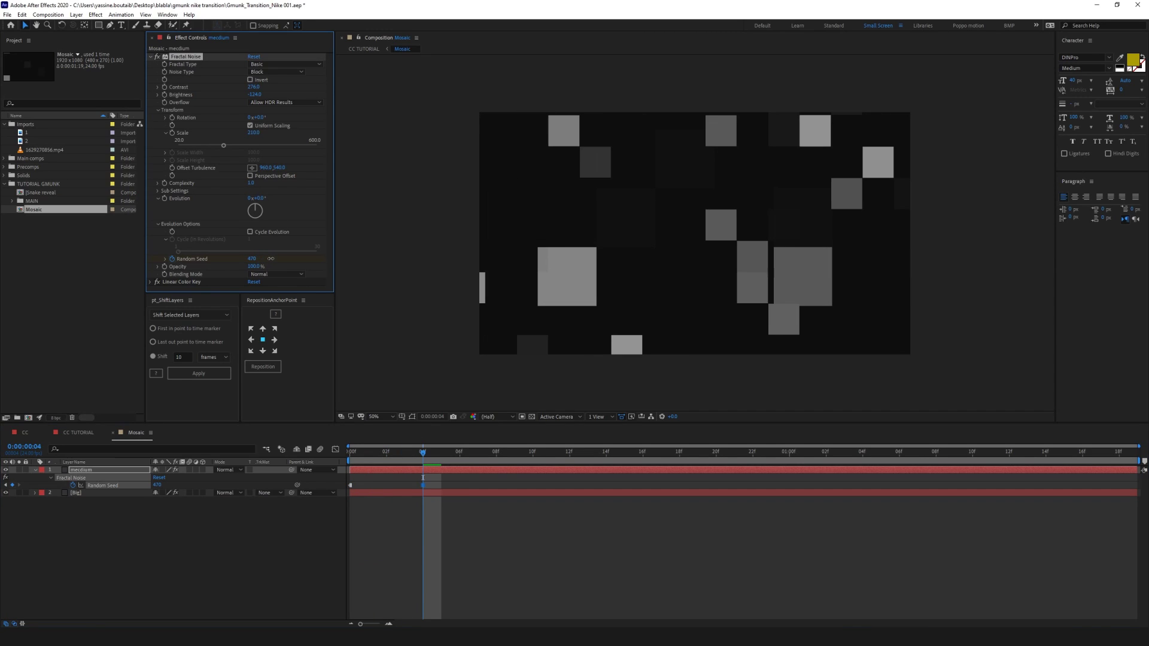
Keyframe the medium layer's Random Seed with a higher seed at frame 8 and a lower one at frame 12
drag(424, 453, 496, 452)
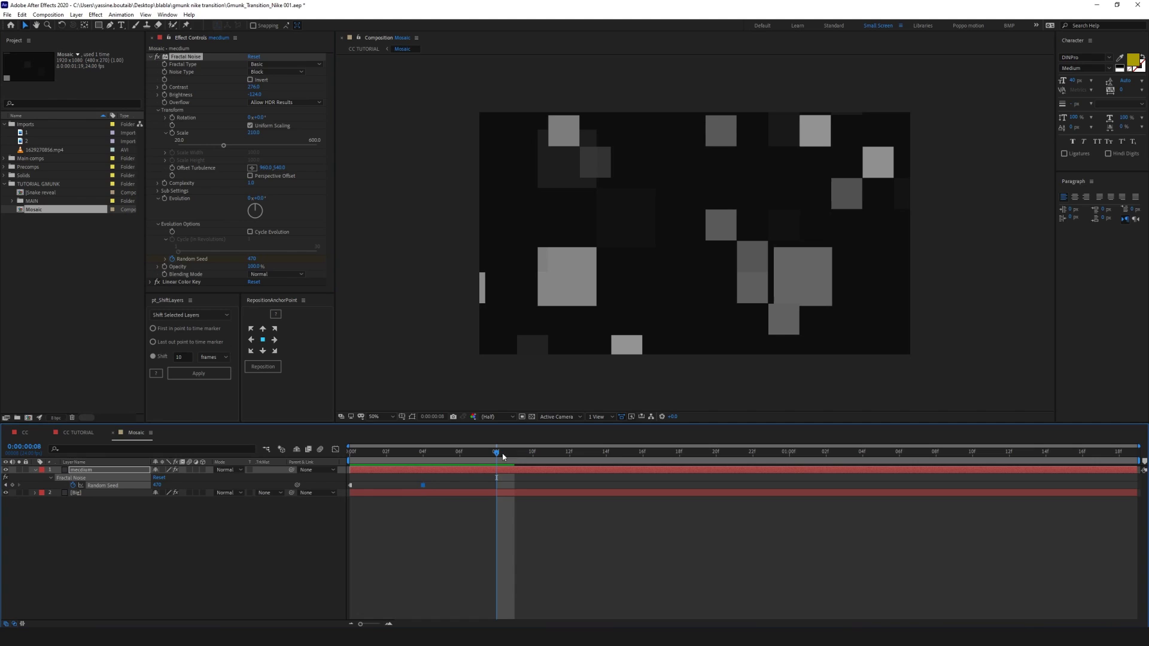
click(251, 258)
text(600)
key(Return)
drag(262, 260, 270, 263)
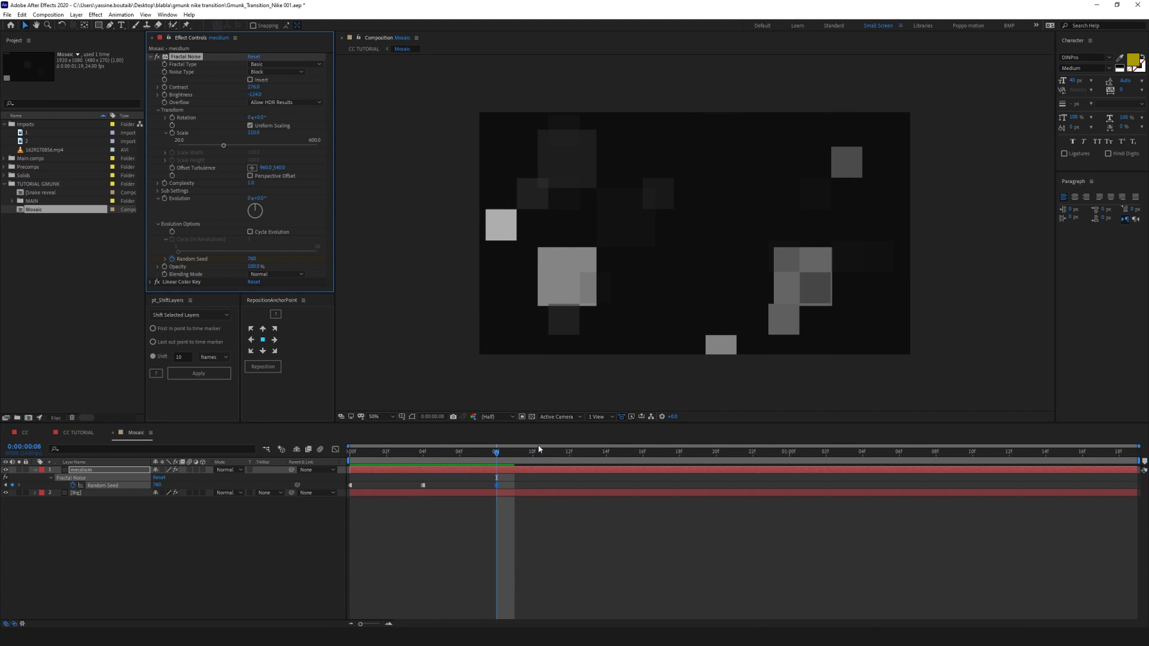
drag(541, 453, 570, 455)
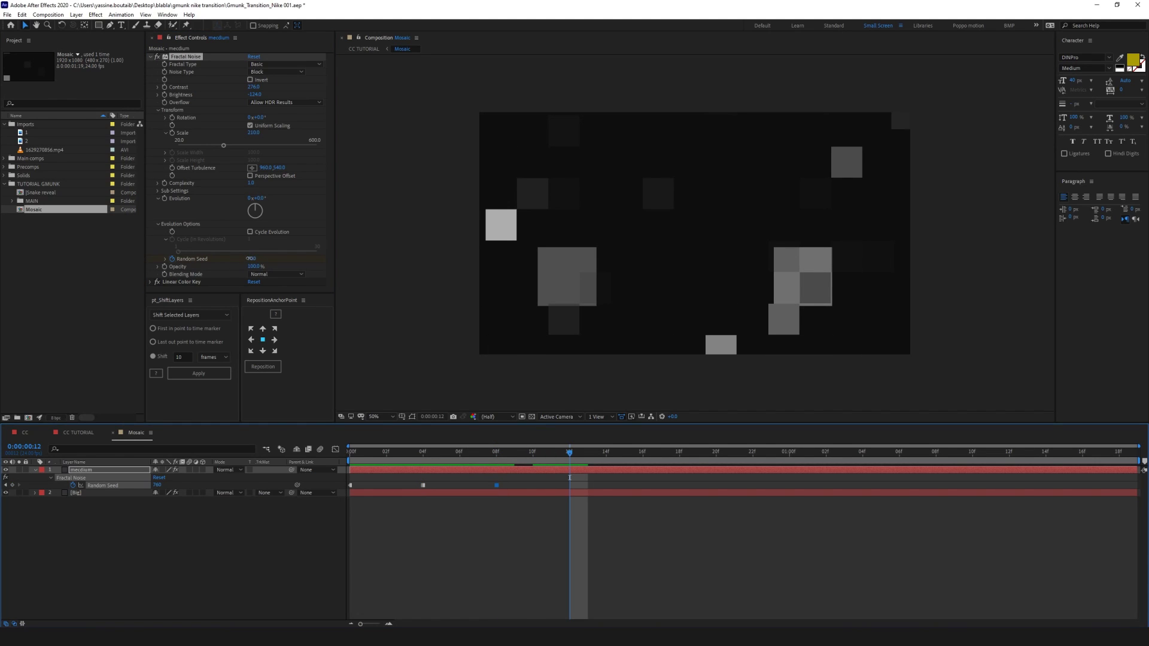
drag(251, 259, 232, 257)
Copy the first Random Seed keyframe to frame 16 and preview the block animation
key(space)
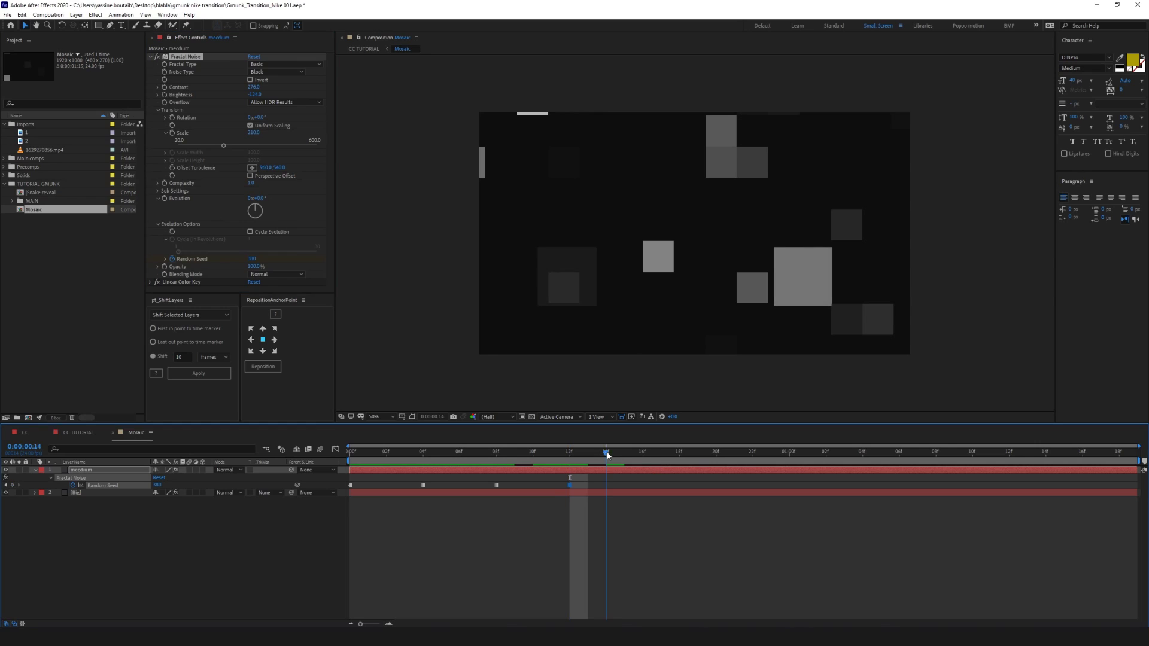
click(350, 484)
key(ctrl+c)
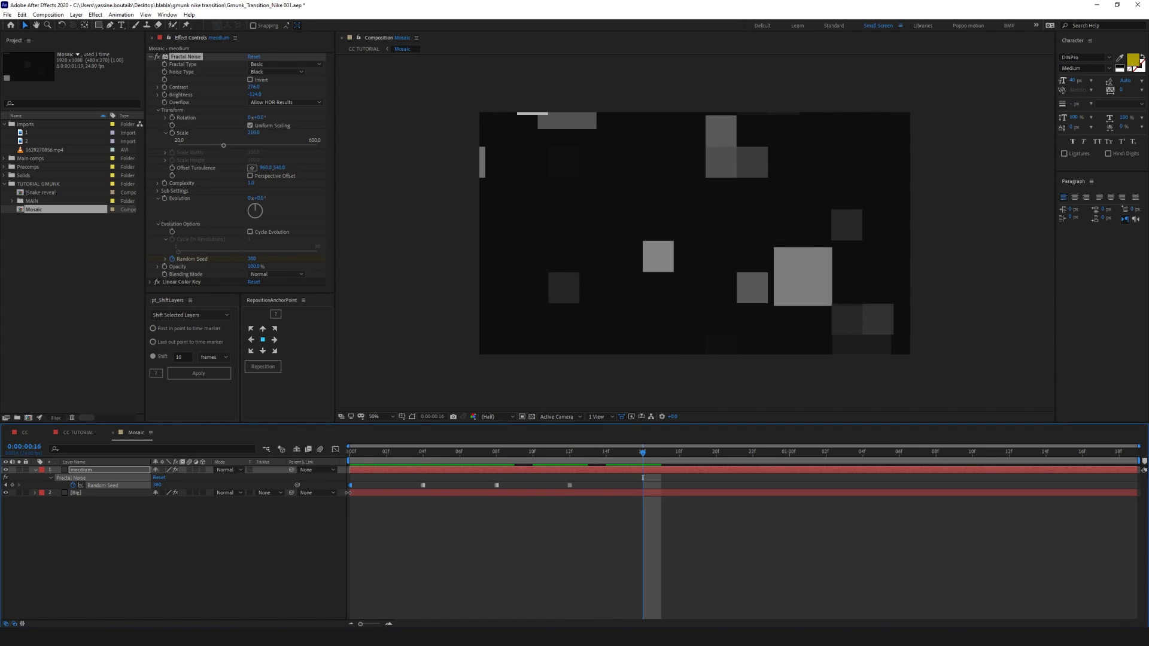
key(ctrl+v)
key(space)
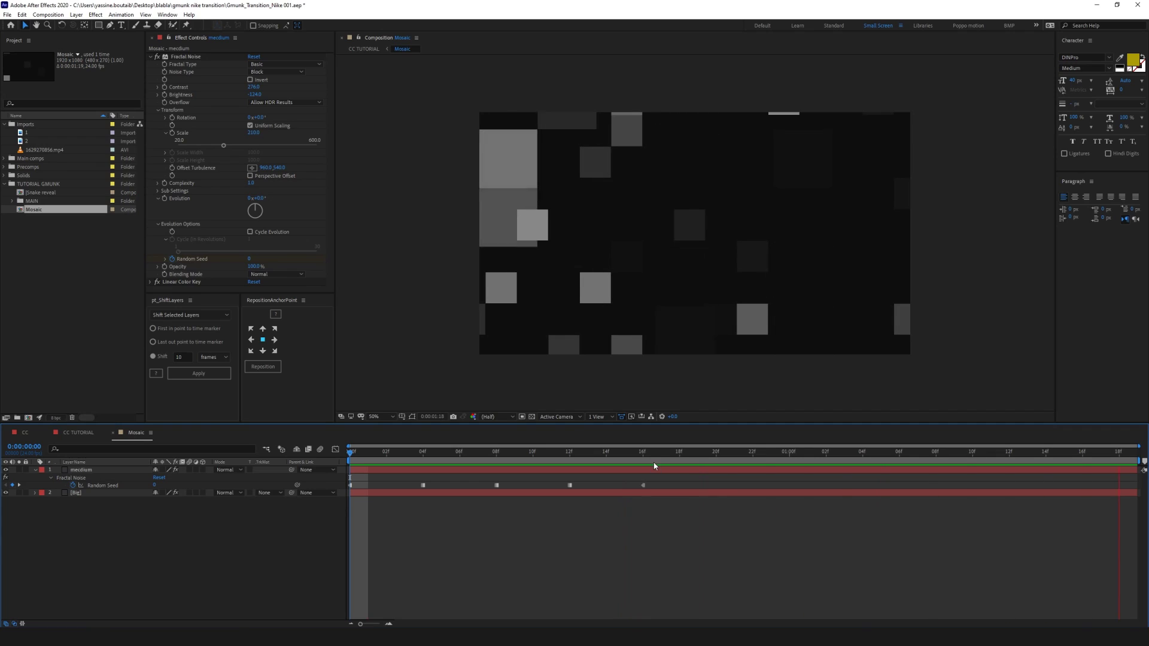
key(space)
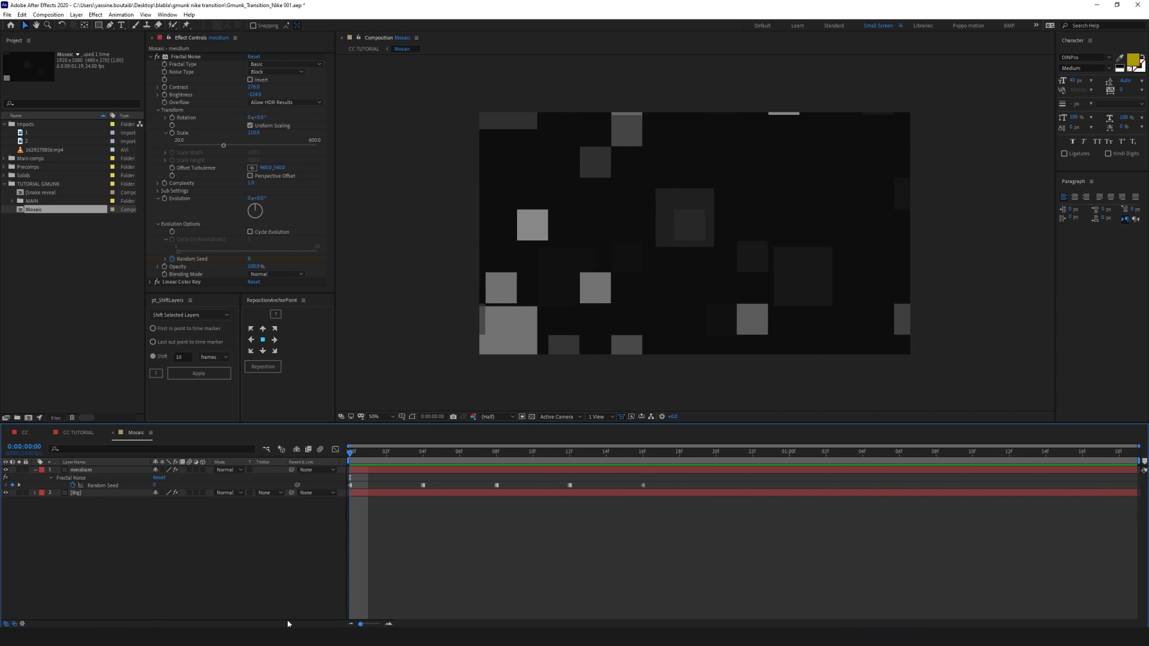
Add the expression loopOut() to the medium layer's Random Seed and preview the loop
alt+click(72, 486)
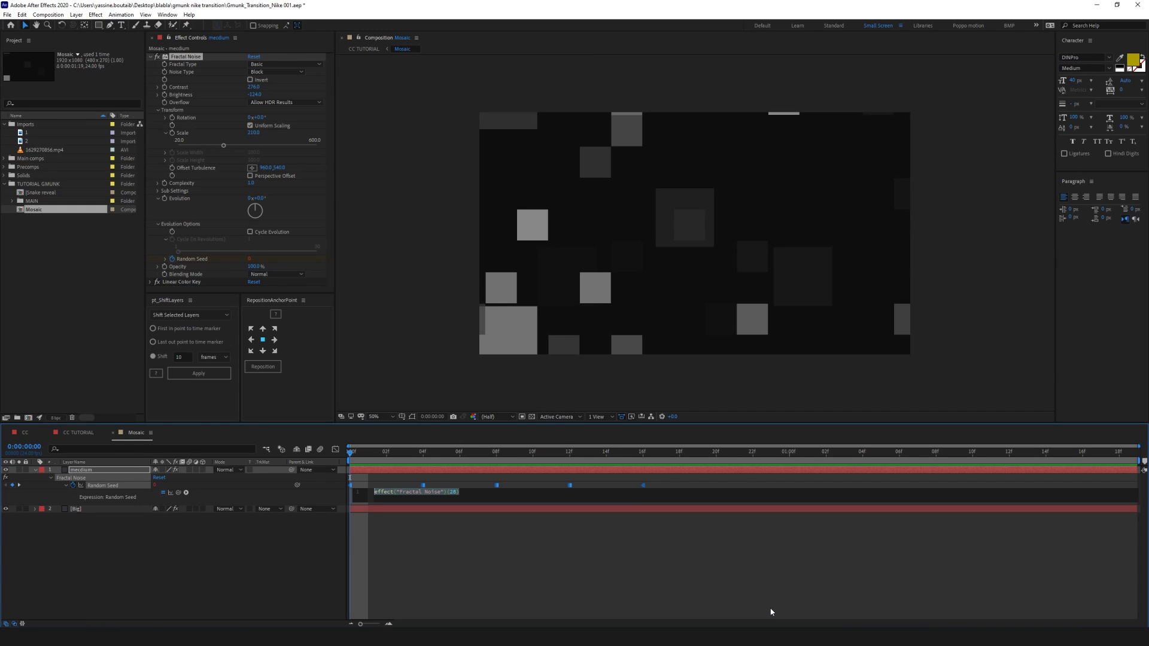
text(loopO)
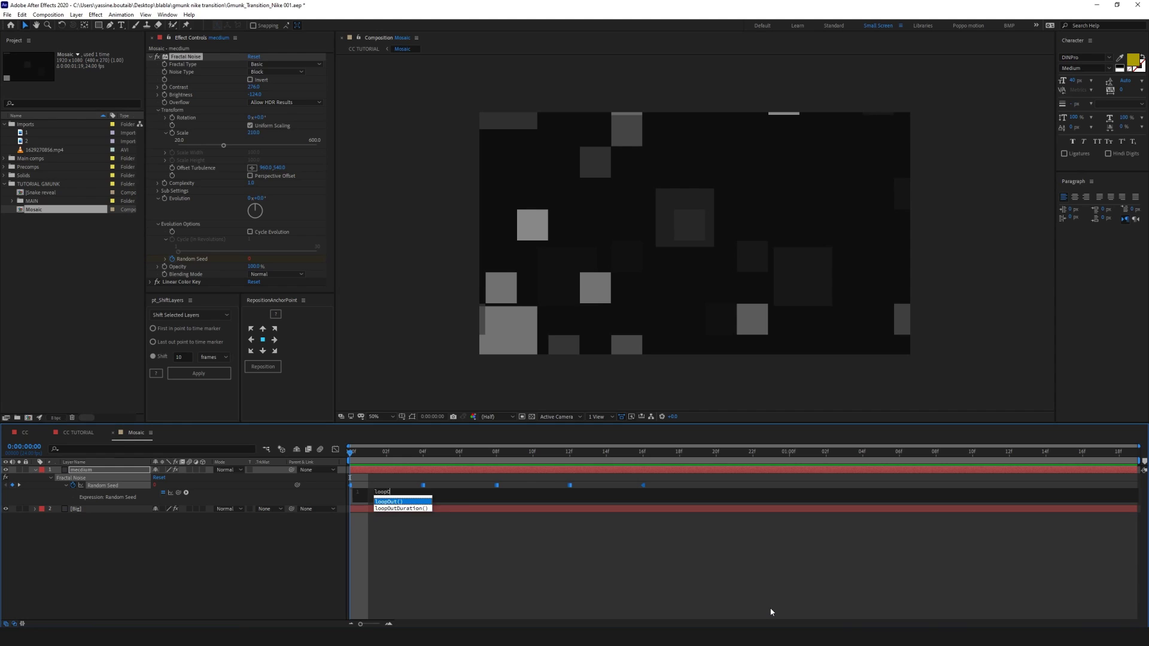
key(Return)
click(689, 572)
key(space)
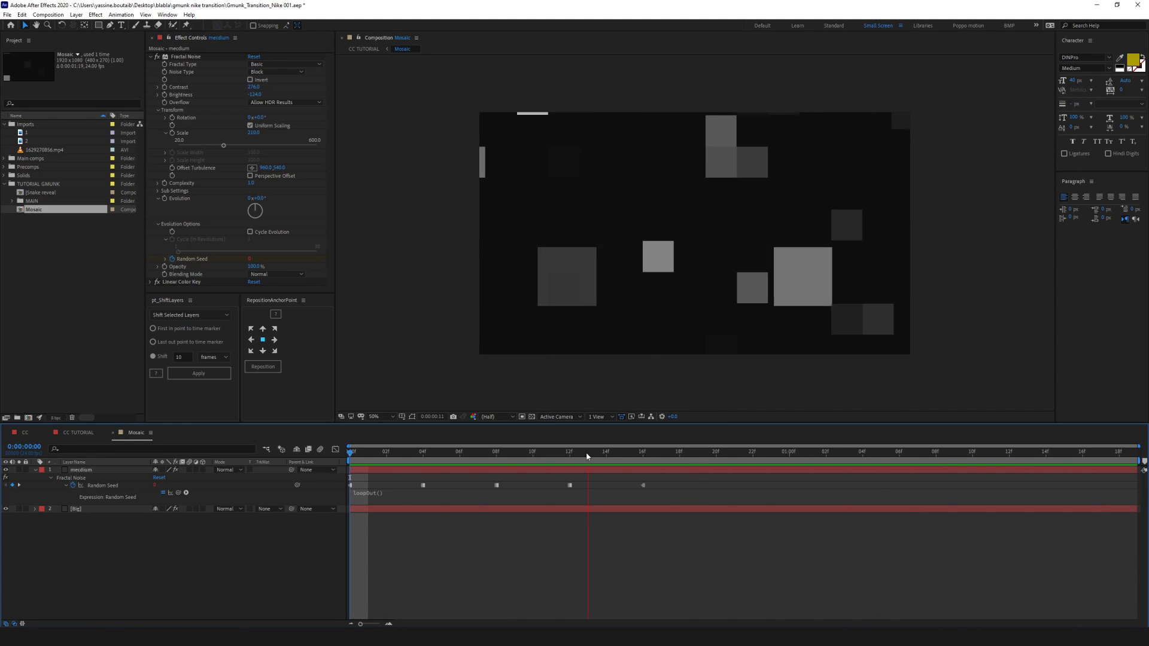
key(space)
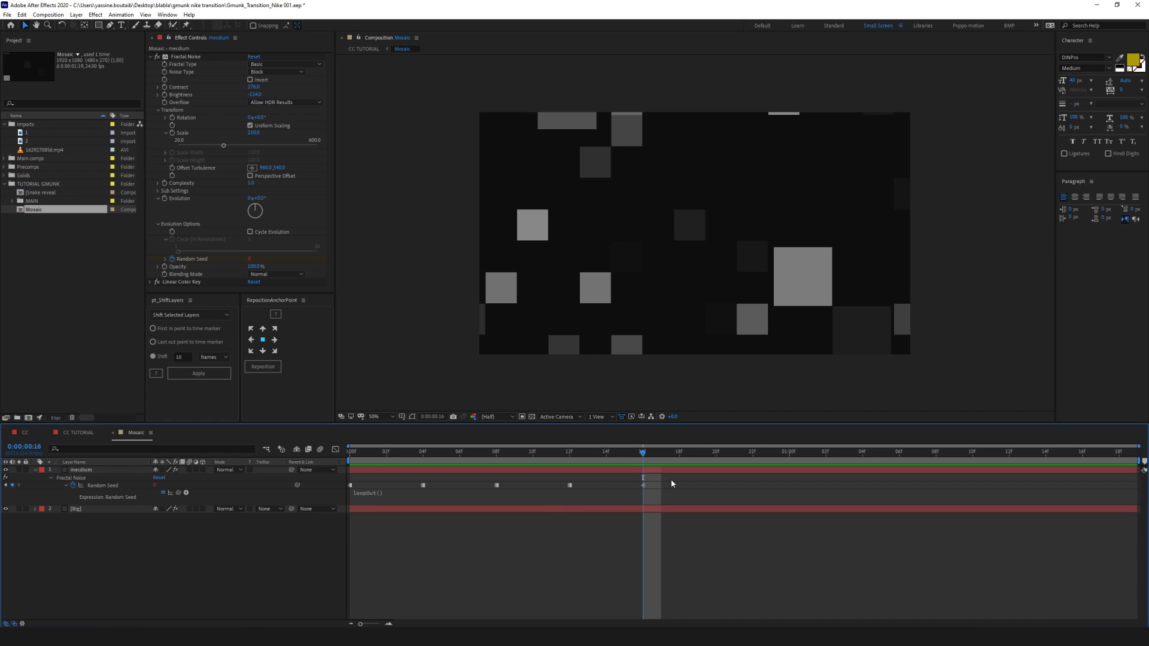
Compress the Random Seed keyframes proportionally so the last one falls at frame 14, and return to frame 0
drag(642, 484, 606, 485)
click(526, 529)
click(570, 453)
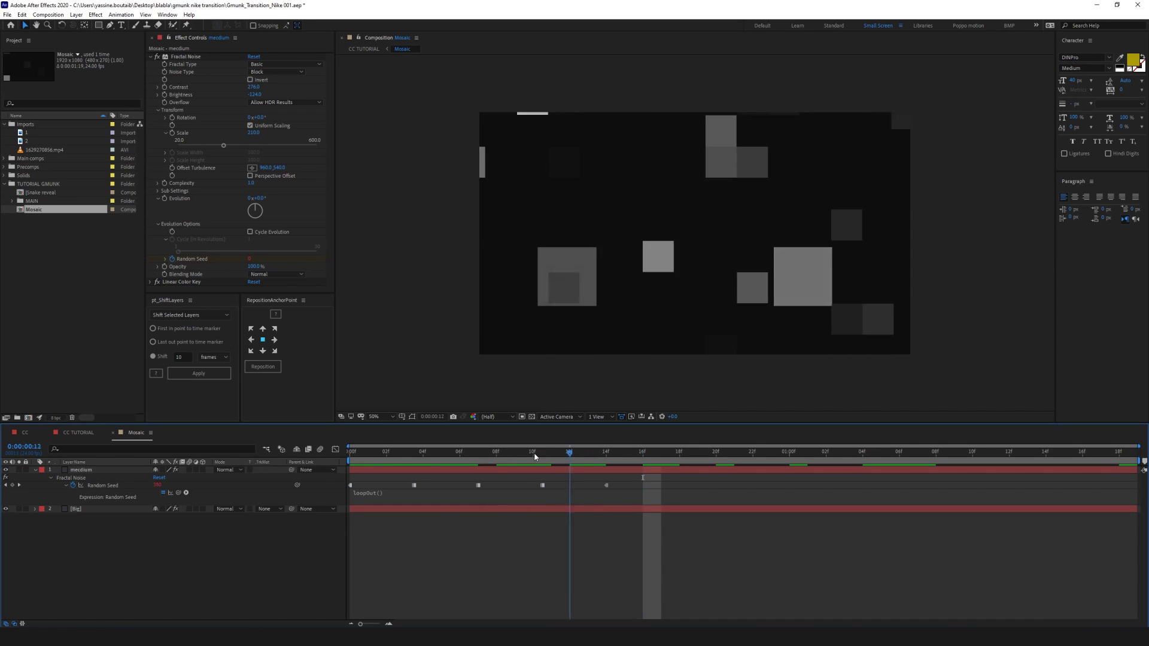
key(Home)
Duplicate the medium layer and rename the copy as Small
click(34, 470)
click(102, 471)
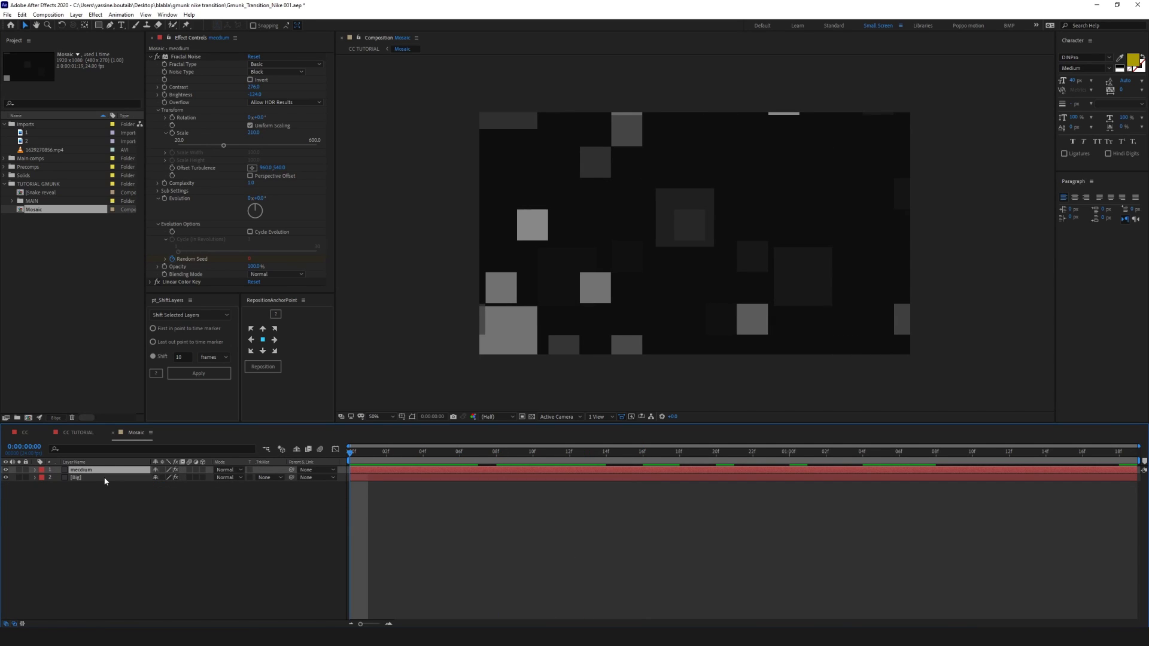
key(ctrl+d)
key(Return)
text(Small)
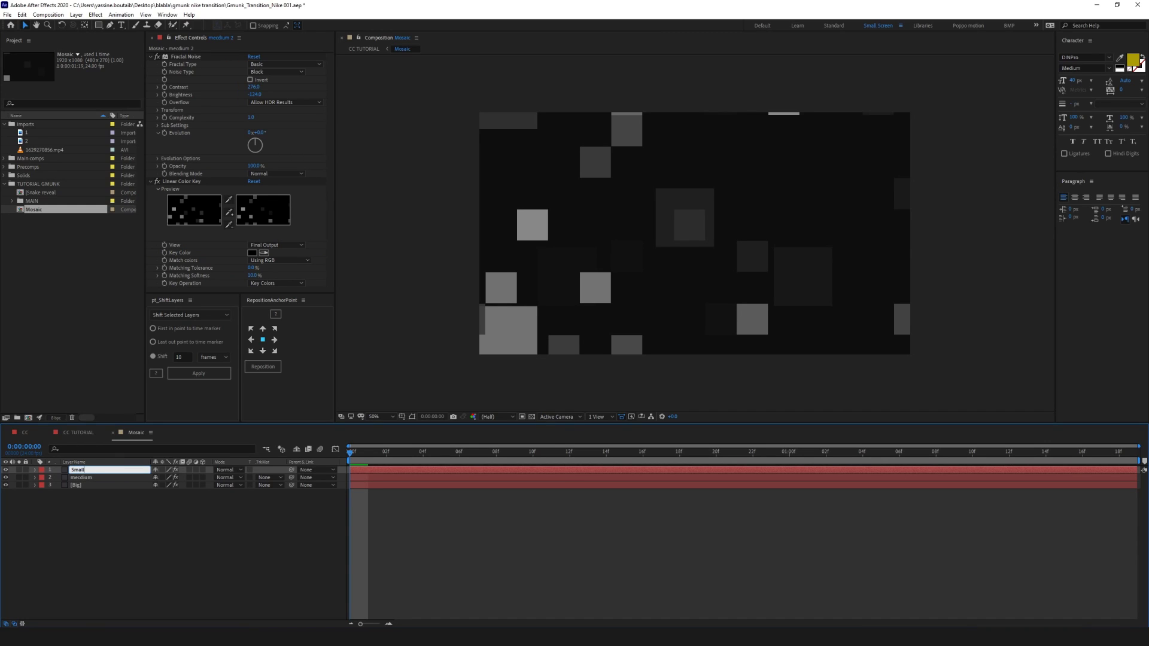
key(Return)
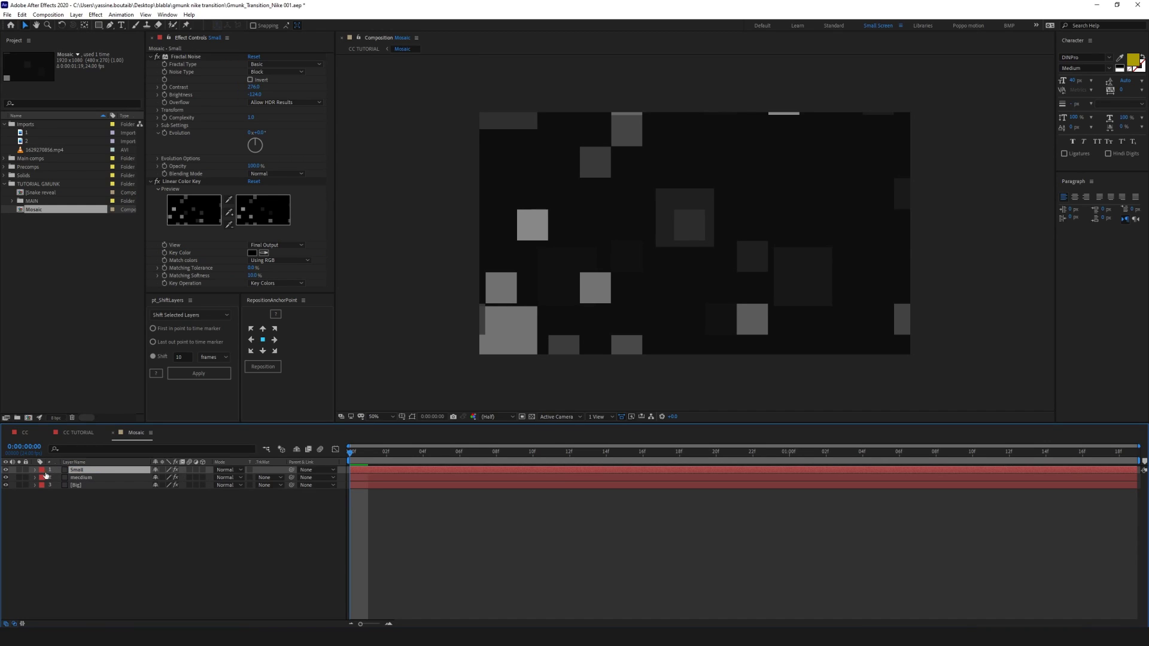
Reduce the Small layer's Fractal Noise Scale to about 53 and reveal its Random Seed keyframes
click(158, 110)
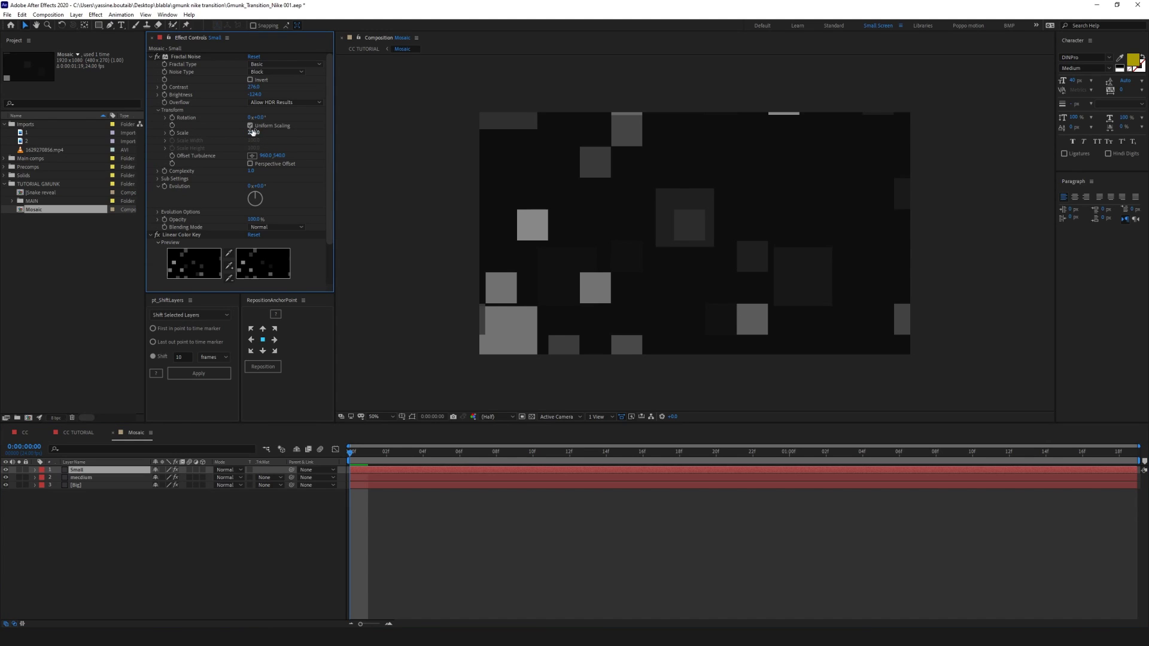
drag(251, 131, 185, 133)
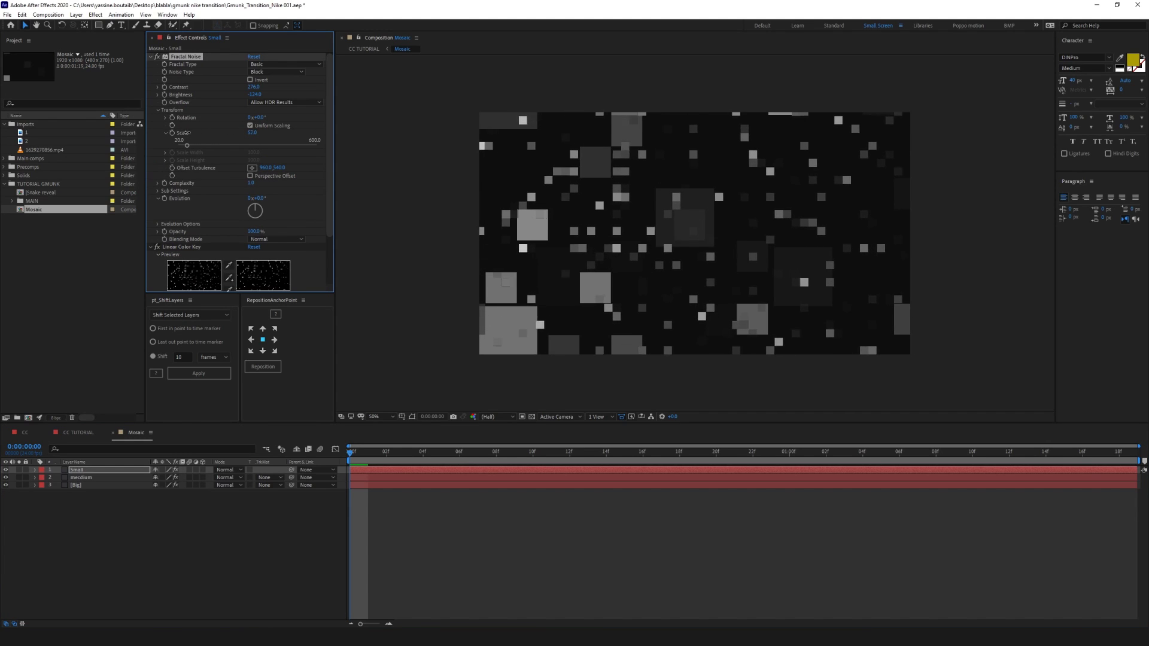
key(u)
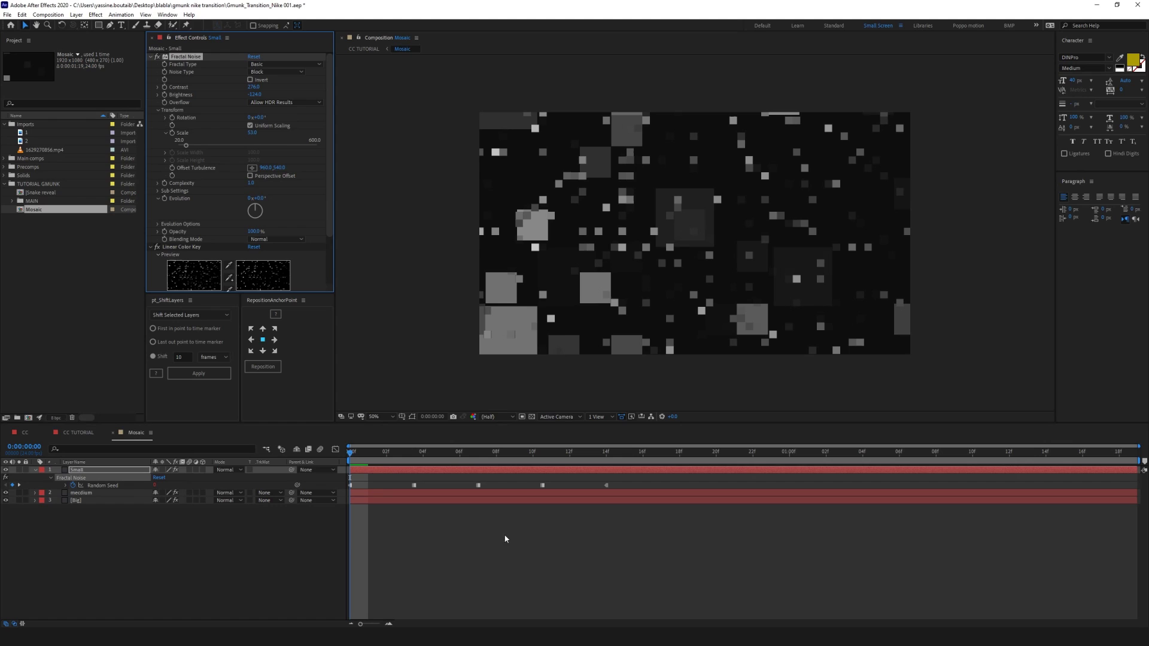
Stretch the Small layer's Random Seed keyframes proportionally so the last one falls at frame 21, and preview the animation
drag(622, 488, 290, 514)
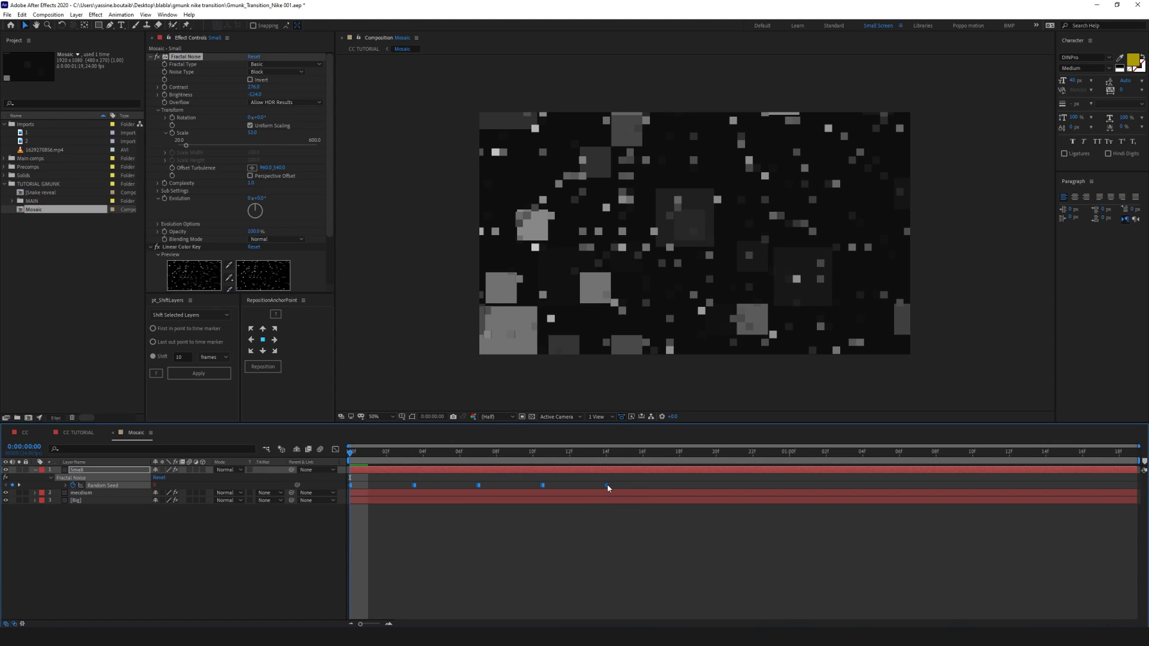
drag(608, 485, 735, 486)
click(715, 576)
key(space)
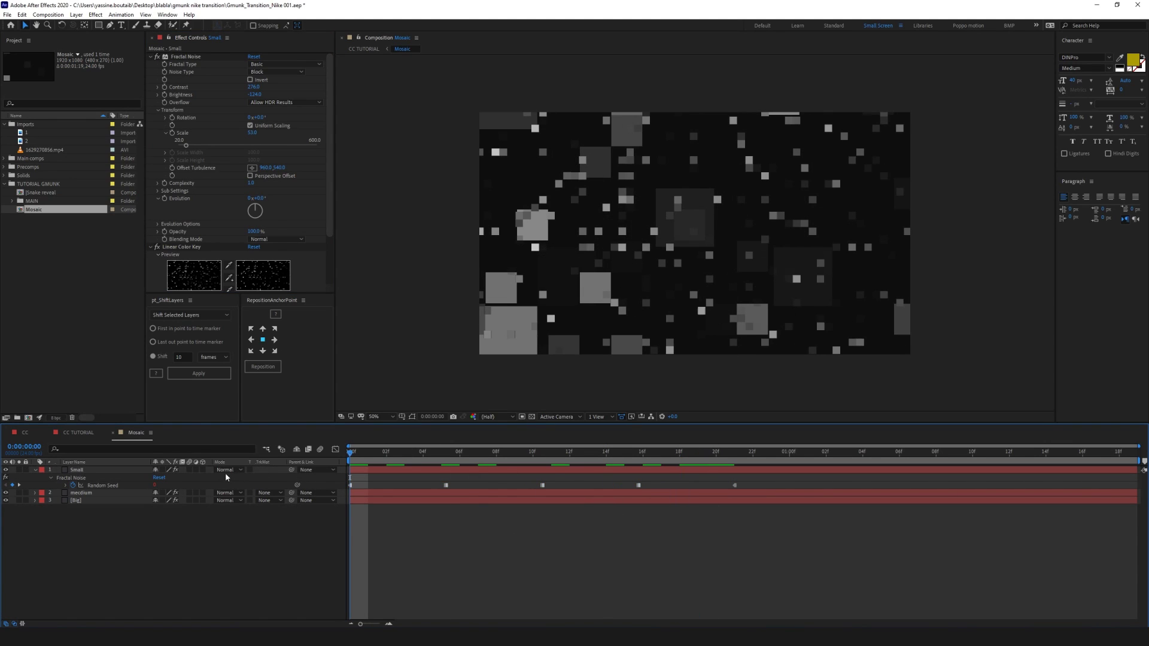
Return to the CC TUTORIAL composition and preview the transition with the Mosaic adjustment layer from frame 0
drag(623, 455, 239, 449)
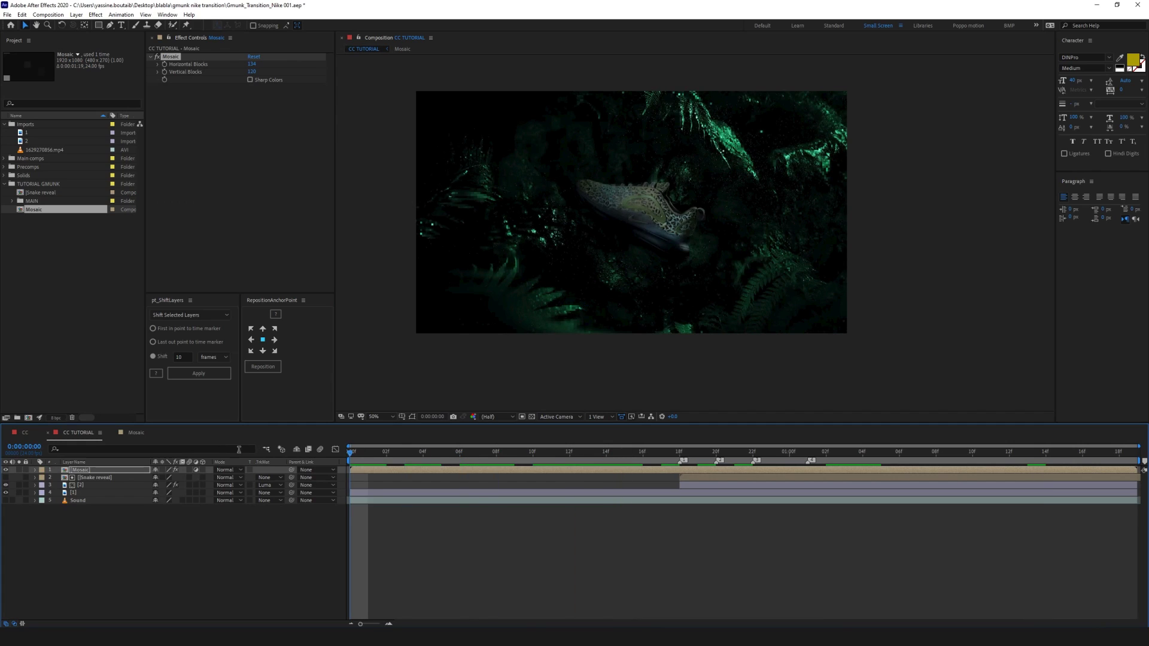
key(space)
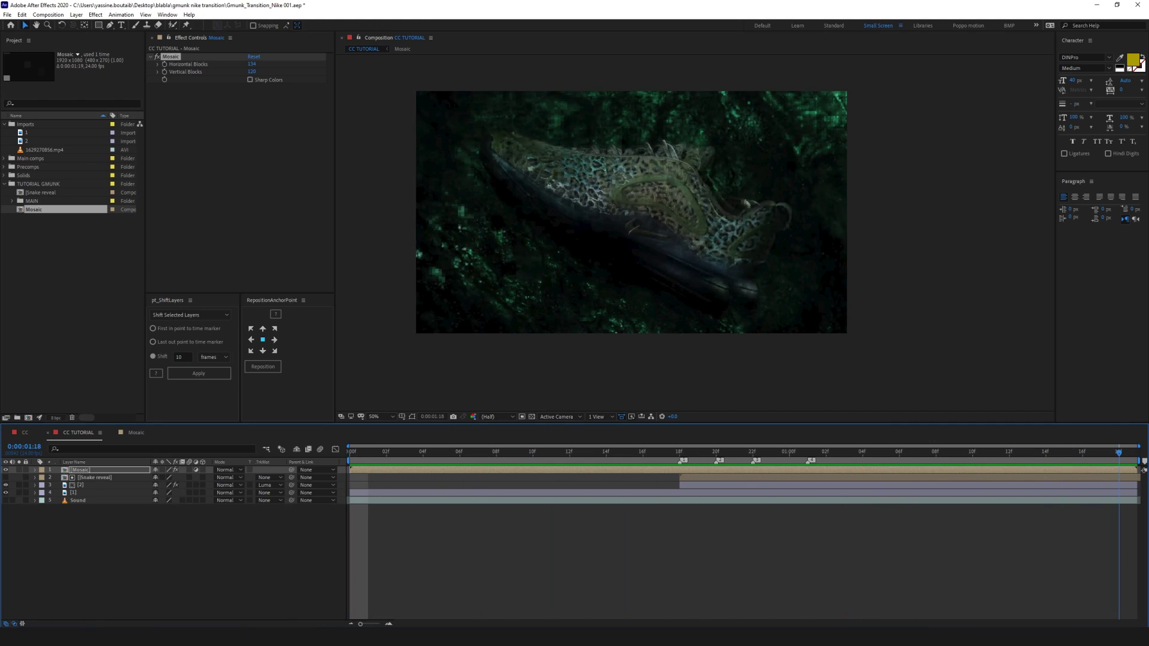
key(space)
Create a 1920 x 1080 px solid named FORM above the Mosaic layer in CC TUTORIAL and hide it
click(85, 554)
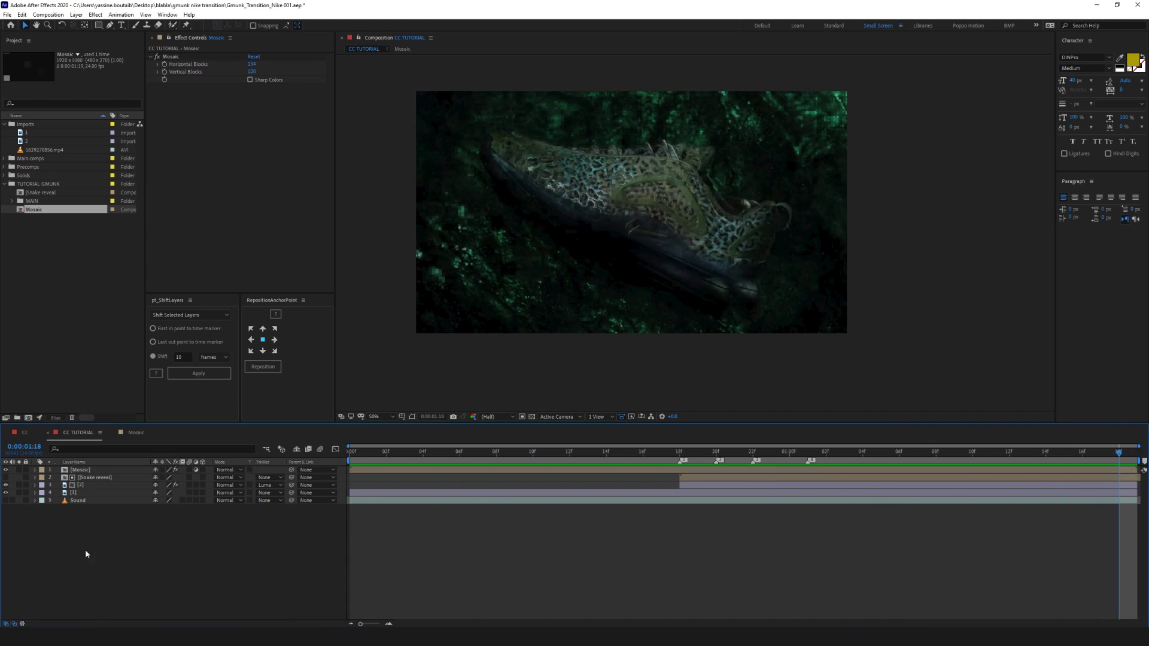
right_click(185, 534)
click(294, 569)
right_click(125, 532)
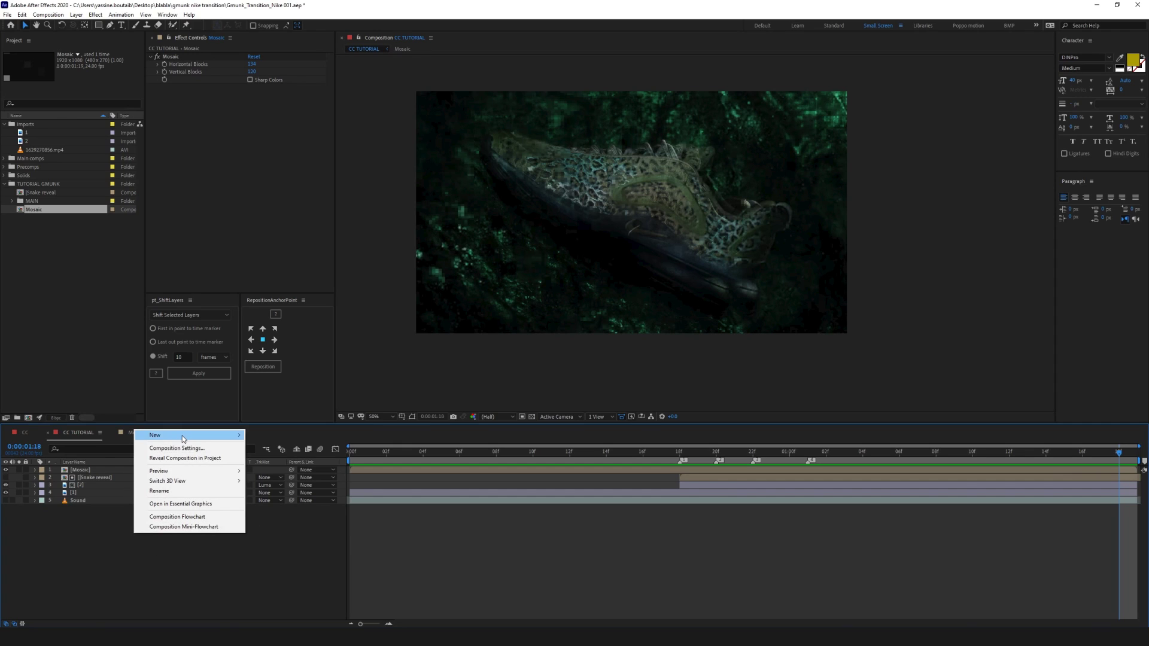
click(117, 8)
right_click(116, 455)
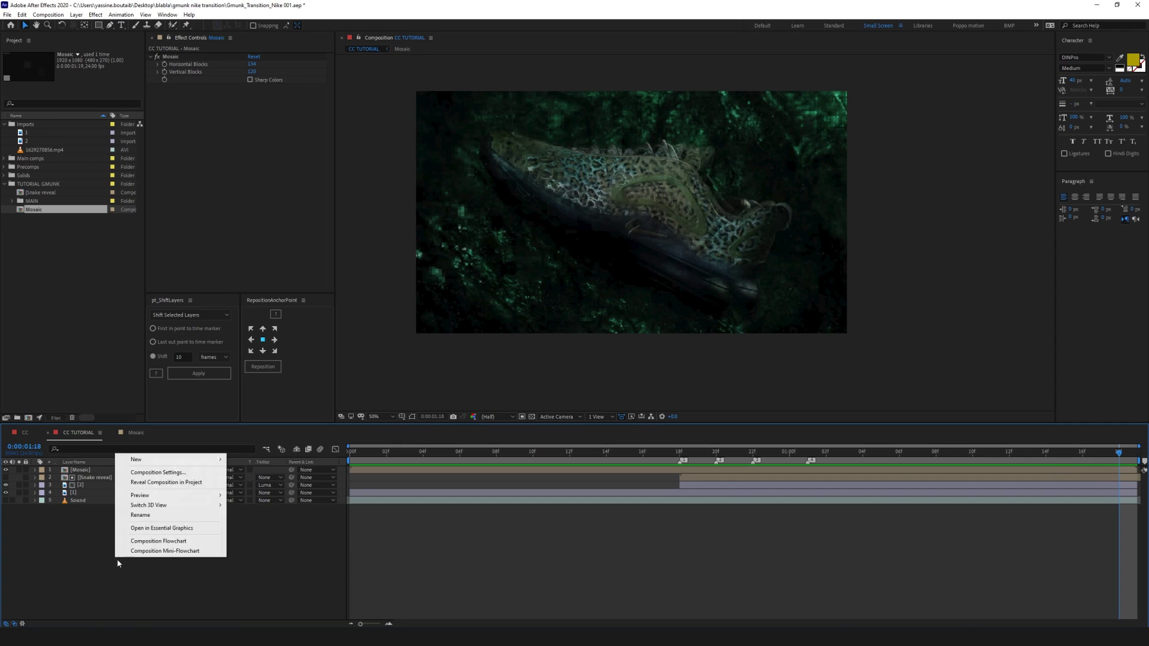
mouse_move(174, 461)
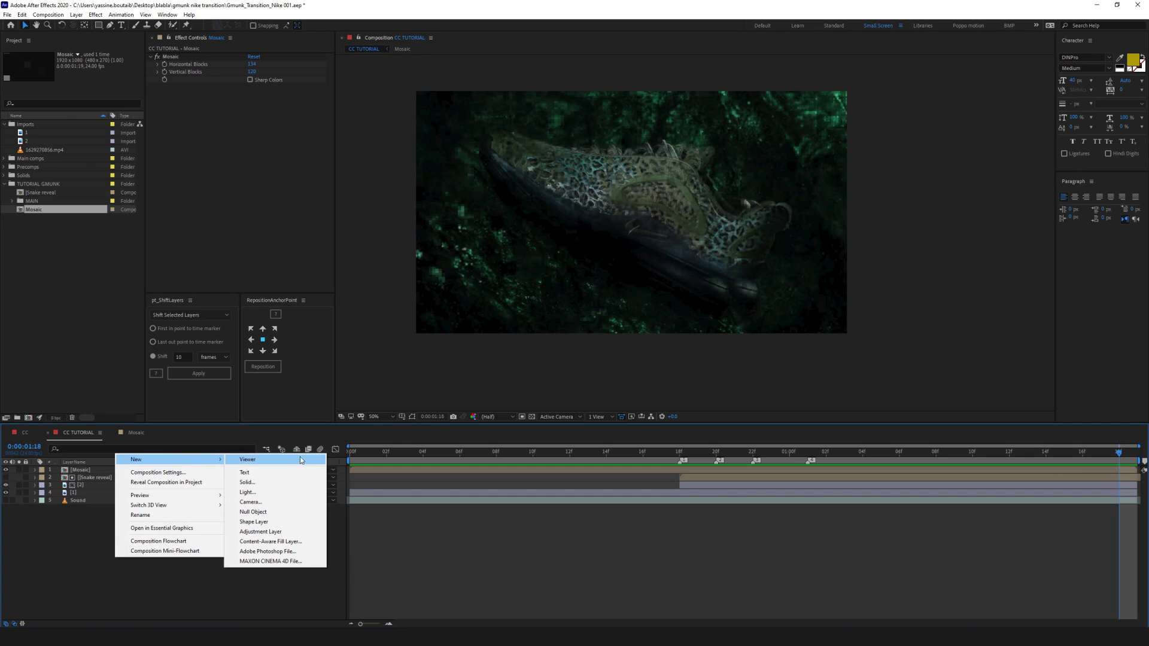
click(247, 483)
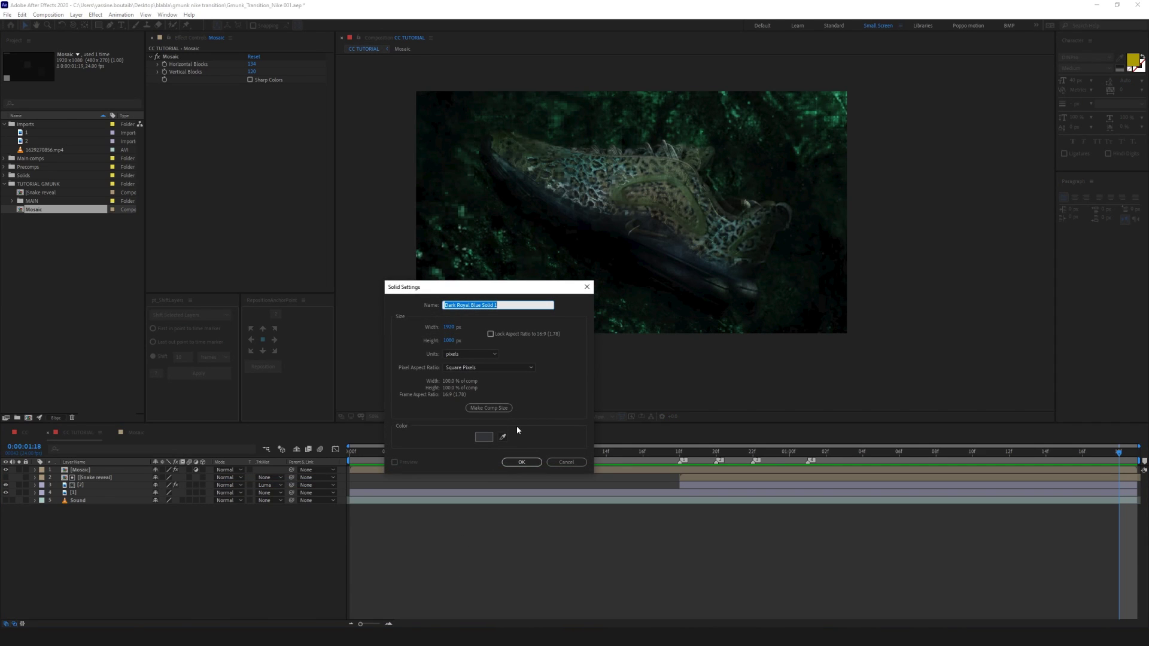
text(FORM)
key(Return)
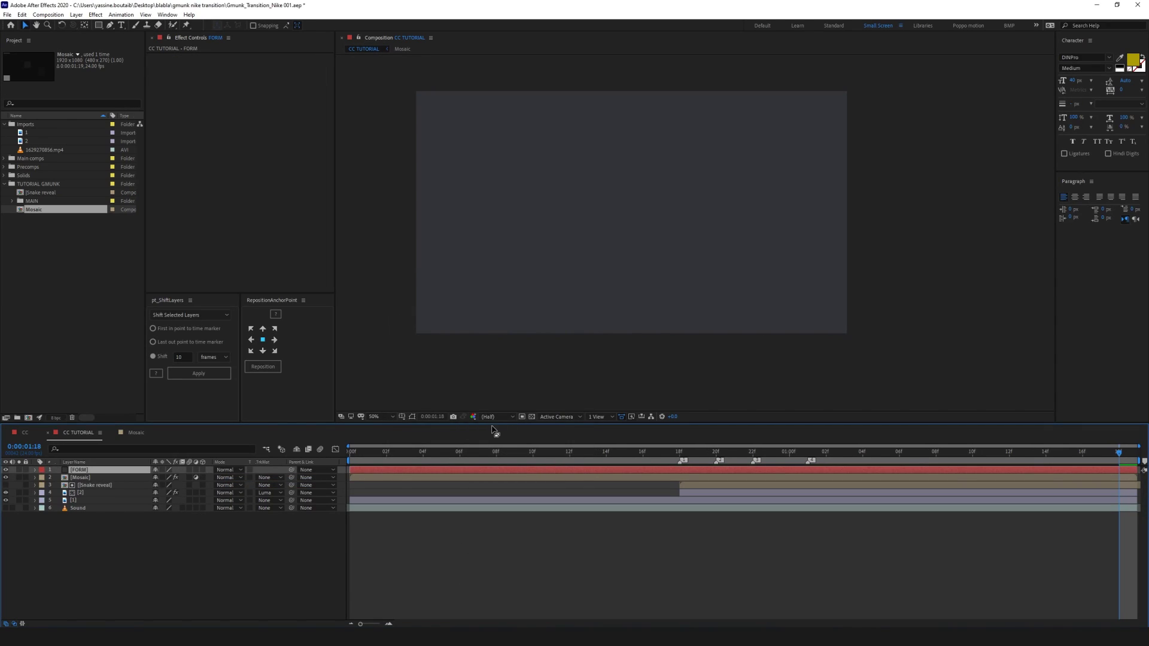
click(6, 471)
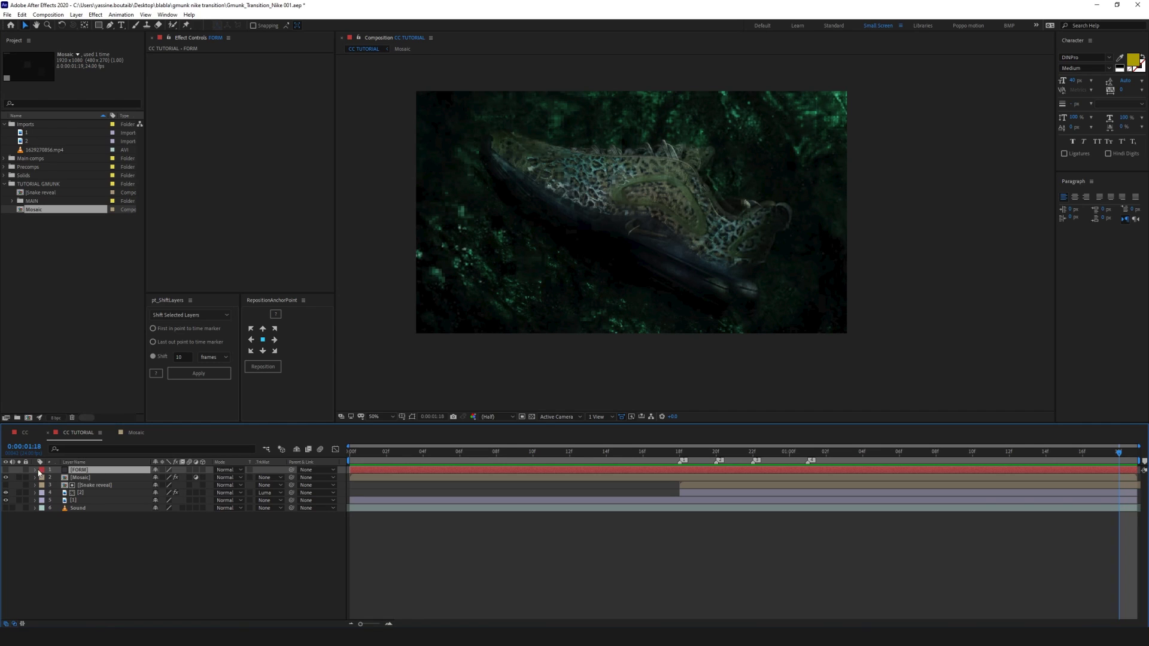
Play the finished CC composition to frame 0:00:01:04 and examine the fine details around the shoe and jungle background up close
click(27, 433)
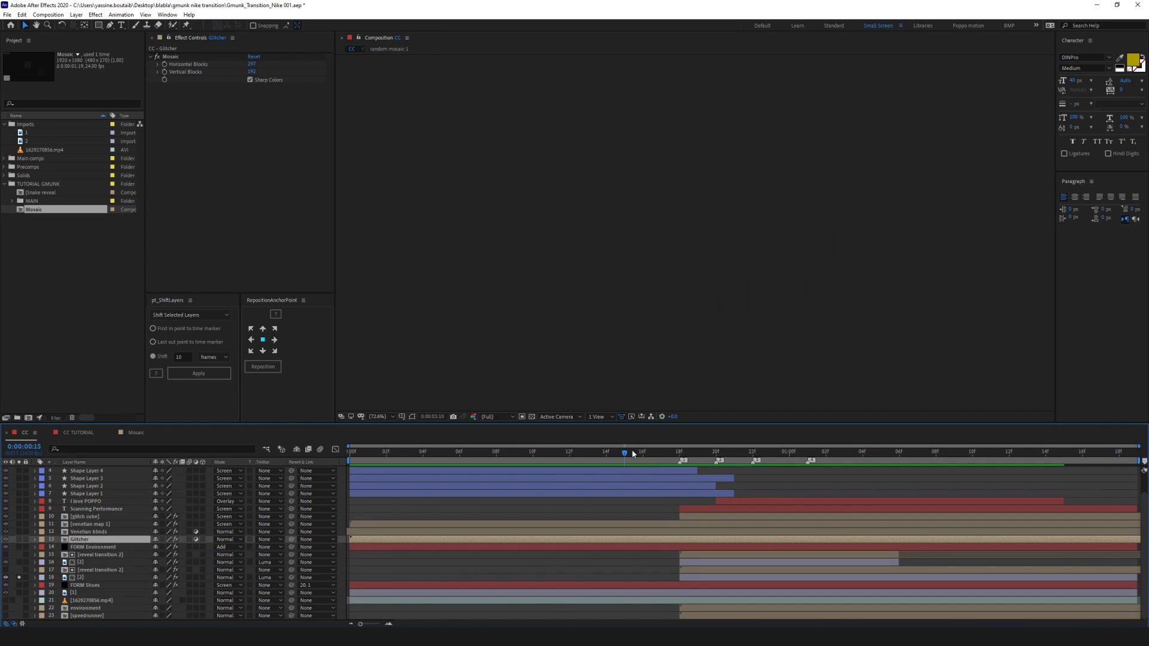
key(space)
key(space)
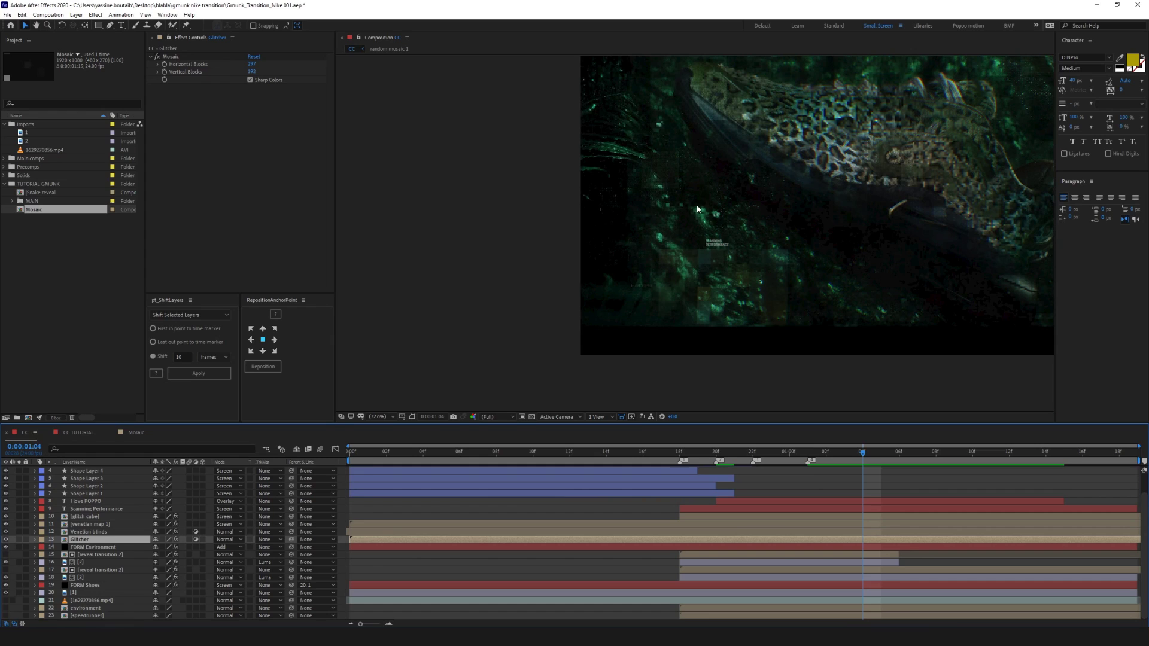
scroll(598, 275, up, 3)
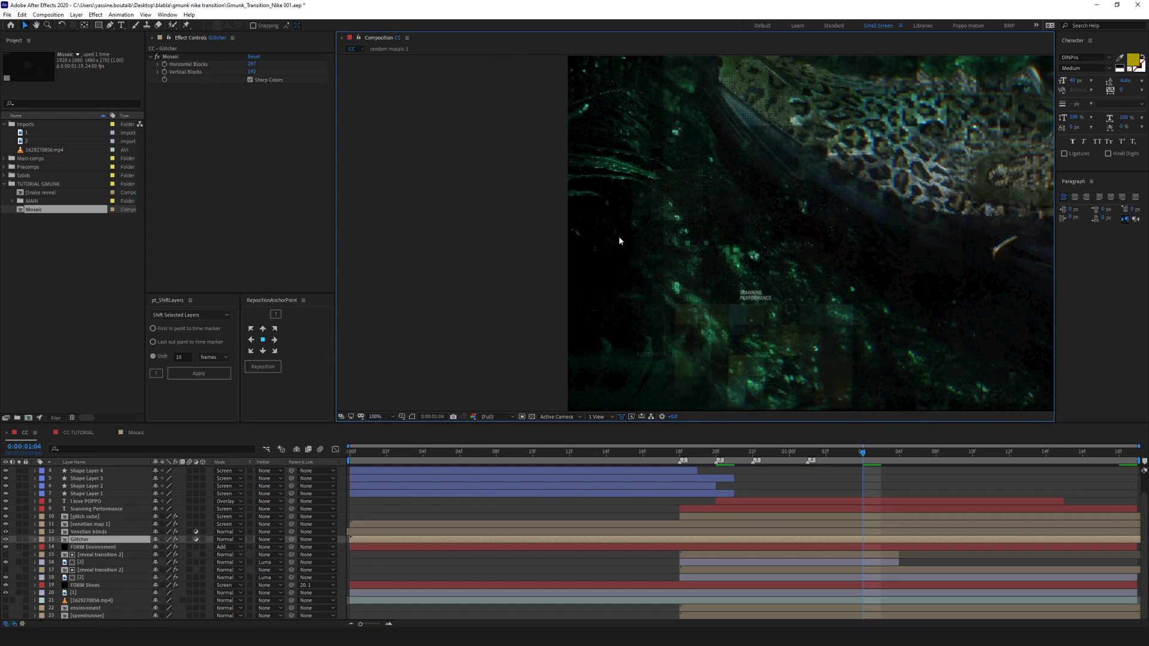
scroll(619, 241, down, 3)
scroll(730, 212, up, 3)
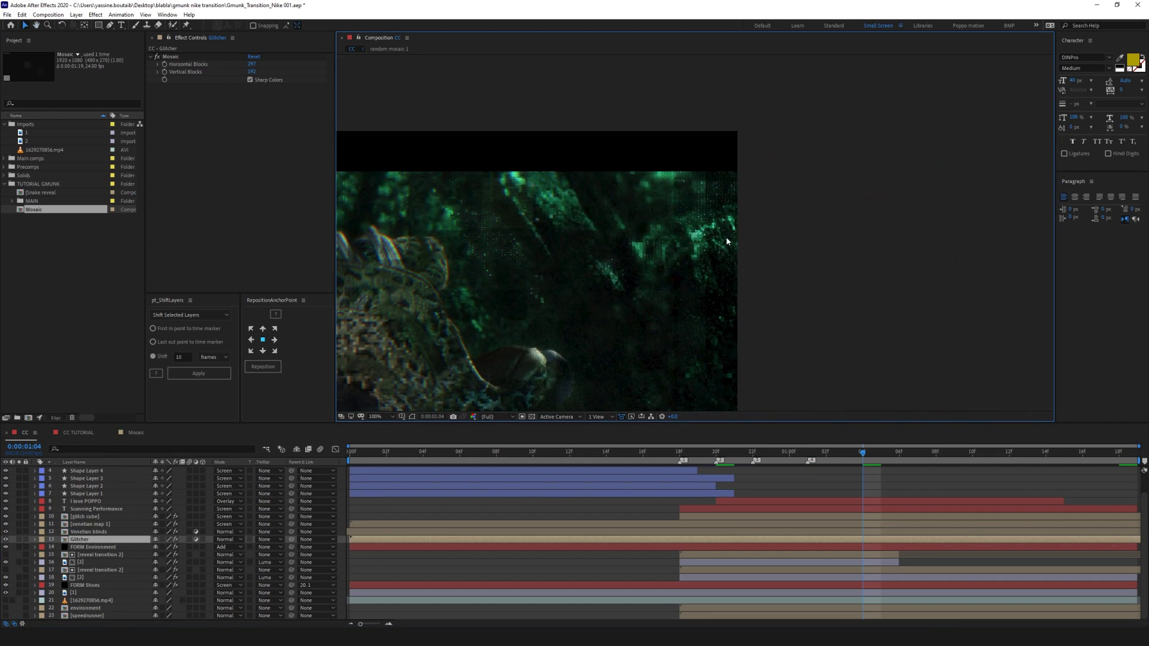